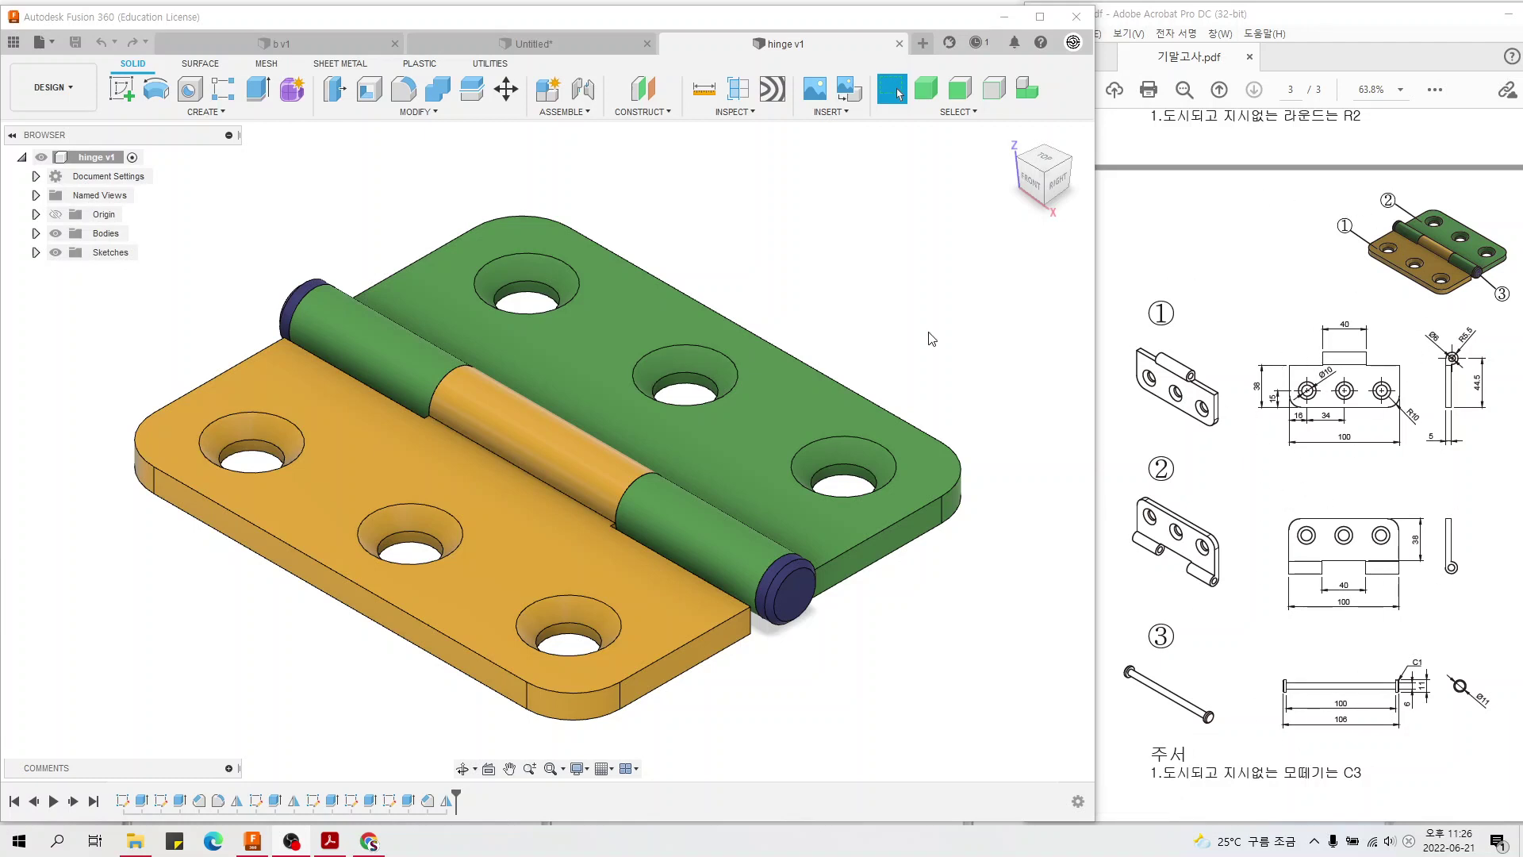
- Create a new blank Untitled design from the File menu
{"action": "left_click", "coordinate": [51, 44]}
{"action": "left_click", "coordinate": [63, 68]}
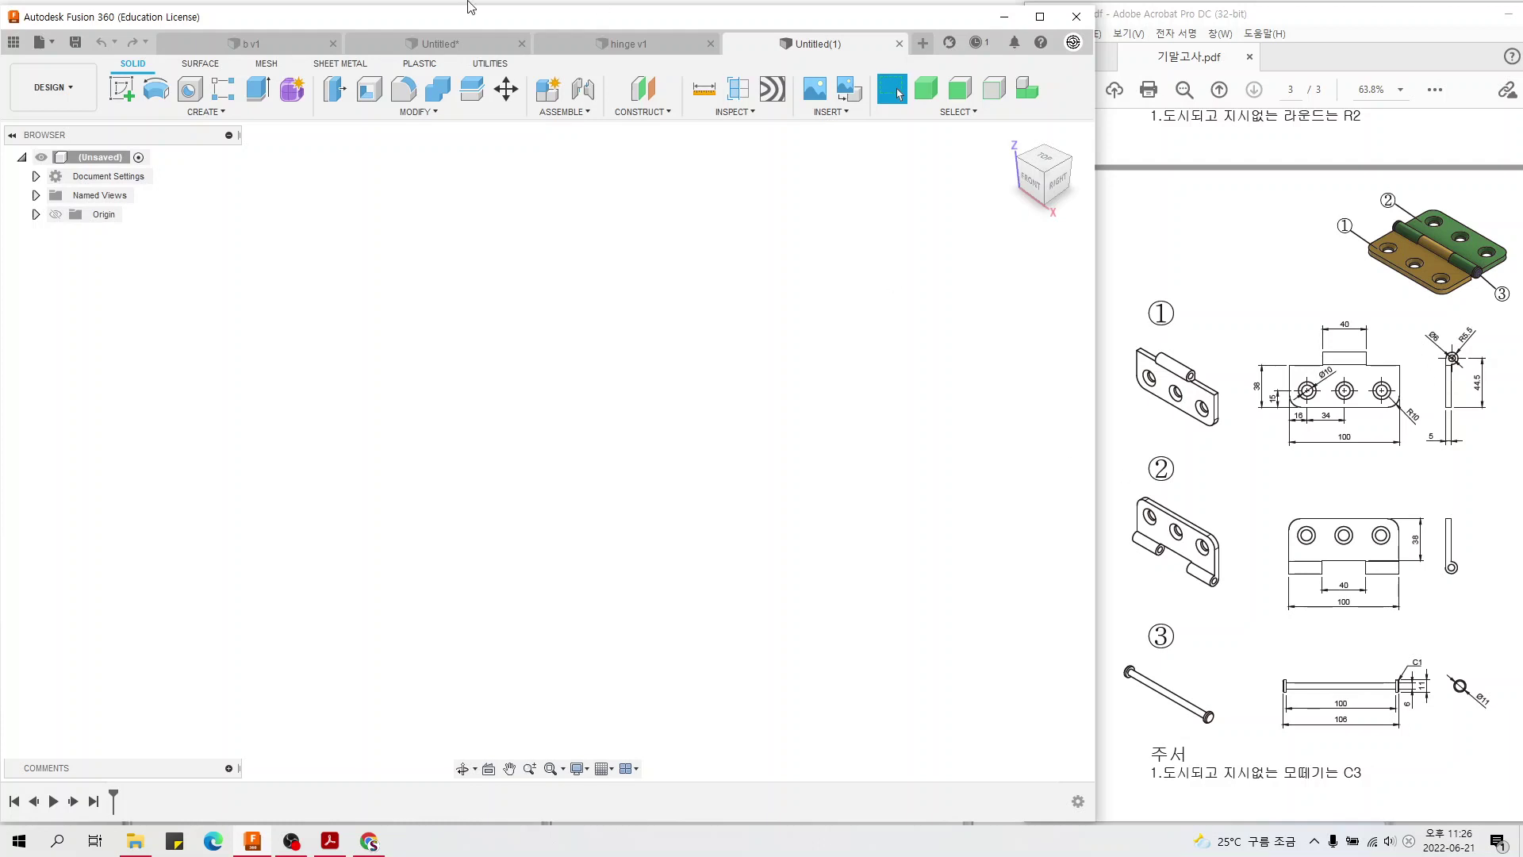
- Start a sketch on the YZ plane with two concentric center-diameter circles at the origin
{"action": "left_click", "coordinate": [123, 90]}
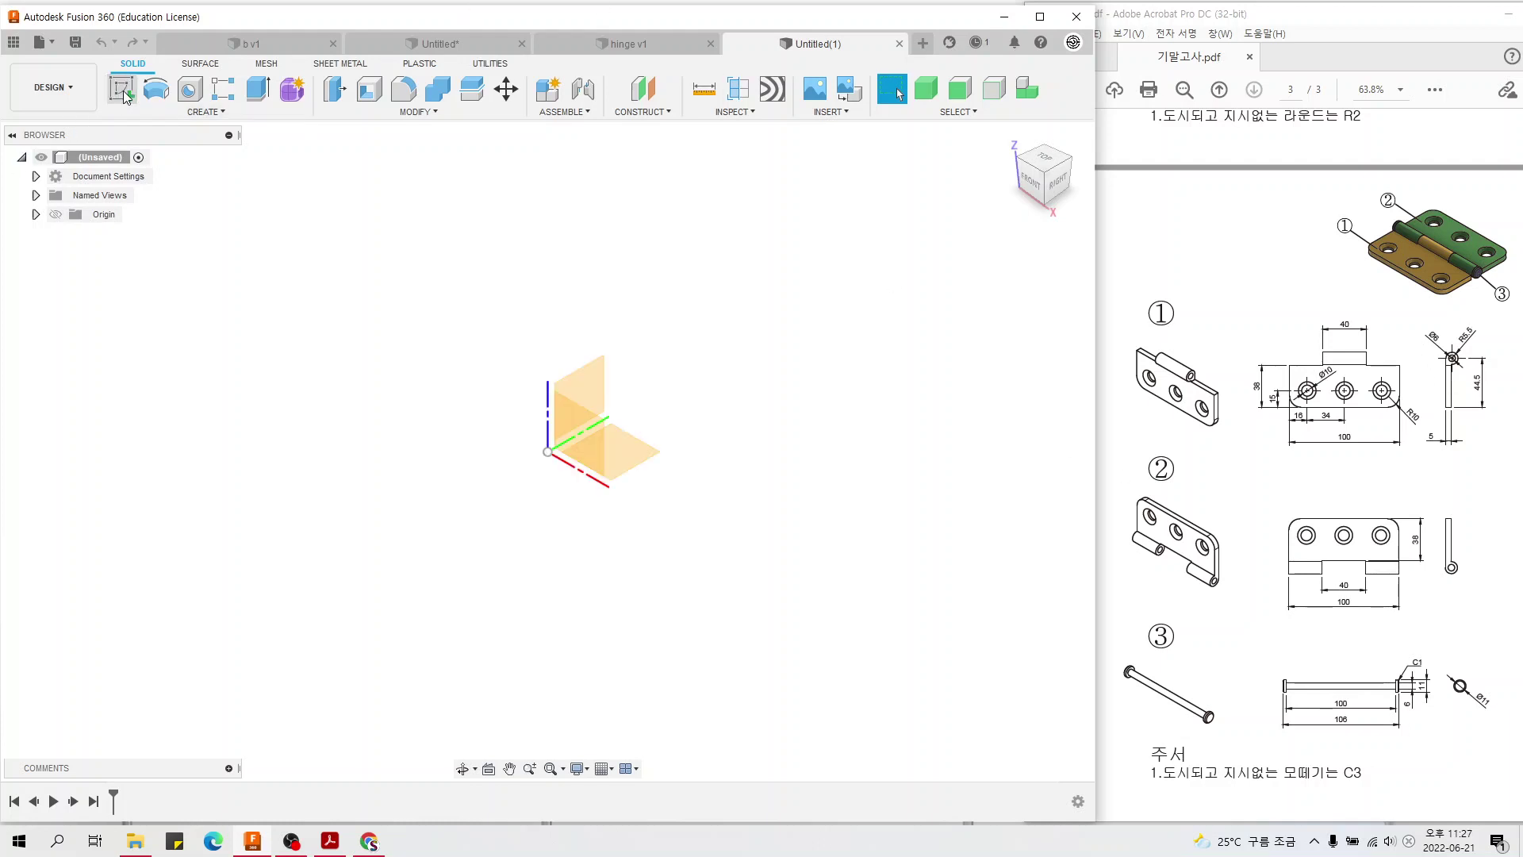
{"action": "left_click", "coordinate": [579, 444]}
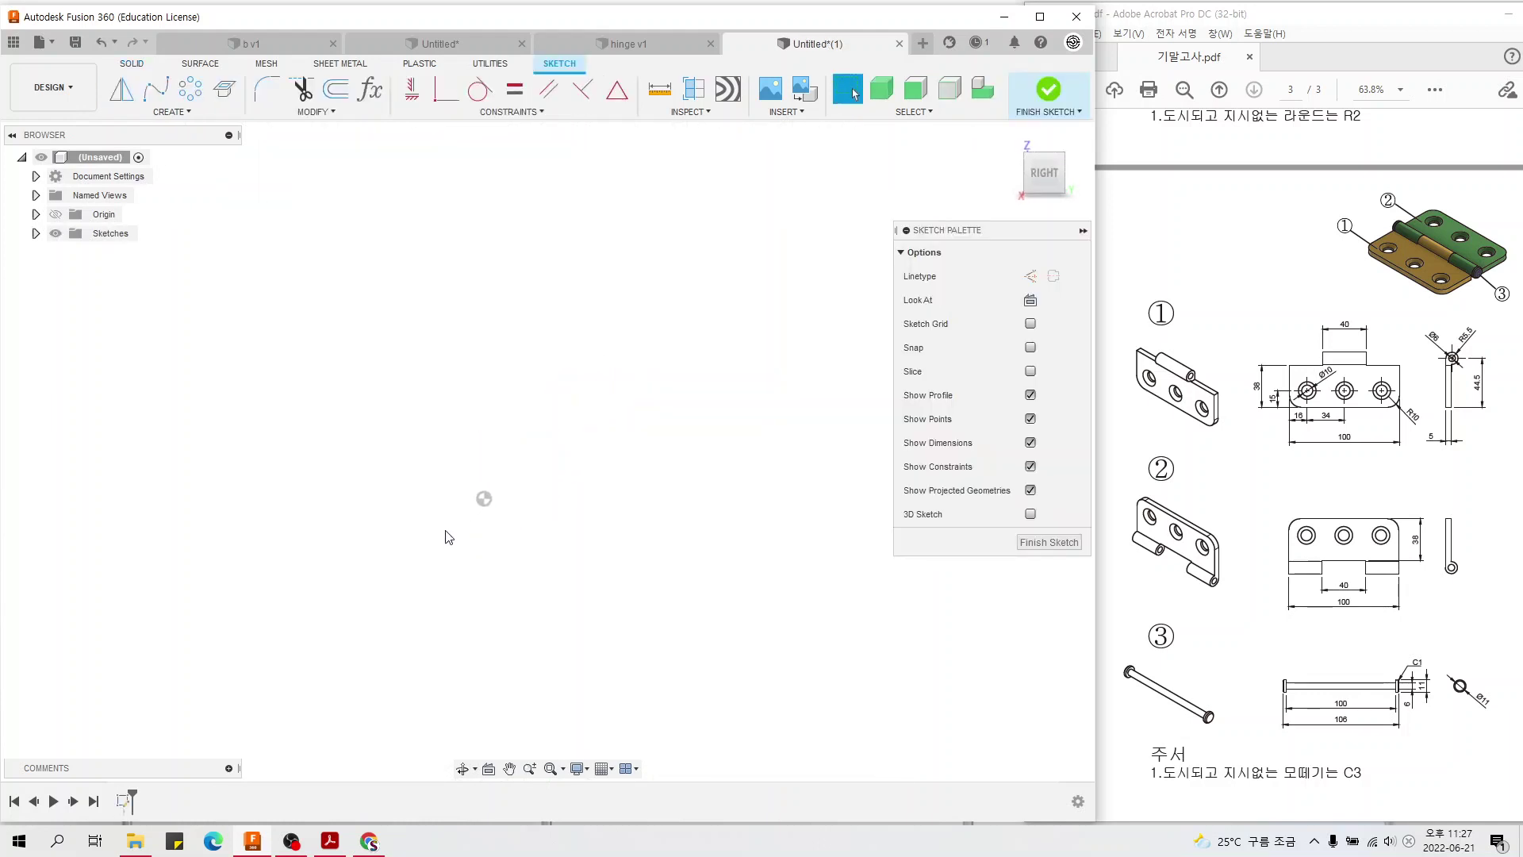
{"action": "left_click", "coordinate": [172, 112]}
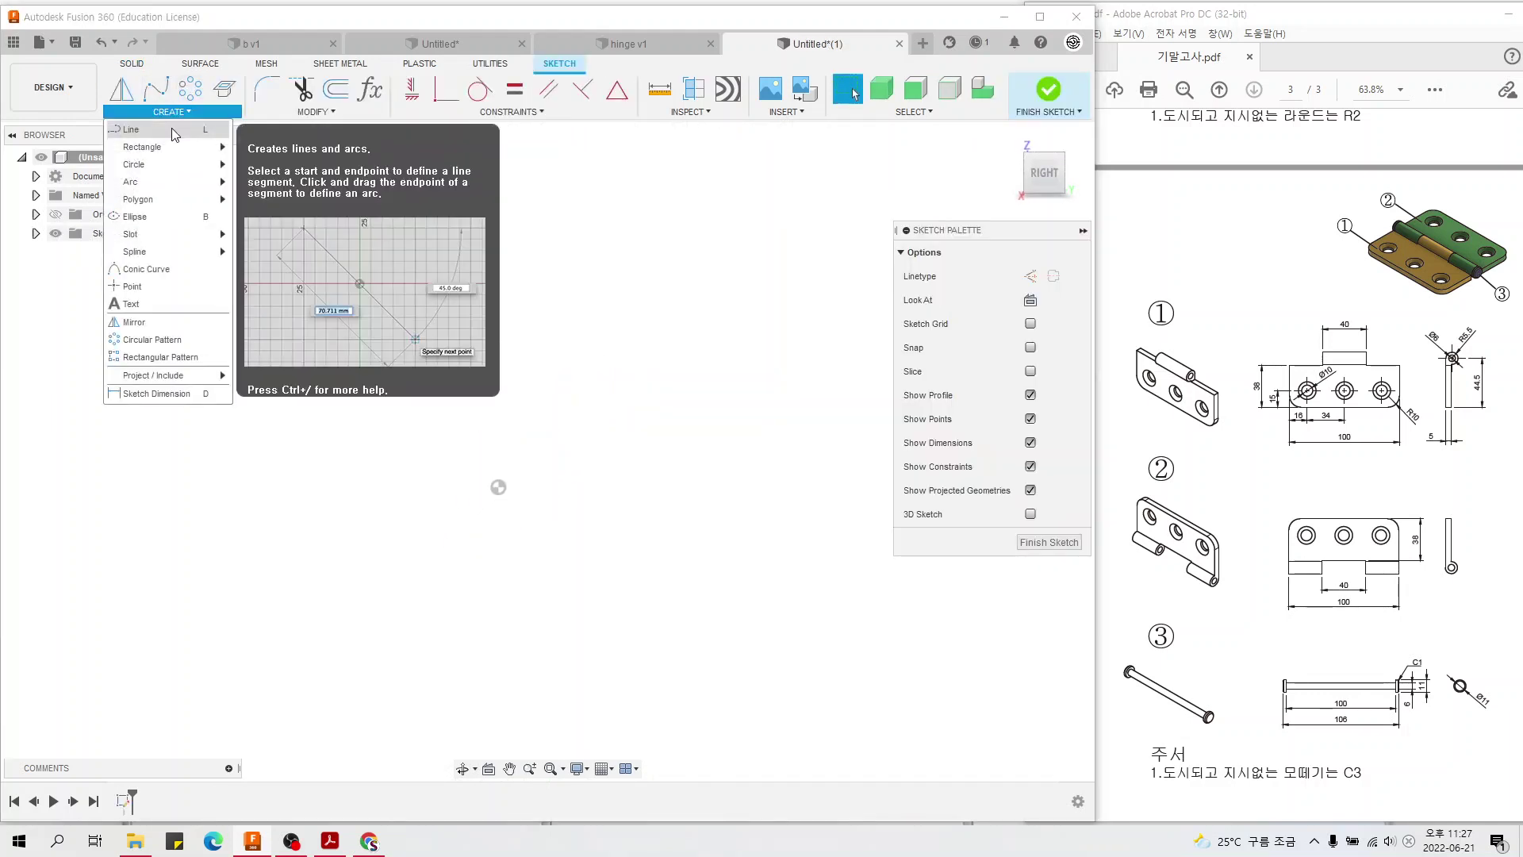
{"action": "left_click", "coordinate": [270, 164]}
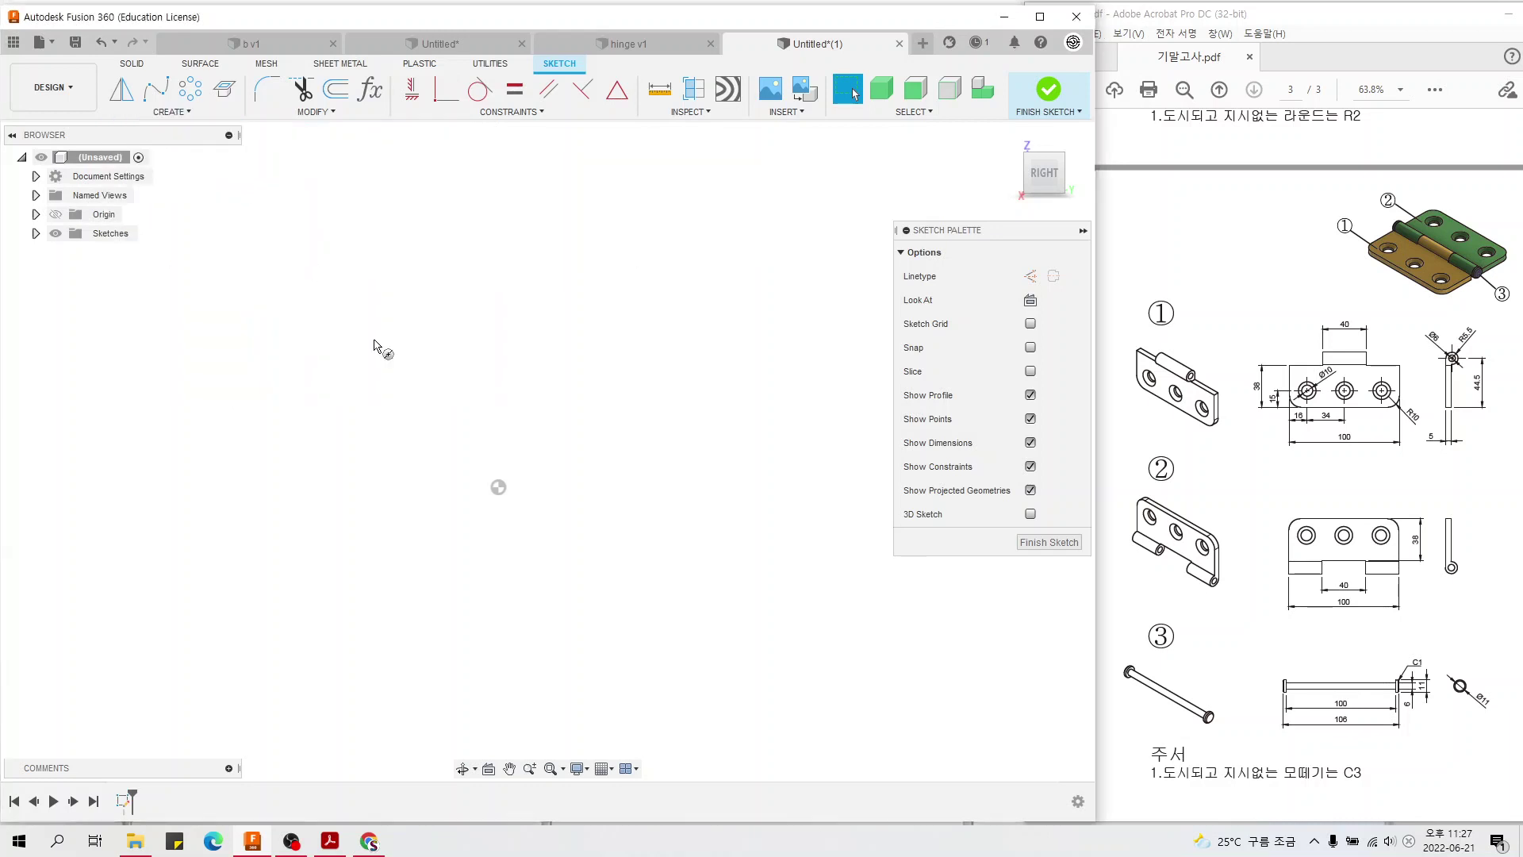
{"action": "left_click", "coordinate": [498, 487]}
{"action": "left_click", "coordinate": [526, 519]}
{"action": "left_click", "coordinate": [499, 487]}
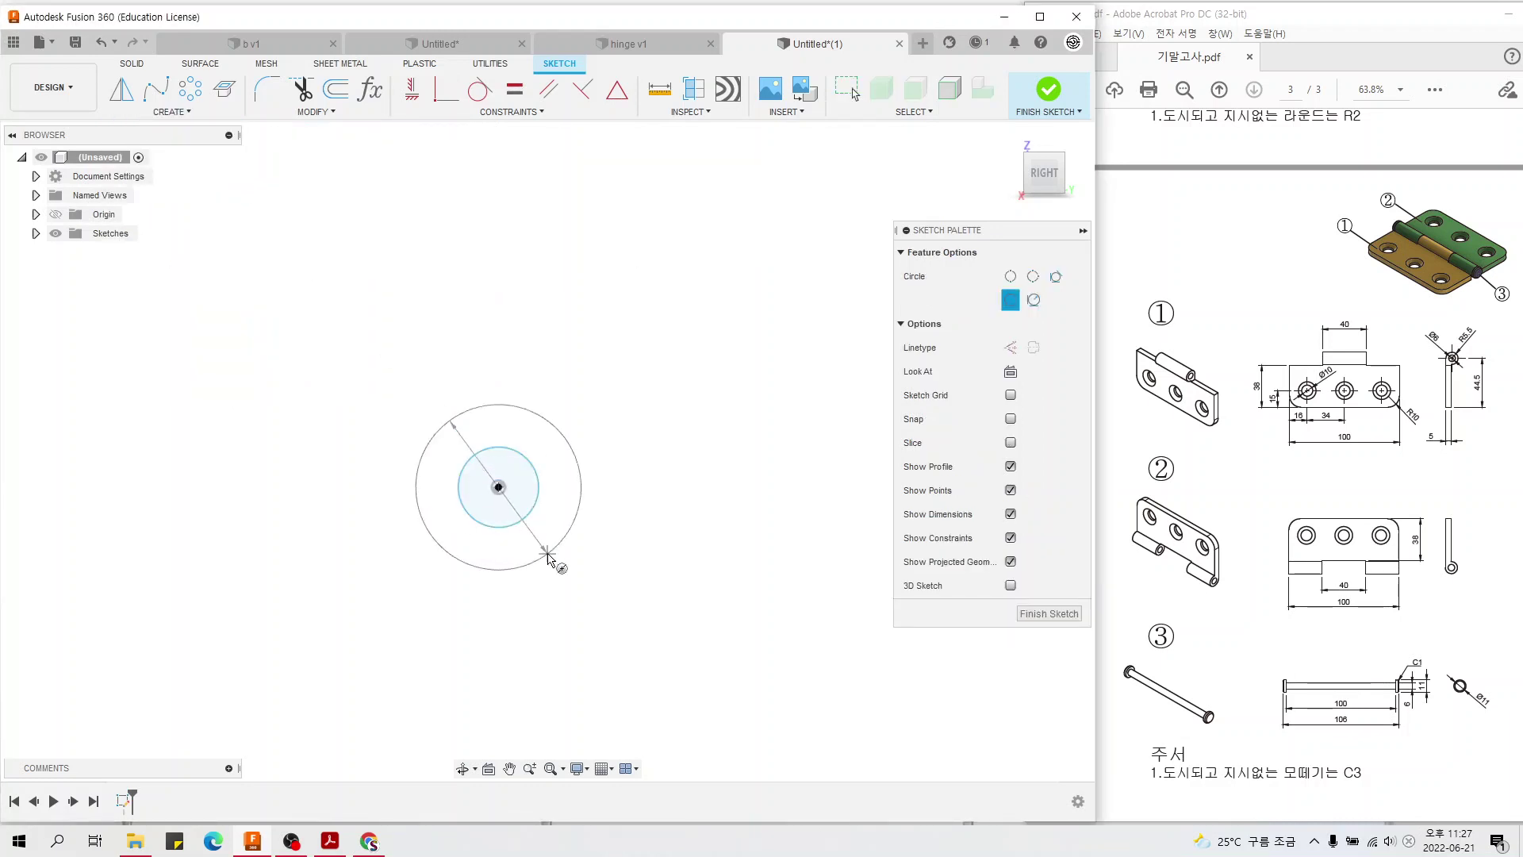
{"action": "left_click", "coordinate": [541, 551]}
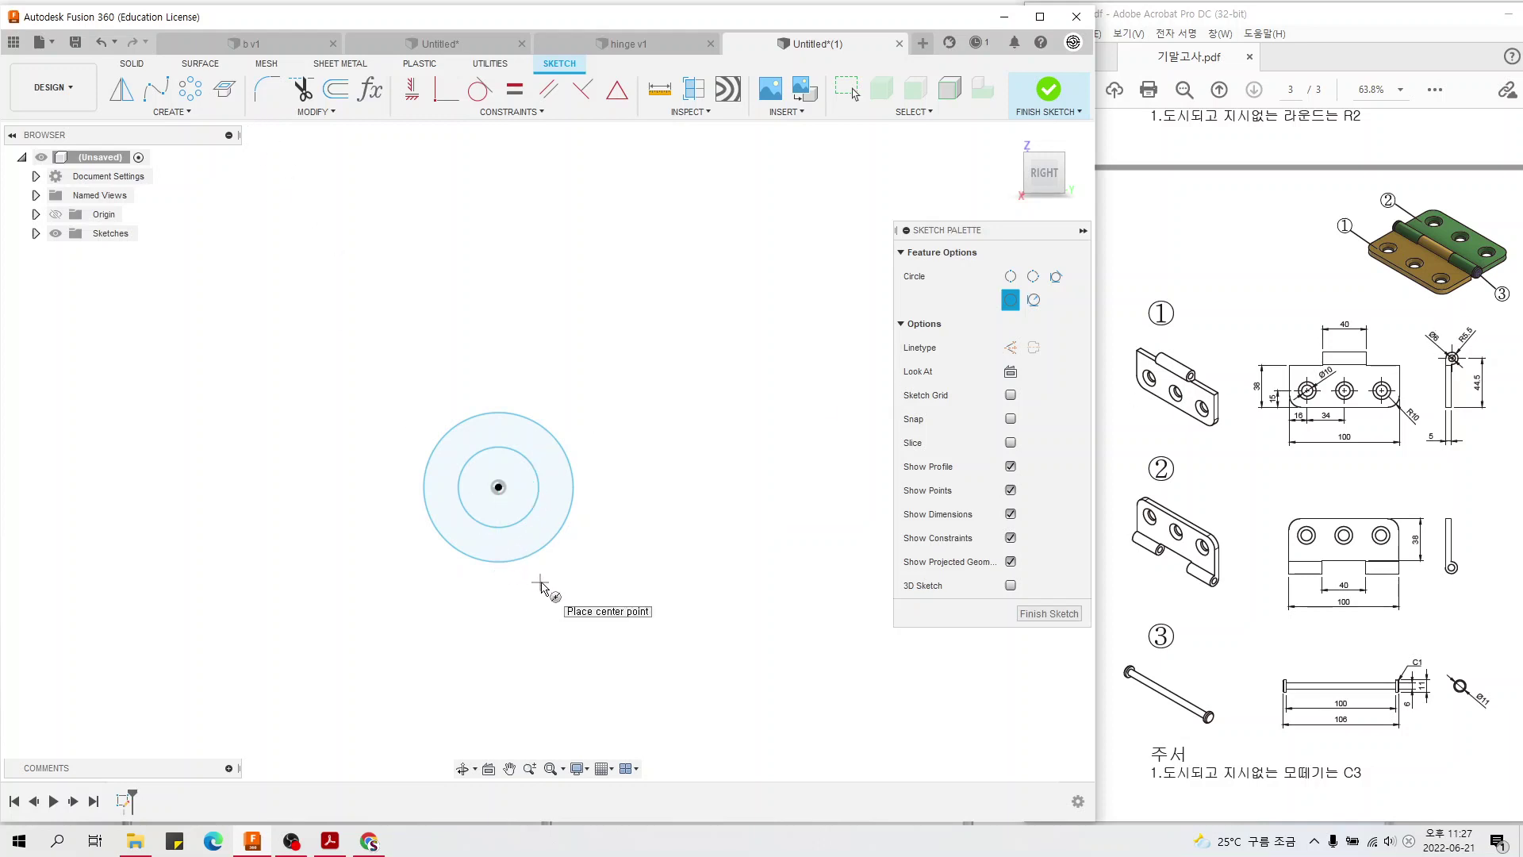
- Draw the rectangular leaf strip running left and ending on the outer circle
{"action": "key", "text": "Escape"}
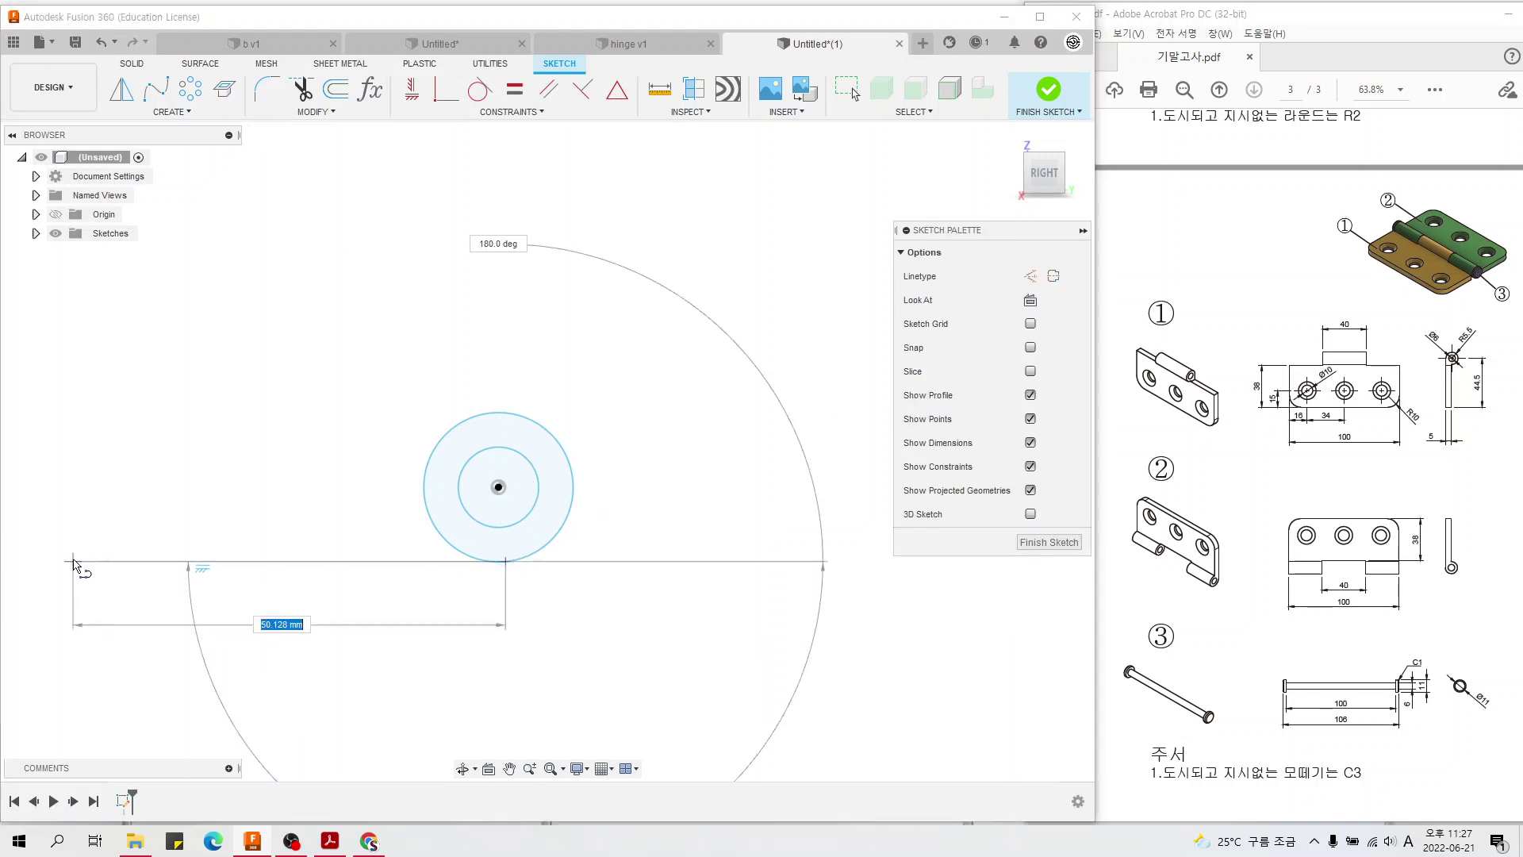
{"action": "left_click", "coordinate": [73, 562]}
{"action": "left_click", "coordinate": [73, 505]}
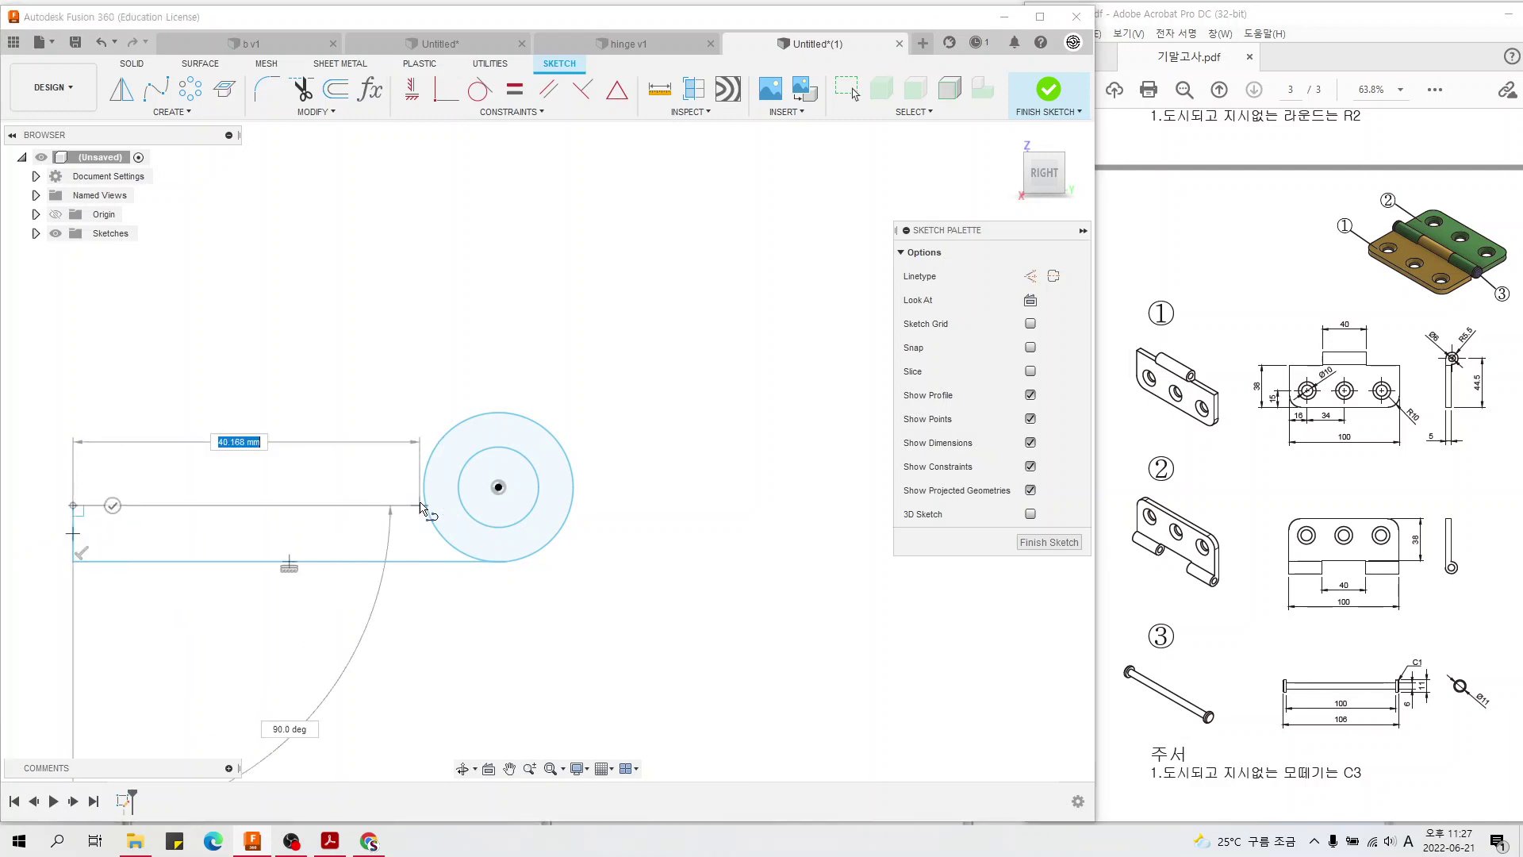
{"action": "left_click", "coordinate": [429, 505]}
{"action": "key", "text": "Escape"}
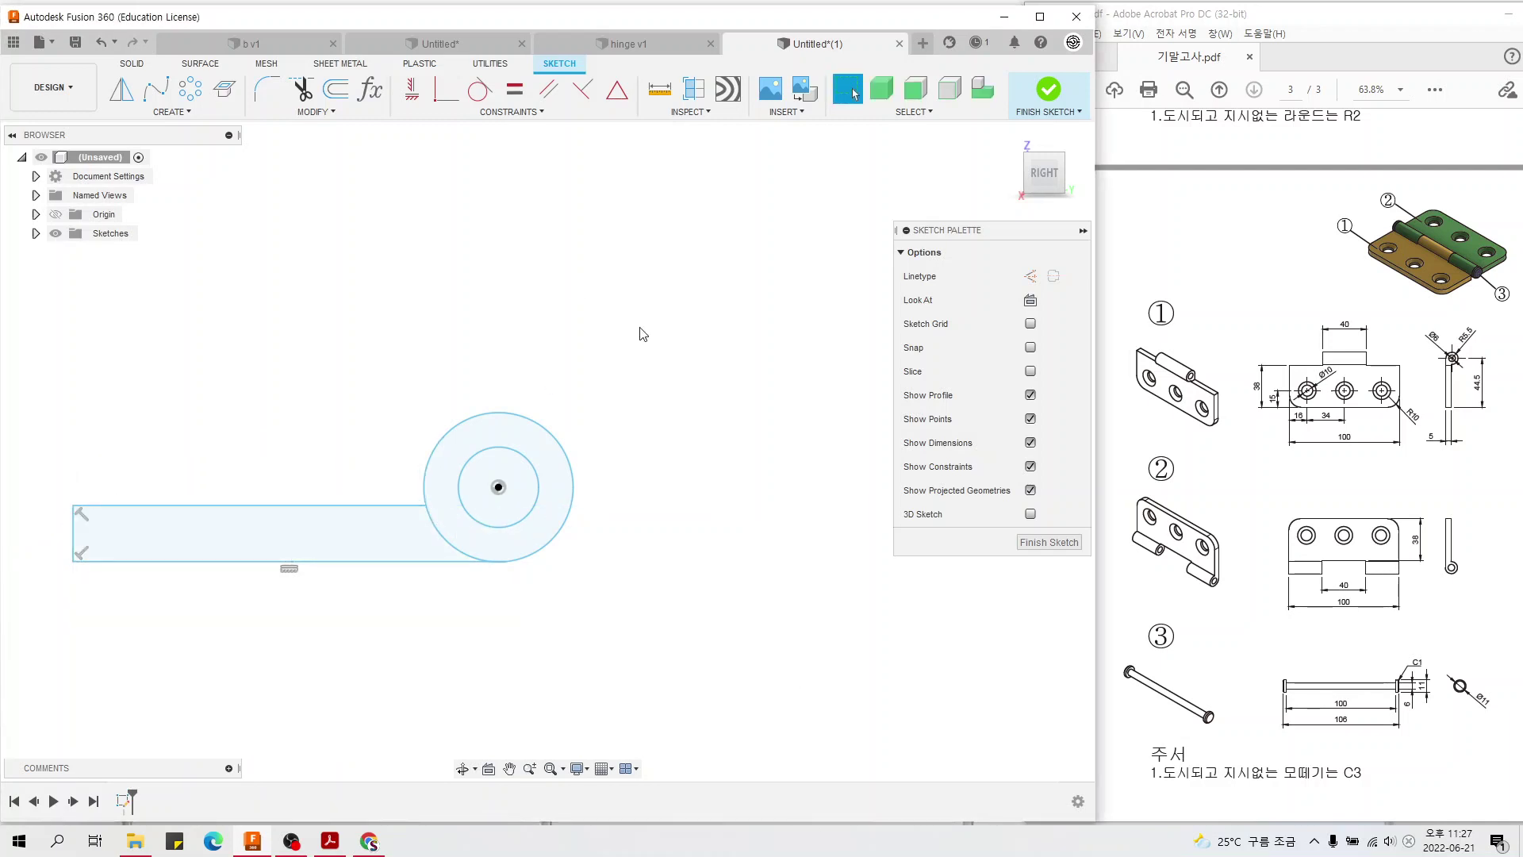
- Add diameter dimensions to both circles, the outer one at 6 mm
{"action": "key", "text": "d"}
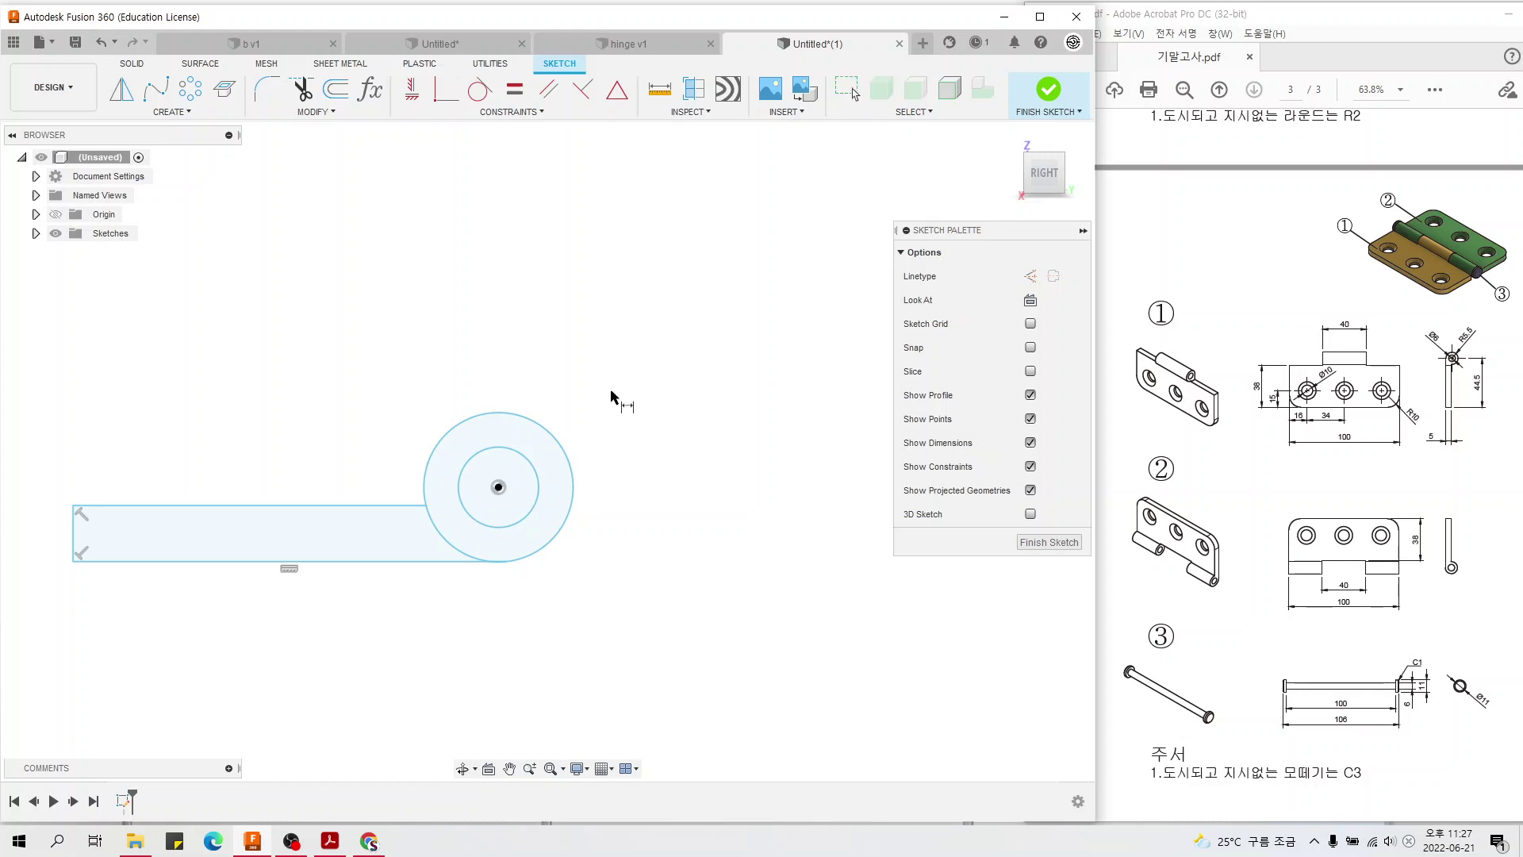
{"action": "left_click", "coordinate": [568, 446]}
{"action": "left_click", "coordinate": [605, 406]}
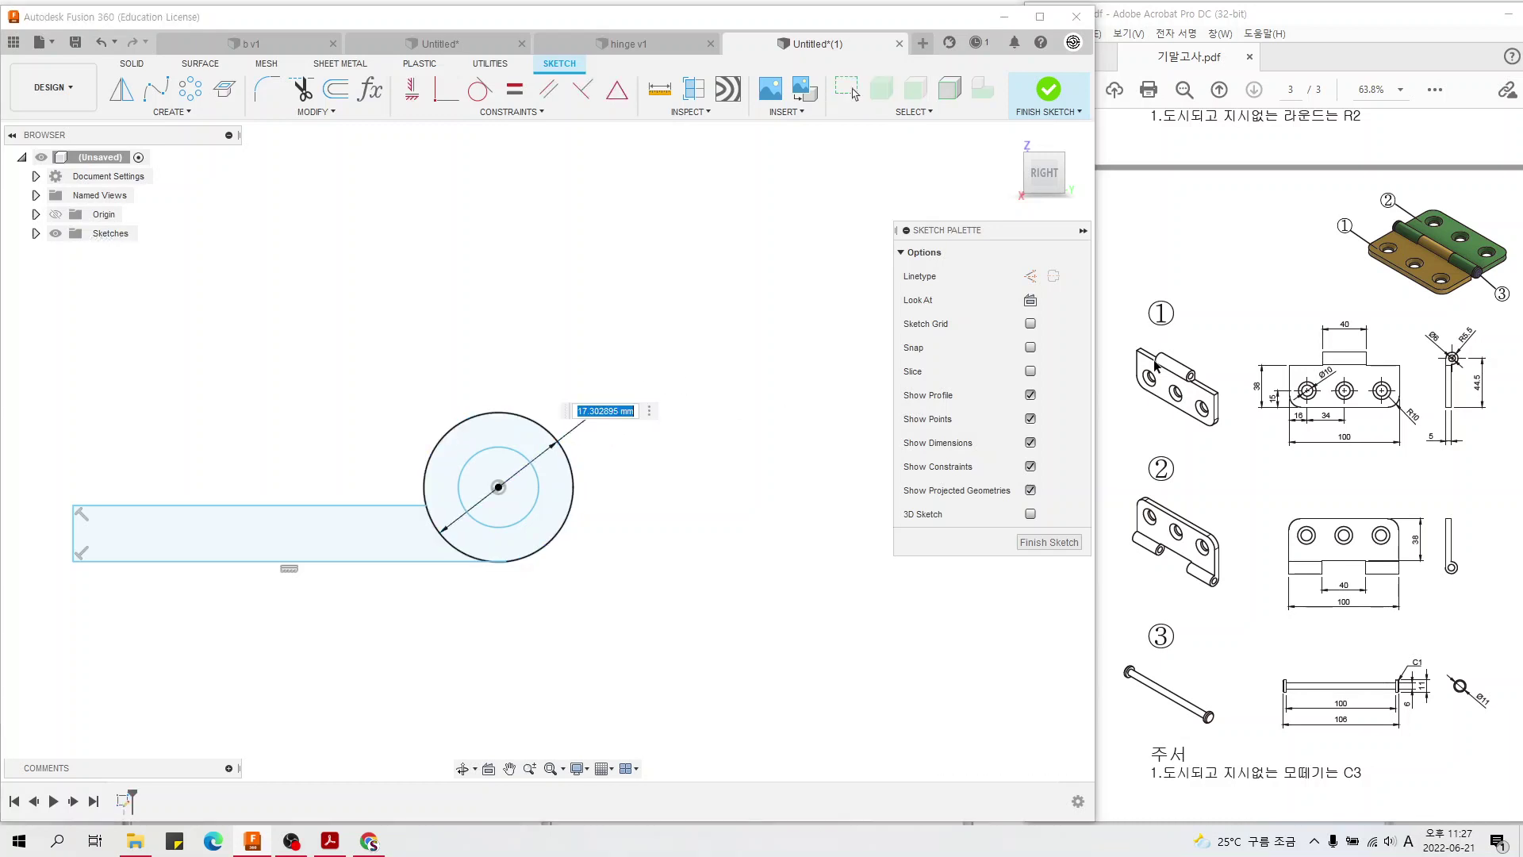
{"action": "type", "text": "6"}
{"action": "key", "text": "Return"}
{"action": "scroll", "coordinate": [499, 508], "scroll_direction": "down", "scroll_amount": 3}
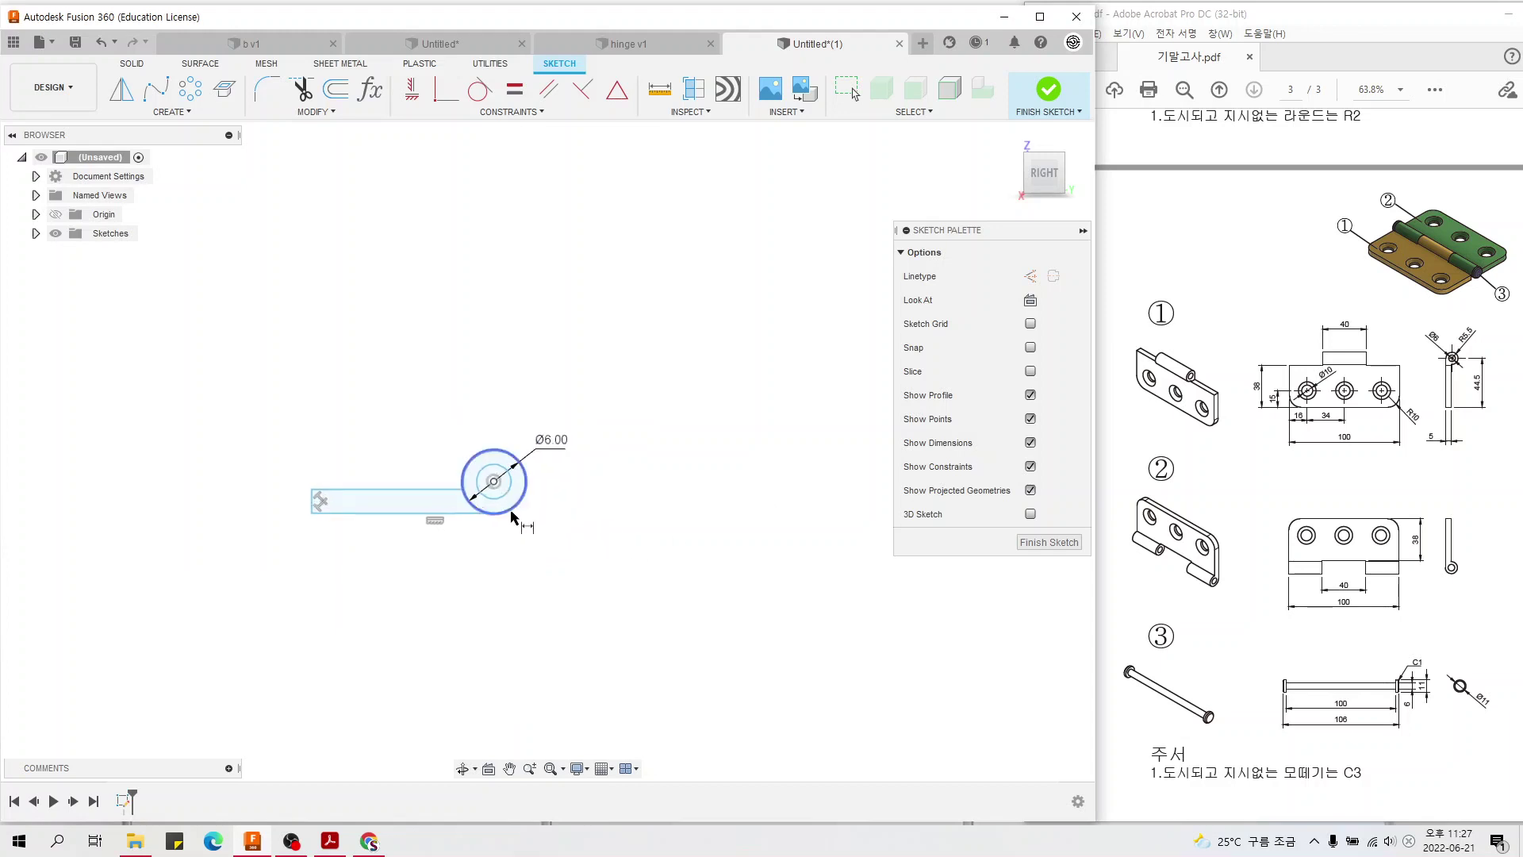
{"action": "scroll", "coordinate": [500, 508], "scroll_direction": "up", "scroll_amount": 1}
{"action": "left_click", "coordinate": [506, 482]}
{"action": "left_click", "coordinate": [595, 546]}
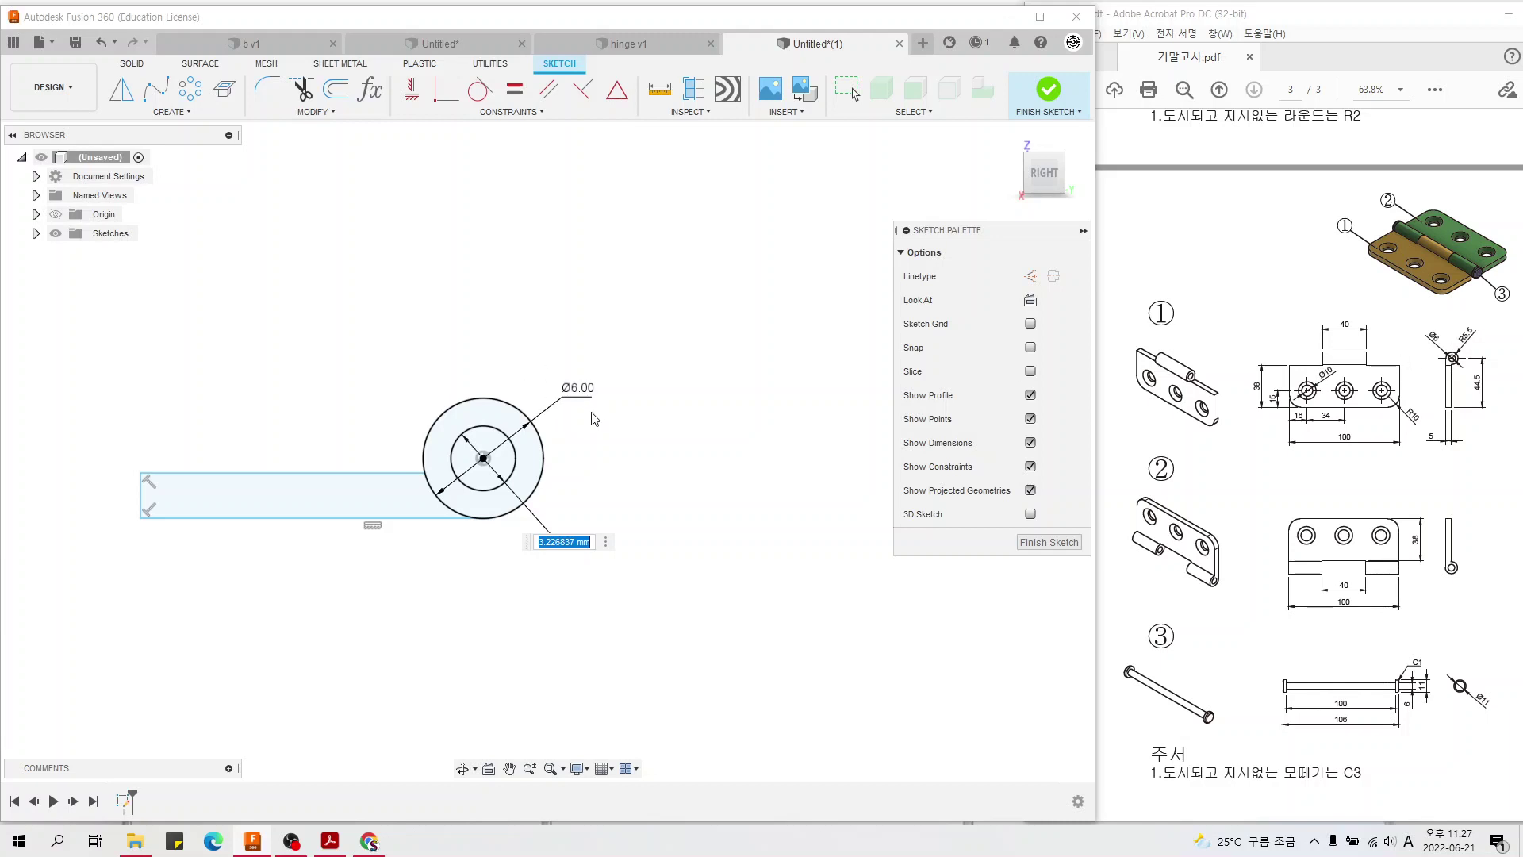
{"action": "key", "text": "Return"}
- Edit the dimensions so the outer circle is 5.5*2 (Ø11) and the inner Ø6
{"action": "double_click", "coordinate": [579, 388]}
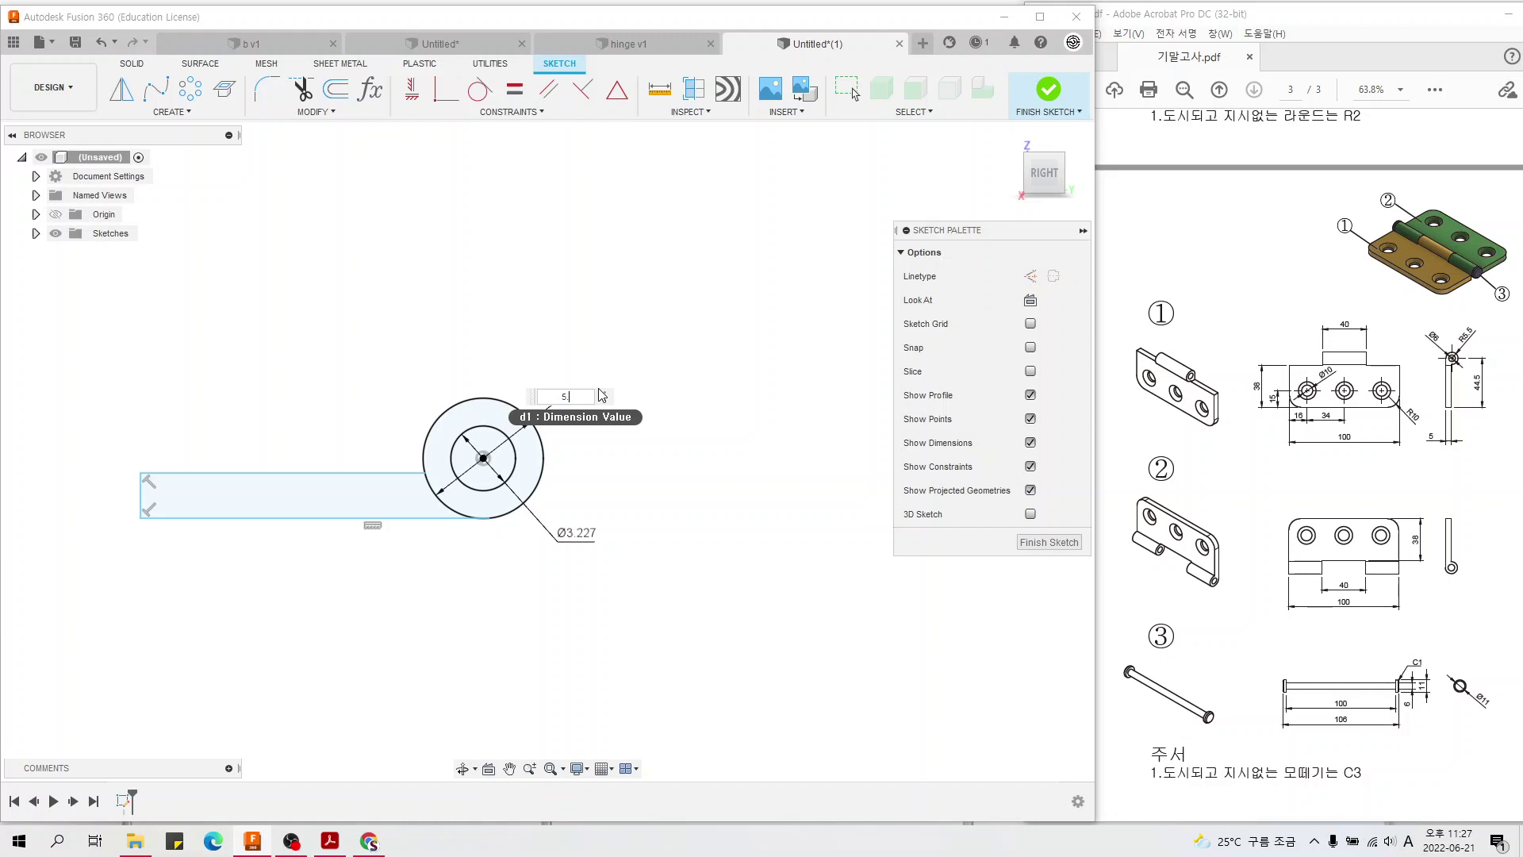
{"action": "type", "text": "5"}
{"action": "key", "text": "Return"}
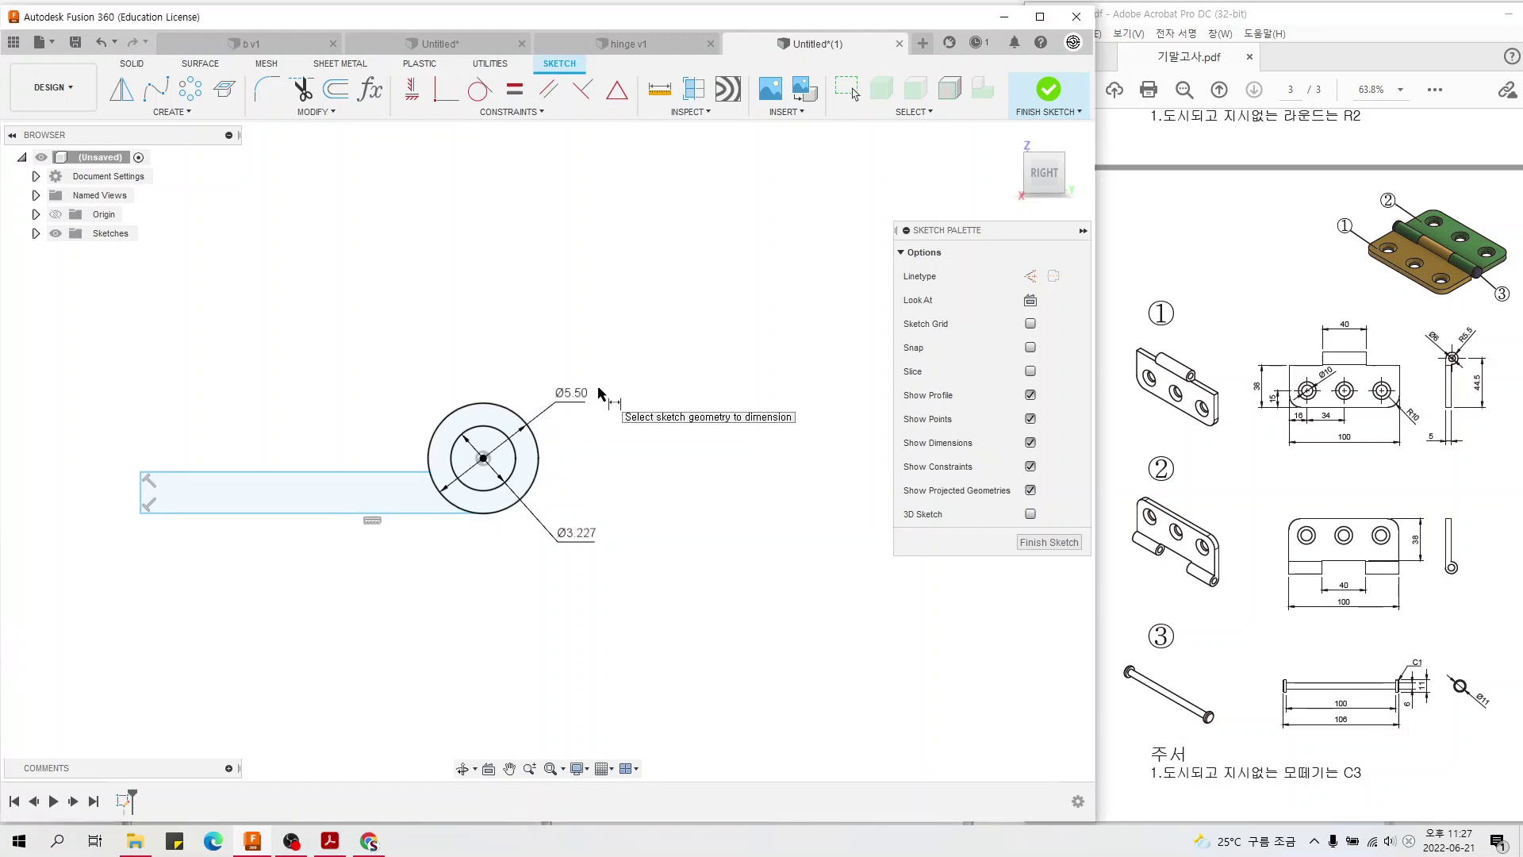
{"action": "double_click", "coordinate": [577, 395]}
{"action": "type", "text": "5.5*2 mm"}
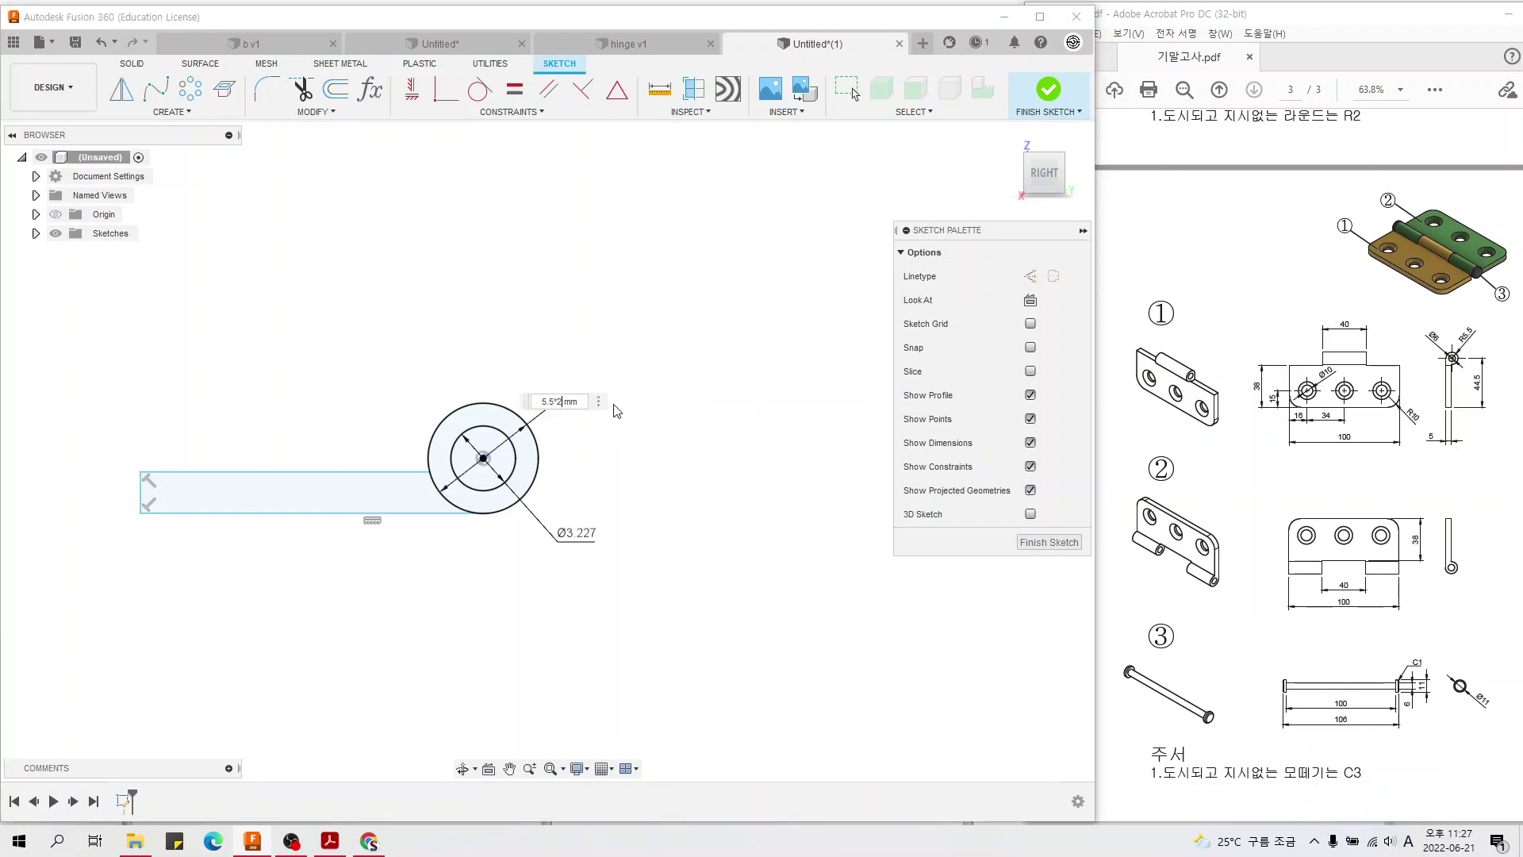
{"action": "key", "text": "Return"}
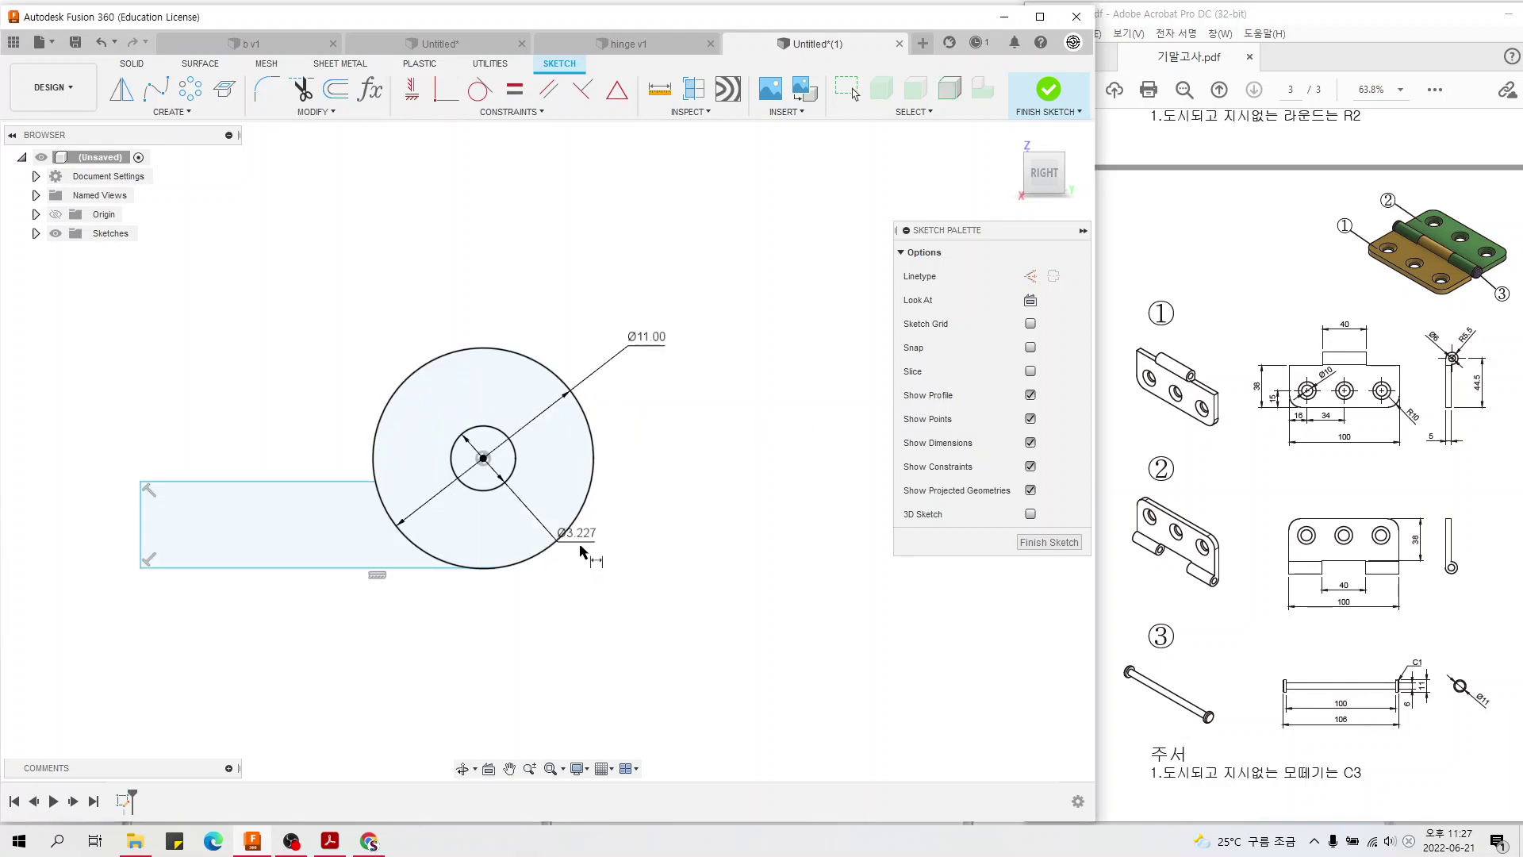
{"action": "double_click", "coordinate": [587, 553]}
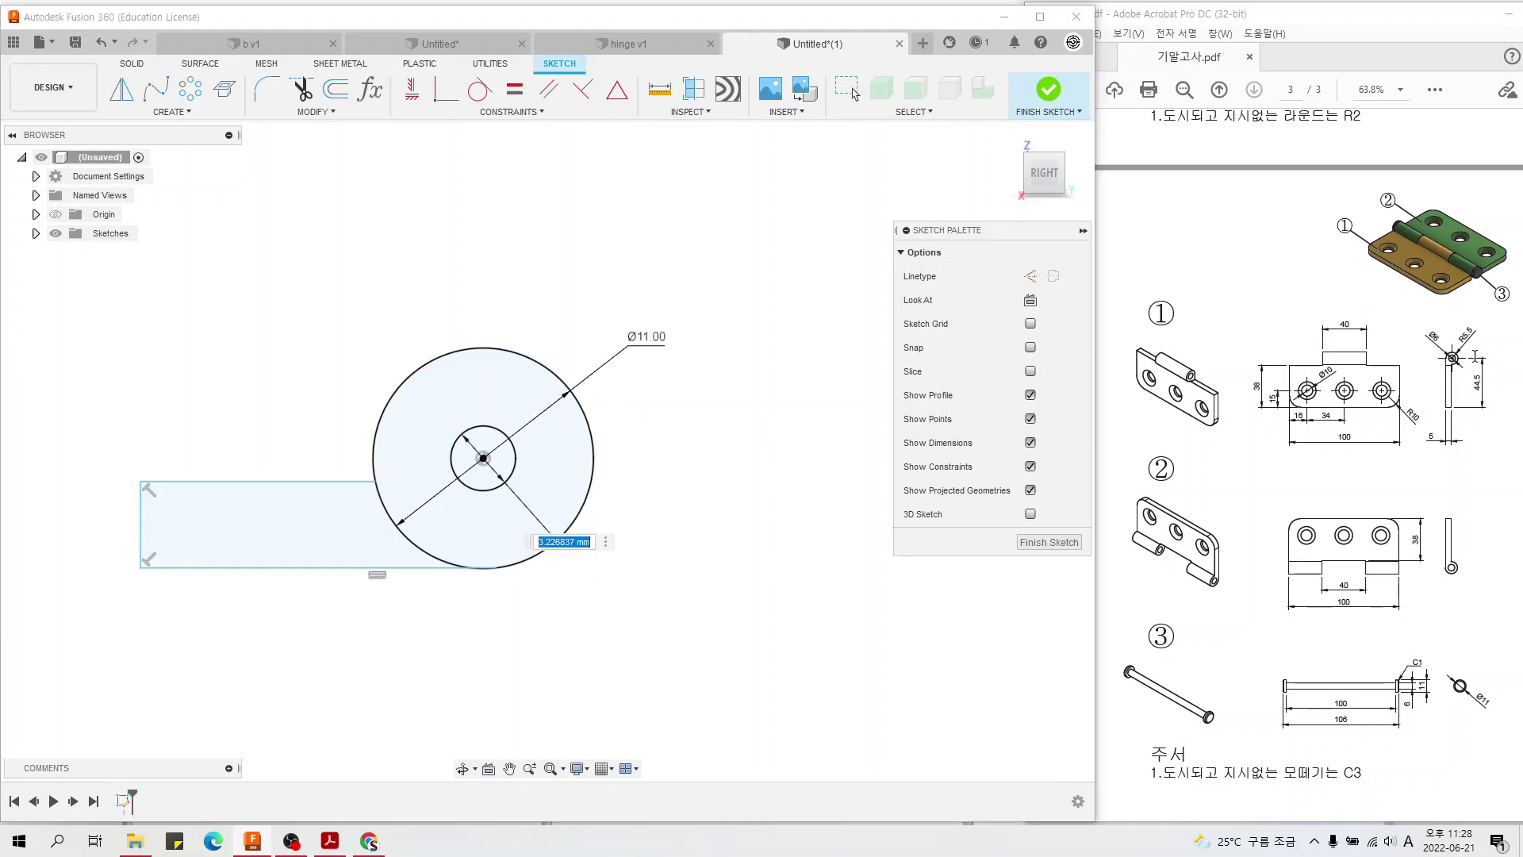
{"action": "type", "text": "6"}
{"action": "key", "text": "Return"}
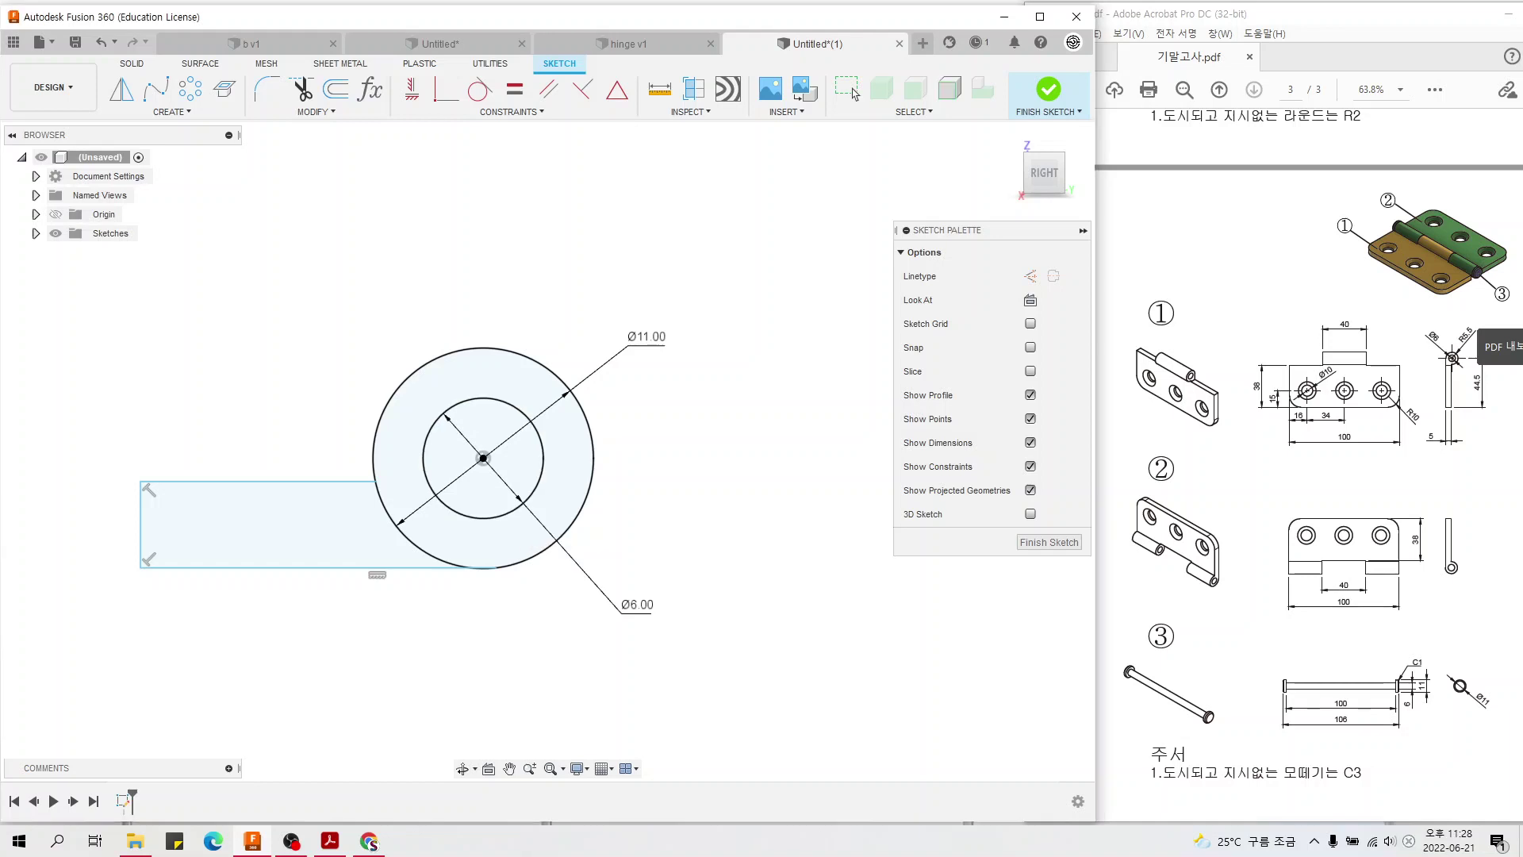
- Dimension the strip's left edge 44.5 mm from the circle centre
{"action": "scroll", "coordinate": [1158, 314], "scroll_direction": "up", "scroll_amount": 2}
{"action": "scroll", "coordinate": [1158, 315], "scroll_direction": "up", "scroll_amount": 1}
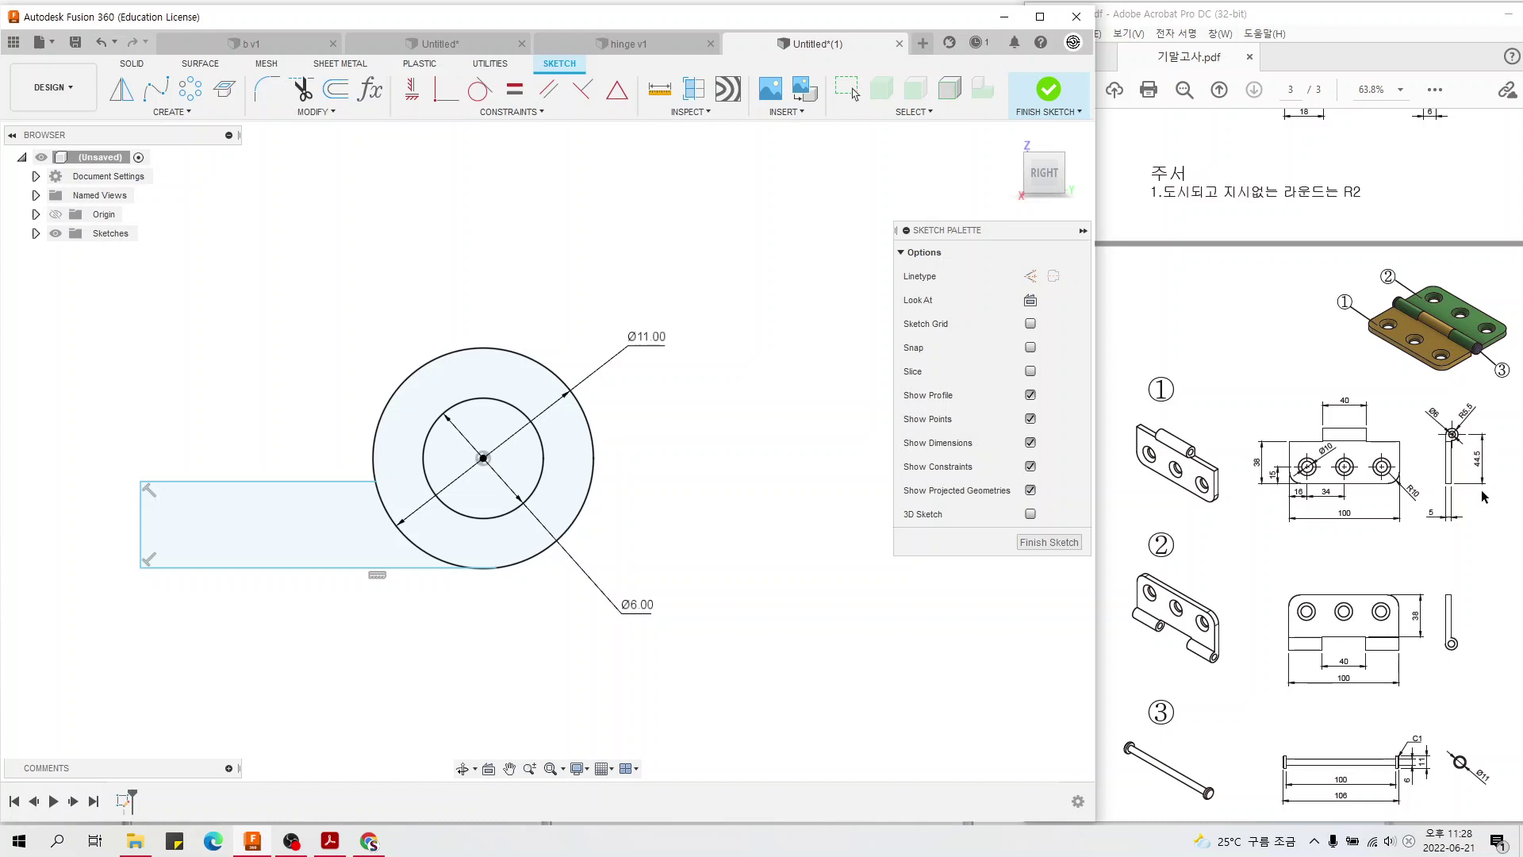
{"action": "left_click", "coordinate": [483, 458]}
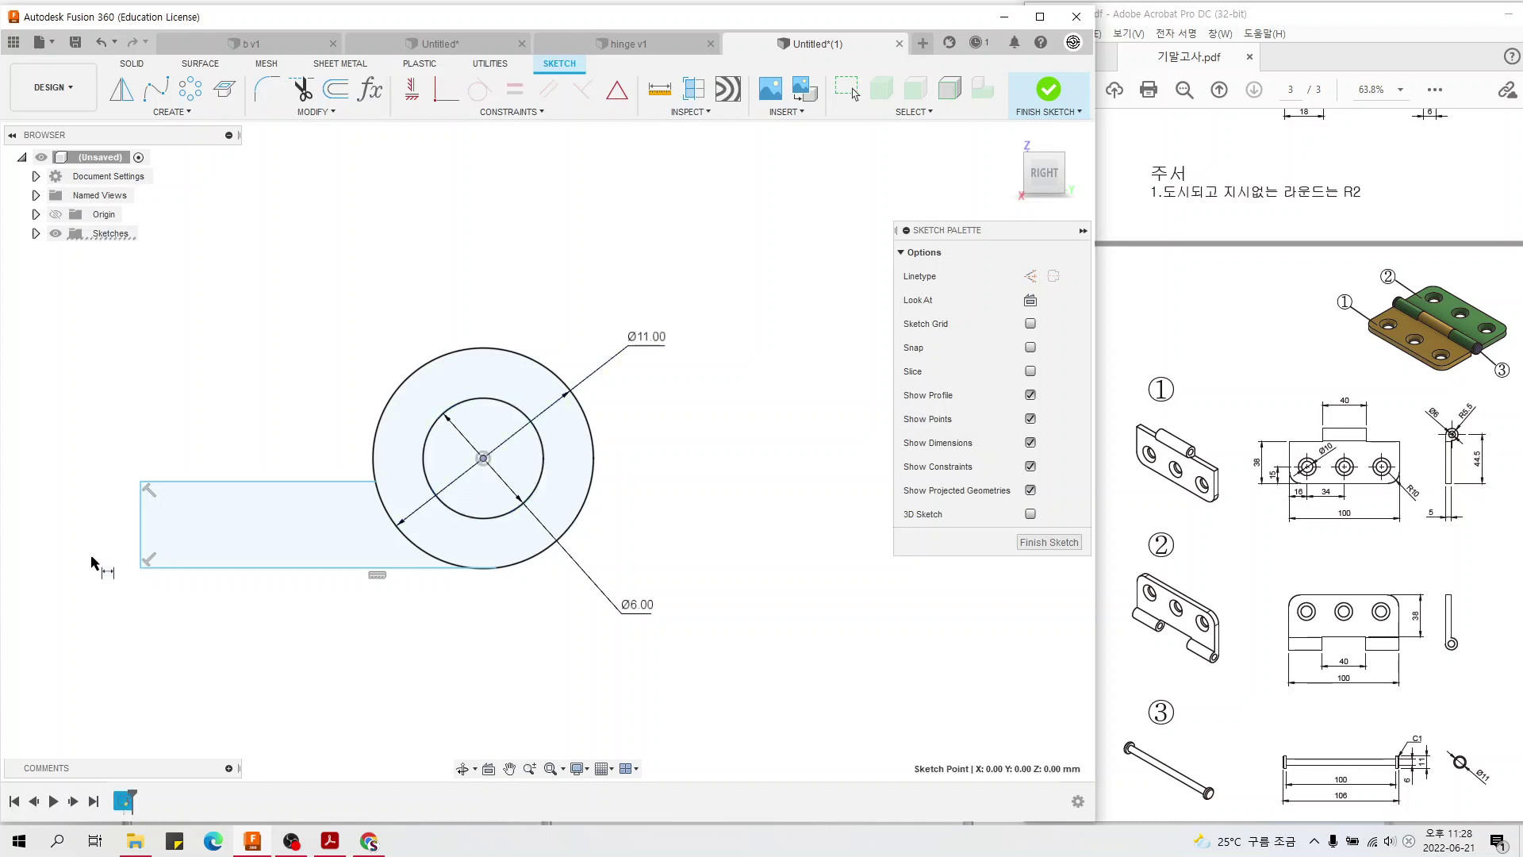
{"action": "left_click", "coordinate": [140, 530]}
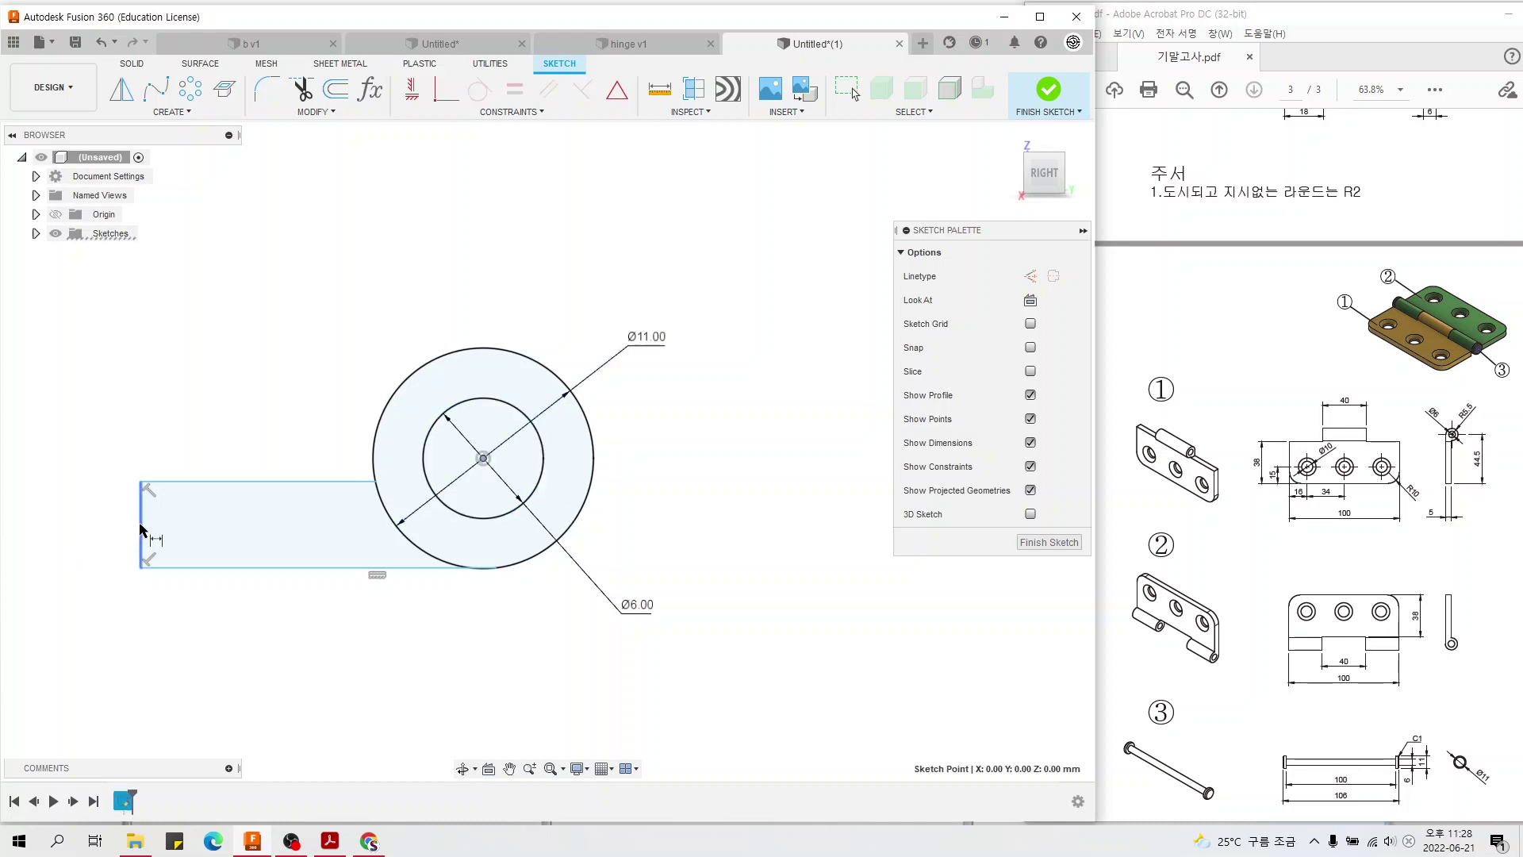
{"action": "left_click", "coordinate": [306, 295]}
{"action": "type", "text": "44.5"}
{"action": "key", "text": "Return"}
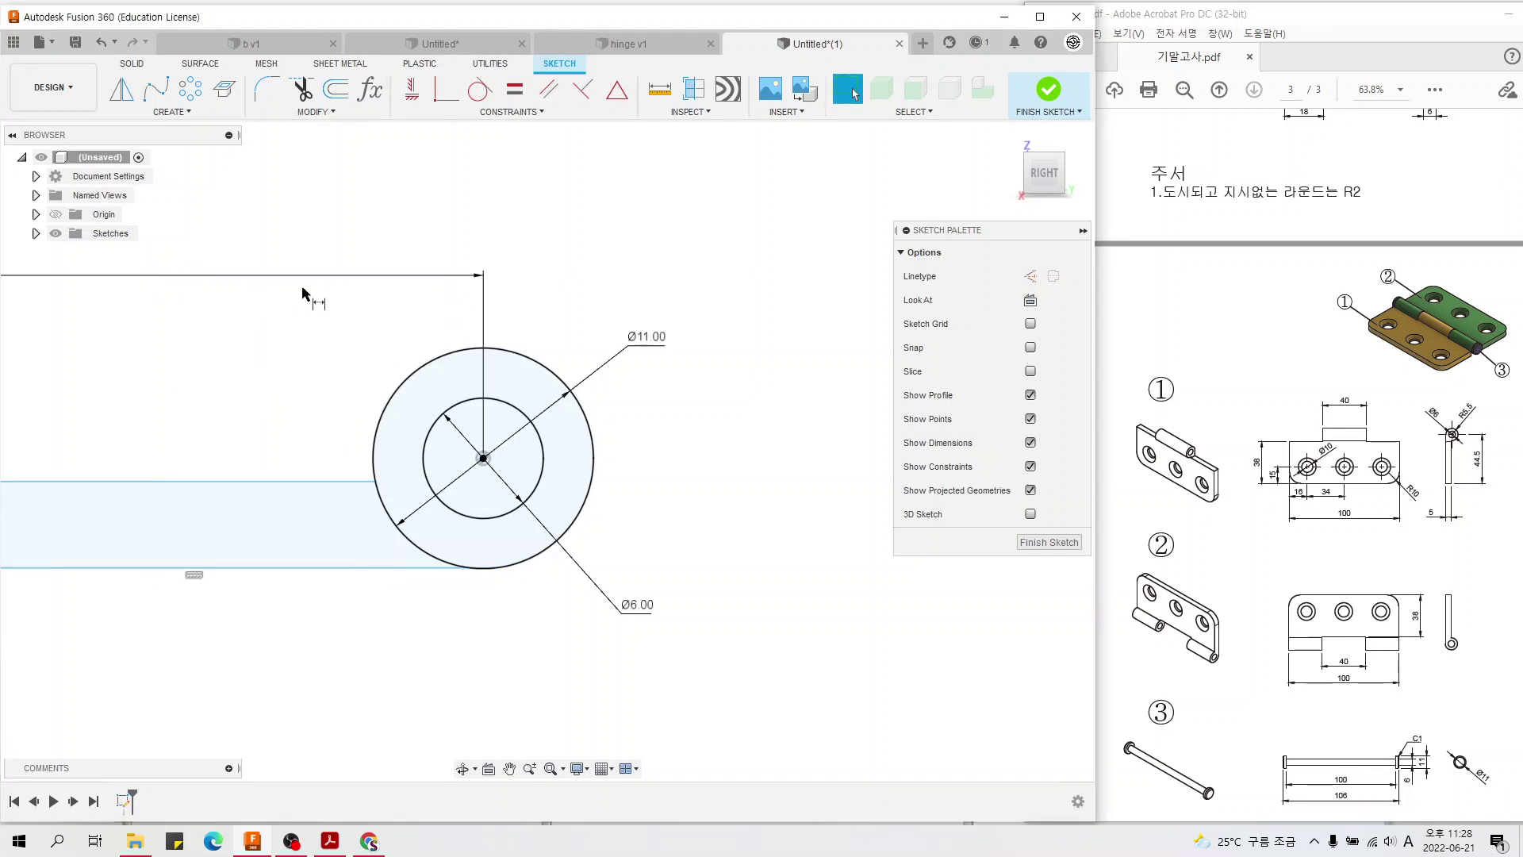
- Set the strip thickness to 5 mm and make its bottom edge tangent to the outer circle
{"action": "scroll", "coordinate": [428, 377], "scroll_direction": "down", "scroll_amount": 2}
{"action": "scroll", "coordinate": [699, 413], "scroll_direction": "down", "scroll_amount": 2}
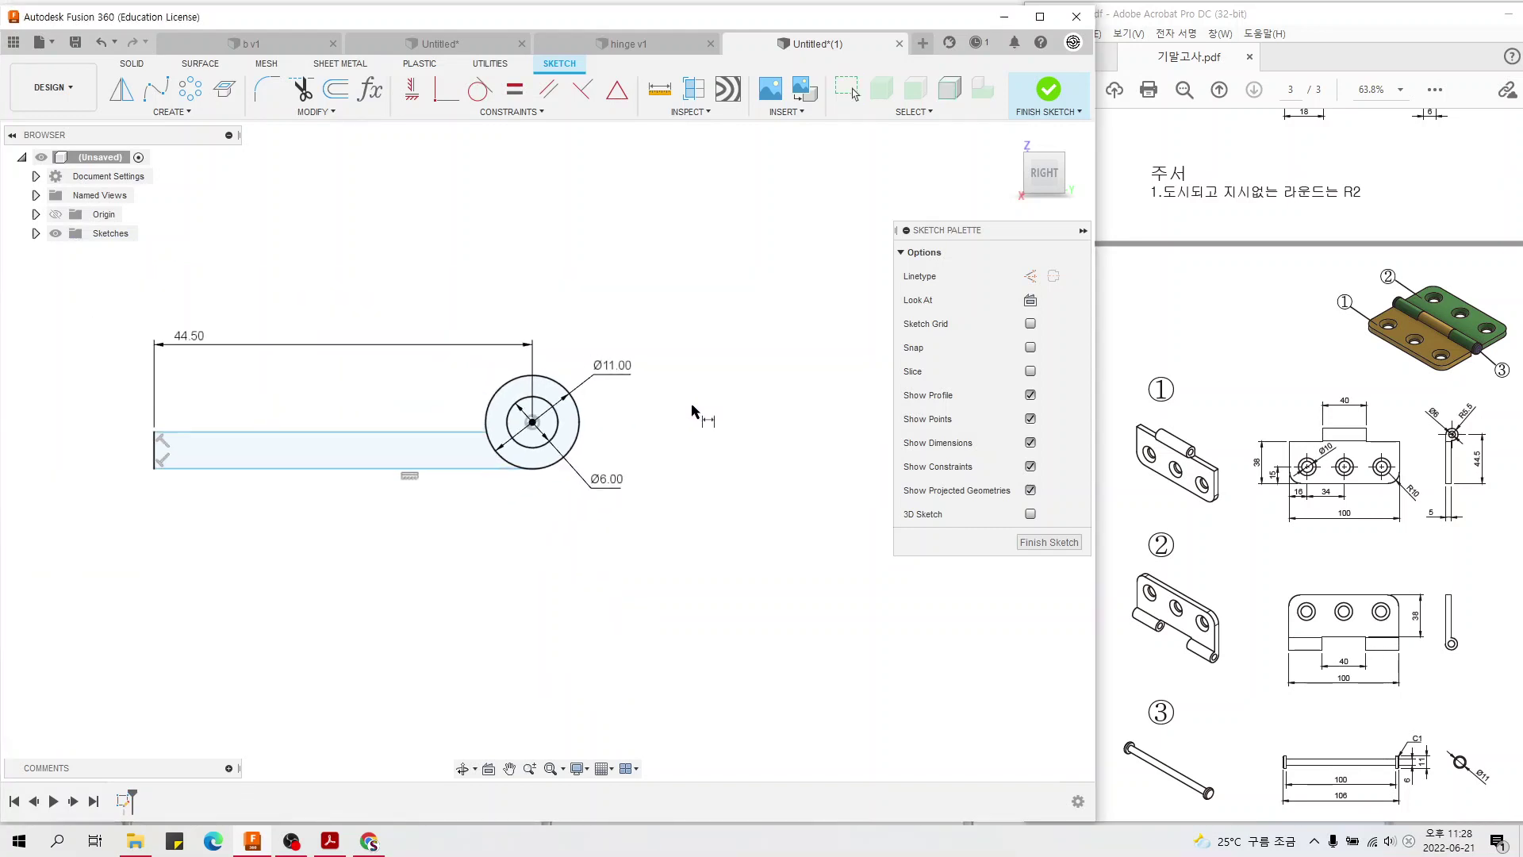
{"action": "left_click", "coordinate": [156, 448]}
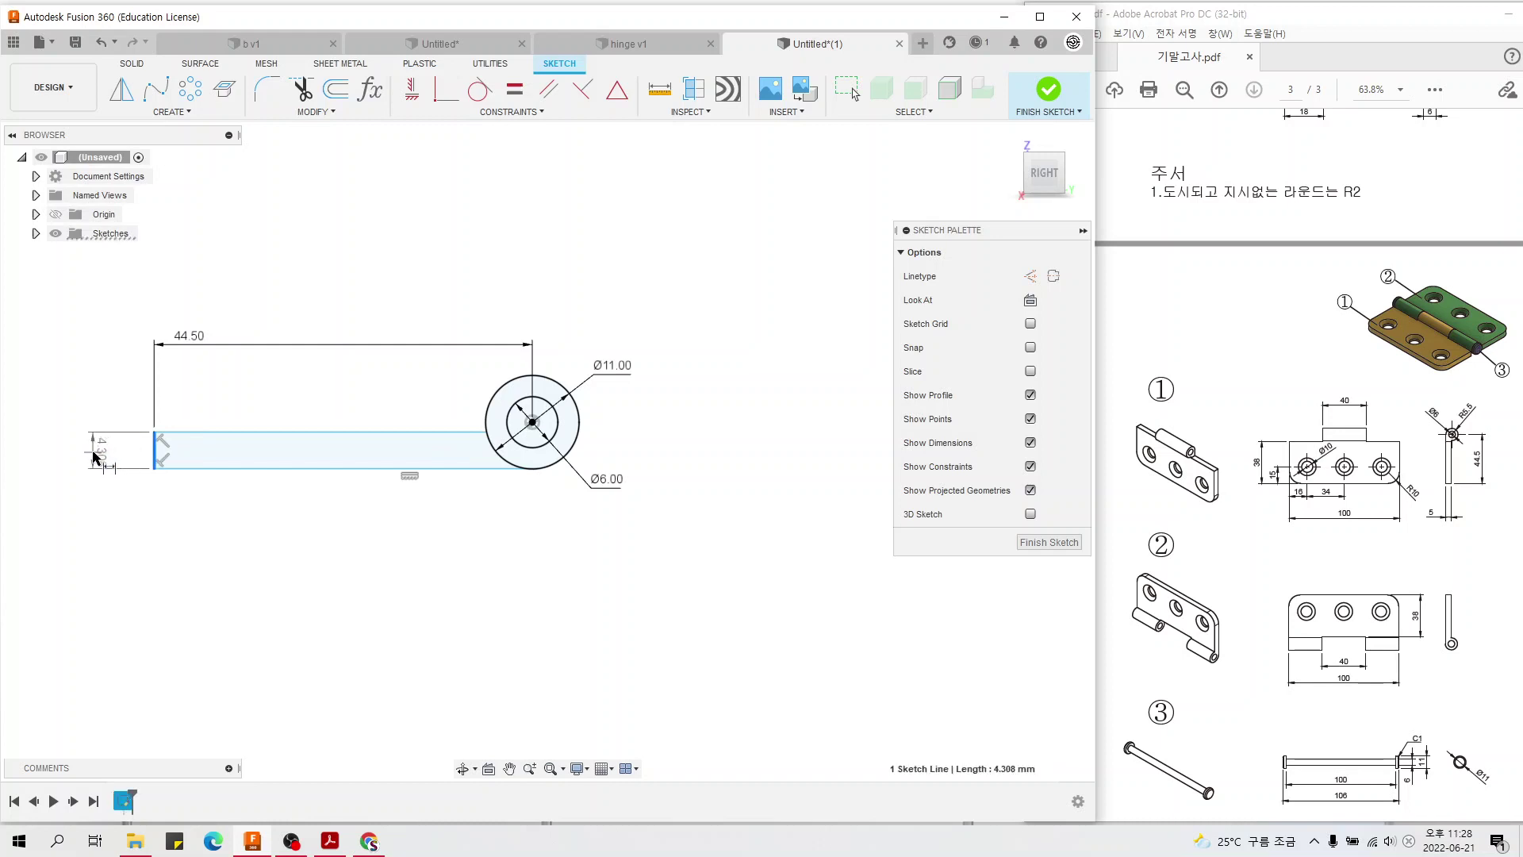
{"action": "left_click", "coordinate": [92, 451]}
{"action": "type", "text": "5"}
{"action": "key", "text": "Return"}
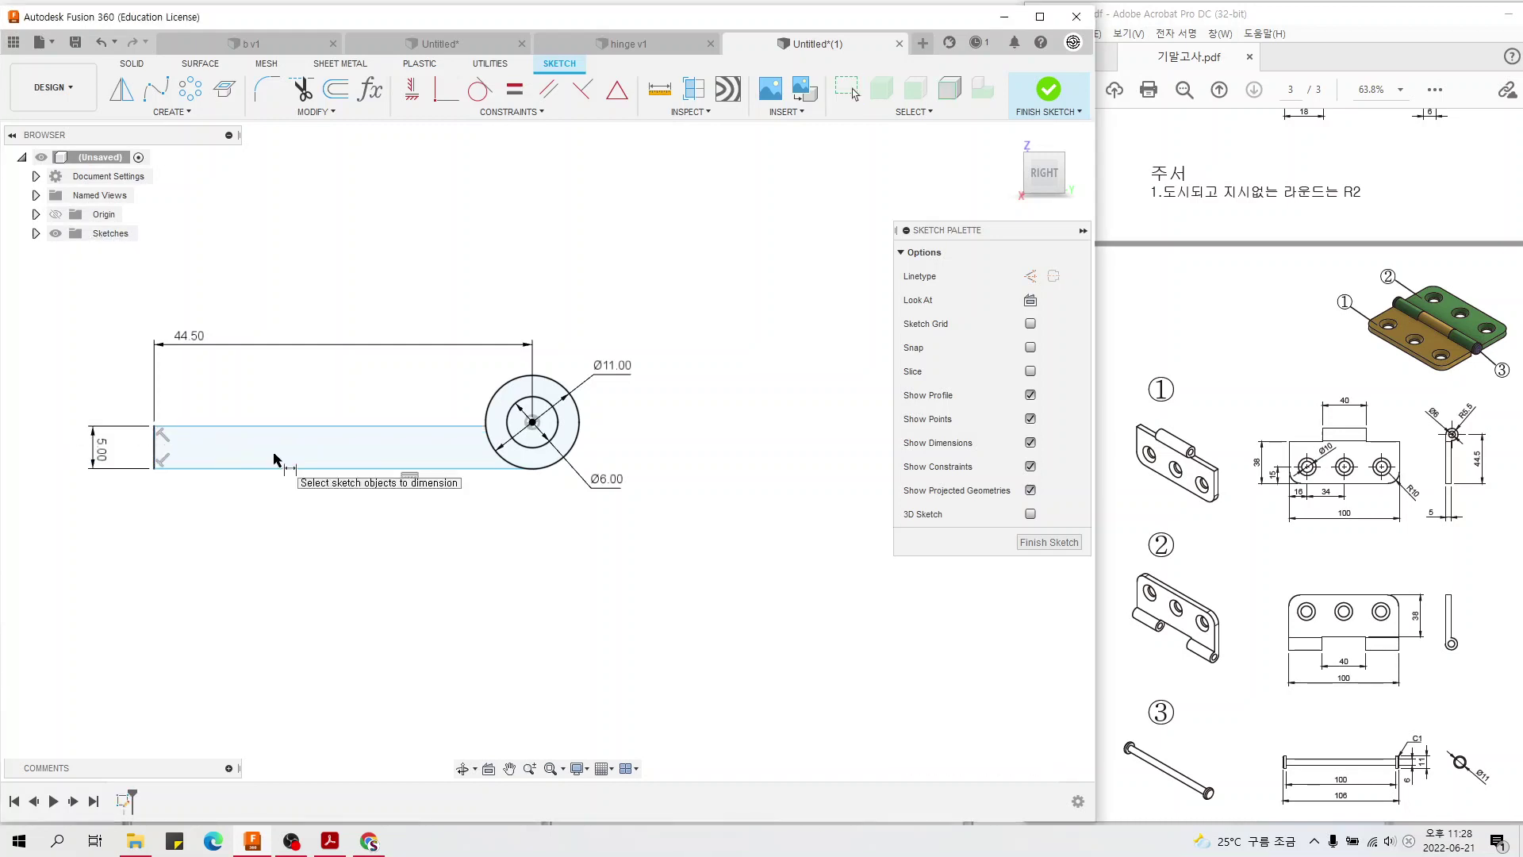
{"action": "left_click", "coordinate": [480, 89]}
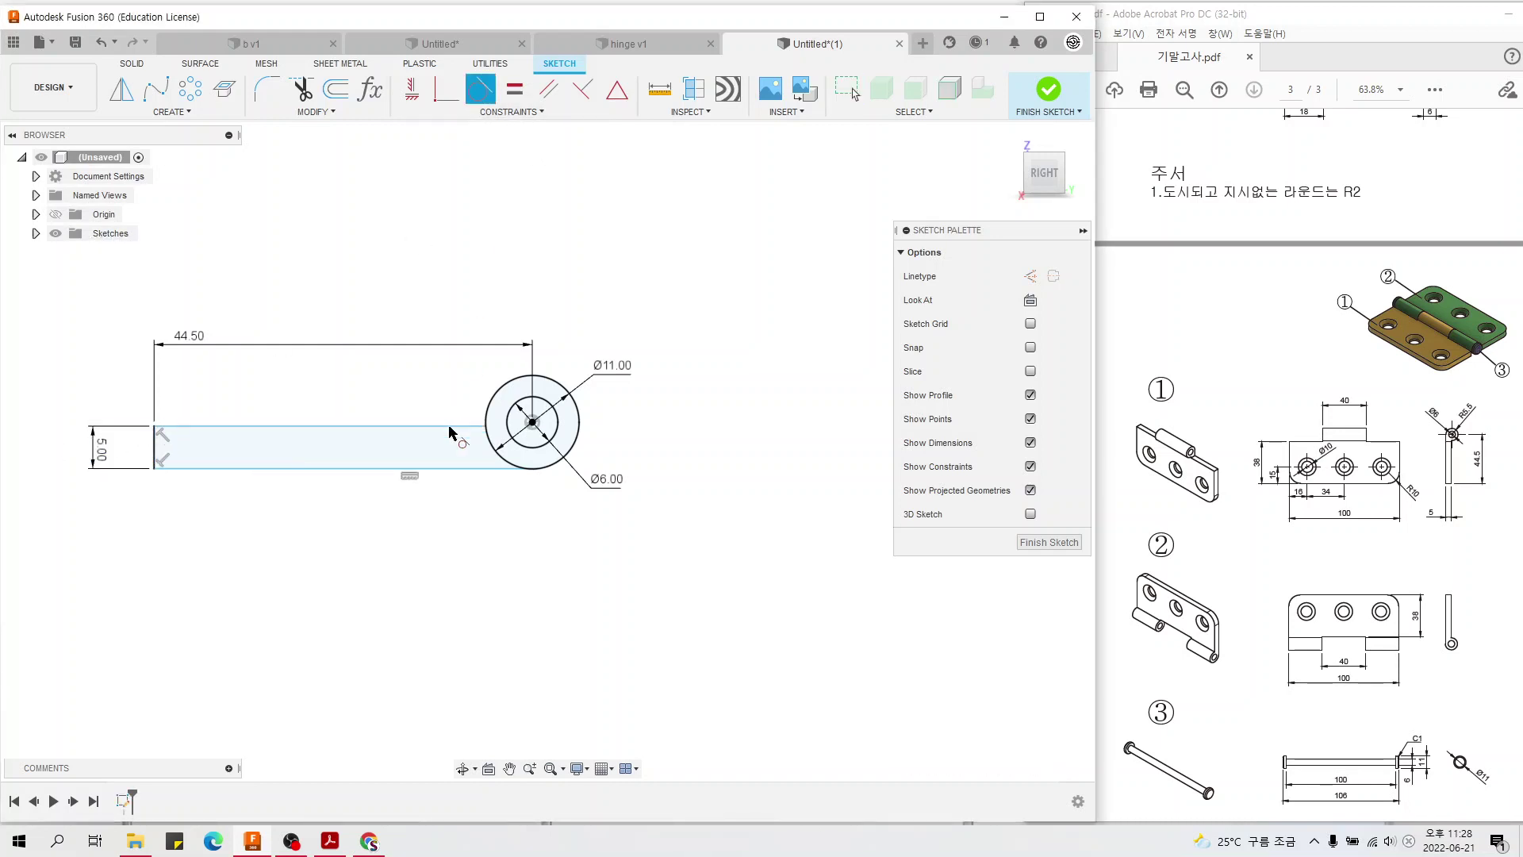
{"action": "left_click", "coordinate": [442, 472]}
{"action": "left_click", "coordinate": [566, 455]}
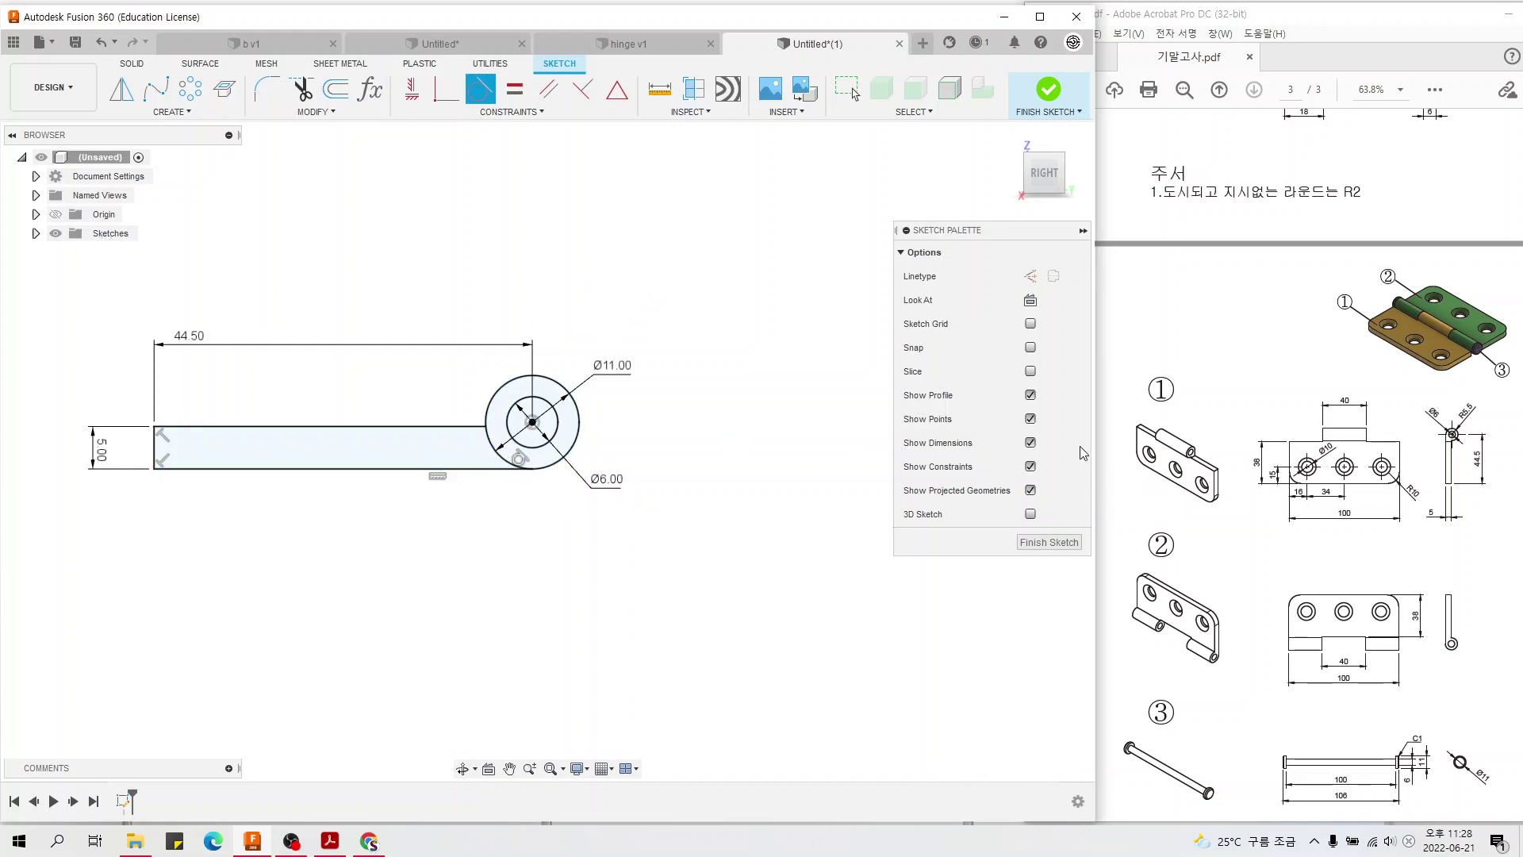
- Finish the sketch and extrude the leaf and ring profiles symmetrically, 100 mm full length
{"action": "left_click", "coordinate": [1046, 87]}
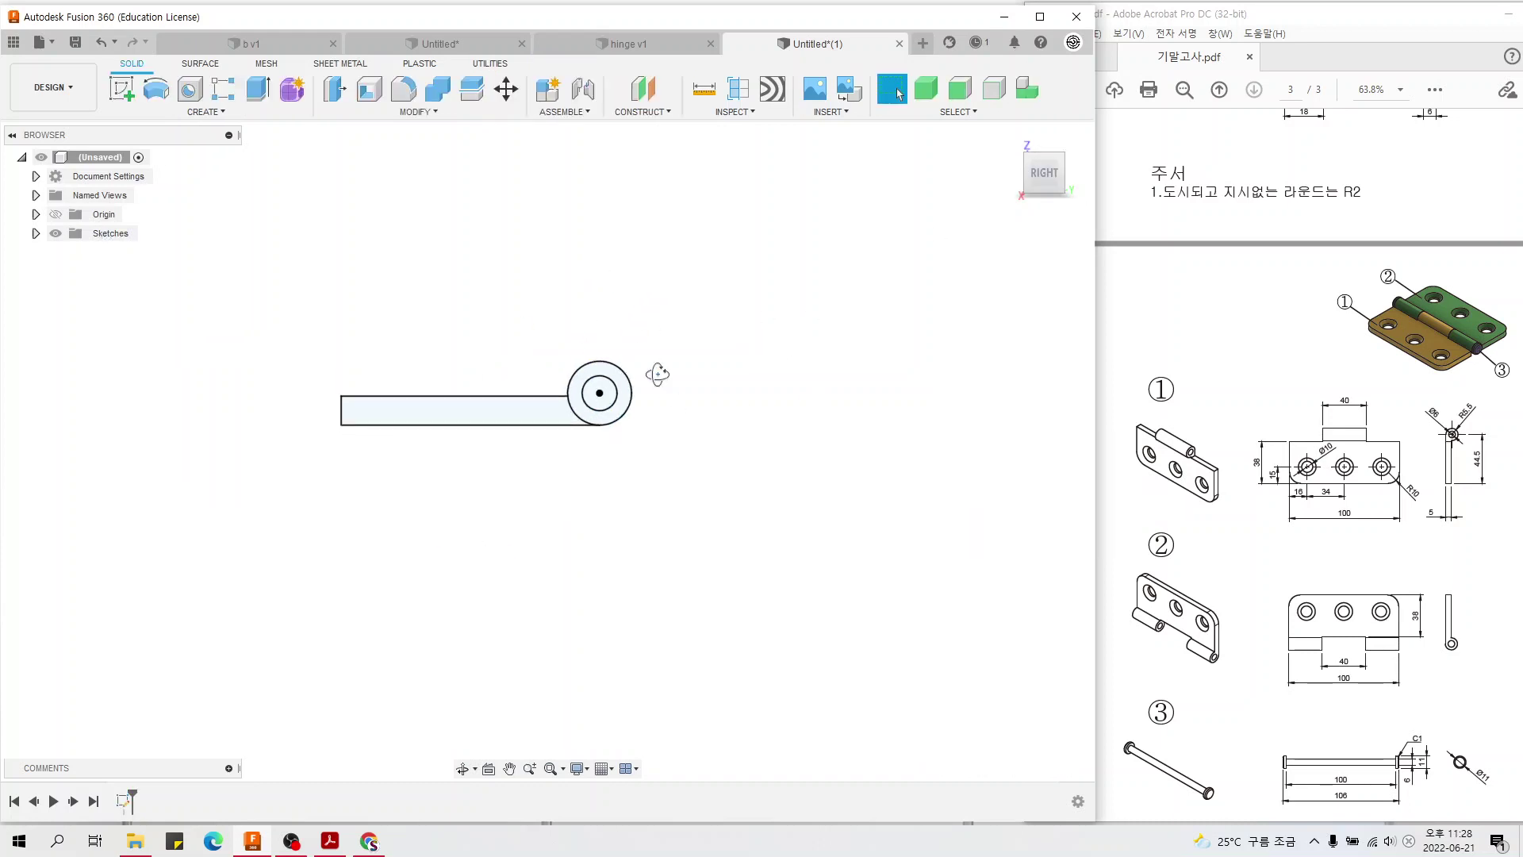
{"action": "middle_click_drag", "start_coordinate": [656, 368], "coordinate": [705, 424], "text": "shift"}
{"action": "left_click", "coordinate": [899, 94]}
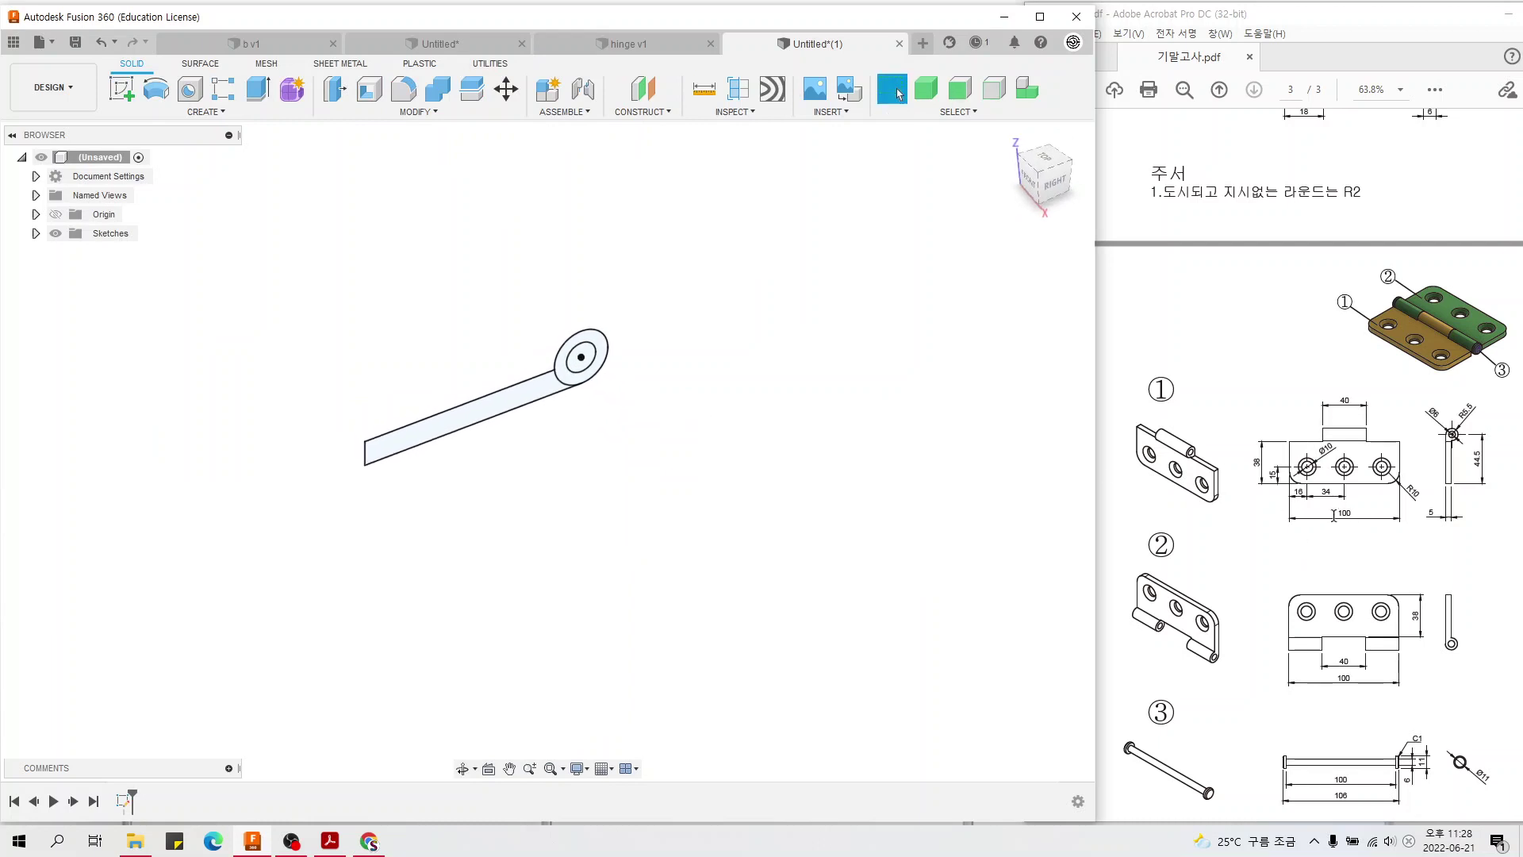
{"action": "left_click", "coordinate": [260, 87]}
{"action": "left_click", "coordinate": [573, 382]}
{"action": "left_click", "coordinate": [576, 380]}
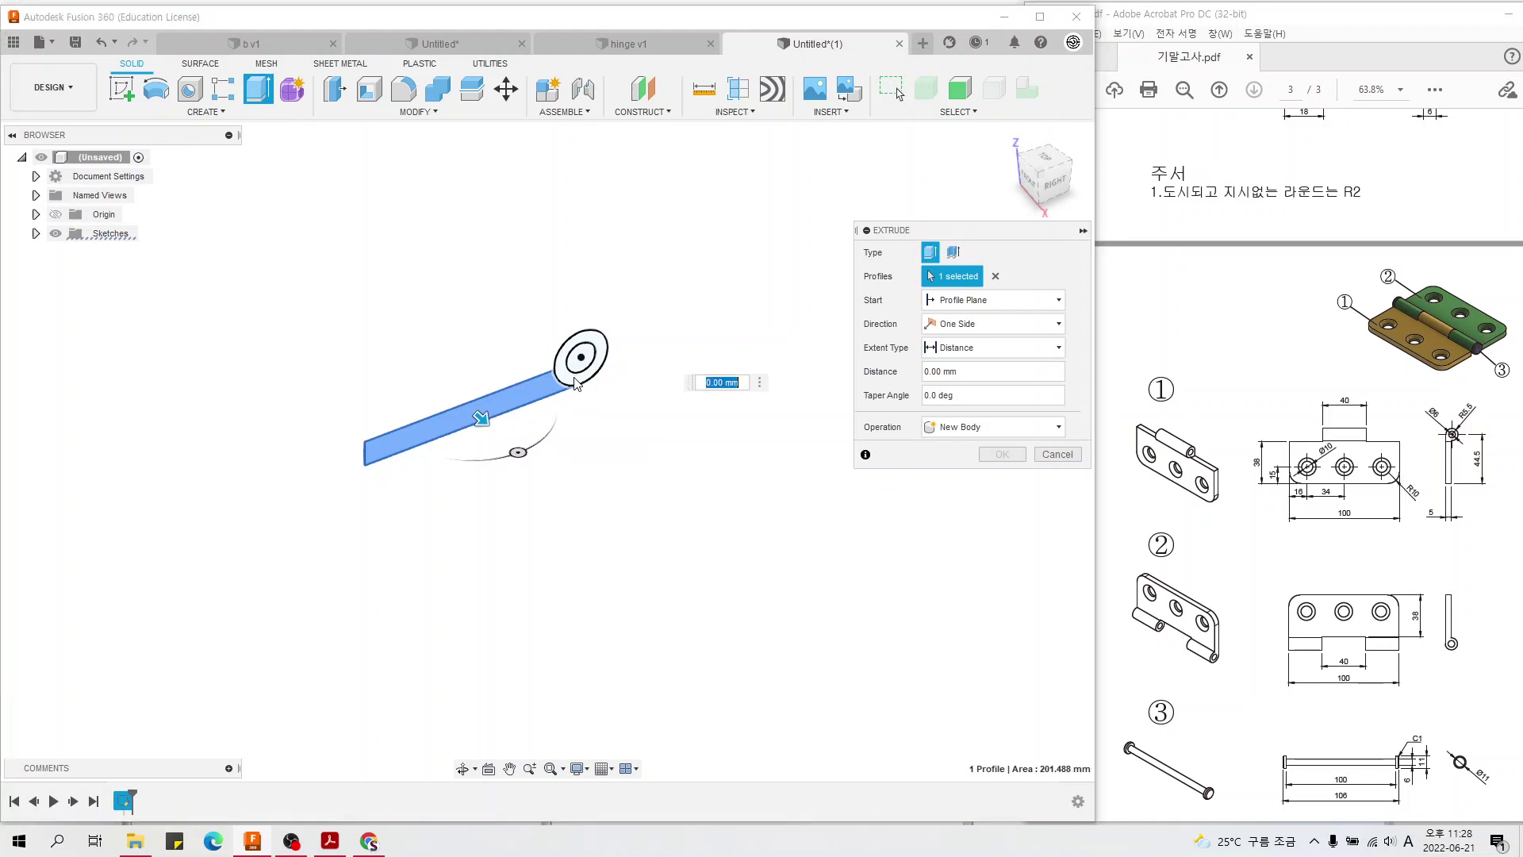
{"action": "left_click", "coordinate": [979, 322]}
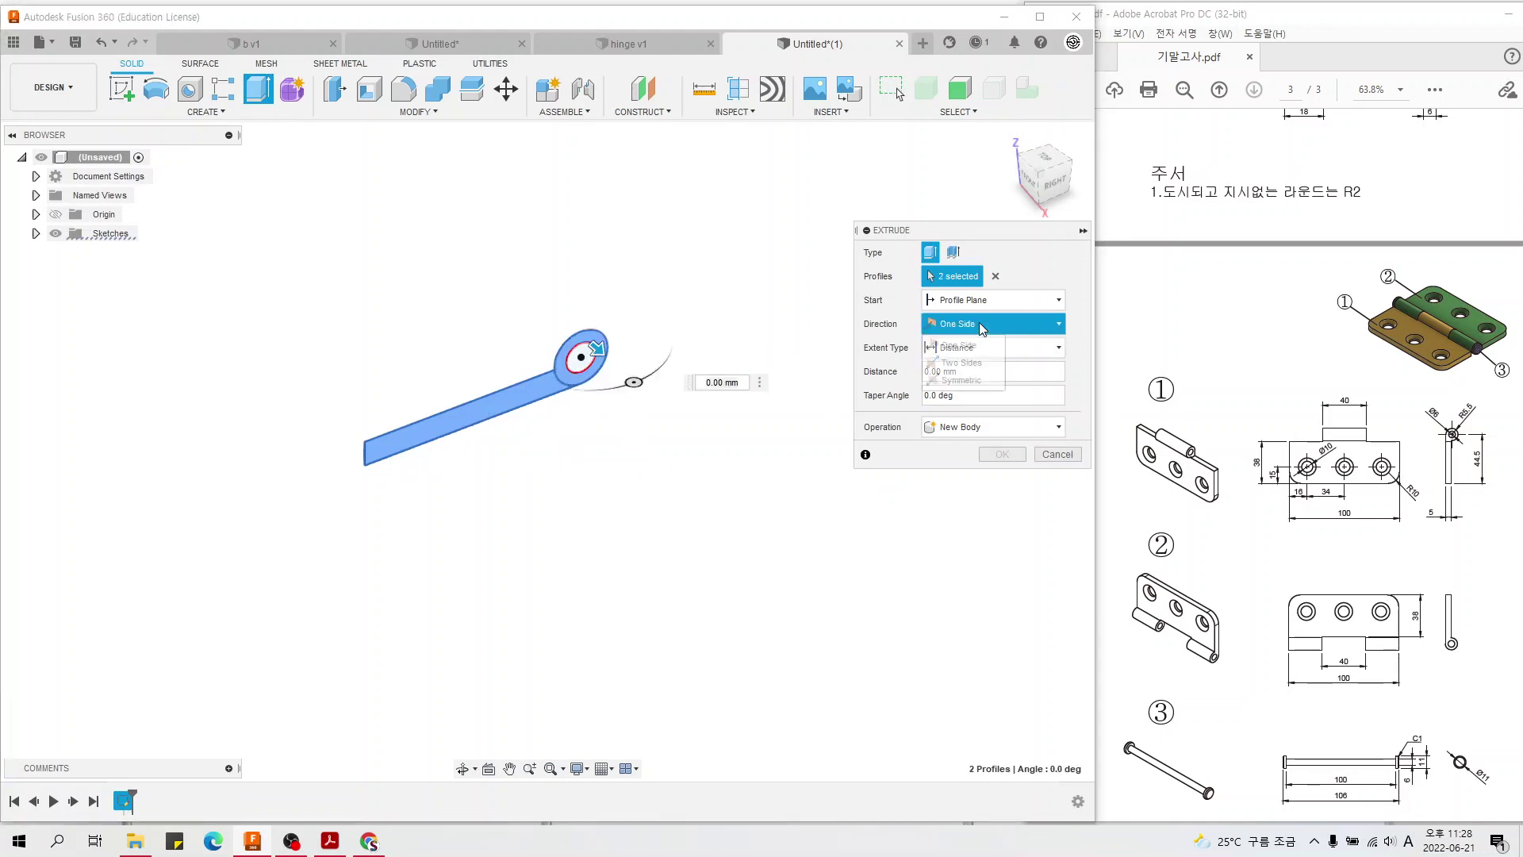
{"action": "left_click", "coordinate": [982, 376]}
{"action": "left_click", "coordinate": [958, 371]}
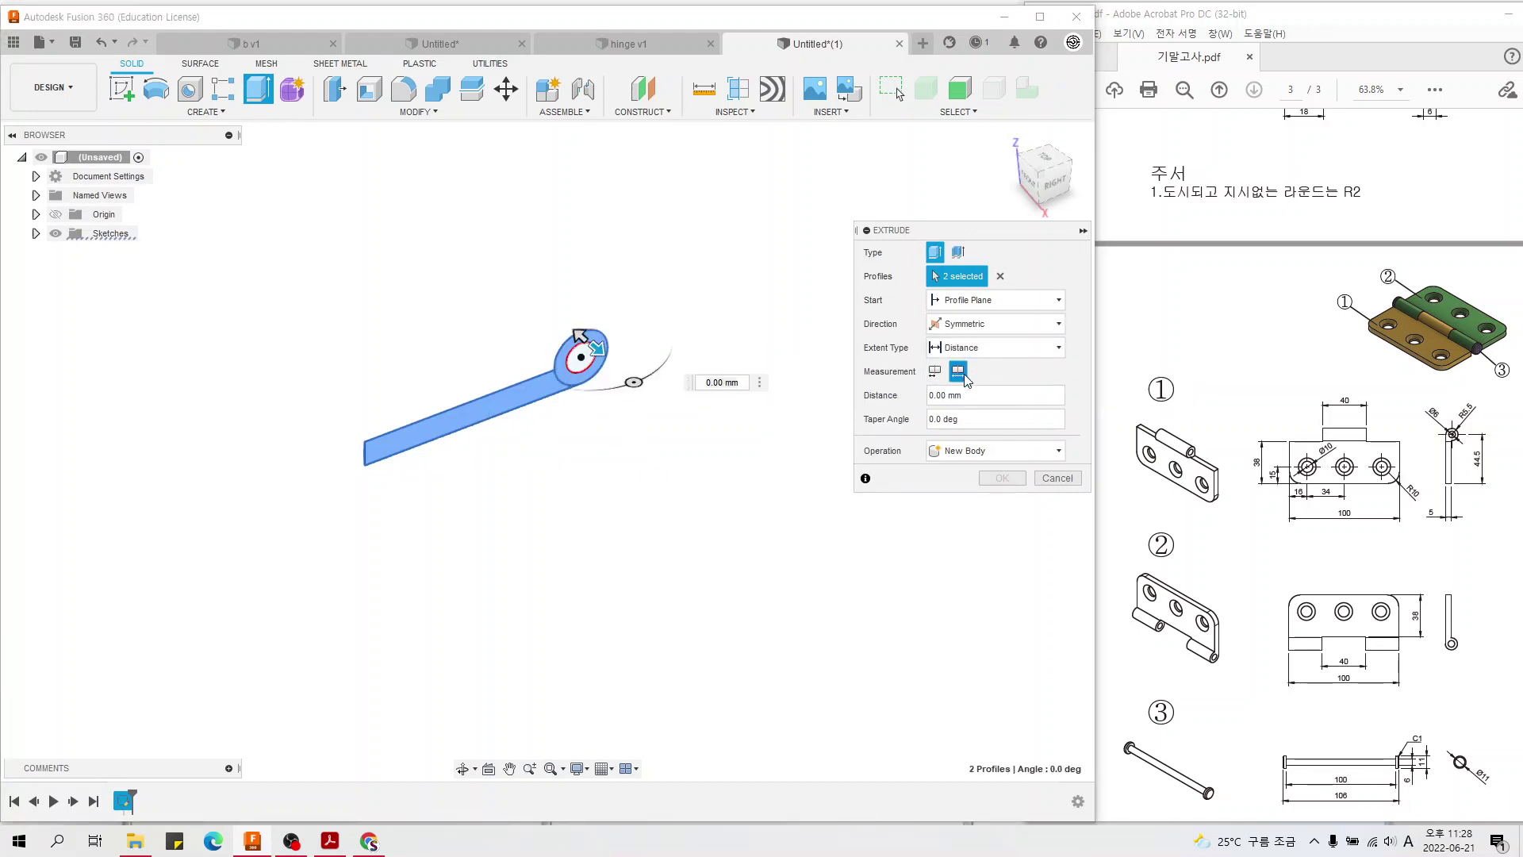
{"action": "type", "text": "100"}
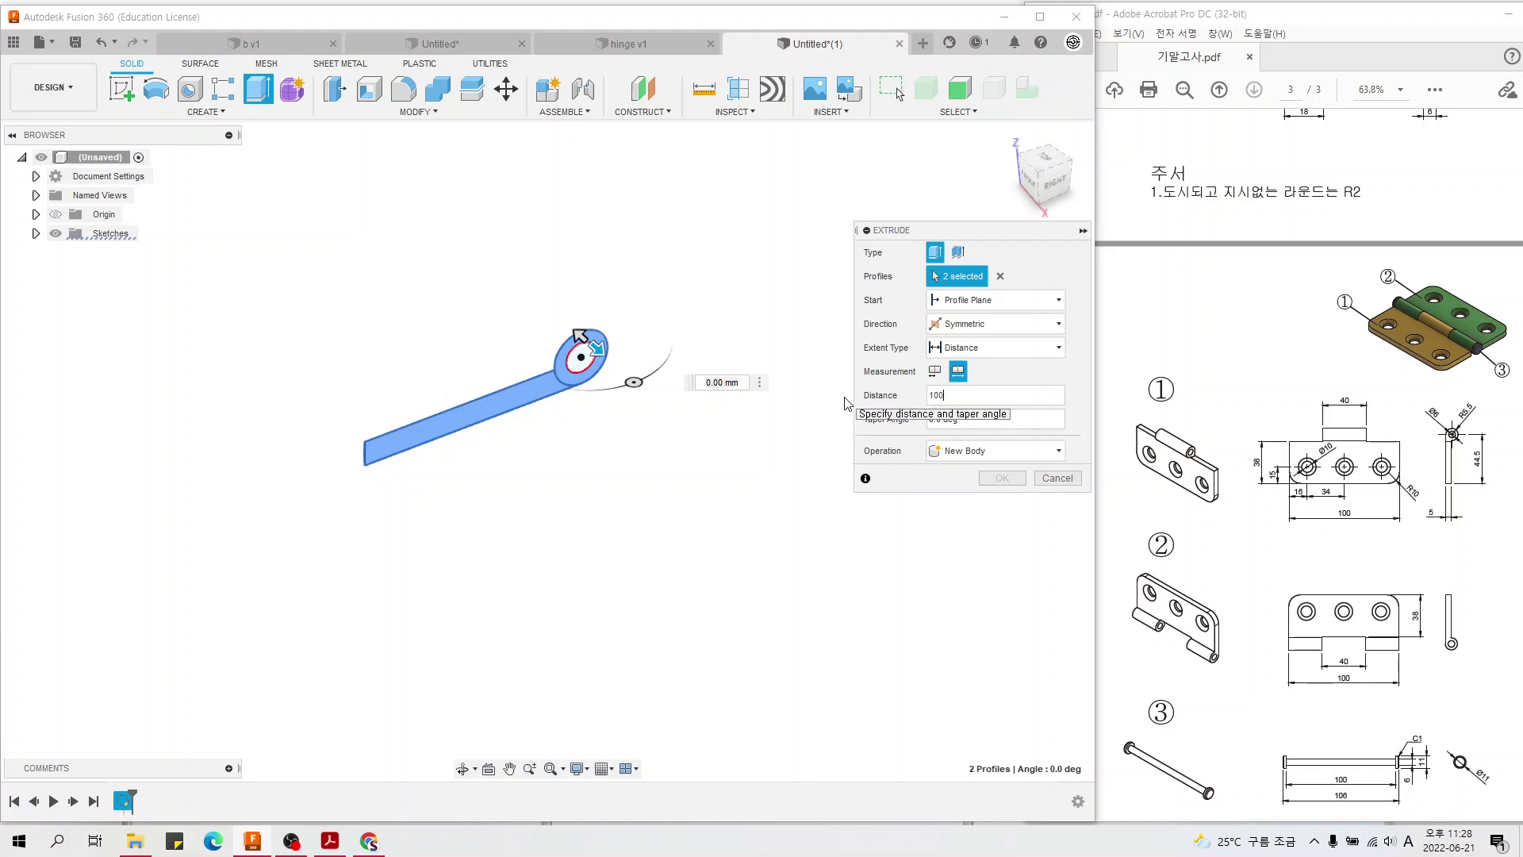
{"action": "key", "text": "Return"}
{"action": "key", "text": "Return"}
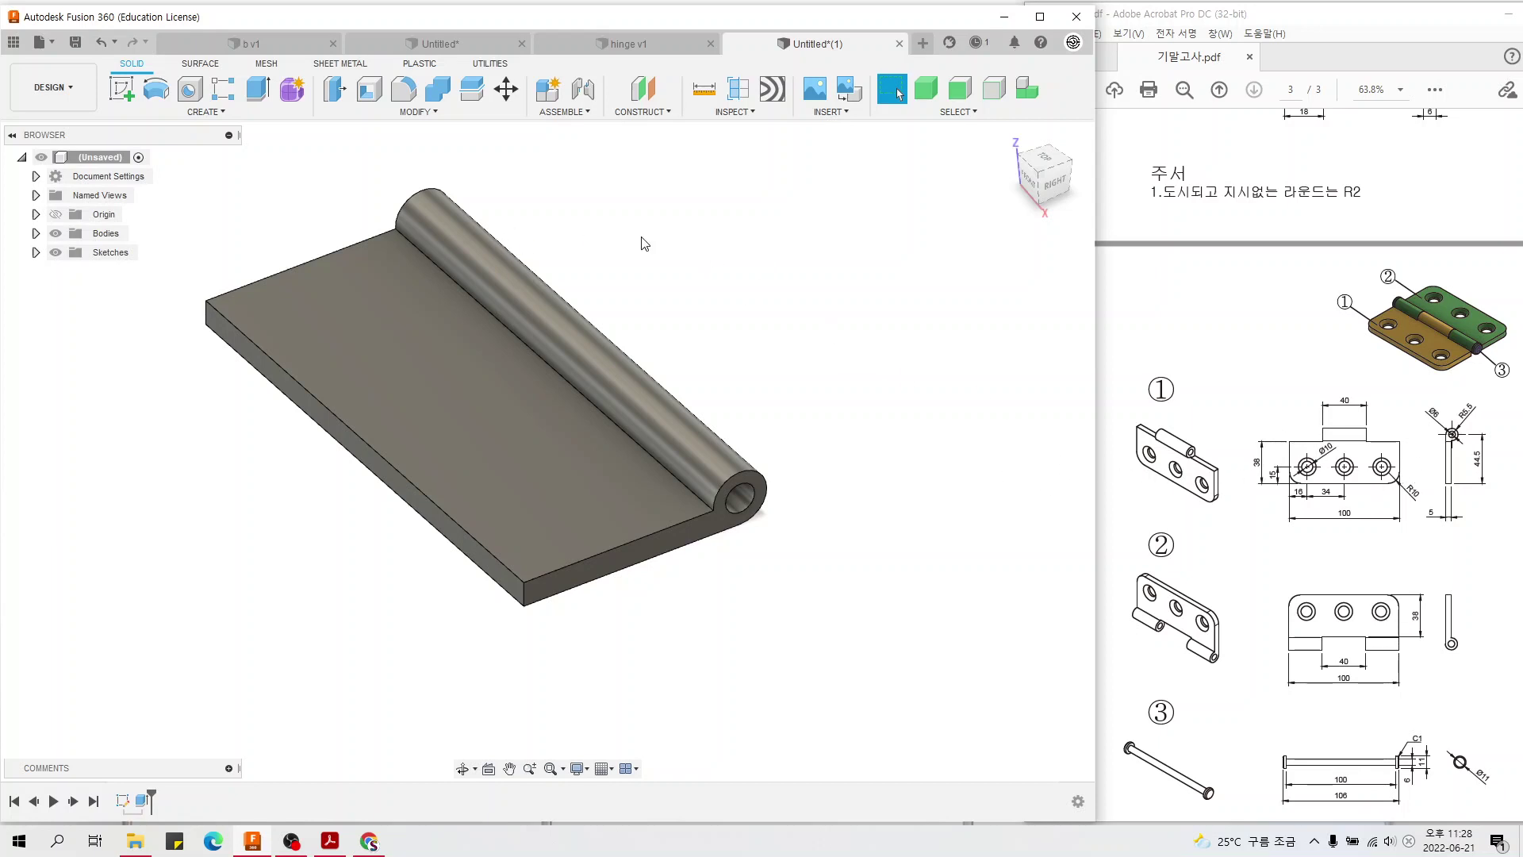
- Start a sketch on the leaf's flat face and draw three hole circles
{"action": "left_click", "coordinate": [121, 88]}
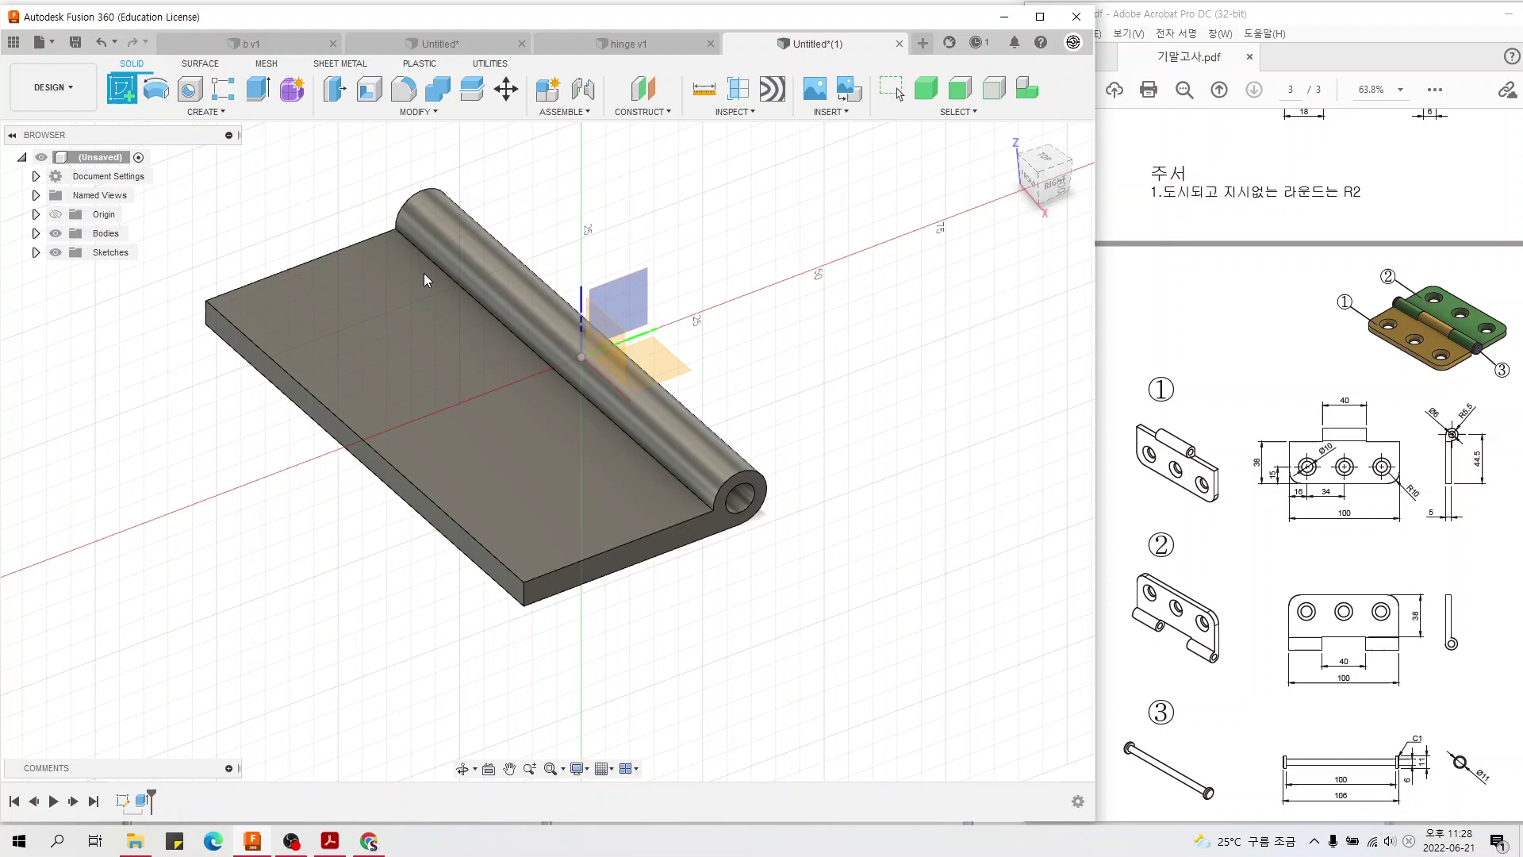
{"action": "left_click", "coordinate": [454, 363]}
{"action": "scroll", "coordinate": [633, 564], "scroll_direction": "up", "scroll_amount": 2}
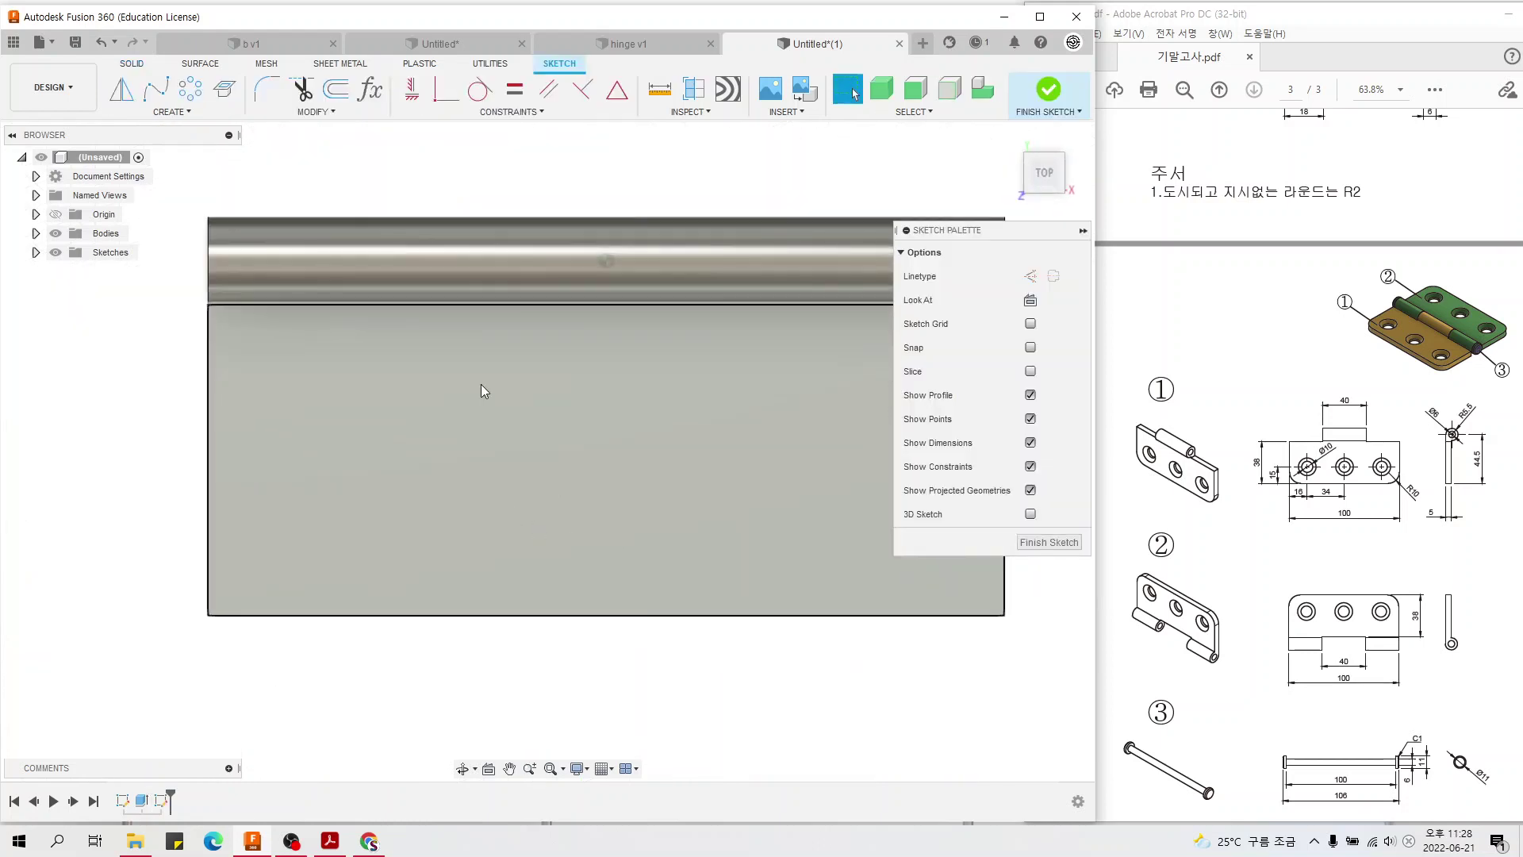
{"action": "left_click", "coordinate": [197, 116]}
{"action": "mouse_move", "coordinate": [135, 164]}
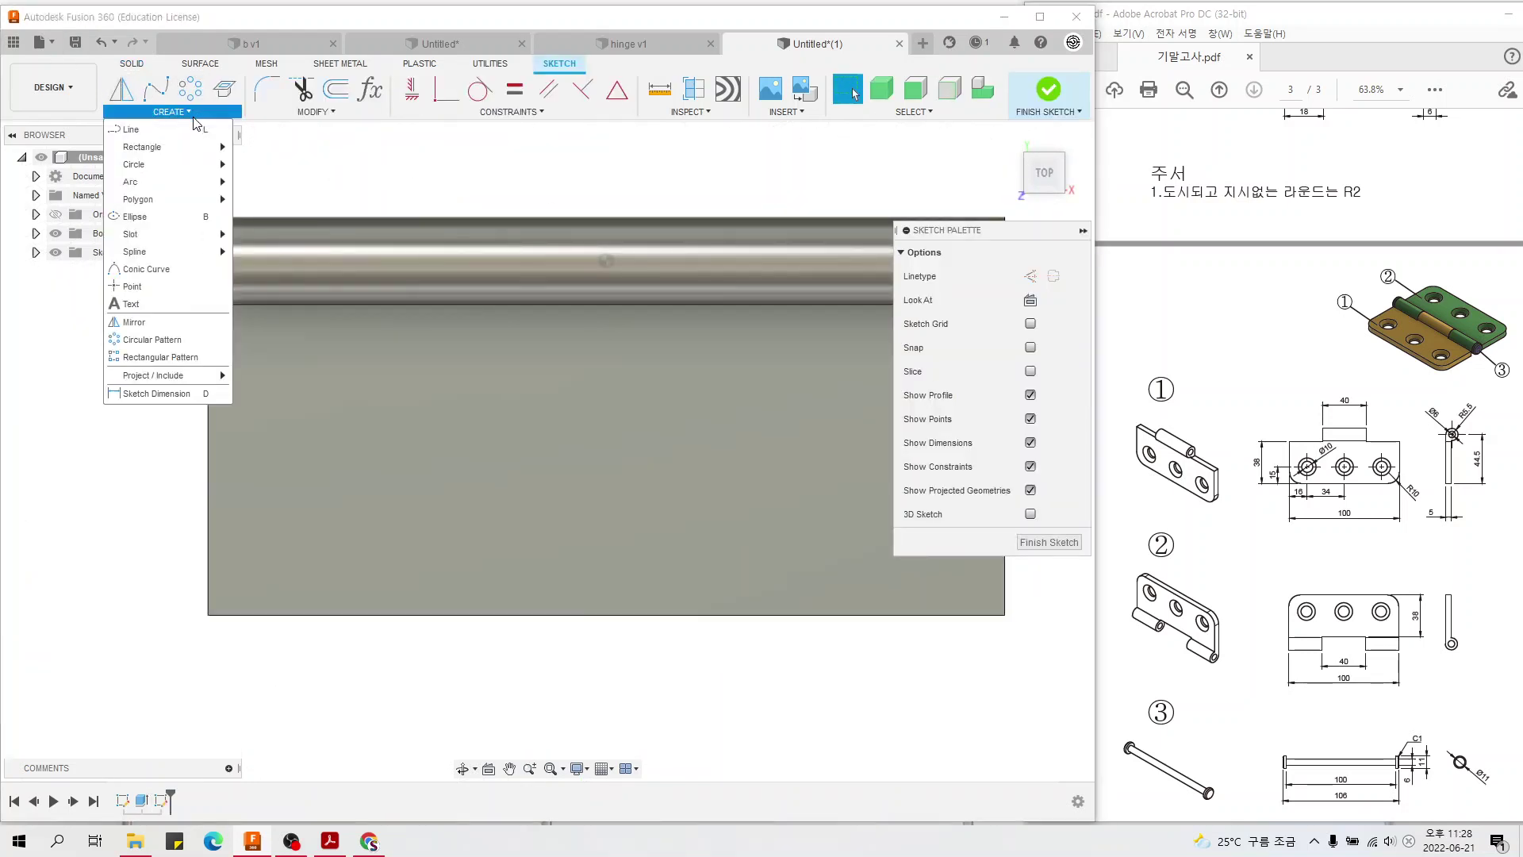
{"action": "left_click", "coordinate": [274, 222]}
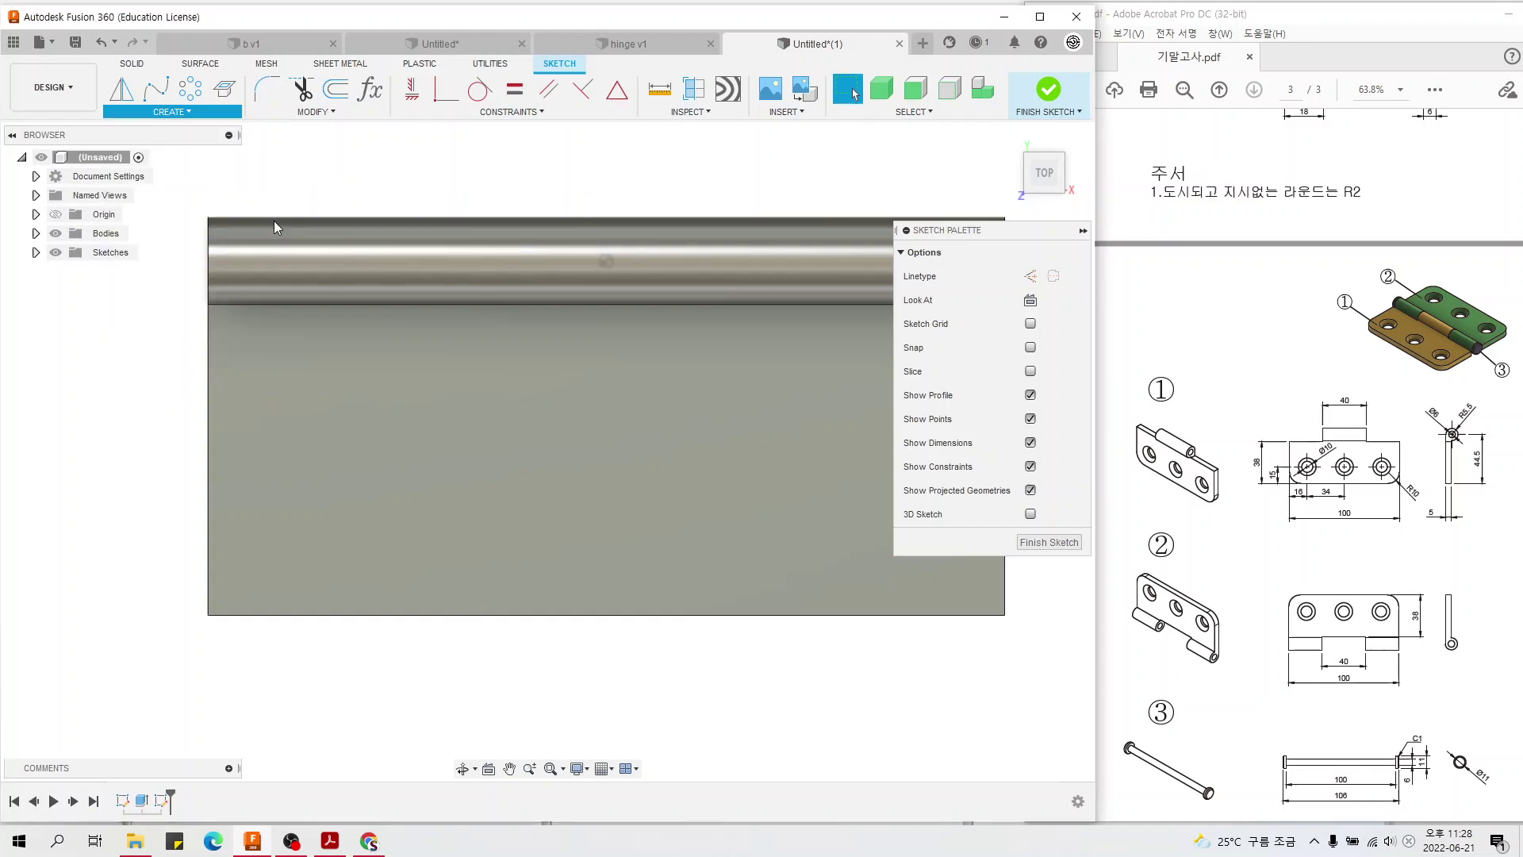
{"action": "left_click", "coordinate": [350, 474]}
{"action": "left_click", "coordinate": [391, 518]}
{"action": "left_click", "coordinate": [577, 485]}
{"action": "left_click", "coordinate": [616, 522]}
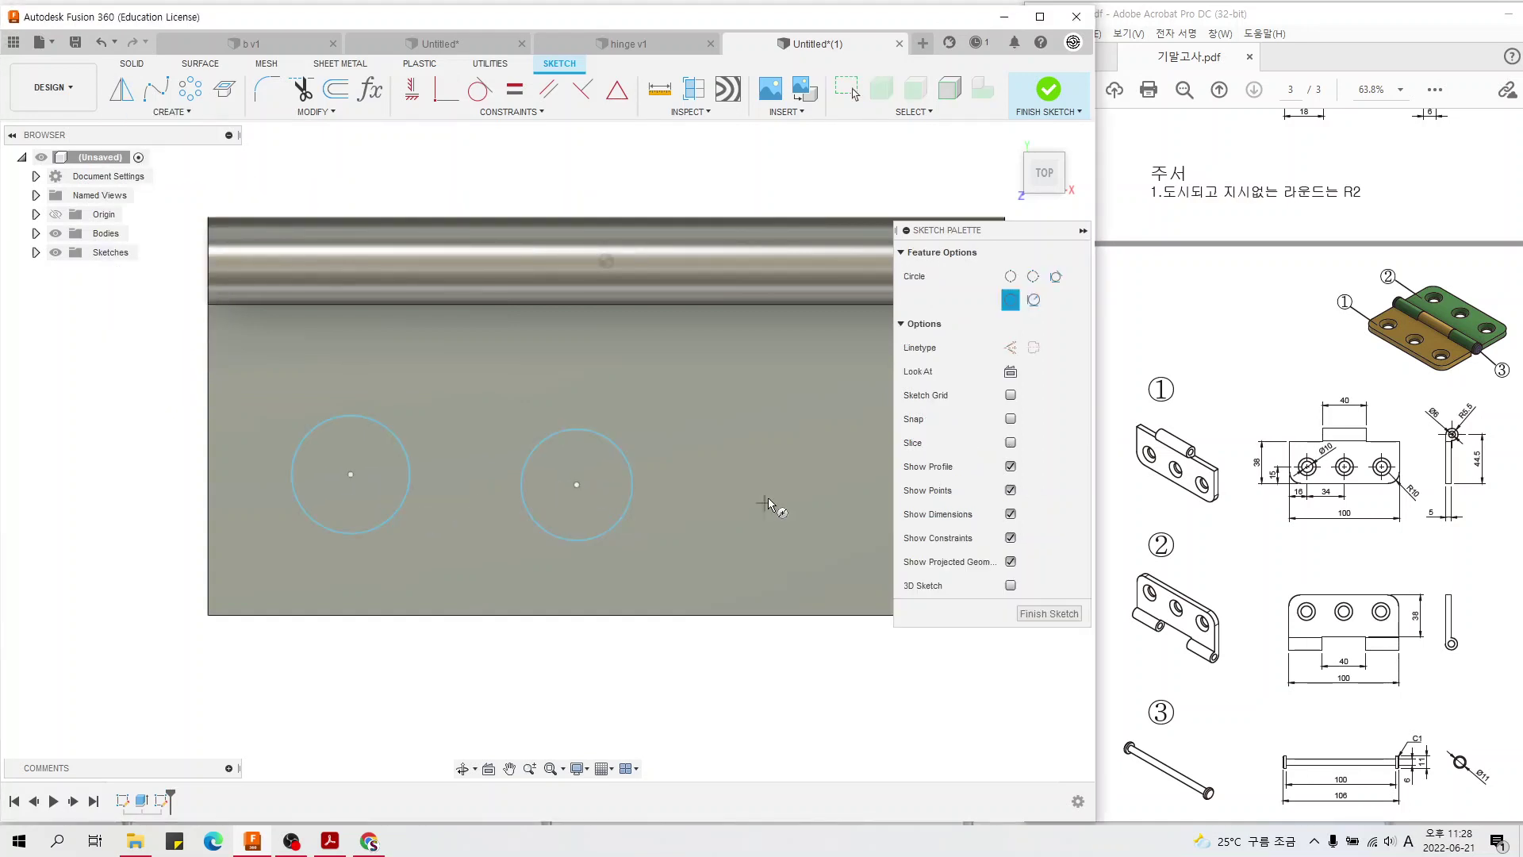
{"action": "left_click", "coordinate": [781, 474]}
{"action": "left_click", "coordinate": [821, 532]}
- Constrain the three circles to equal size with horizontally aligned centres
{"action": "scroll", "coordinate": [259, 449], "scroll_direction": "down", "scroll_amount": 2}
{"action": "left_click", "coordinate": [513, 92]}
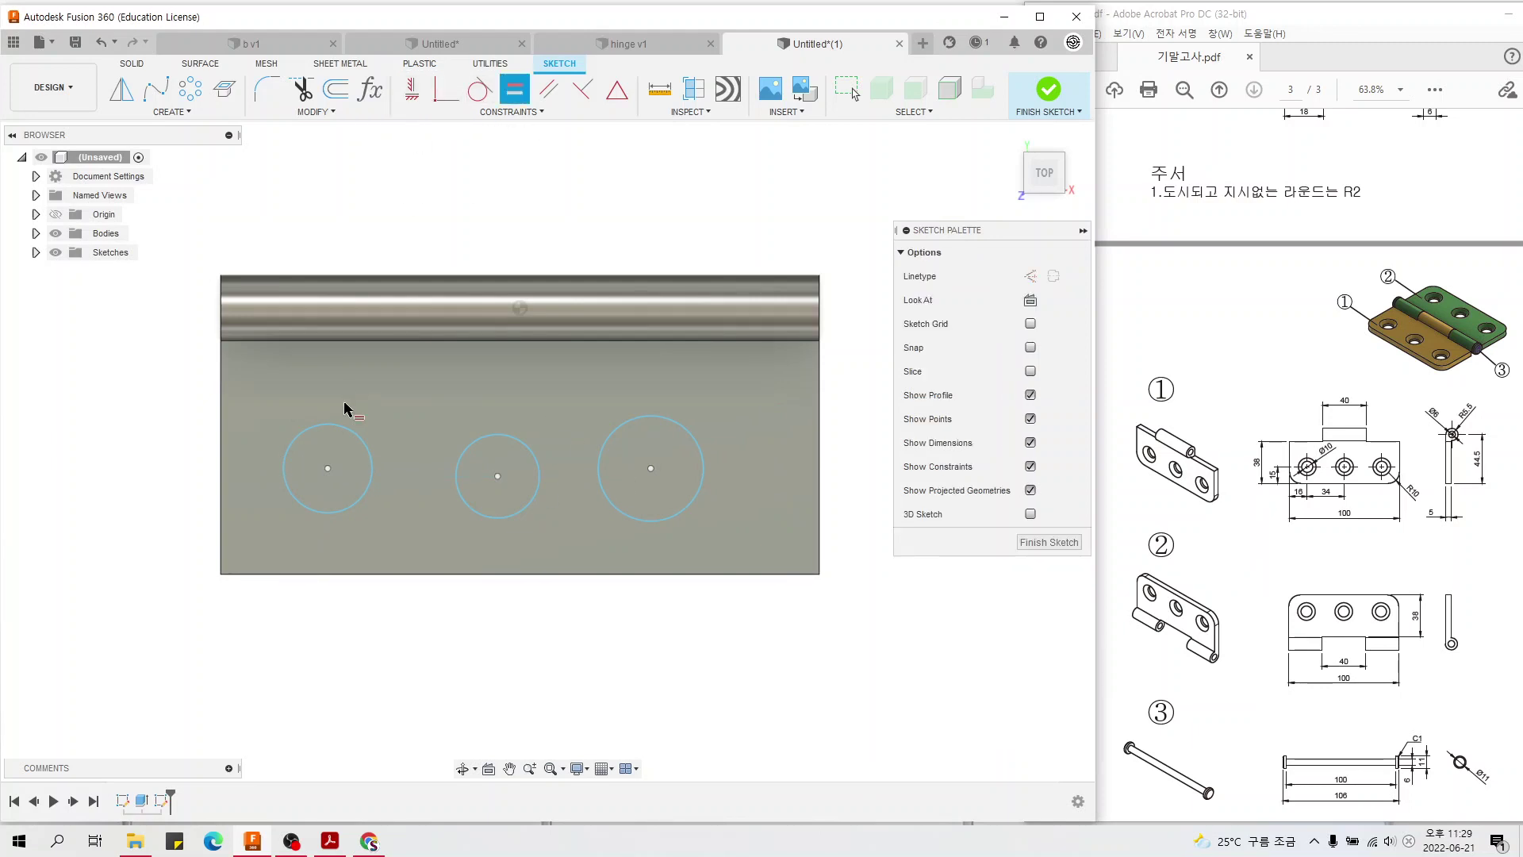
{"action": "left_click", "coordinate": [370, 451]}
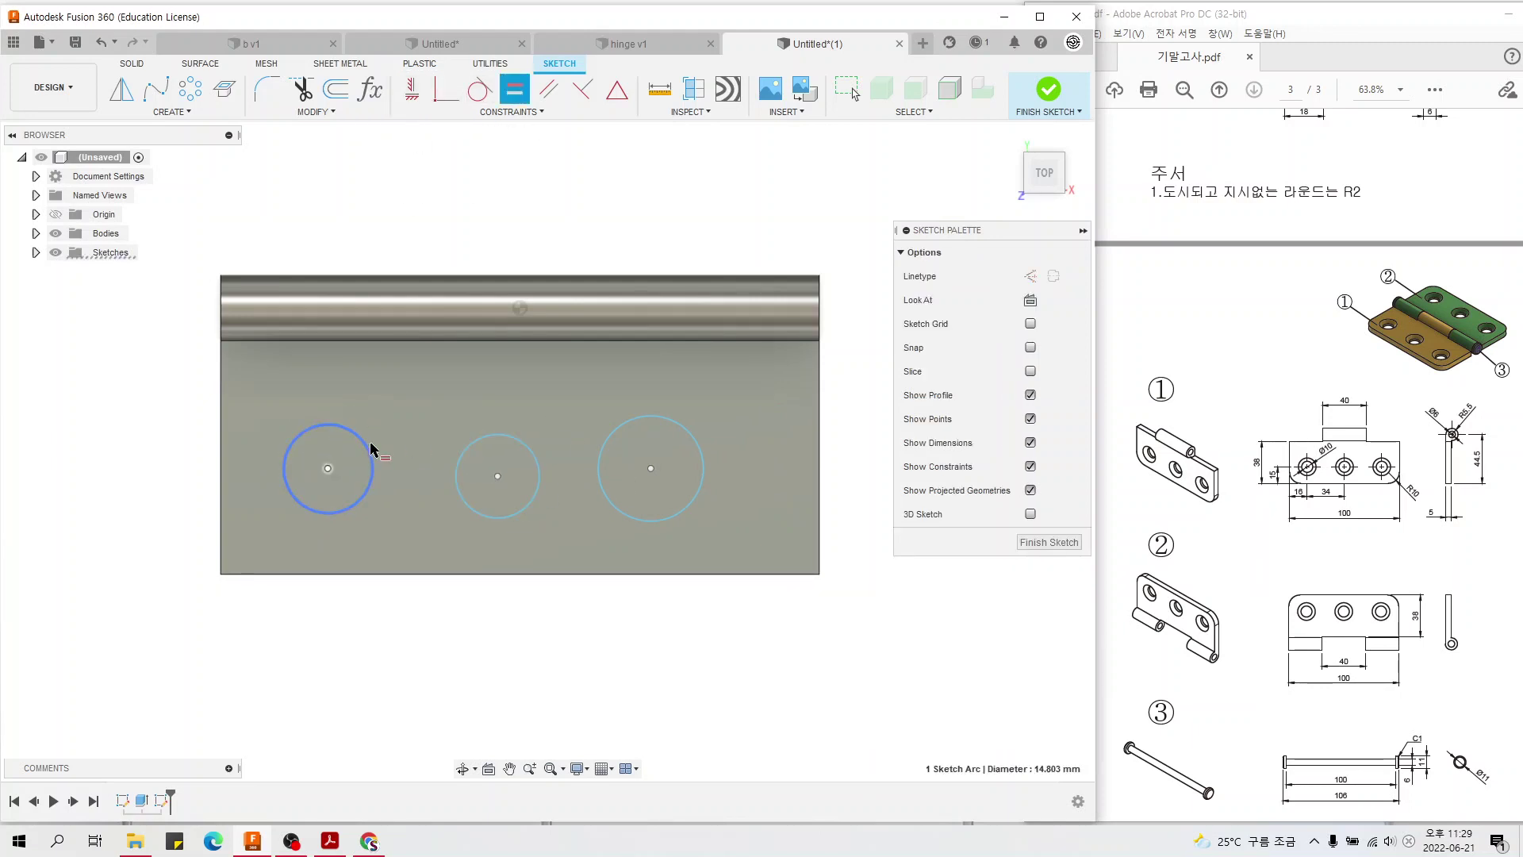
{"action": "left_click", "coordinate": [533, 454]}
{"action": "left_click", "coordinate": [533, 454]}
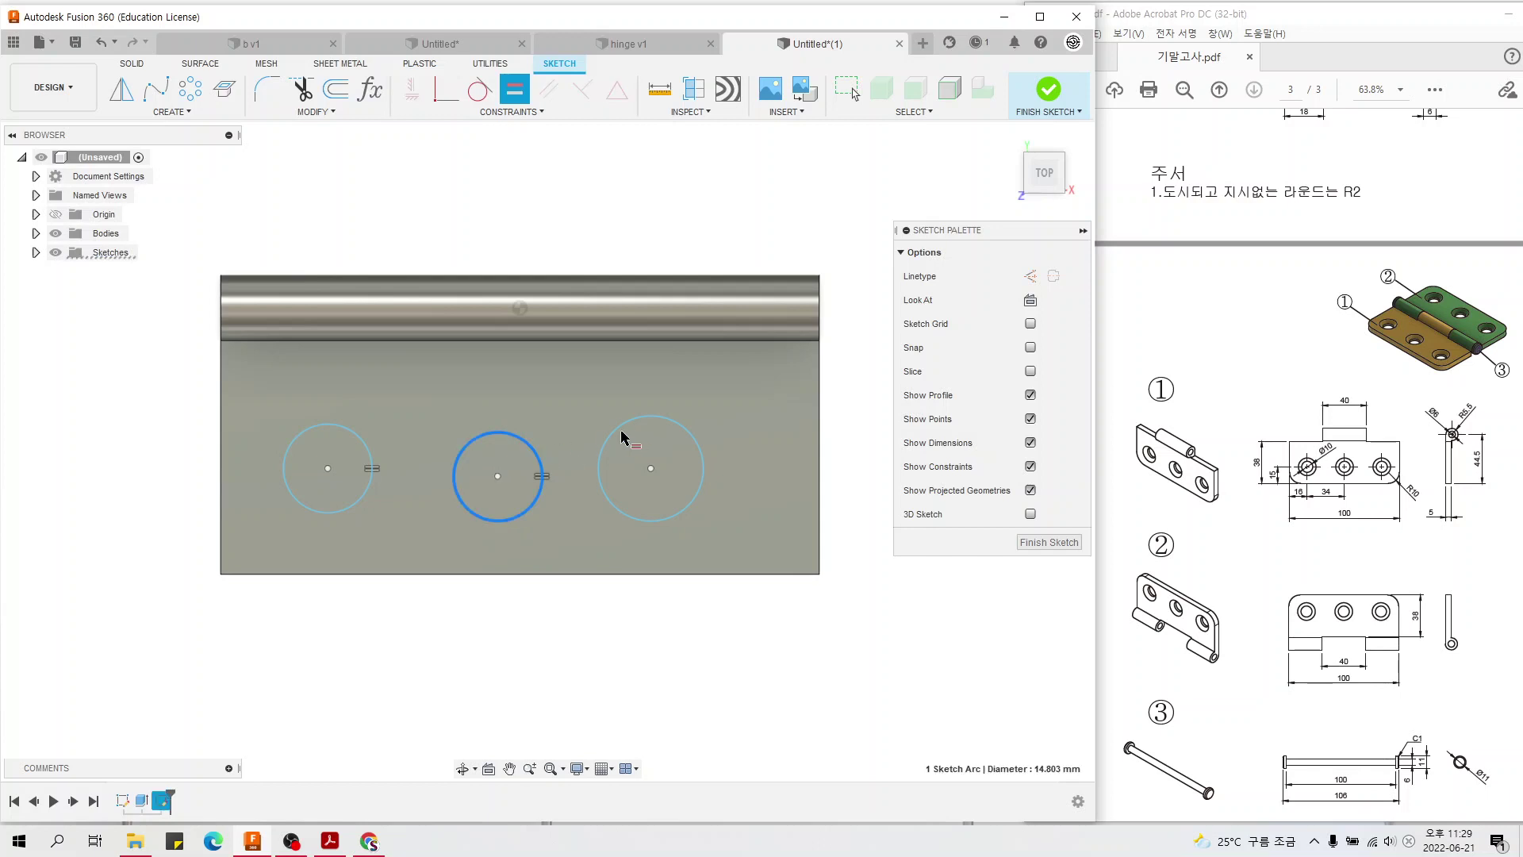
{"action": "left_click", "coordinate": [612, 436]}
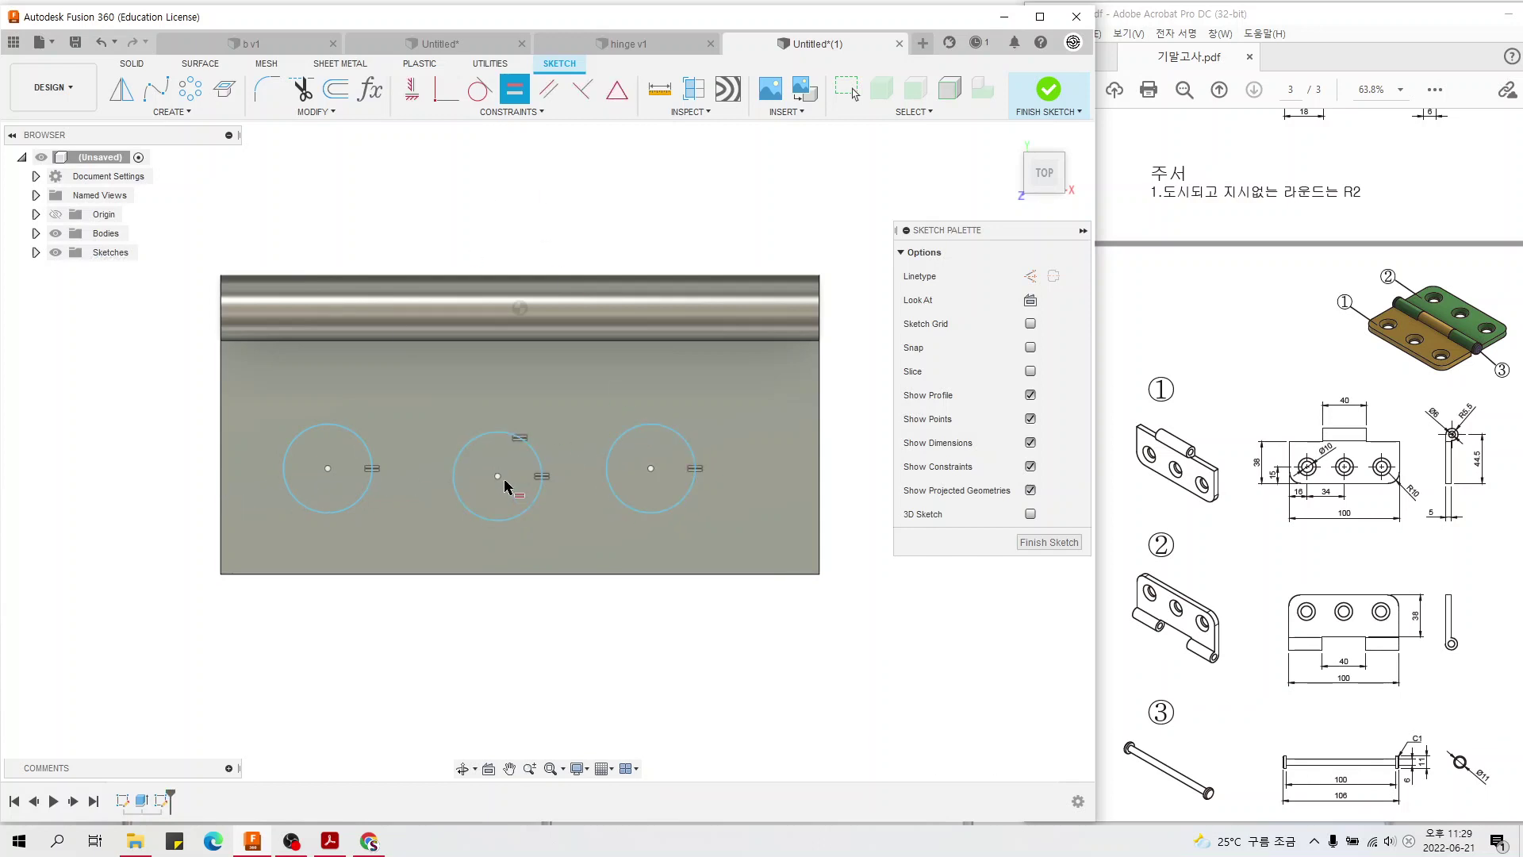
{"action": "left_click", "coordinate": [412, 89]}
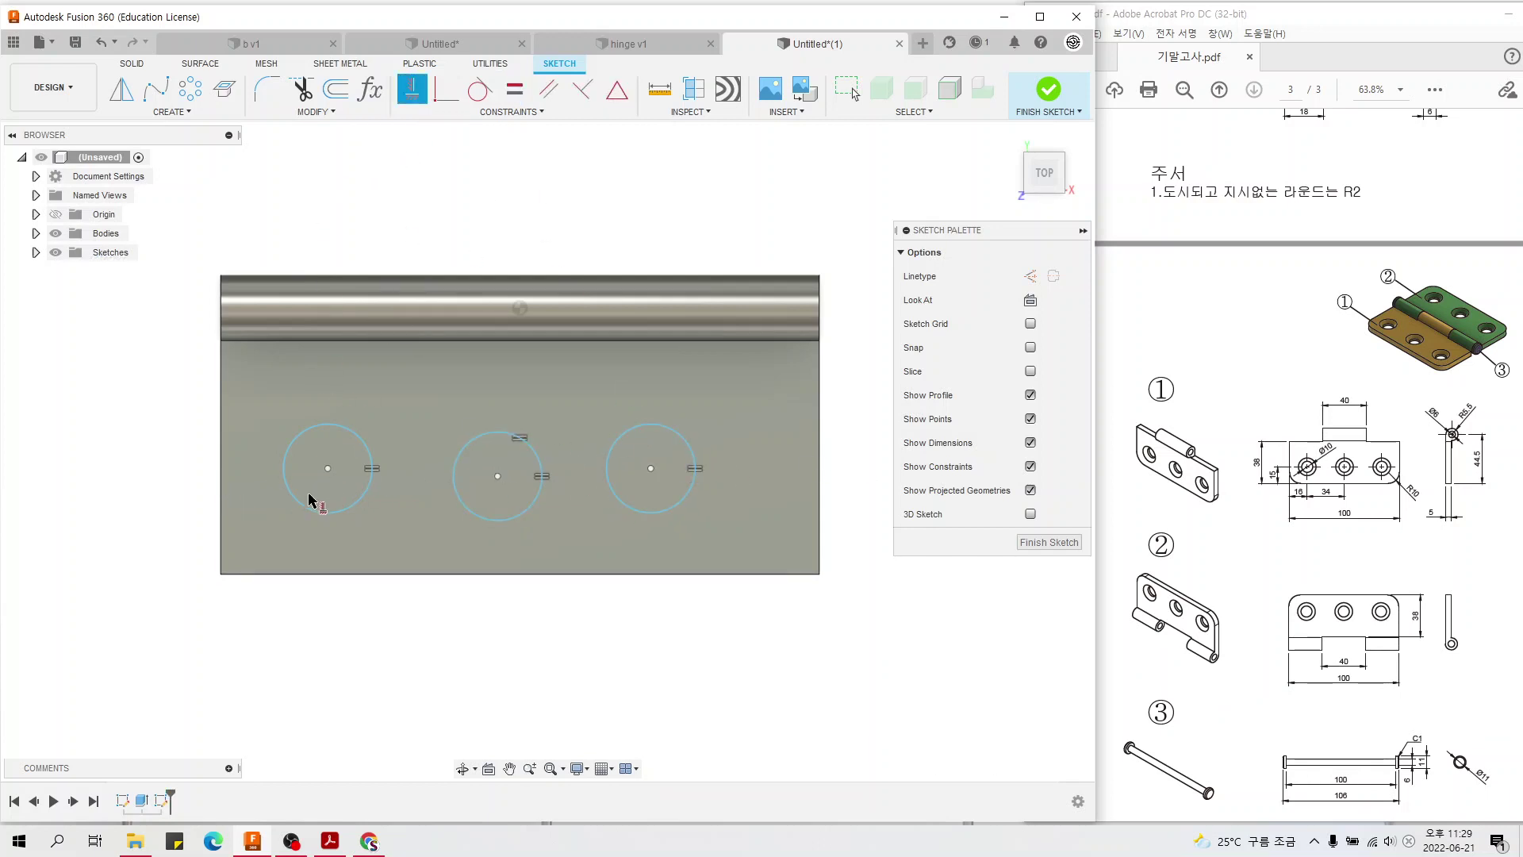
{"action": "left_click", "coordinate": [327, 468]}
{"action": "left_click", "coordinate": [495, 477]}
{"action": "left_click", "coordinate": [650, 469]}
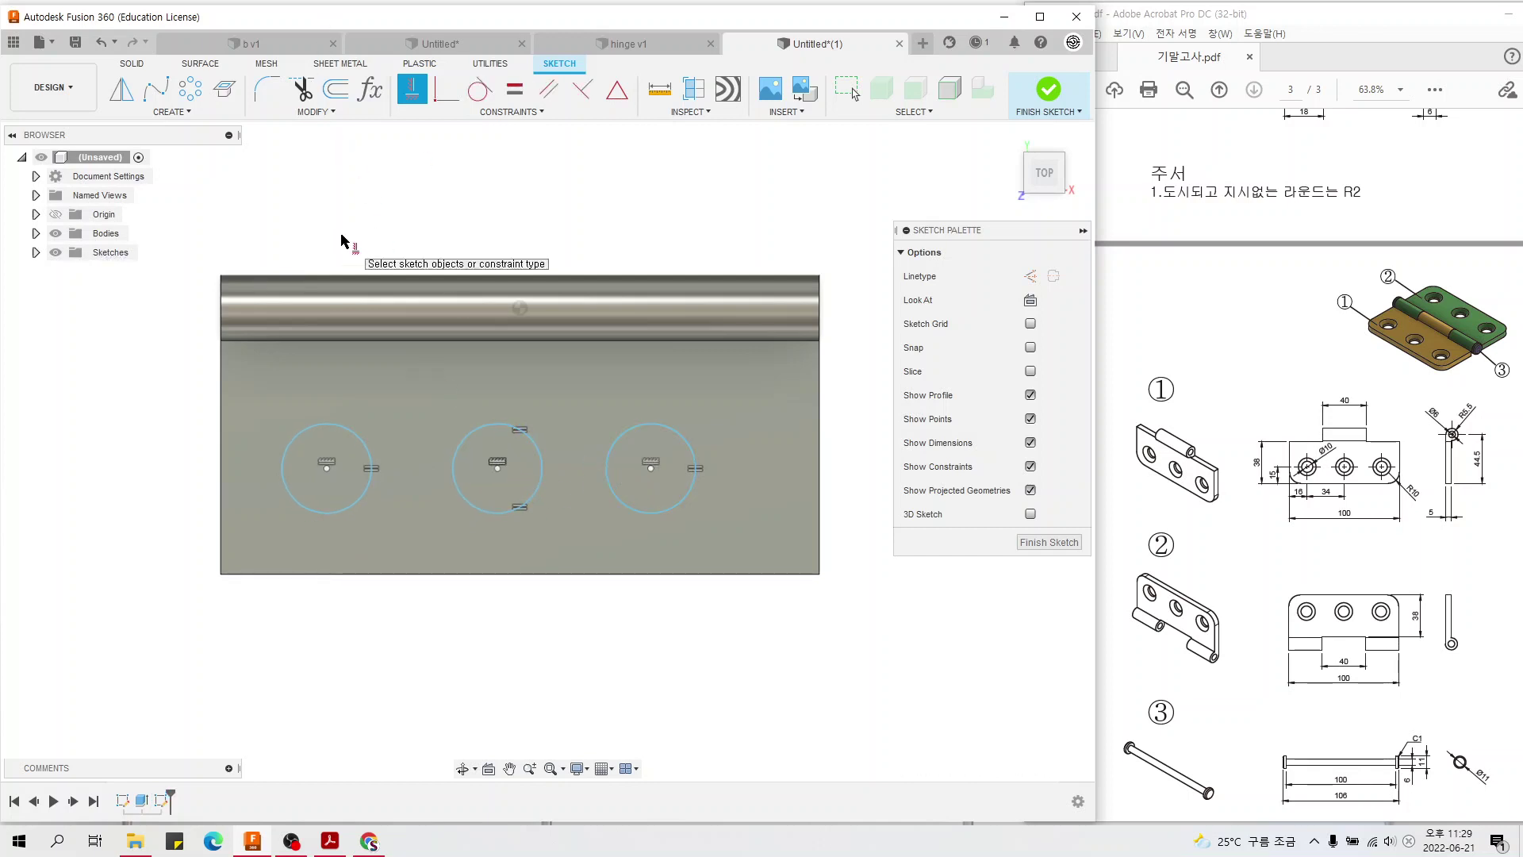
- Dimension the hole spacing to 34 mm, with the second spacing set equal (d7)
{"action": "key", "text": "d"}
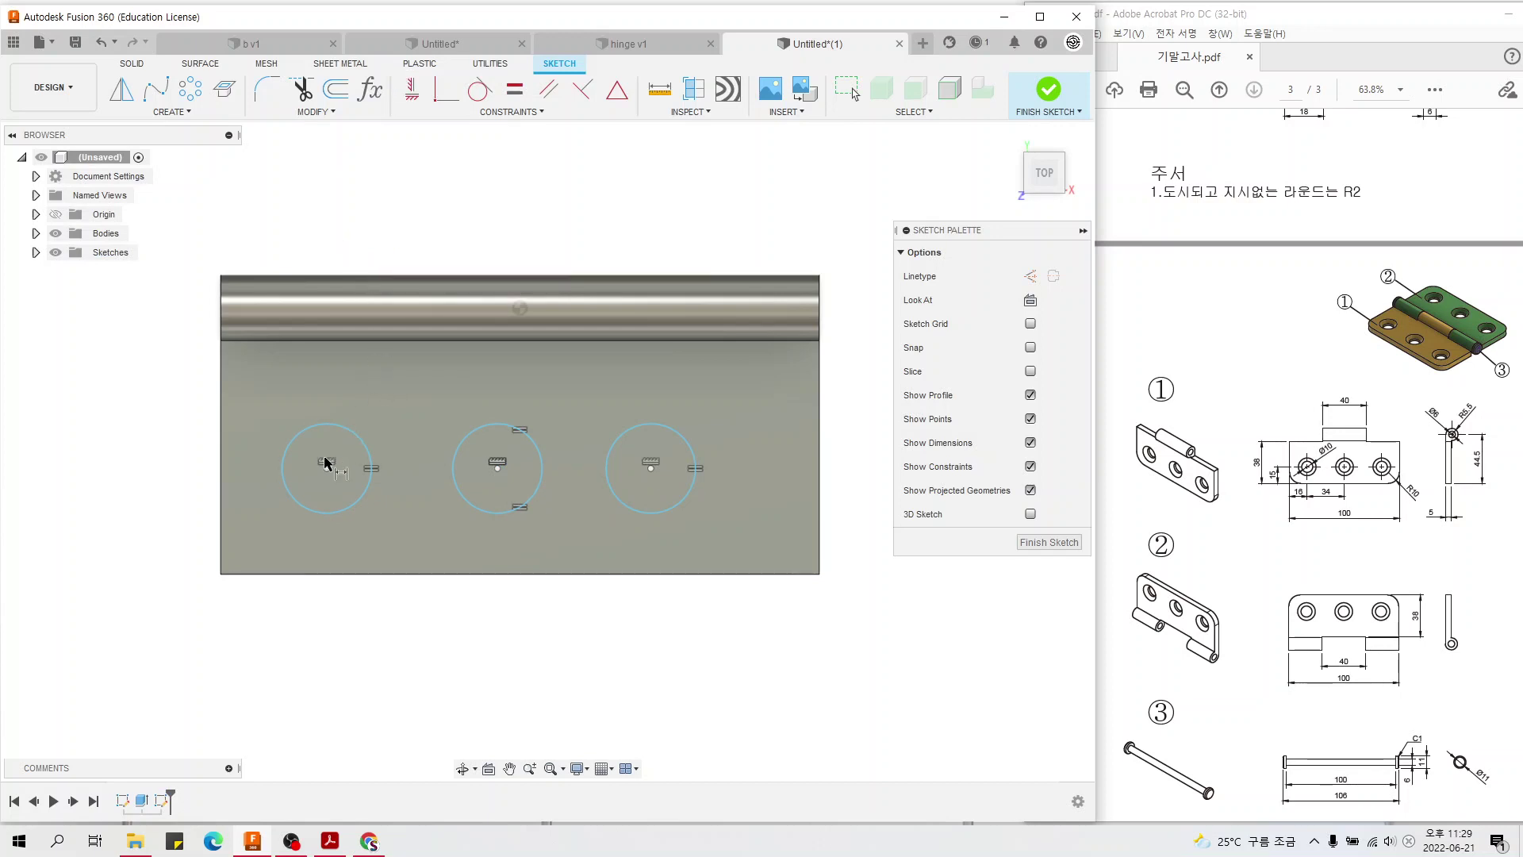
{"action": "left_click", "coordinate": [327, 468]}
{"action": "left_click", "coordinate": [497, 469]}
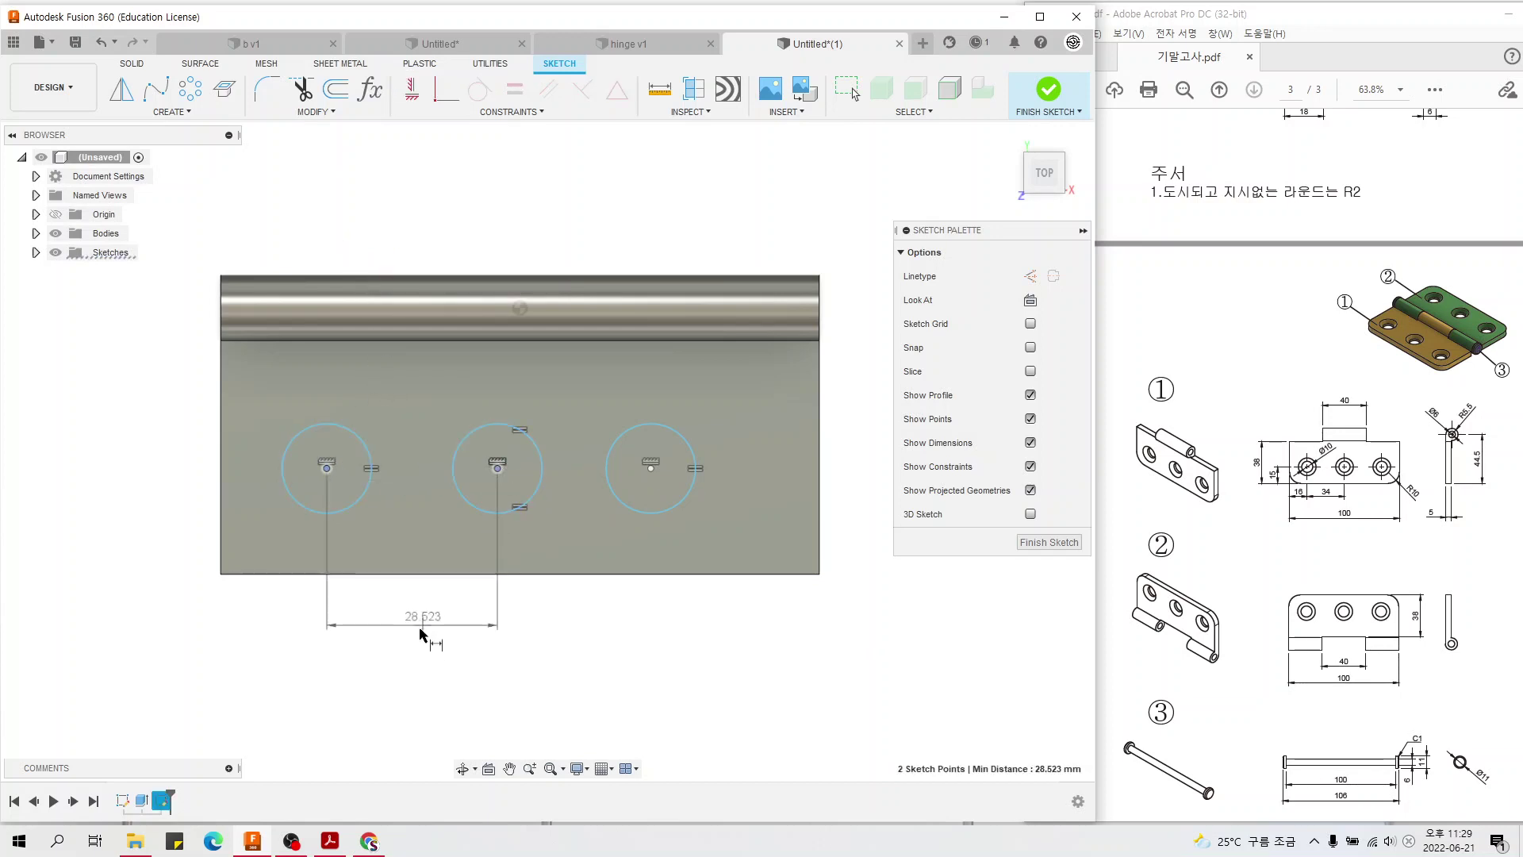
{"action": "left_click", "coordinate": [428, 632]}
{"action": "type", "text": "3"}
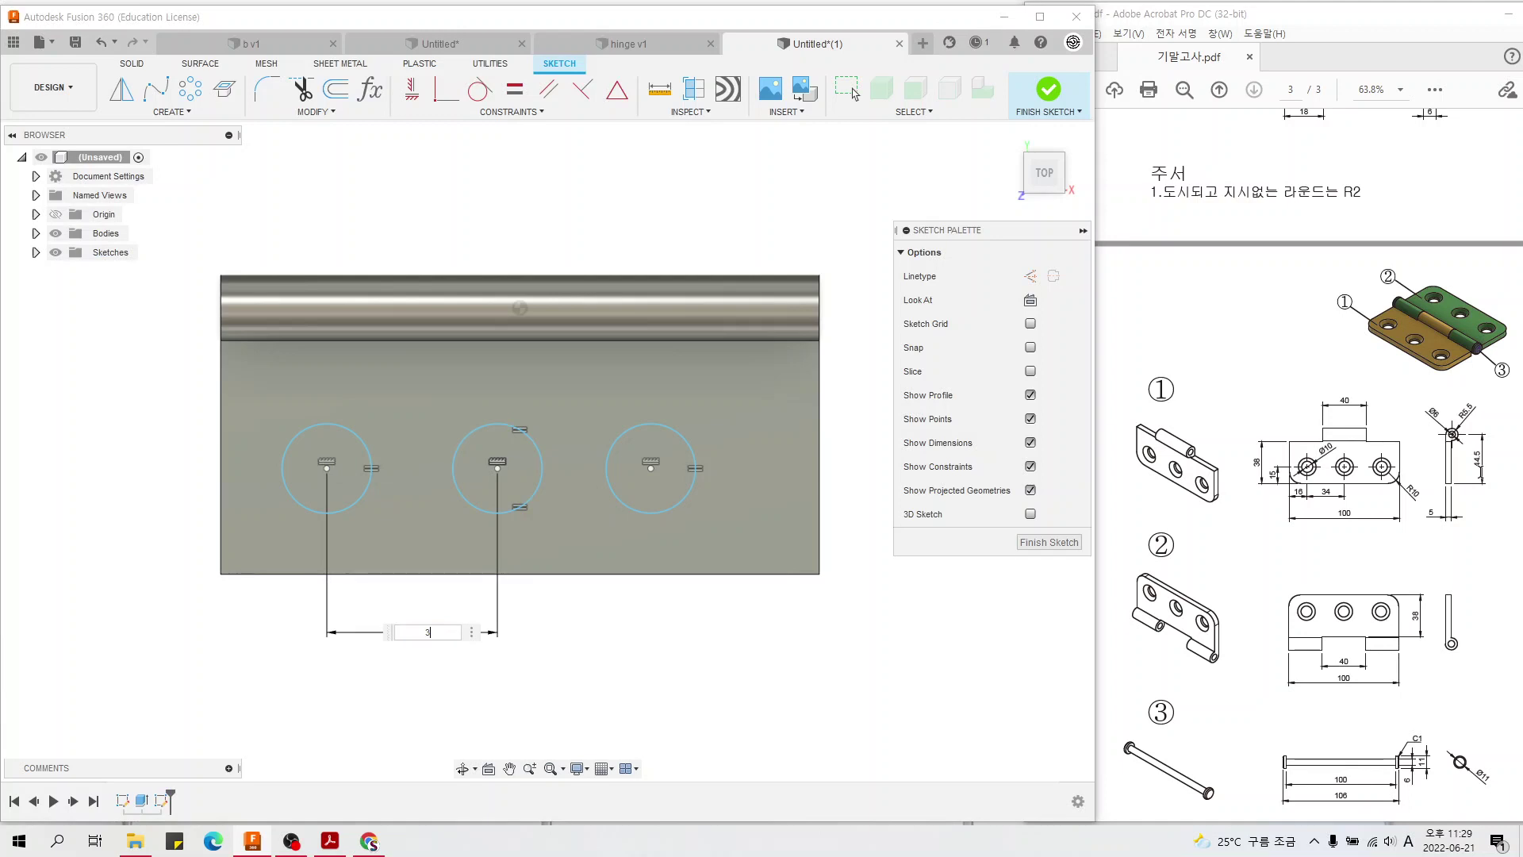
{"action": "type", "text": "4"}
{"action": "key", "text": "Return"}
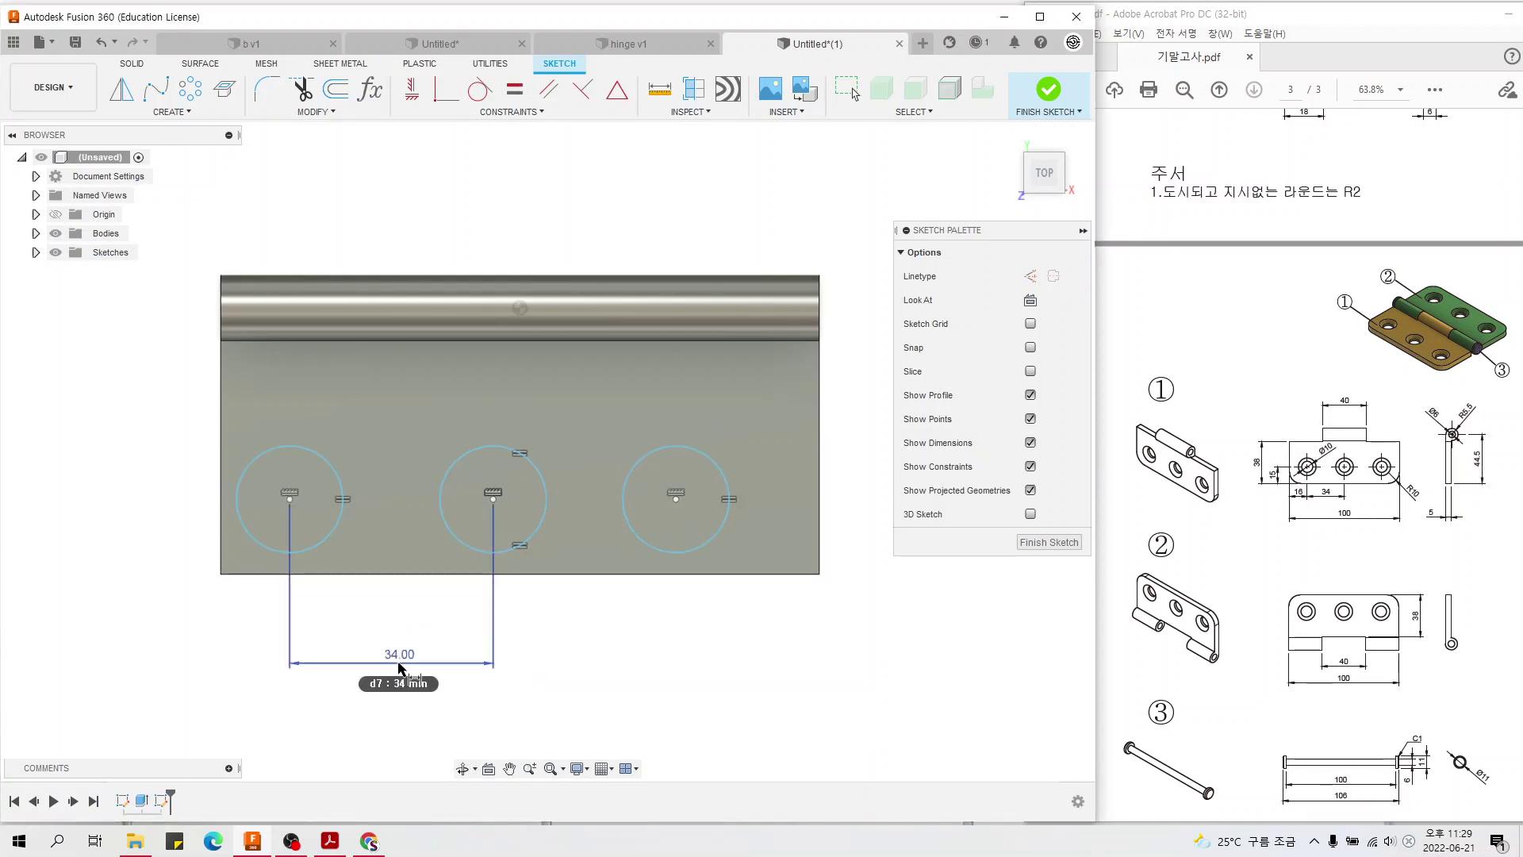
{"action": "left_click", "coordinate": [492, 499]}
{"action": "left_click", "coordinate": [676, 499]}
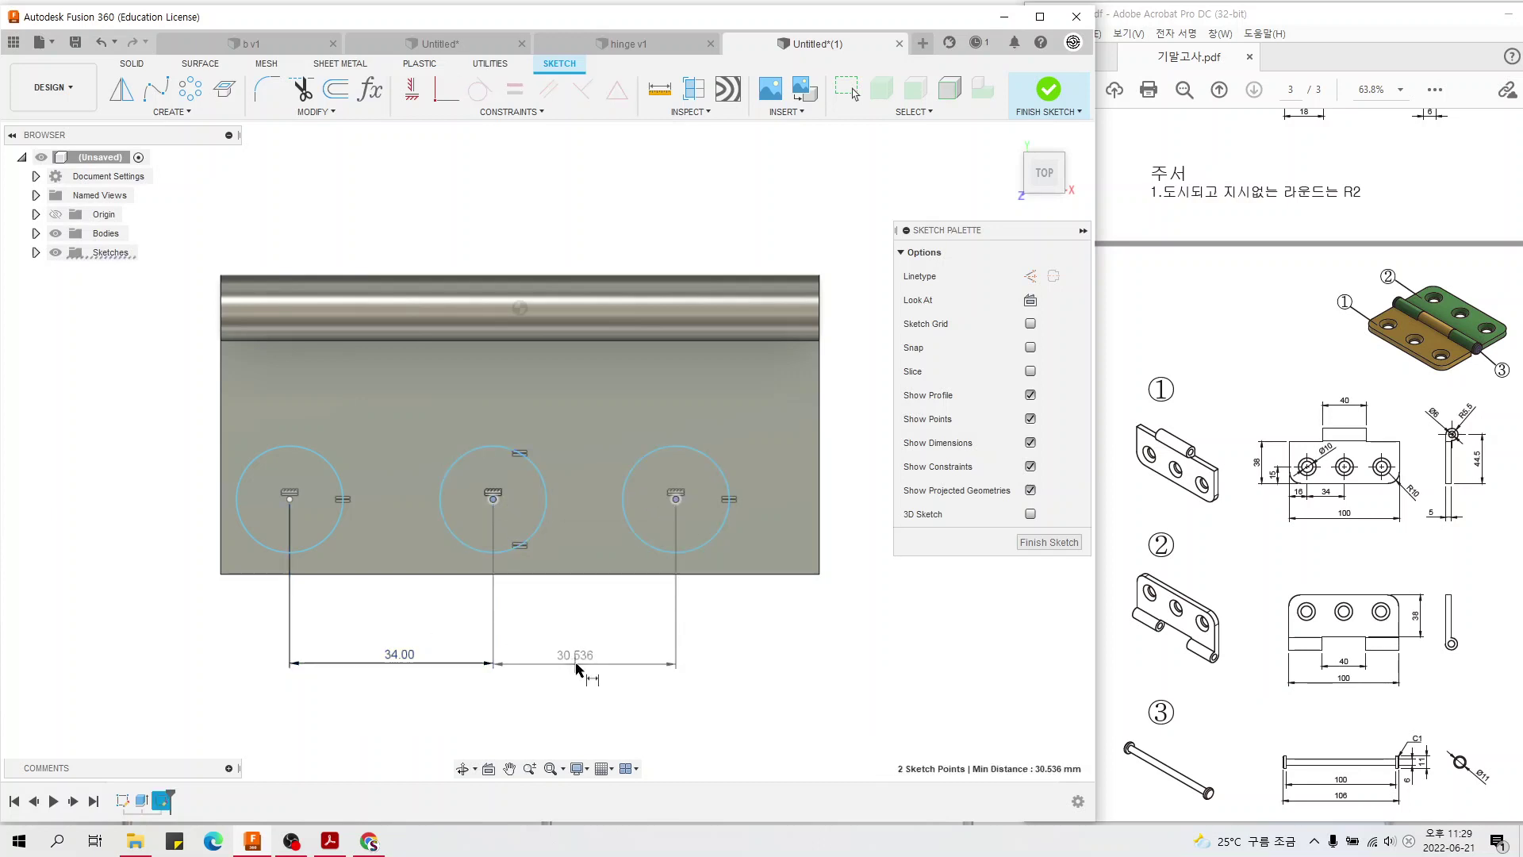
{"action": "left_click", "coordinate": [593, 665]}
{"action": "type", "text": "d"}
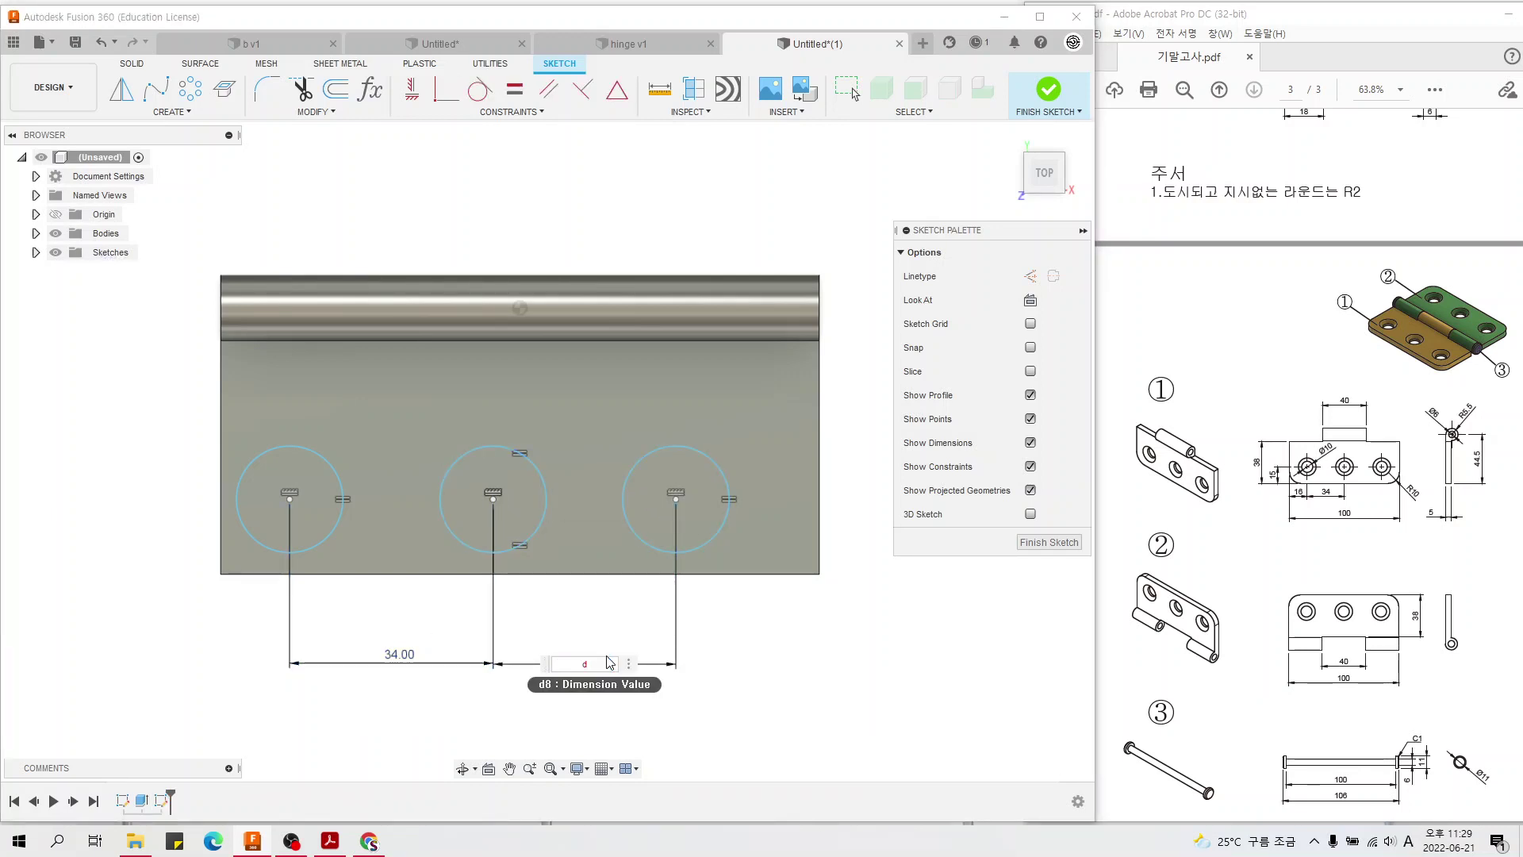
{"action": "type", "text": "7"}
{"action": "key", "text": "Return"}
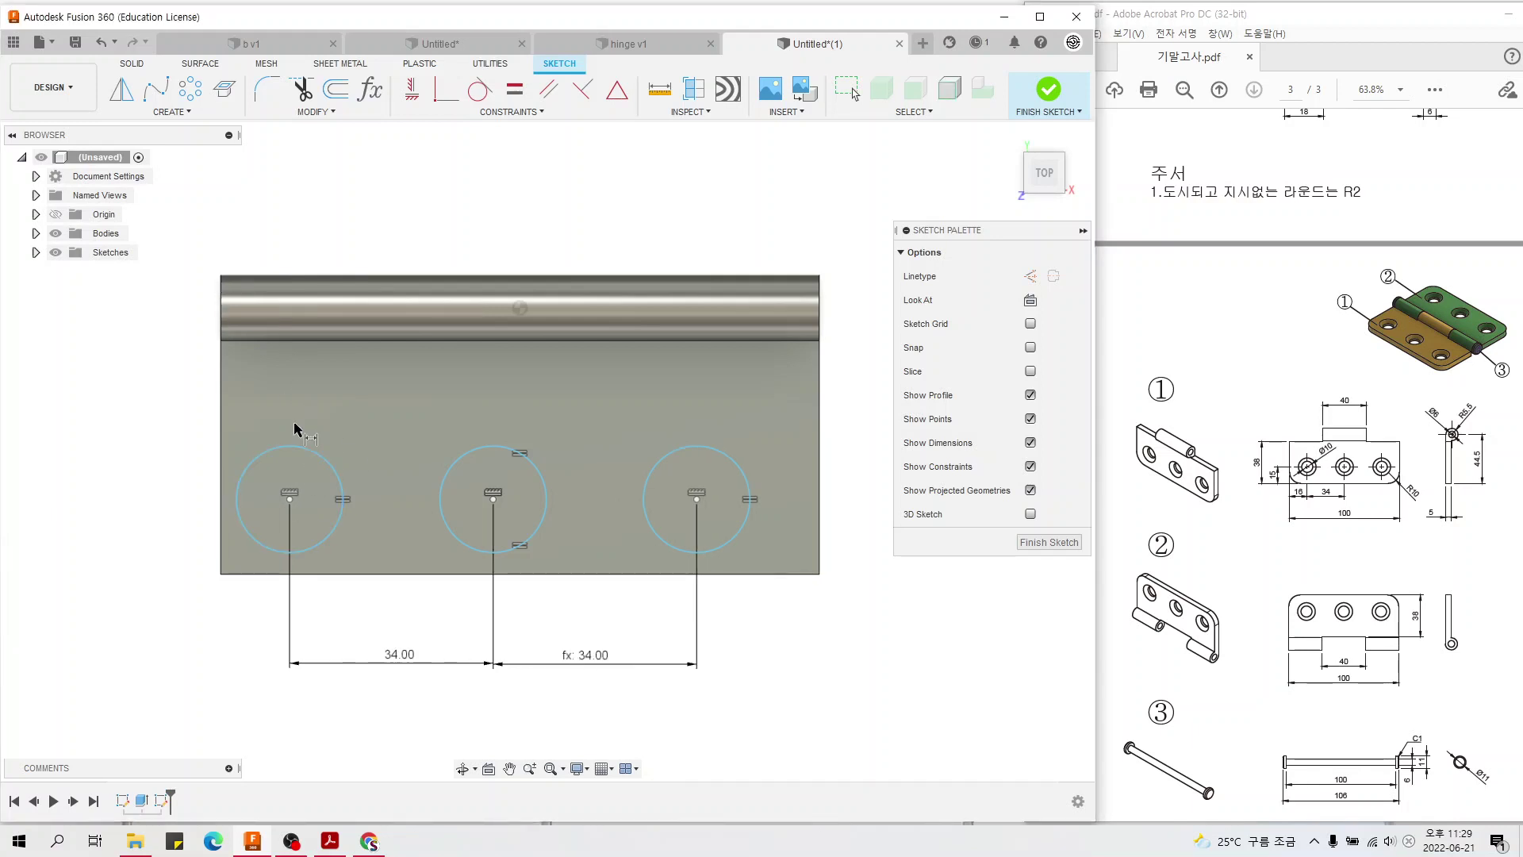
- Set the hole diameter to 10, 15 mm above the bottom edge, 16 mm from the left edge
{"action": "left_click", "coordinate": [322, 465]}
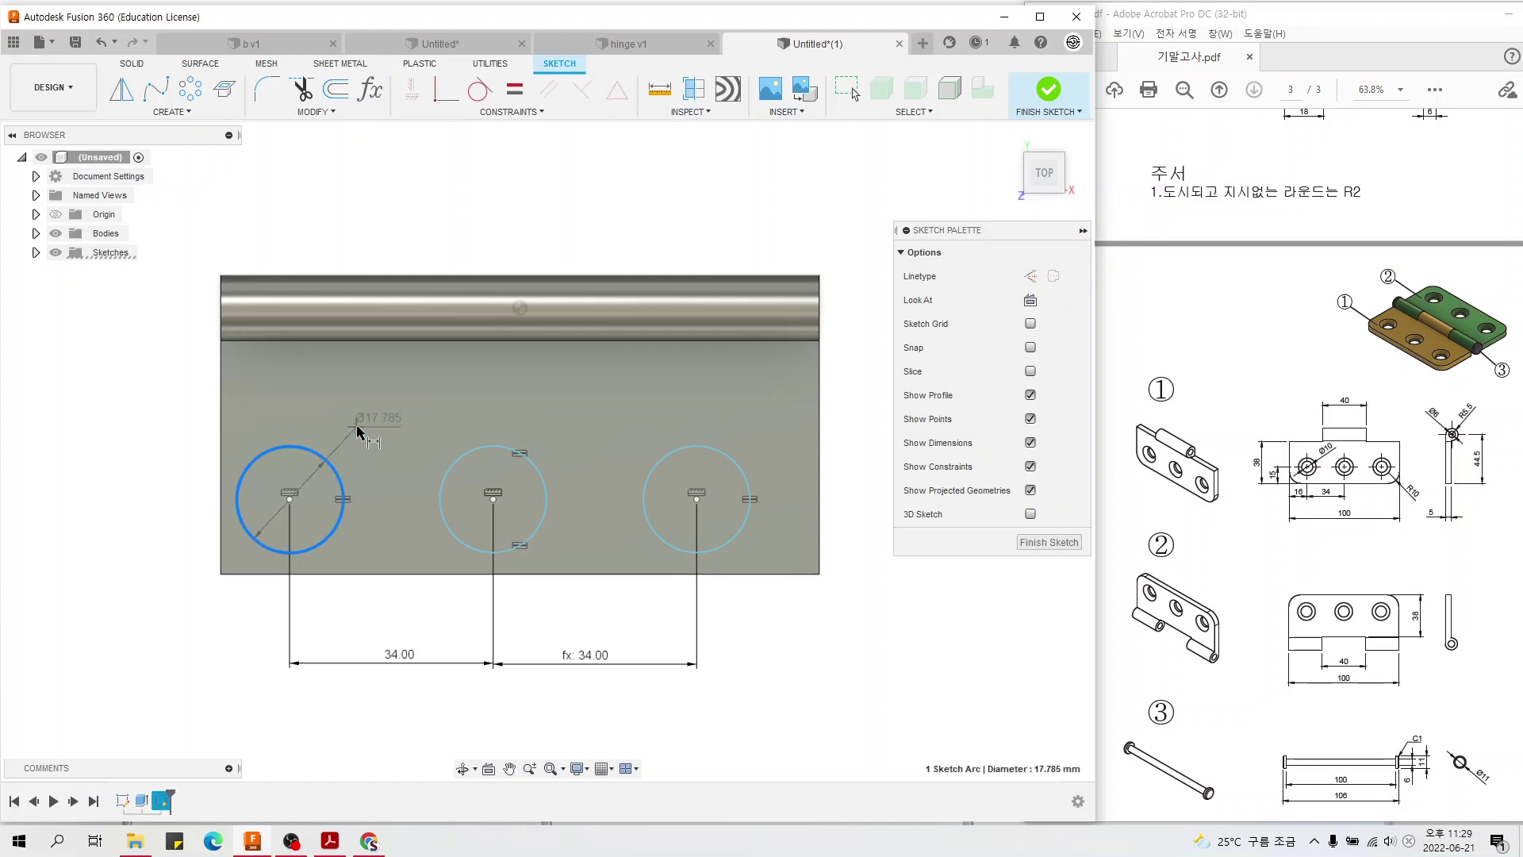
{"action": "left_click", "coordinate": [361, 427]}
{"action": "type", "text": "10"}
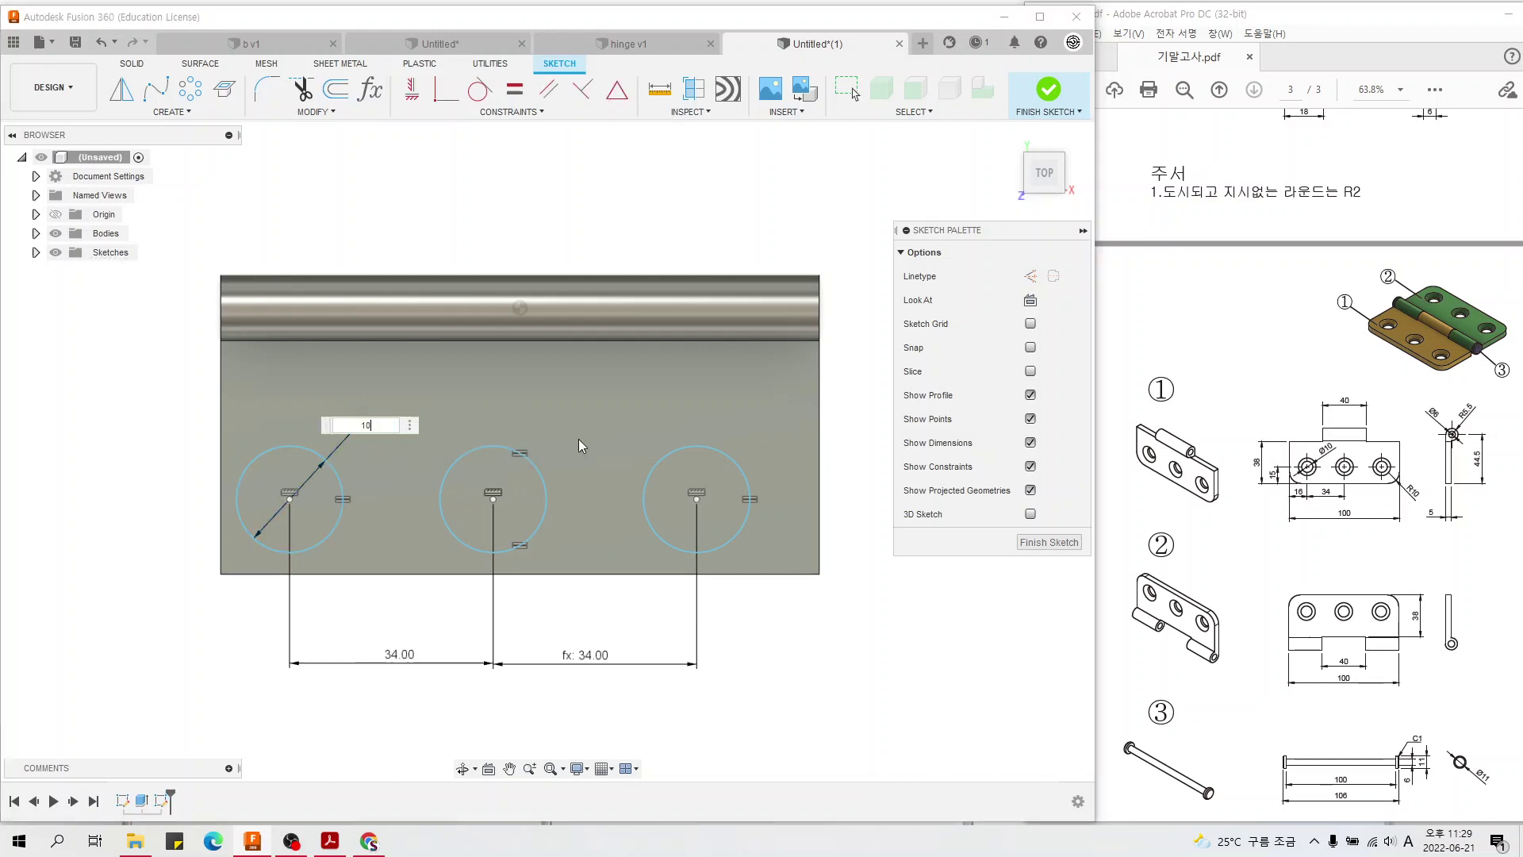
{"action": "key", "text": "Return"}
{"action": "left_click", "coordinate": [295, 574]}
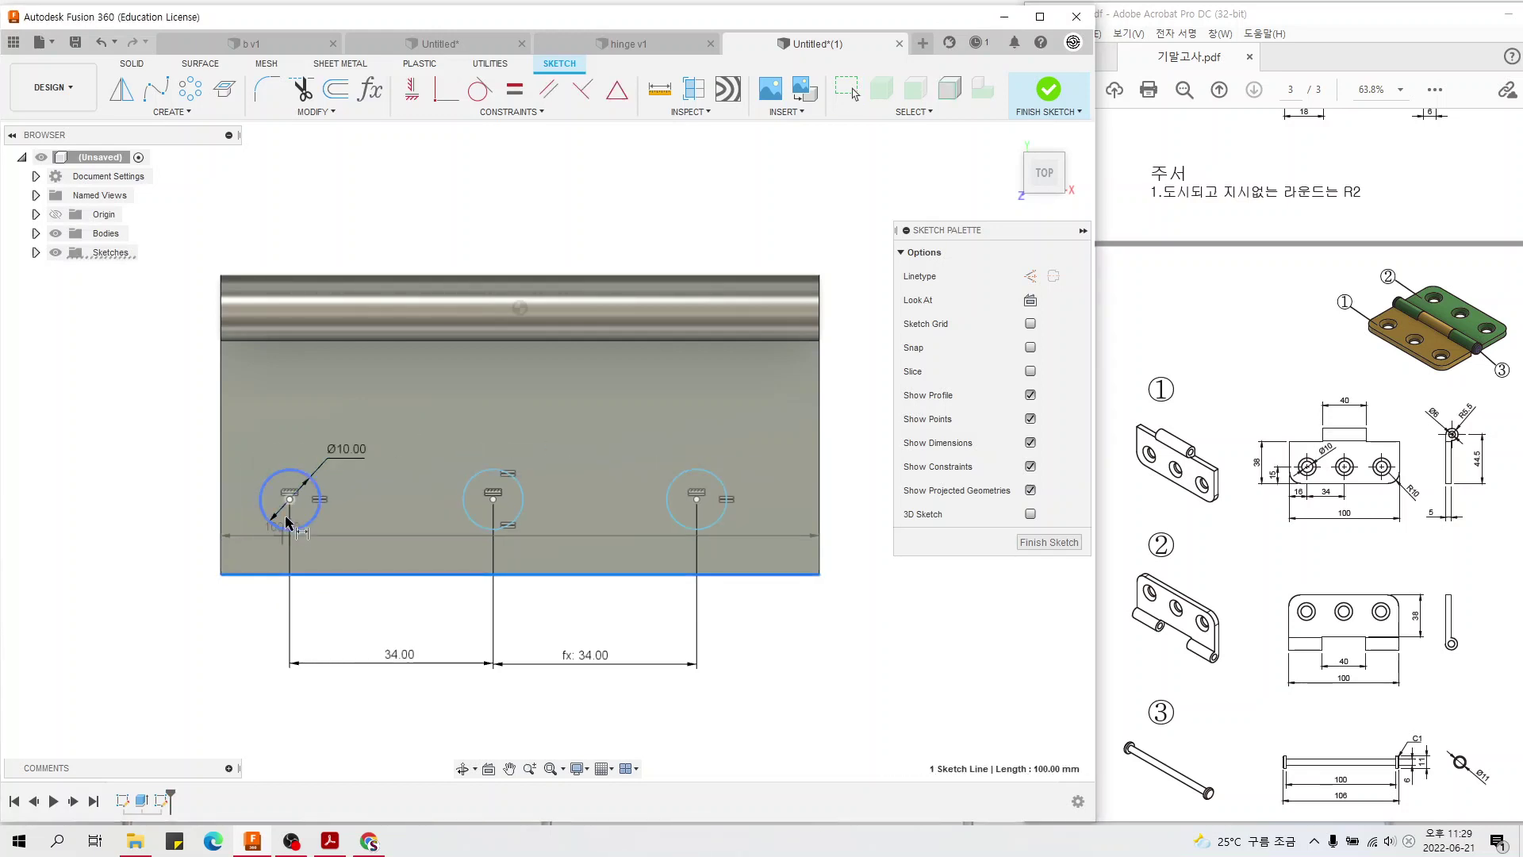
{"action": "left_click", "coordinate": [169, 523]}
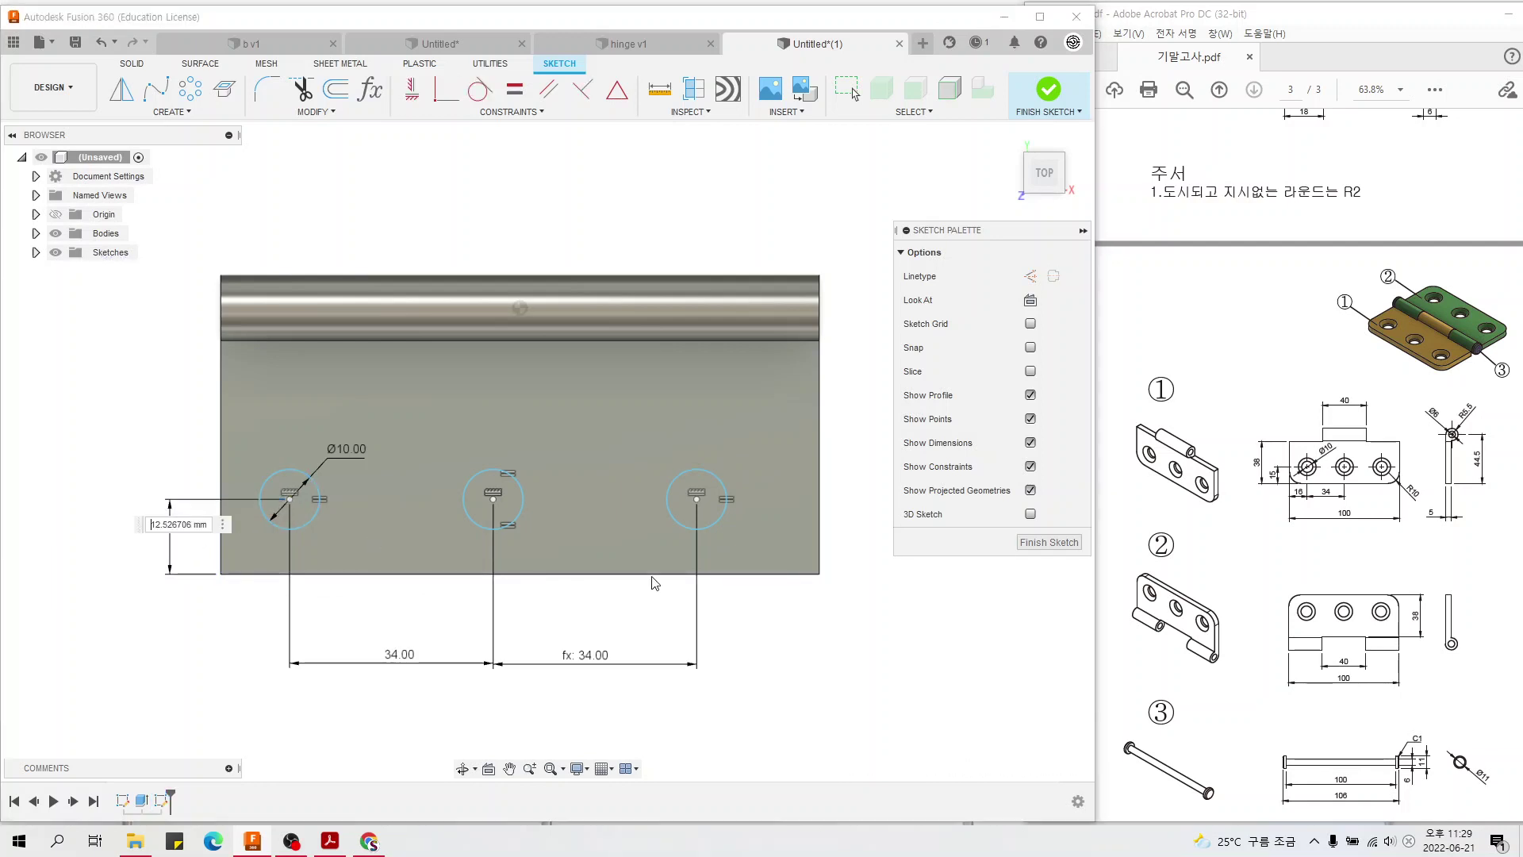
{"action": "type", "text": "15"}
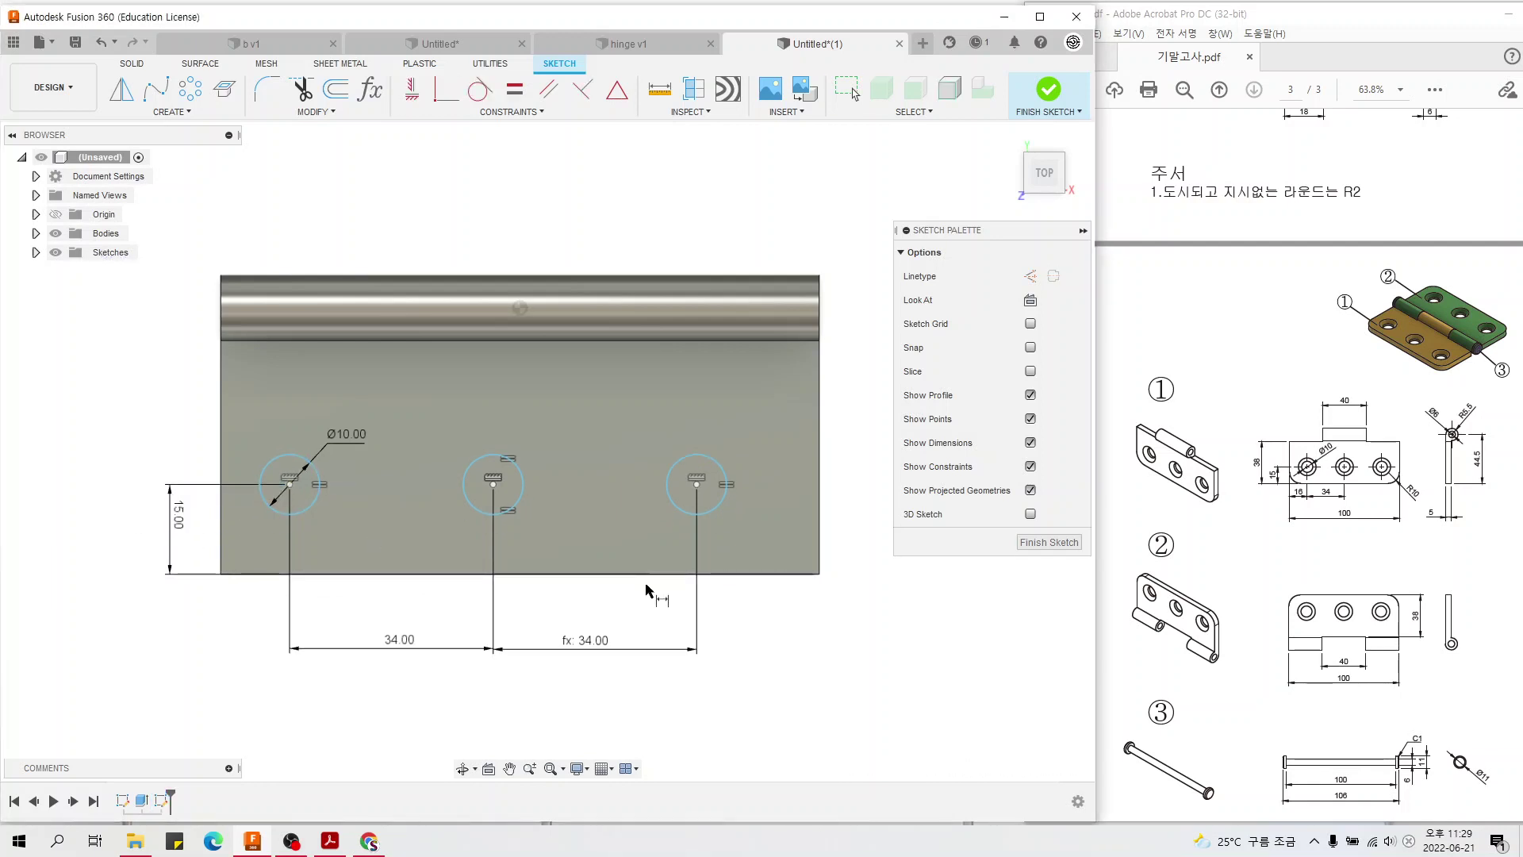
{"action": "left_click", "coordinate": [222, 547]}
{"action": "left_click", "coordinate": [288, 491]}
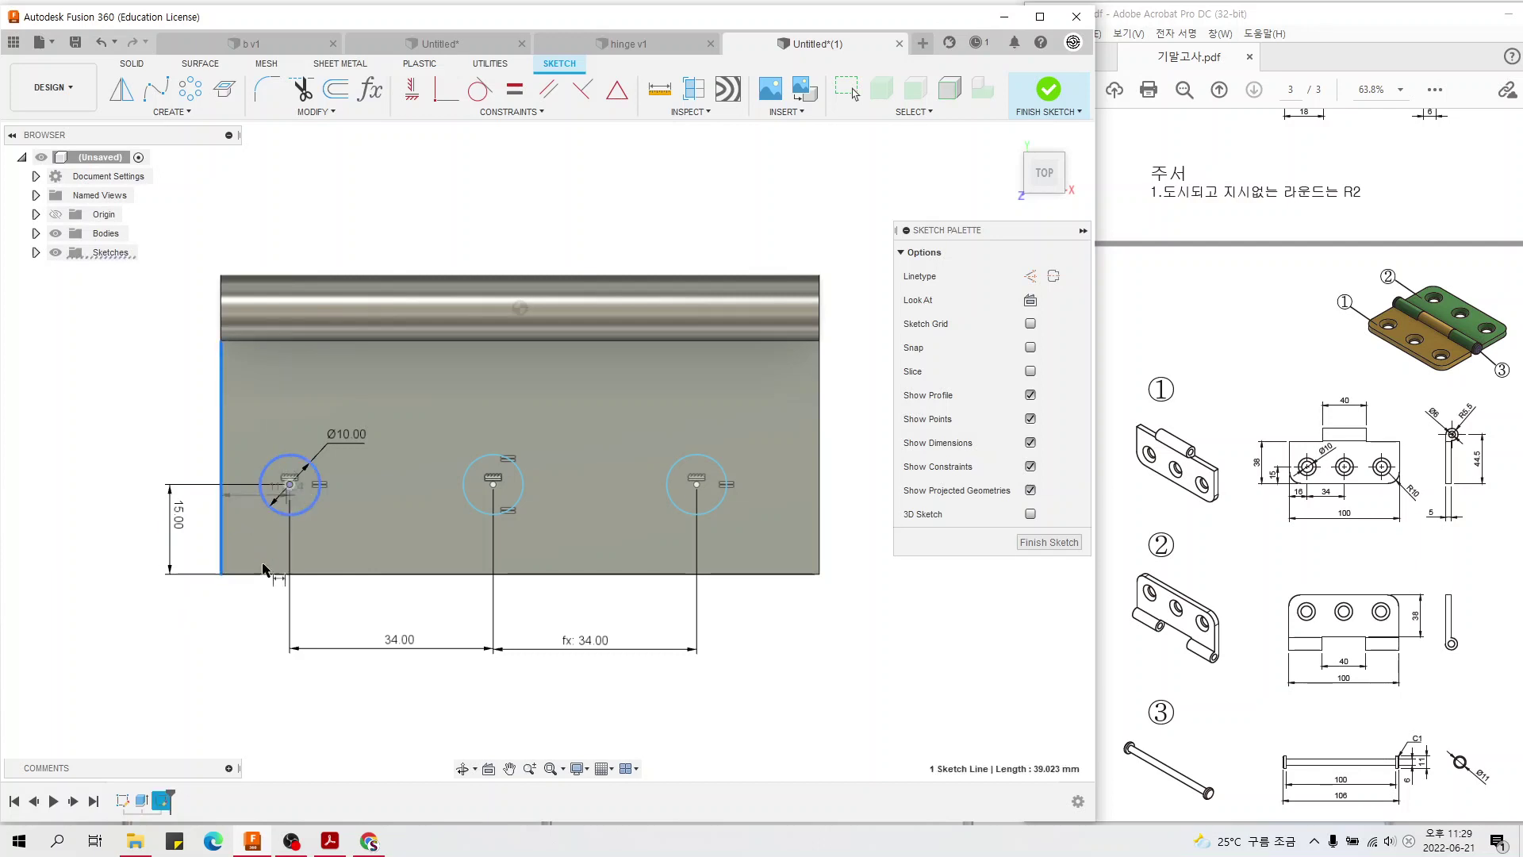
{"action": "left_click", "coordinate": [249, 633]}
{"action": "type", "text": "16"}
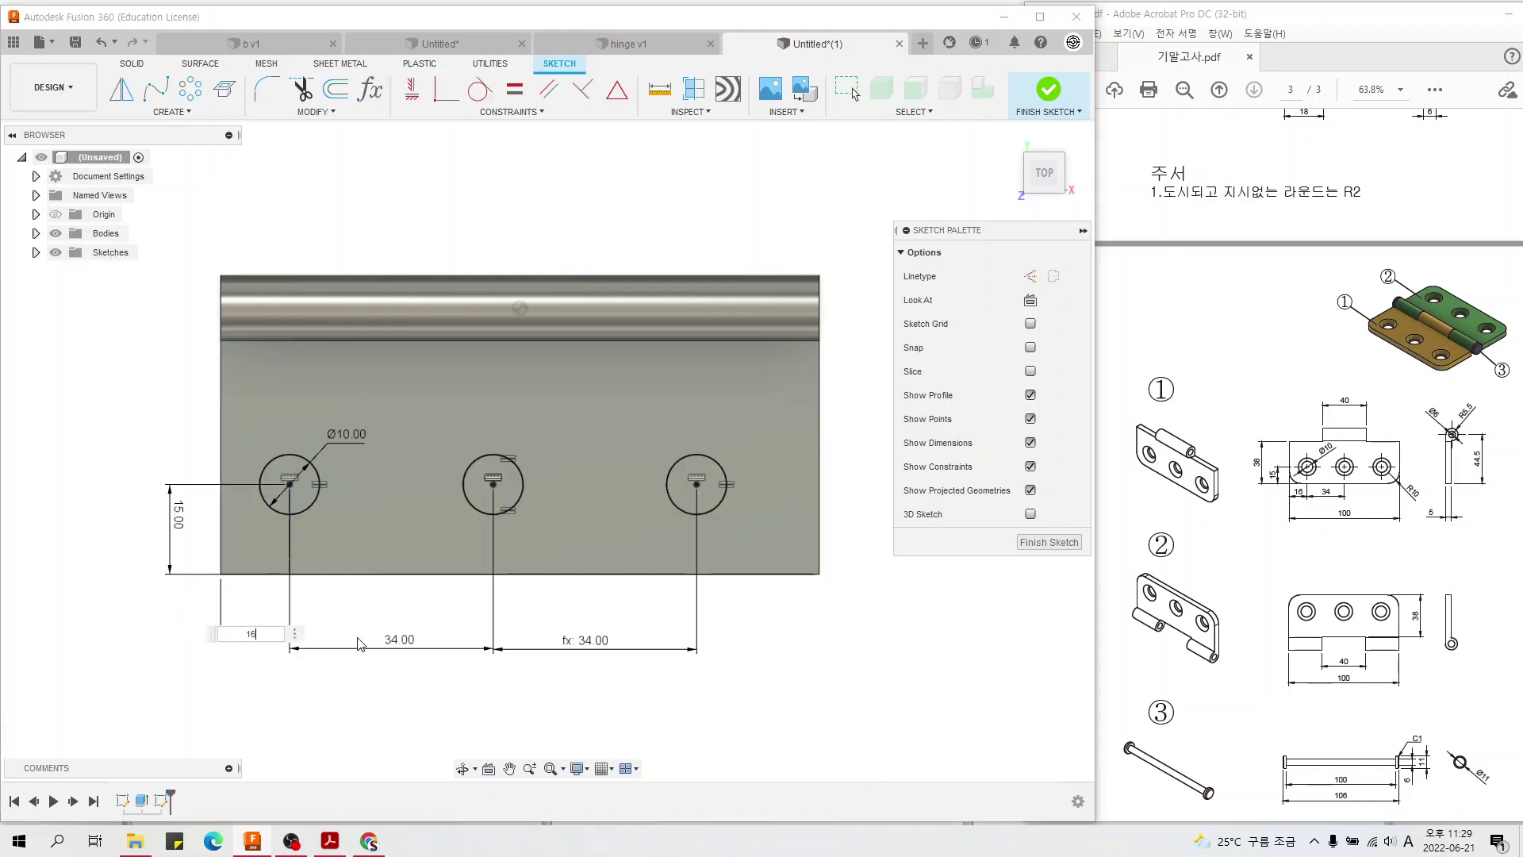
{"action": "key", "text": "Return"}
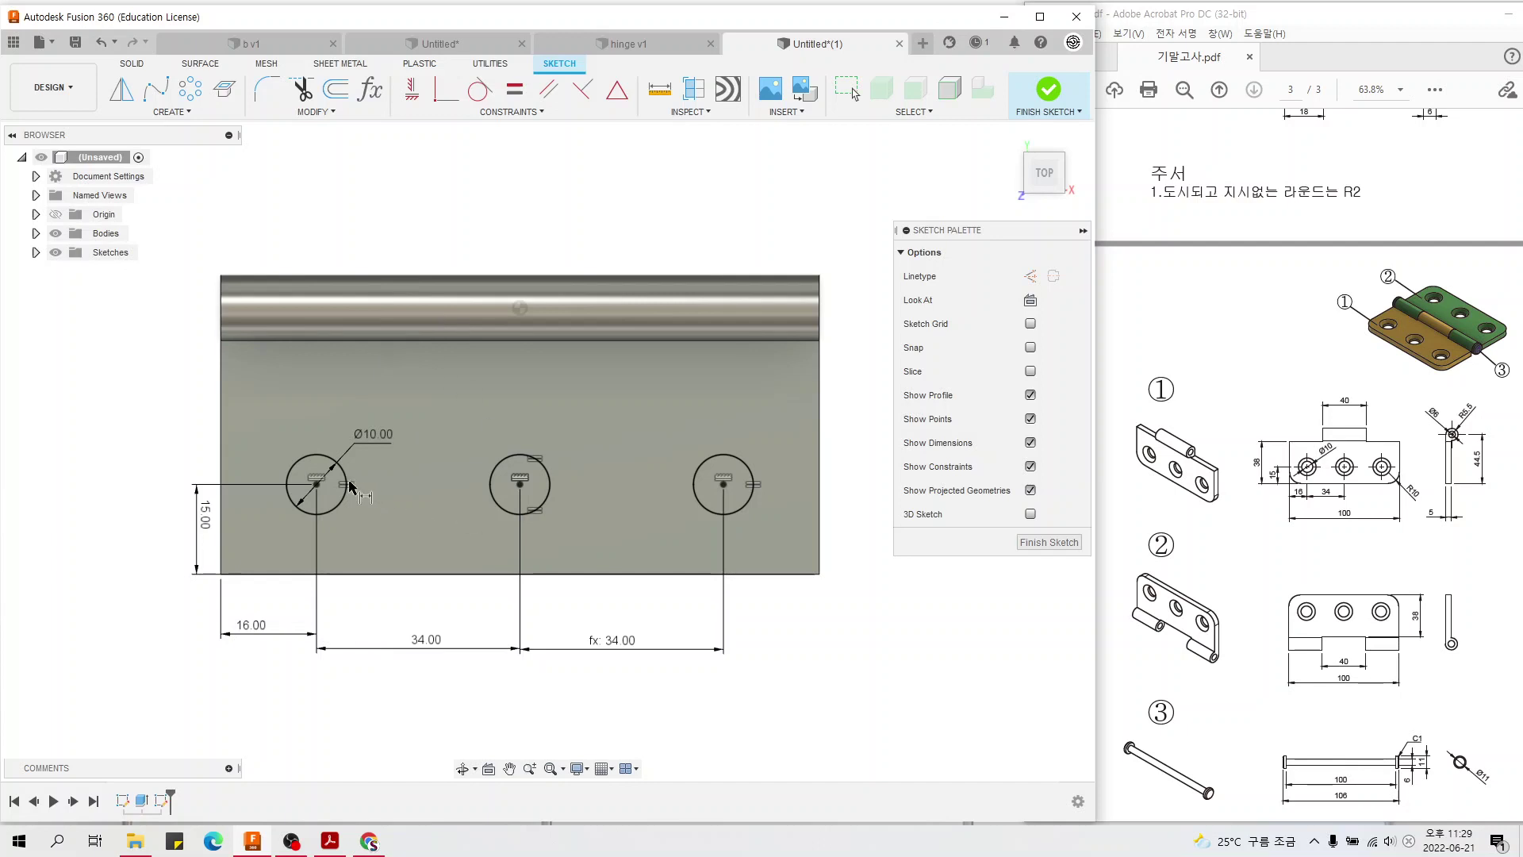
- Finish the sketch and extrude-cut the three Ø10 hole profiles through the leaf plate
{"action": "left_click", "coordinate": [1048, 90]}
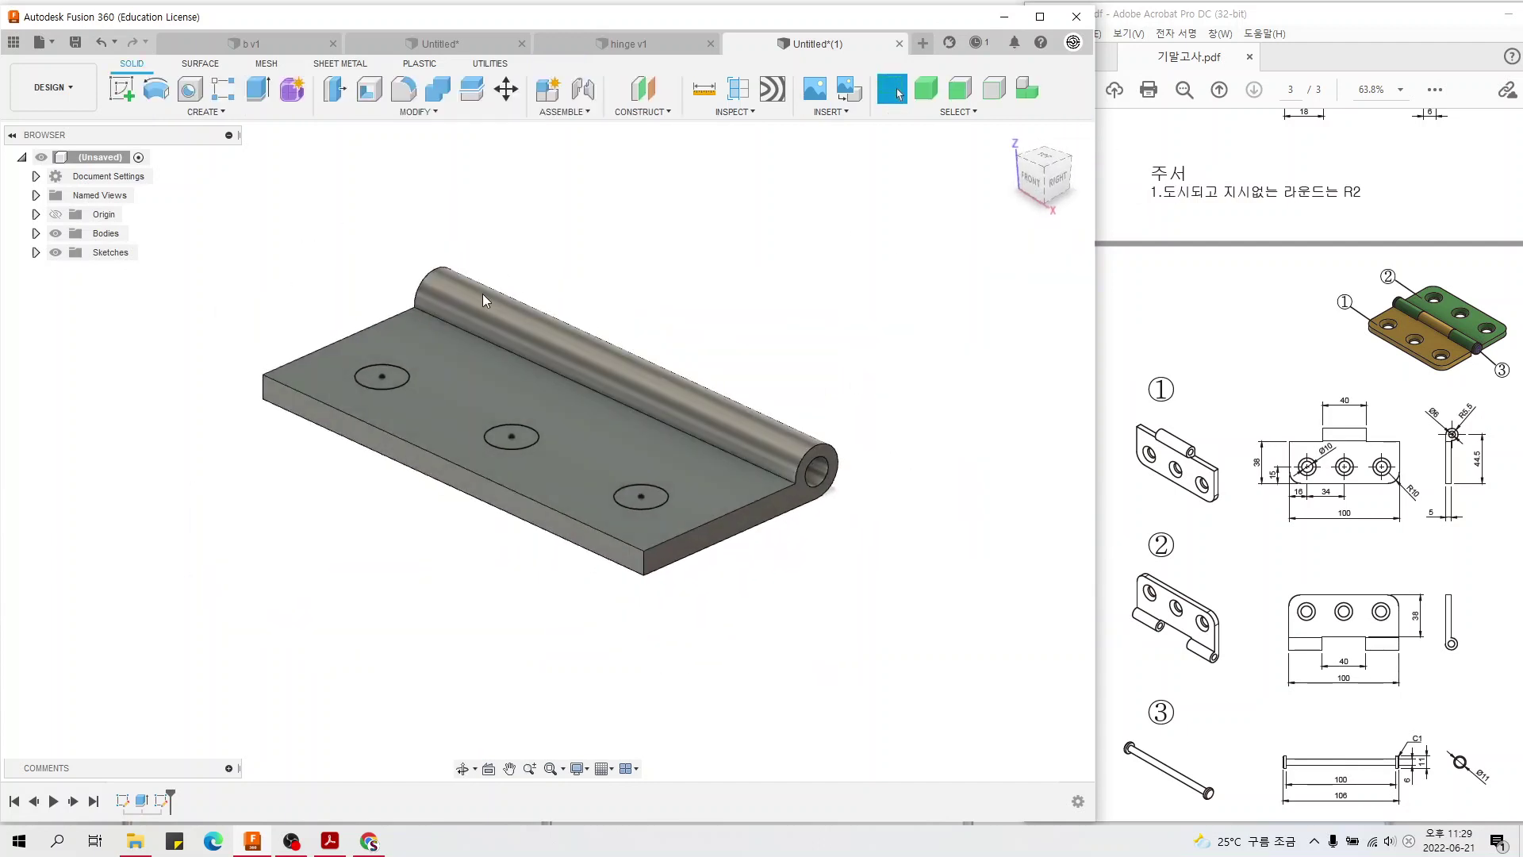
{"action": "left_click", "coordinate": [258, 88]}
{"action": "left_click", "coordinate": [383, 379]}
{"action": "left_click", "coordinate": [511, 436]}
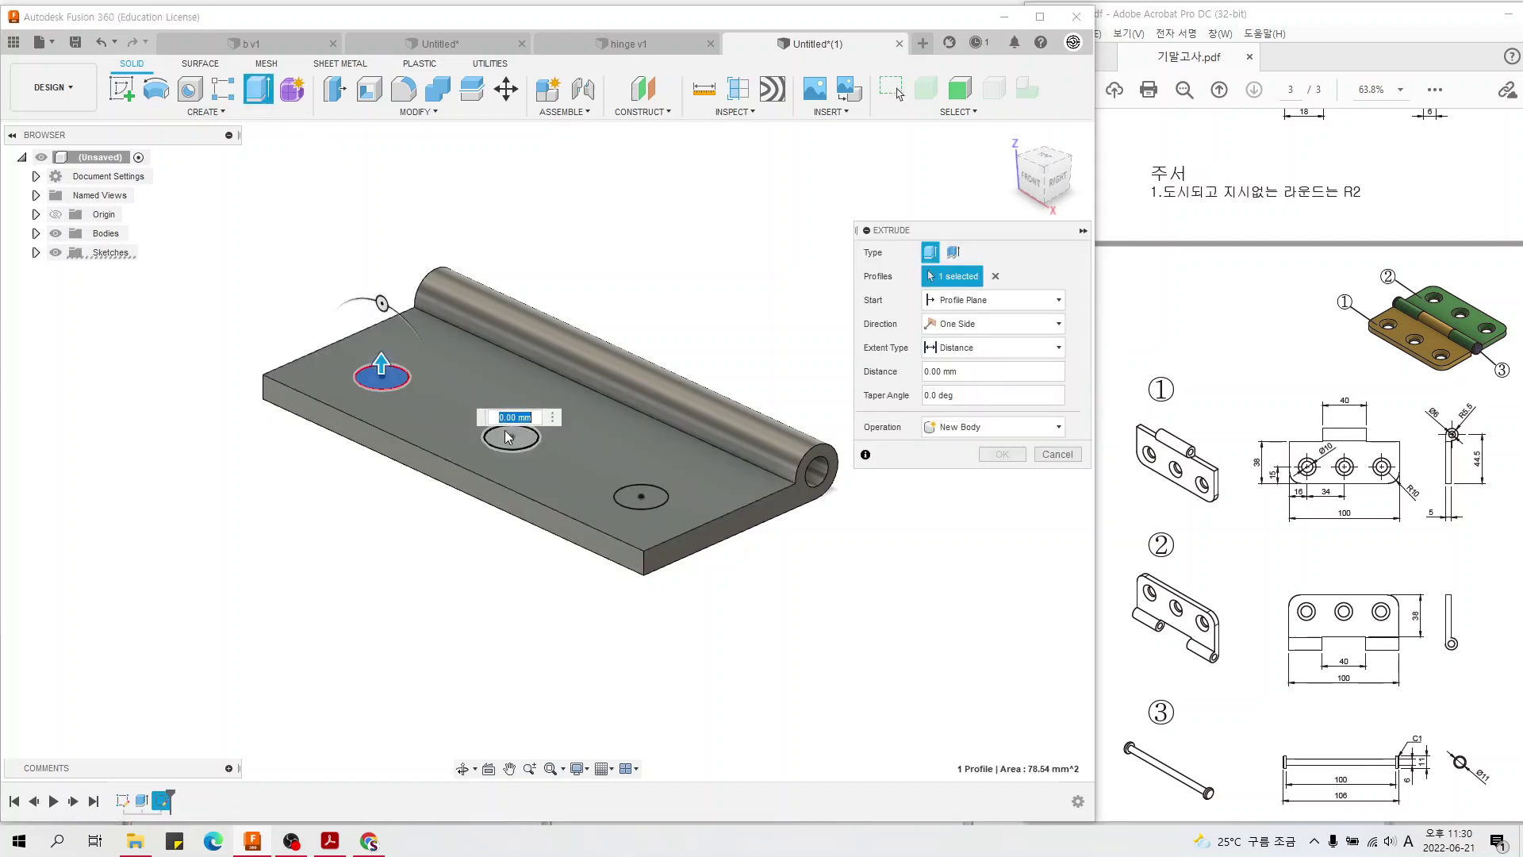
{"action": "left_click", "coordinate": [623, 498]}
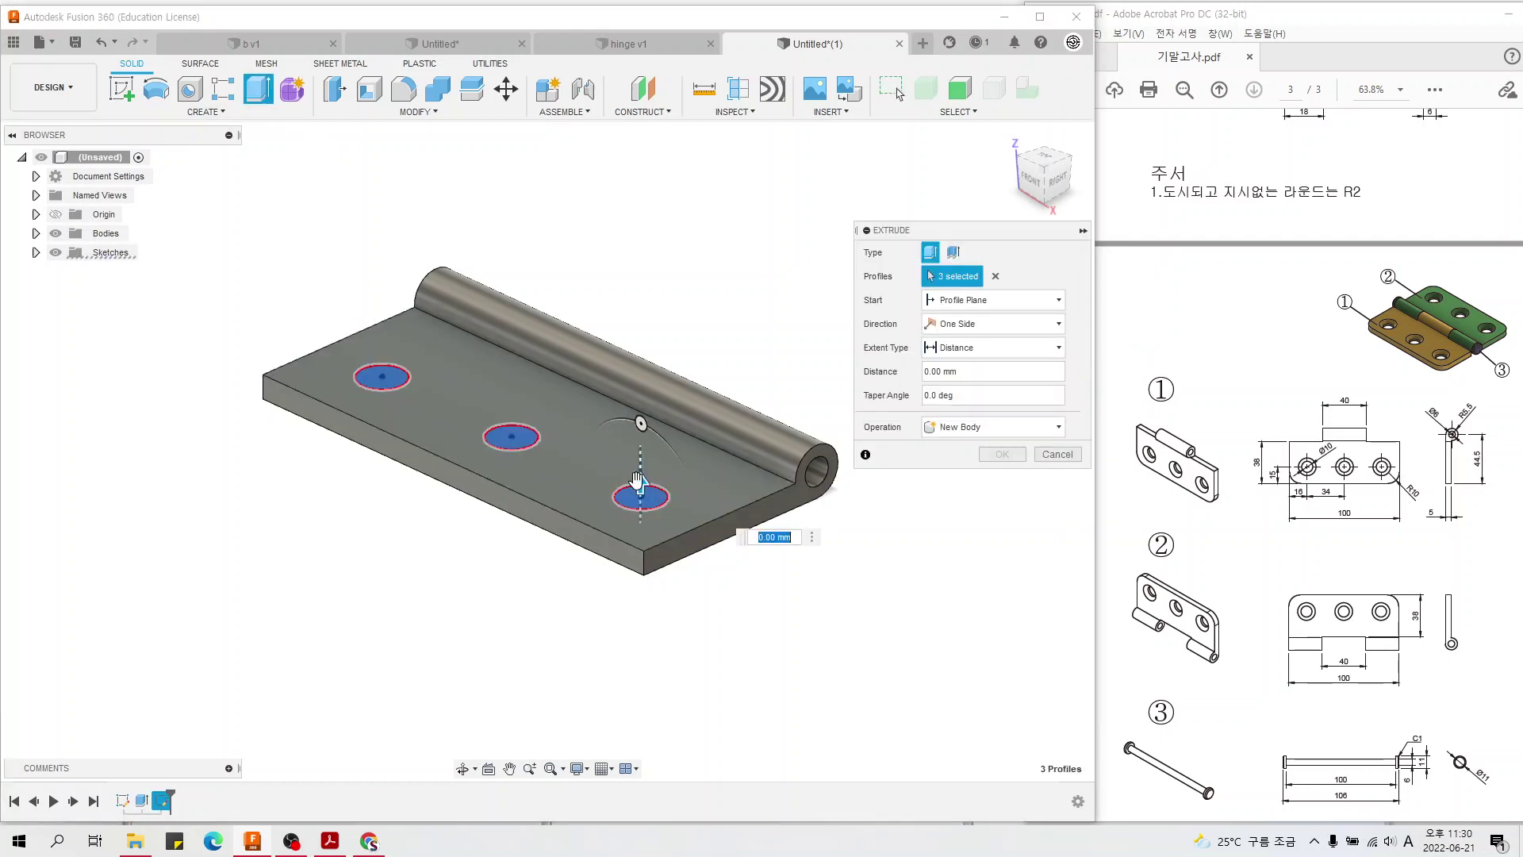
{"action": "left_click_drag", "start_coordinate": [646, 570], "coordinate": [642, 595]}
{"action": "left_click", "coordinate": [1023, 484]}
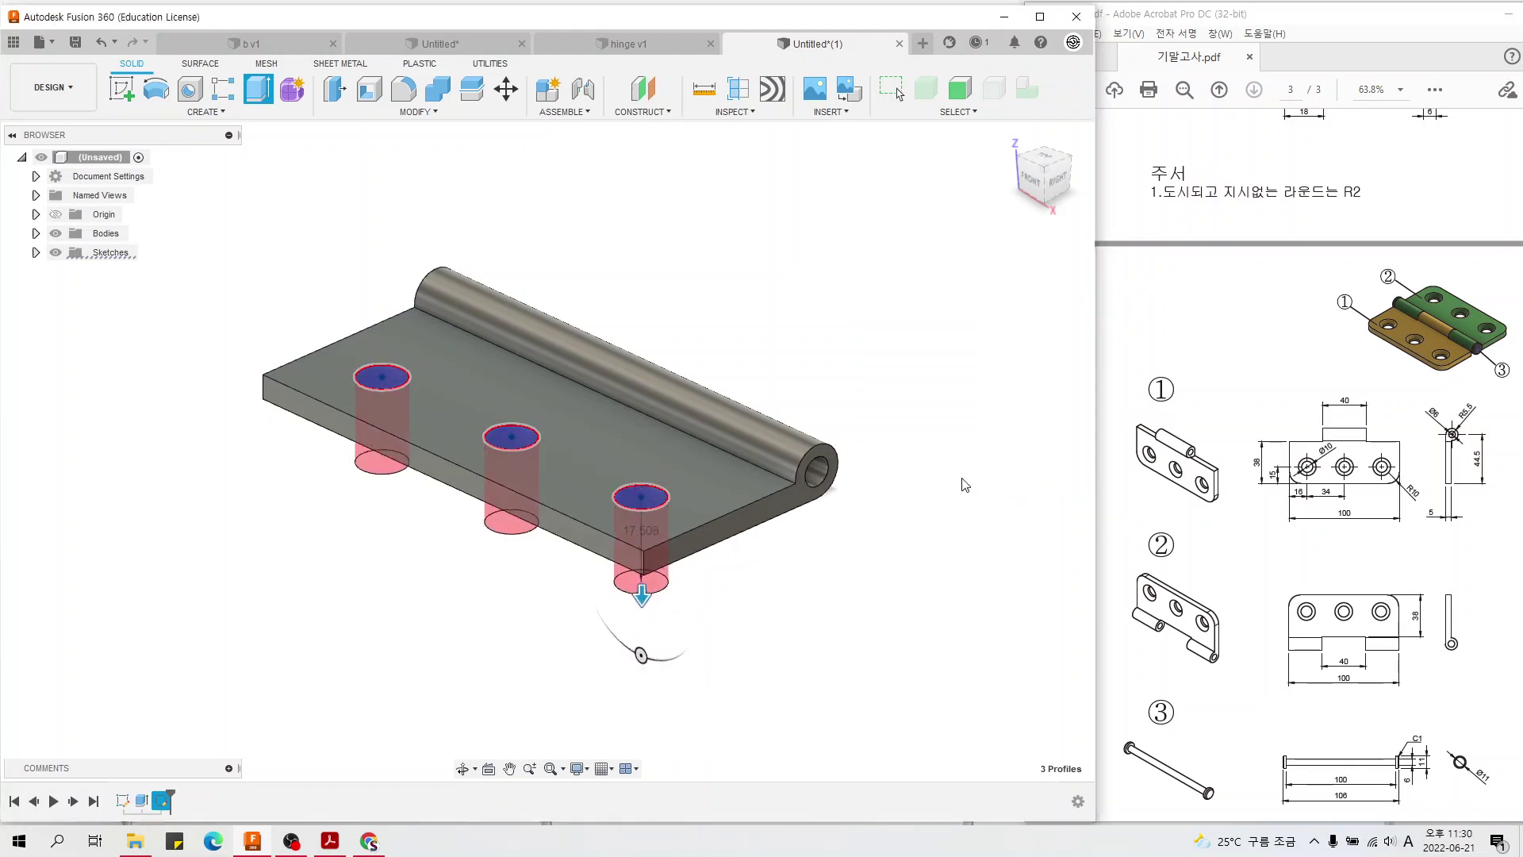
{"action": "middle_click_drag", "start_coordinate": [340, 365], "coordinate": [311, 387], "text": "shift"}
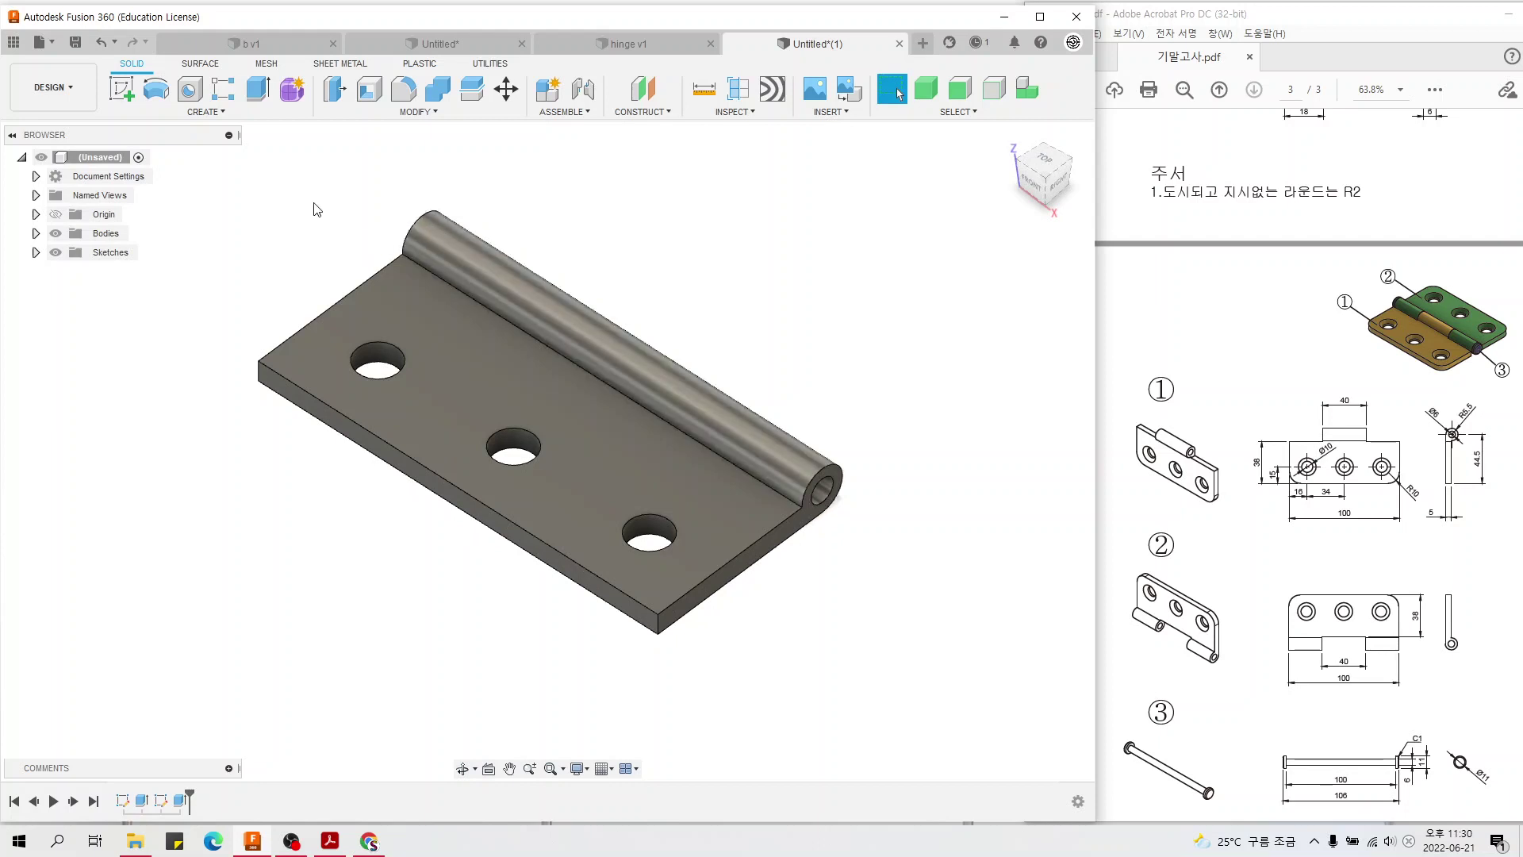
- Fillet the leaf's two outer corner edges with a 10 mm radius
{"action": "left_click", "coordinate": [403, 89]}
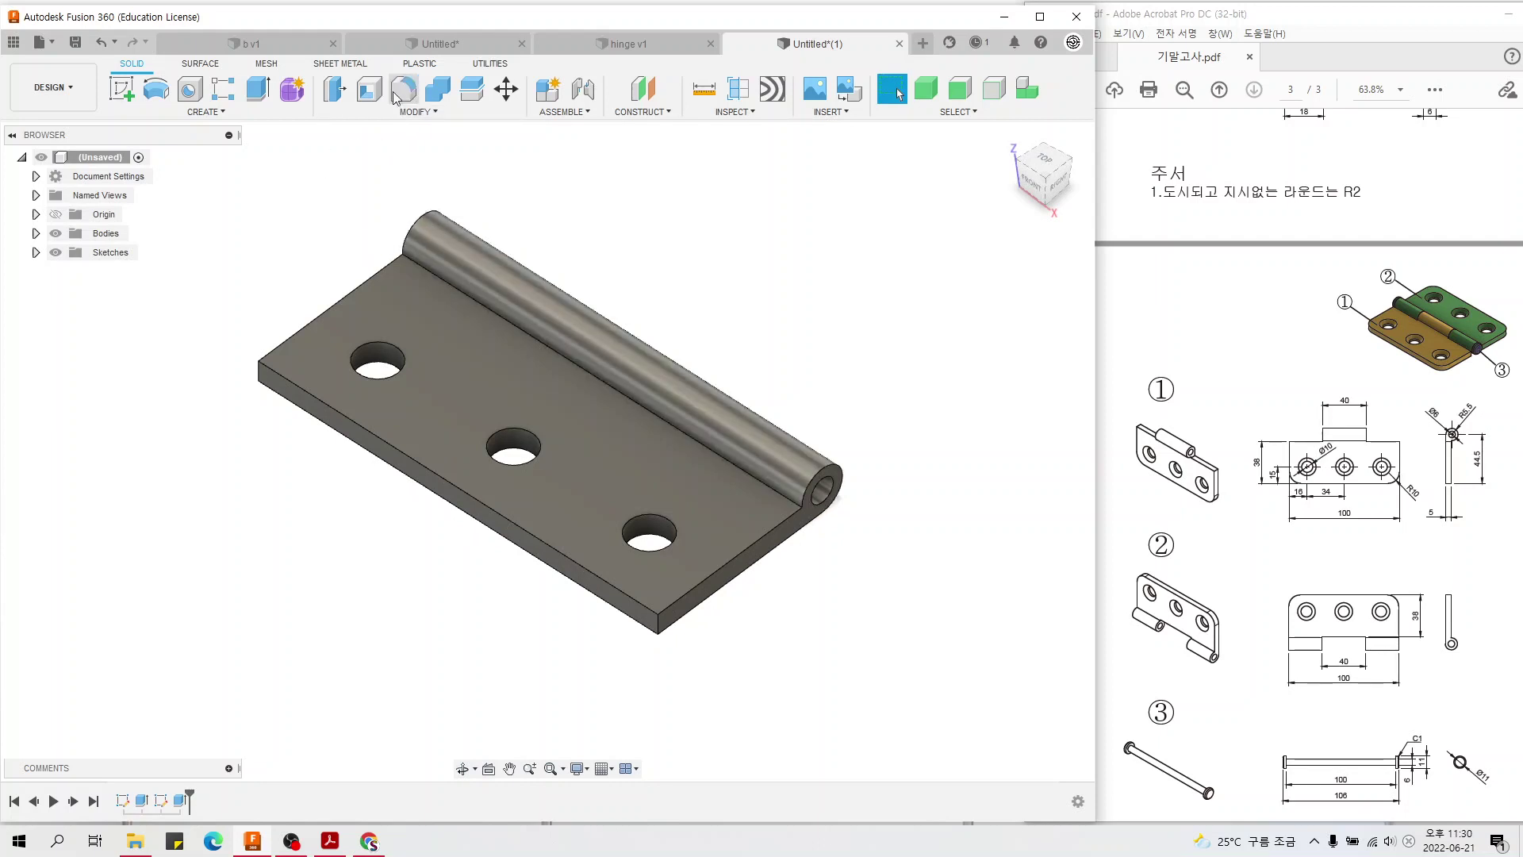
{"action": "left_click", "coordinate": [258, 373]}
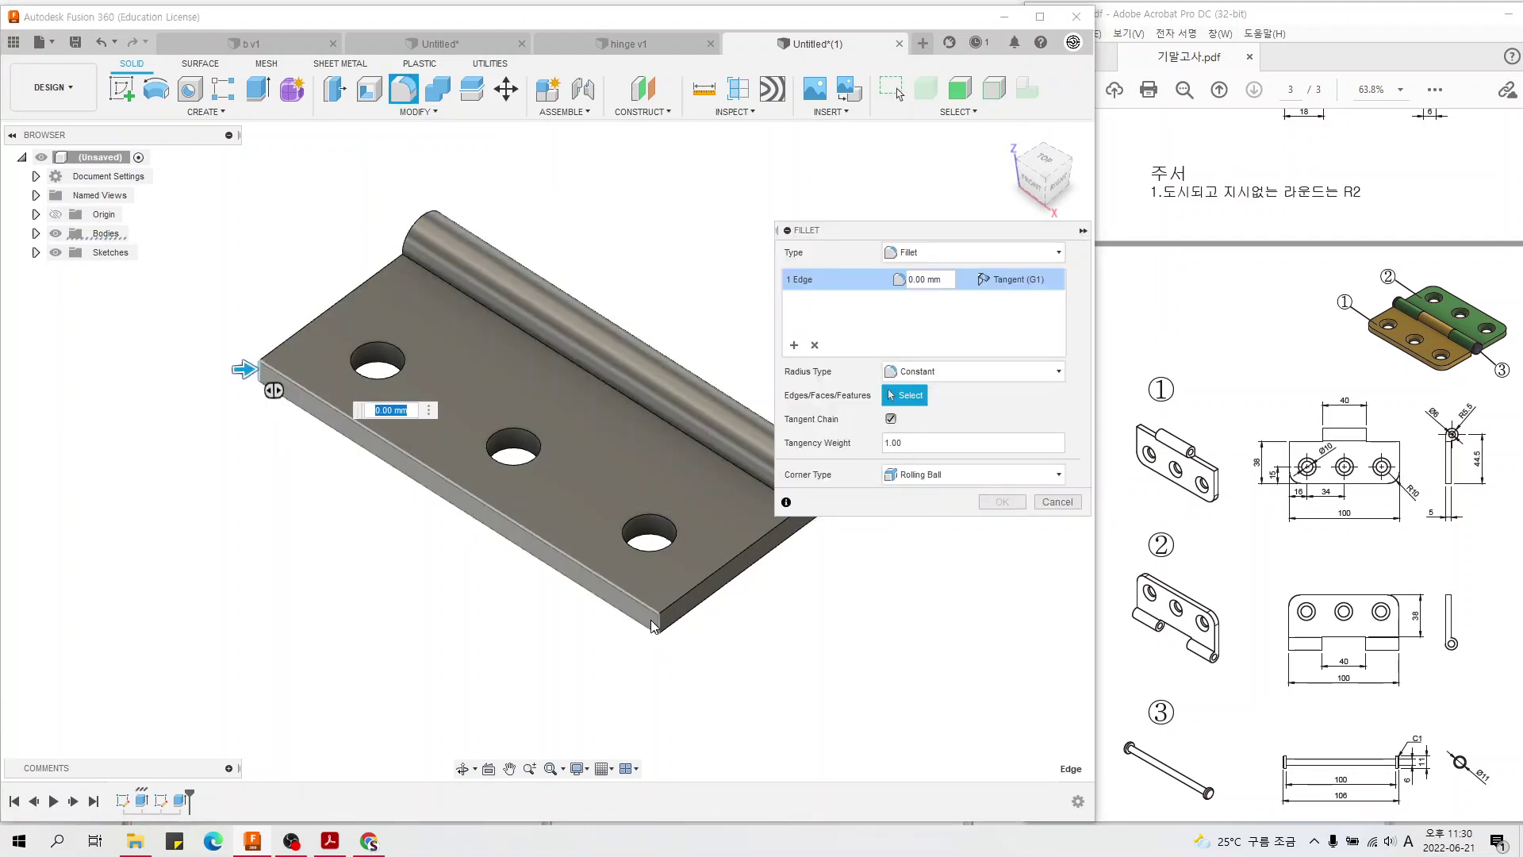
{"action": "left_click", "coordinate": [655, 626]}
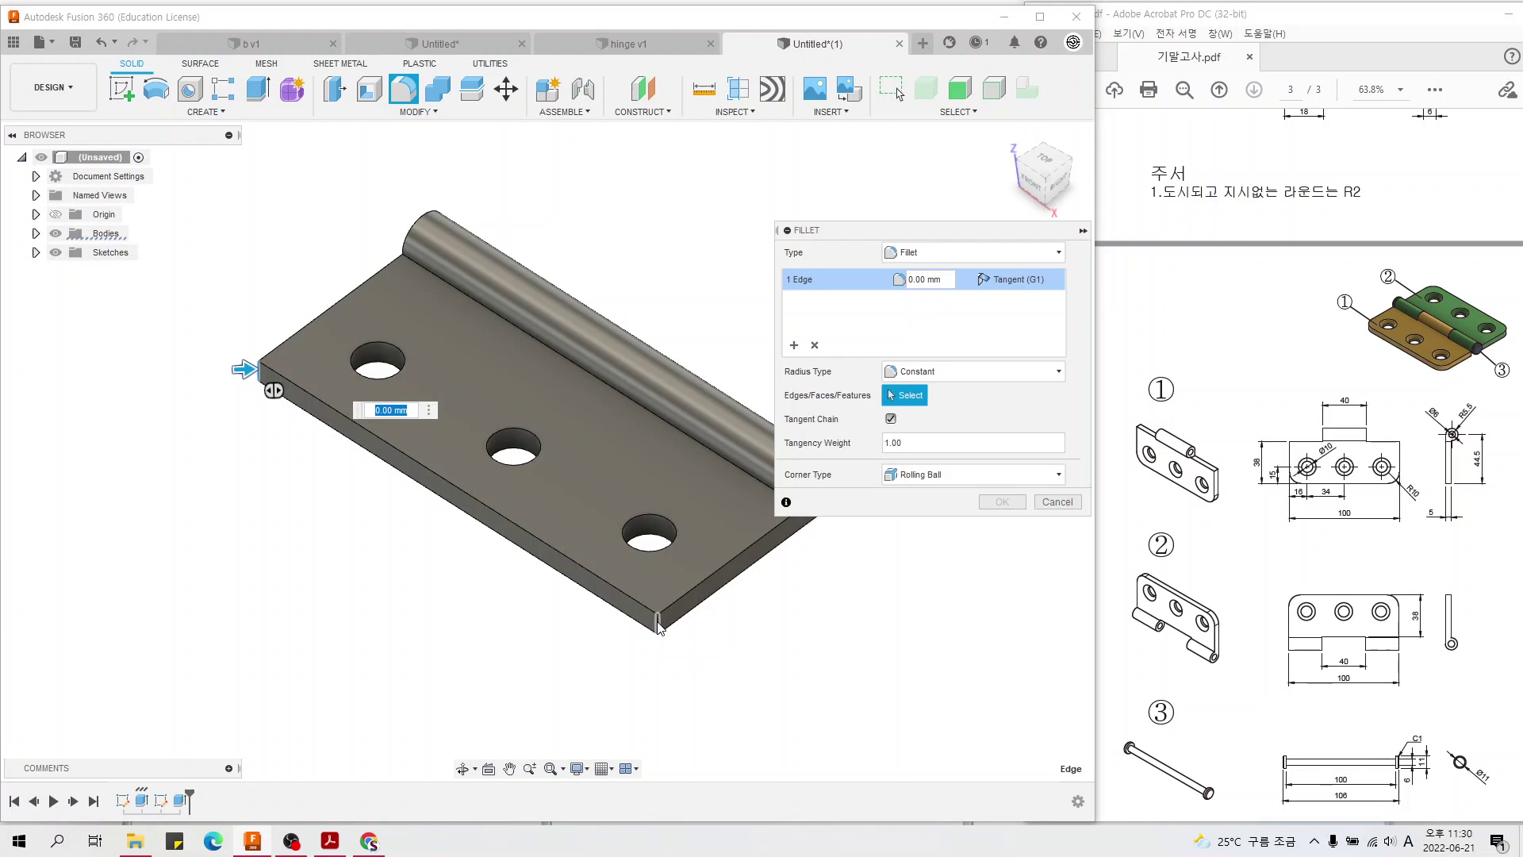
{"action": "left_click", "coordinate": [935, 282]}
{"action": "type", "text": "10"}
{"action": "key", "text": "Return"}
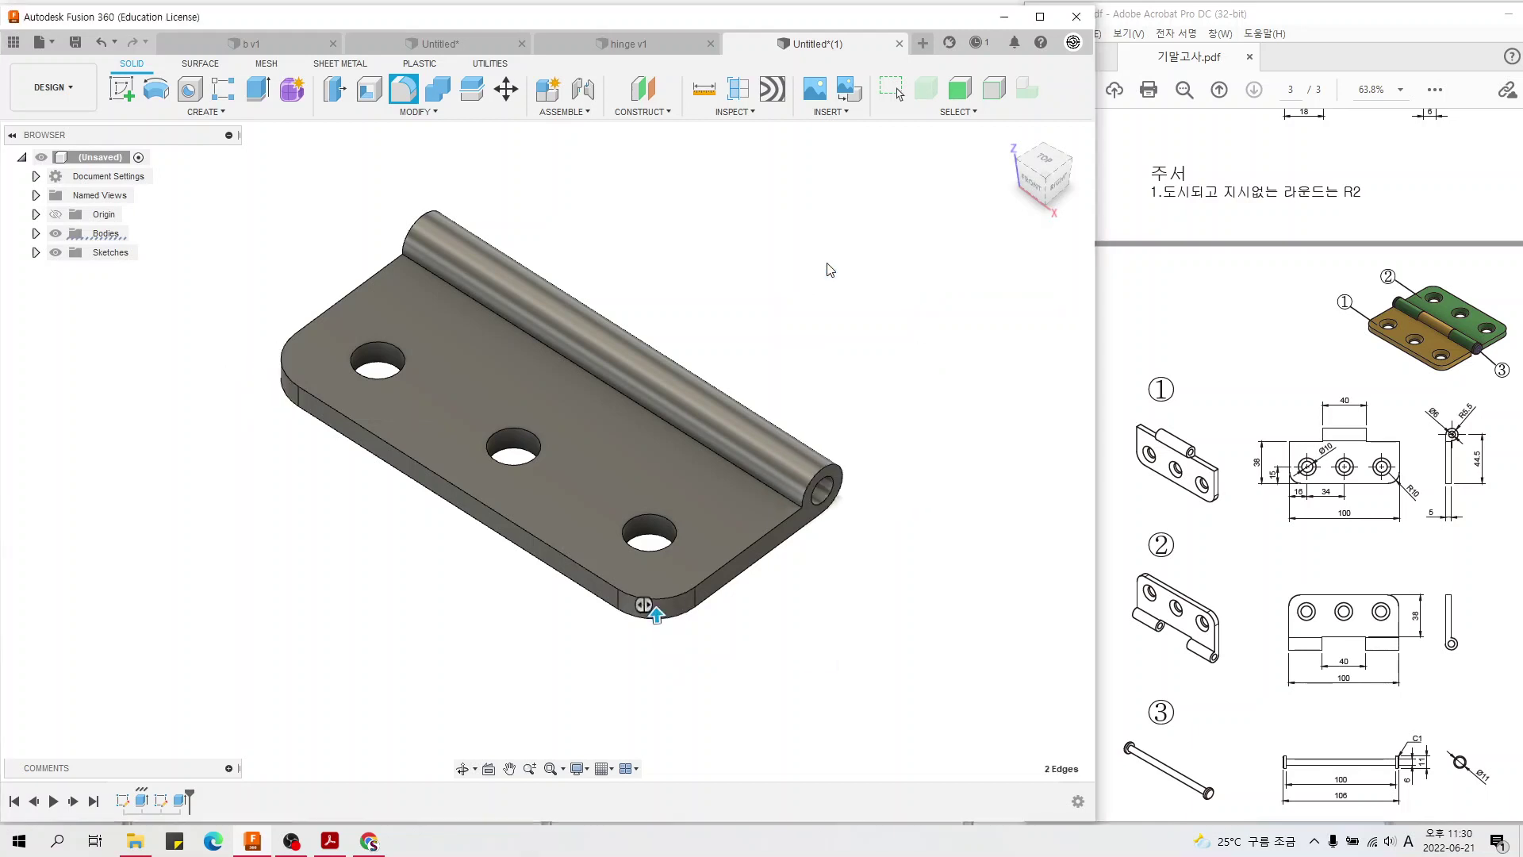
{"action": "left_click", "coordinate": [1288, 583]}
{"action": "scroll", "coordinate": [1292, 578], "scroll_direction": "down", "scroll_amount": 2}
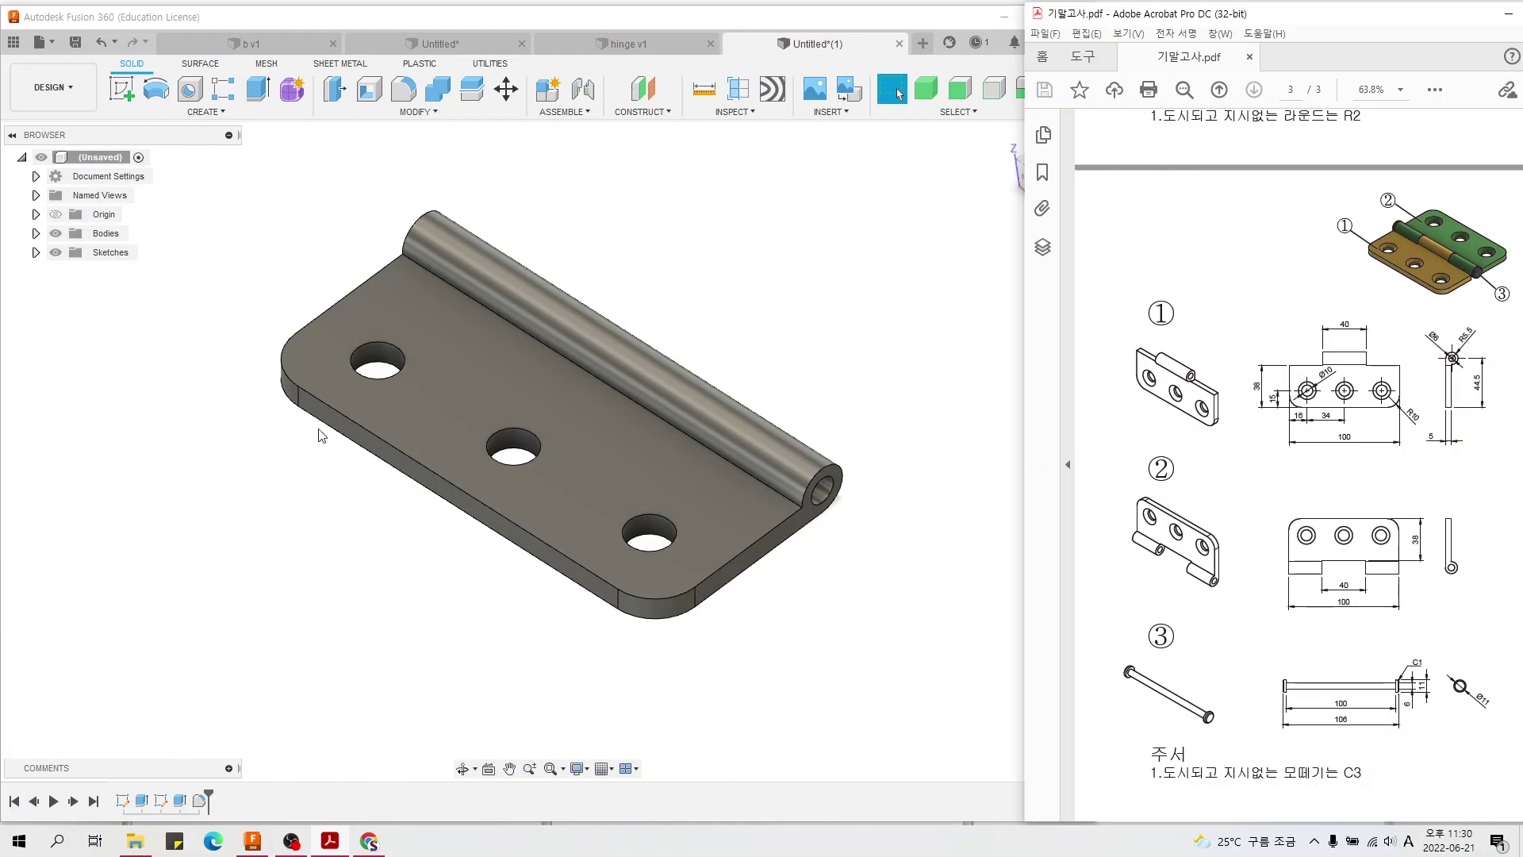
- Chamfer the top edges of all three screw holes by 3 mm
{"action": "left_click", "coordinate": [427, 112]}
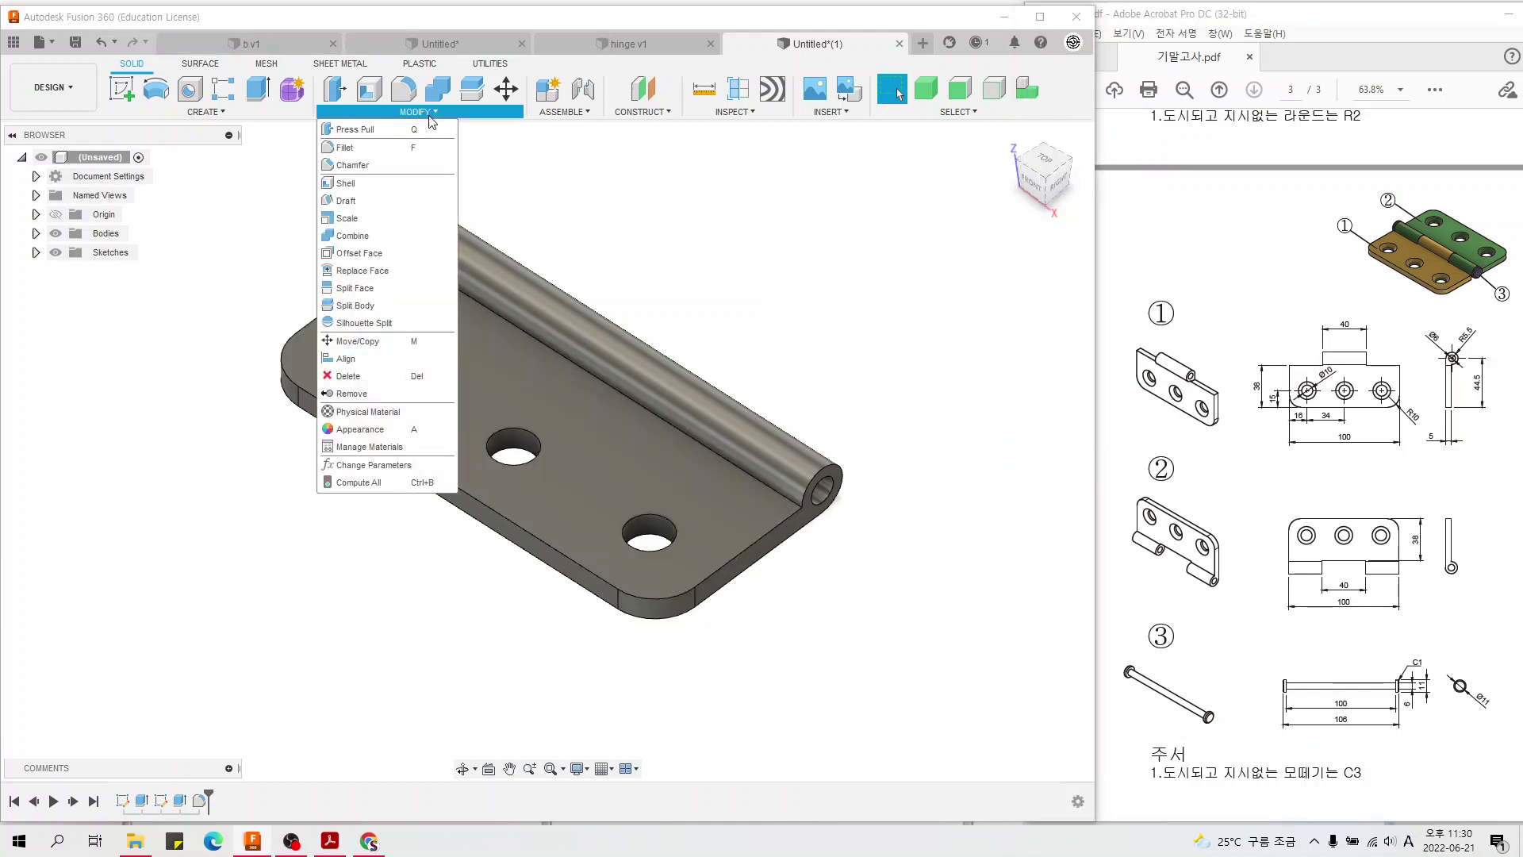
{"action": "left_click", "coordinate": [352, 165]}
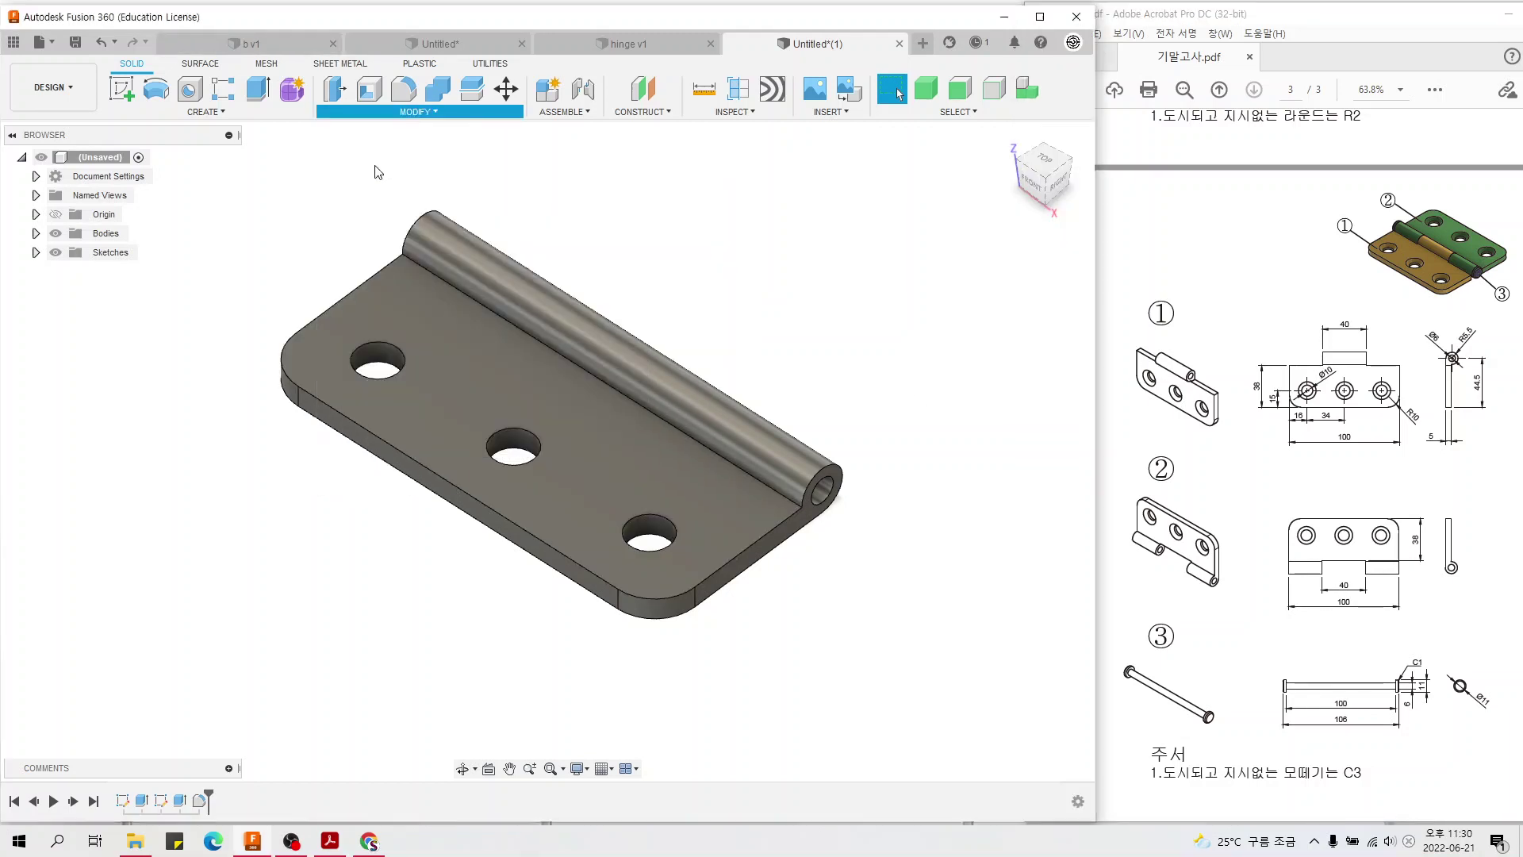
{"action": "left_click", "coordinate": [378, 342]}
{"action": "left_click", "coordinate": [539, 437]}
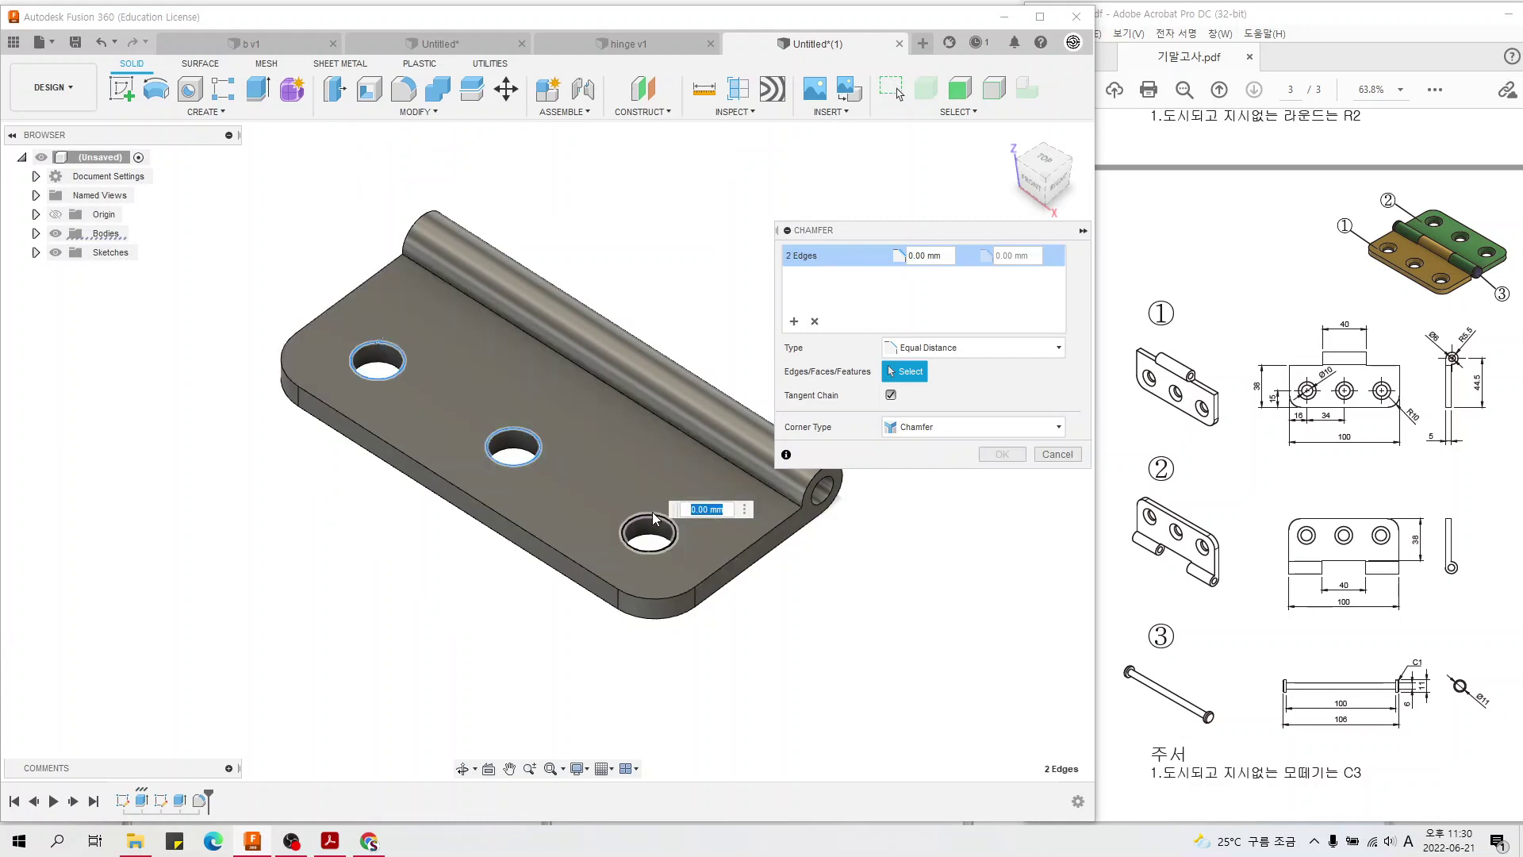
{"action": "left_click", "coordinate": [653, 517]}
{"action": "type", "text": "3"}
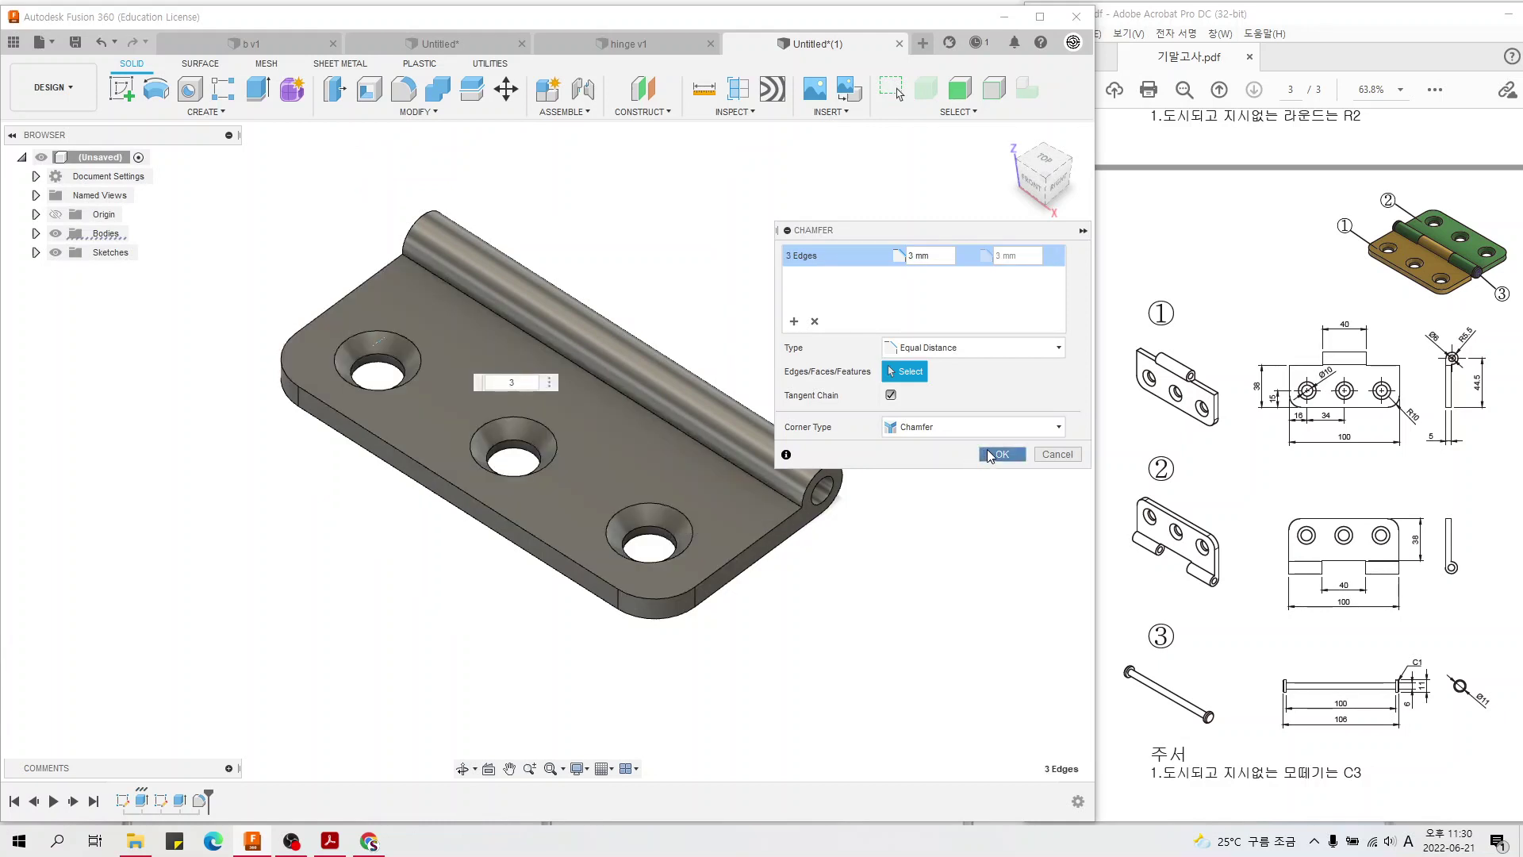
{"action": "left_click", "coordinate": [989, 455]}
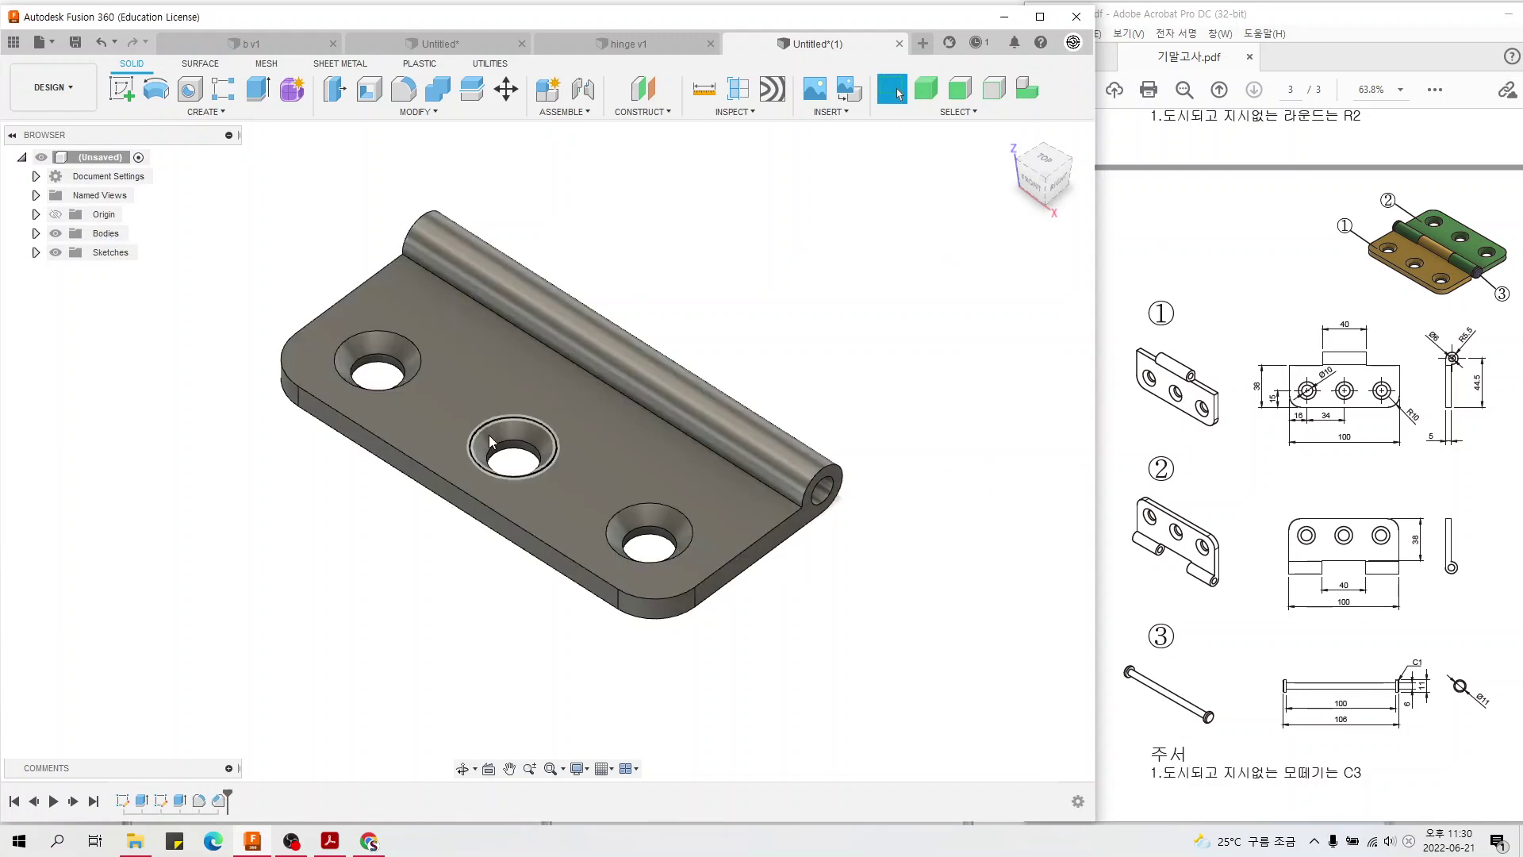
{"action": "left_click", "coordinate": [203, 111]}
- Mirror the leaf body across the knuckle plane as a new body
{"action": "left_click", "coordinate": [150, 481]}
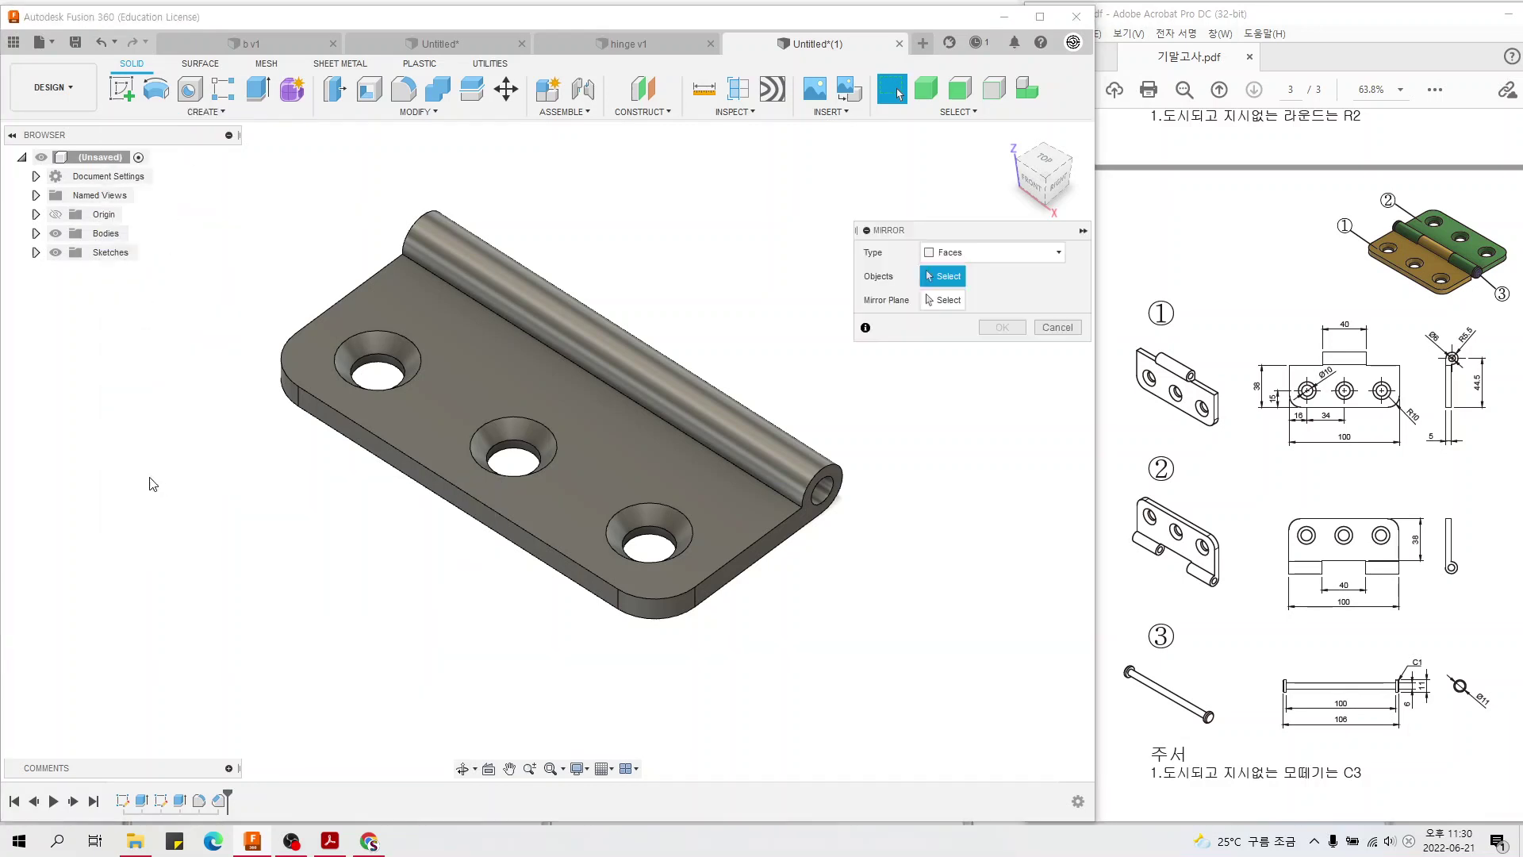
{"action": "left_click", "coordinate": [942, 253]}
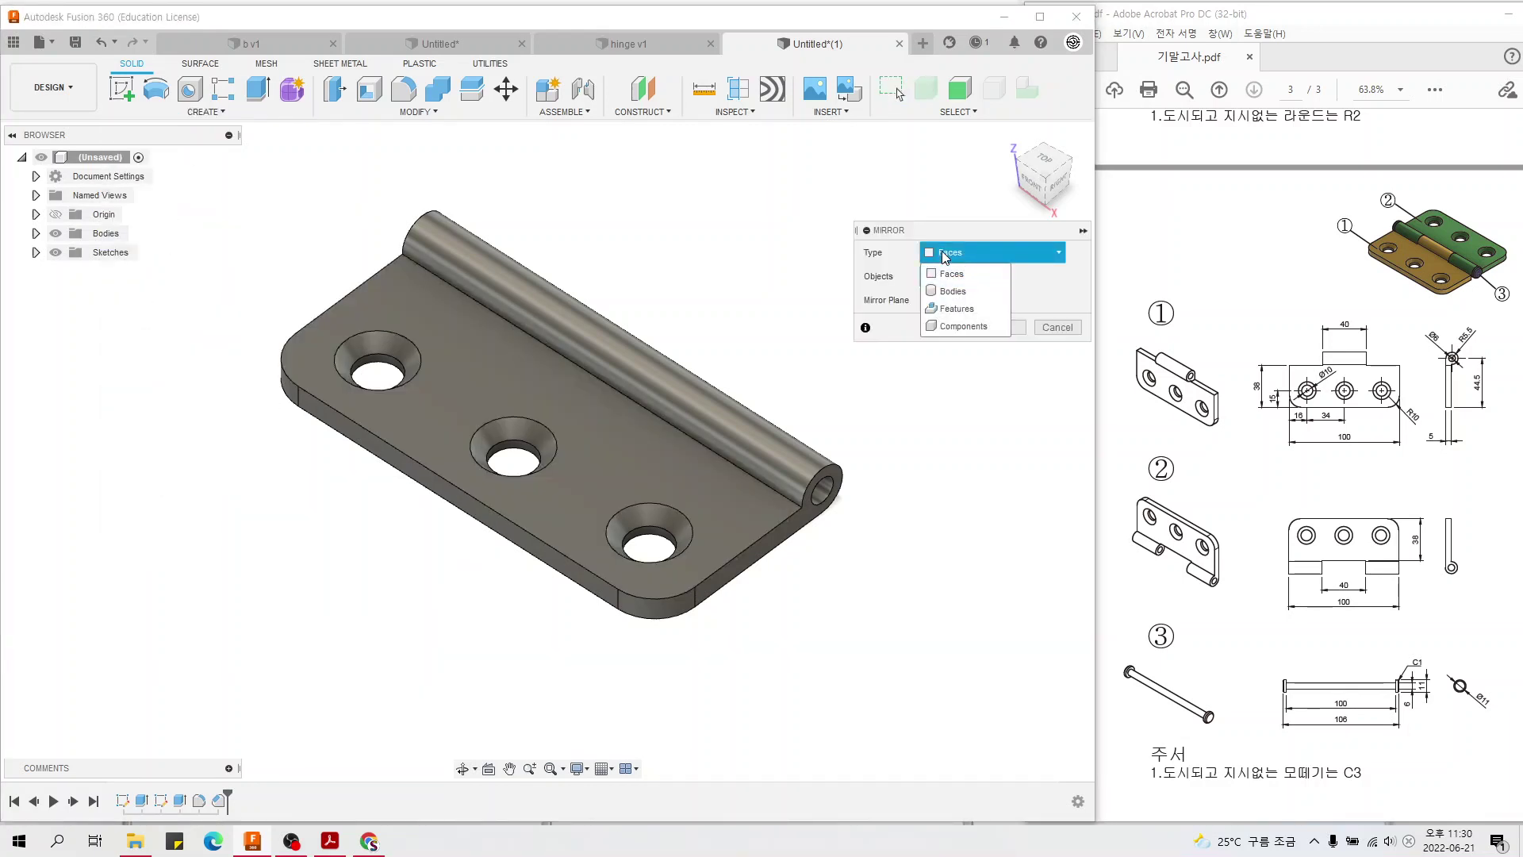
{"action": "left_click", "coordinate": [953, 291]}
{"action": "left_click", "coordinate": [555, 384]}
{"action": "left_click", "coordinate": [959, 309]}
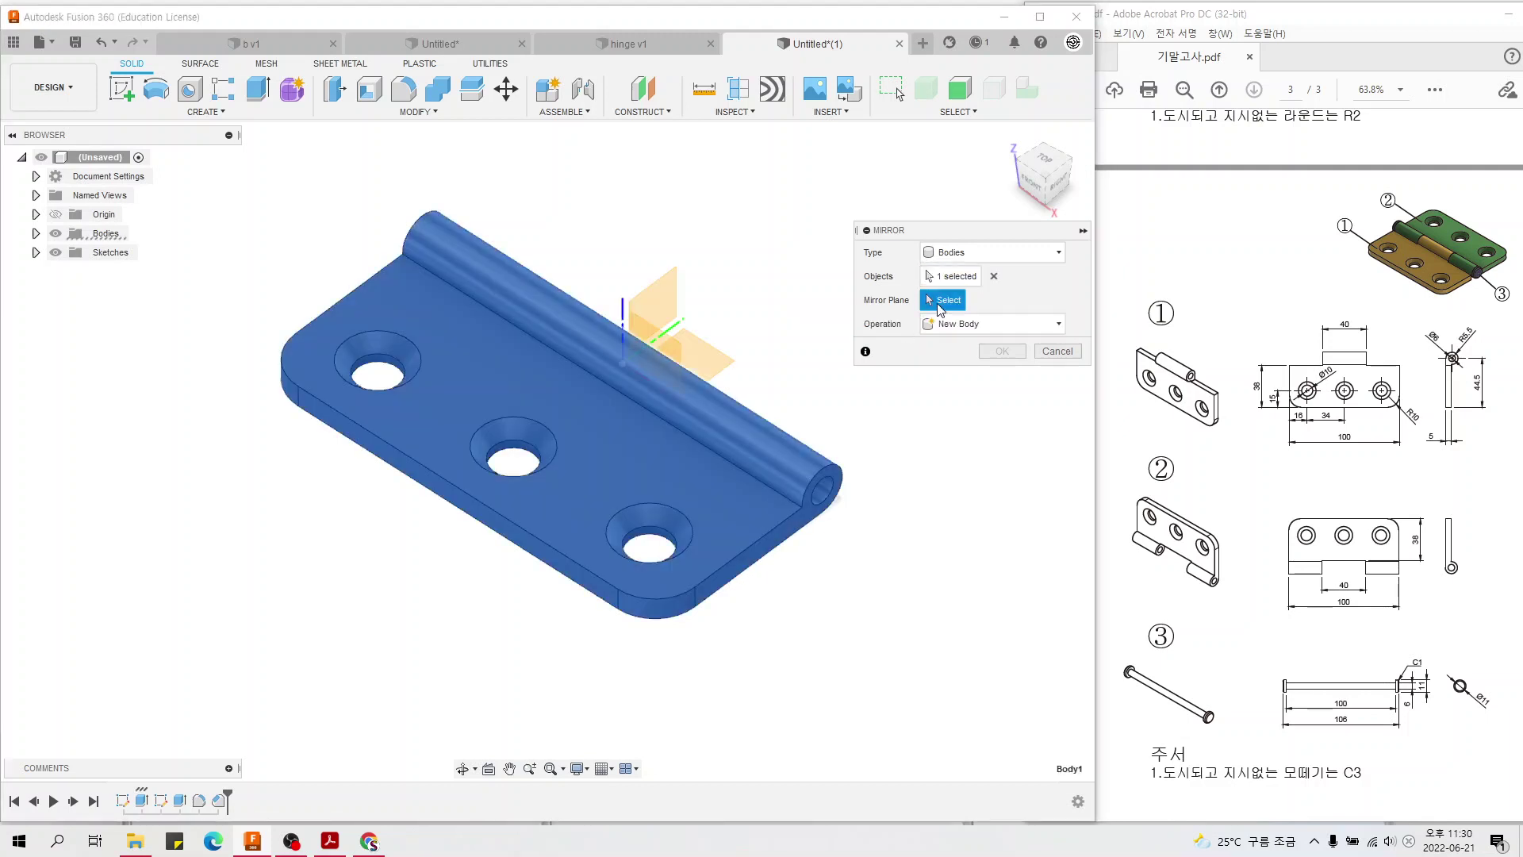
{"action": "left_click", "coordinate": [662, 336]}
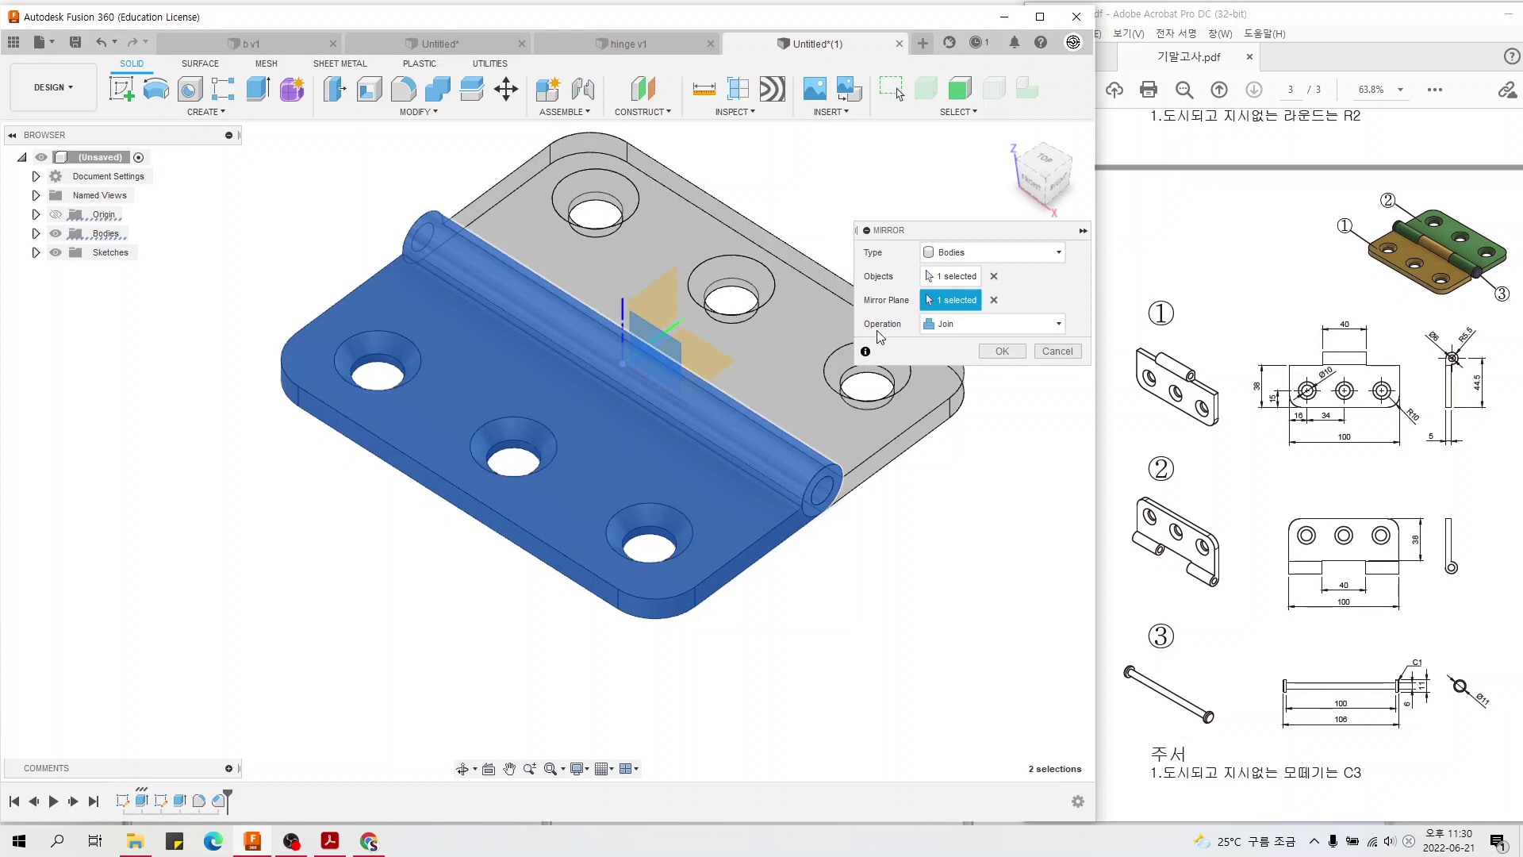
{"action": "left_click", "coordinate": [960, 322]}
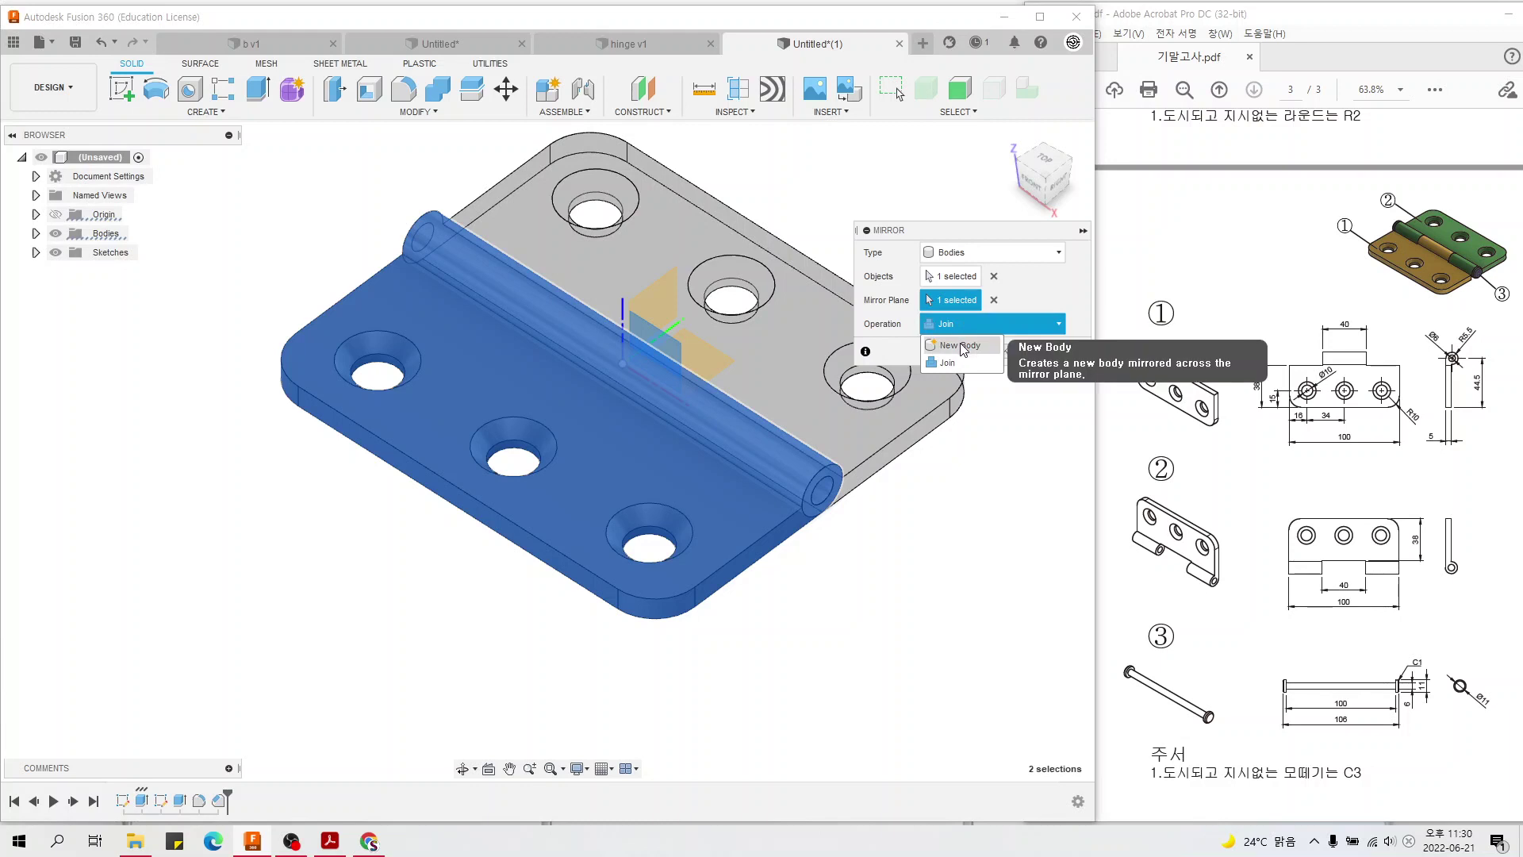
{"action": "left_click", "coordinate": [963, 347]}
{"action": "left_click", "coordinate": [1004, 353]}
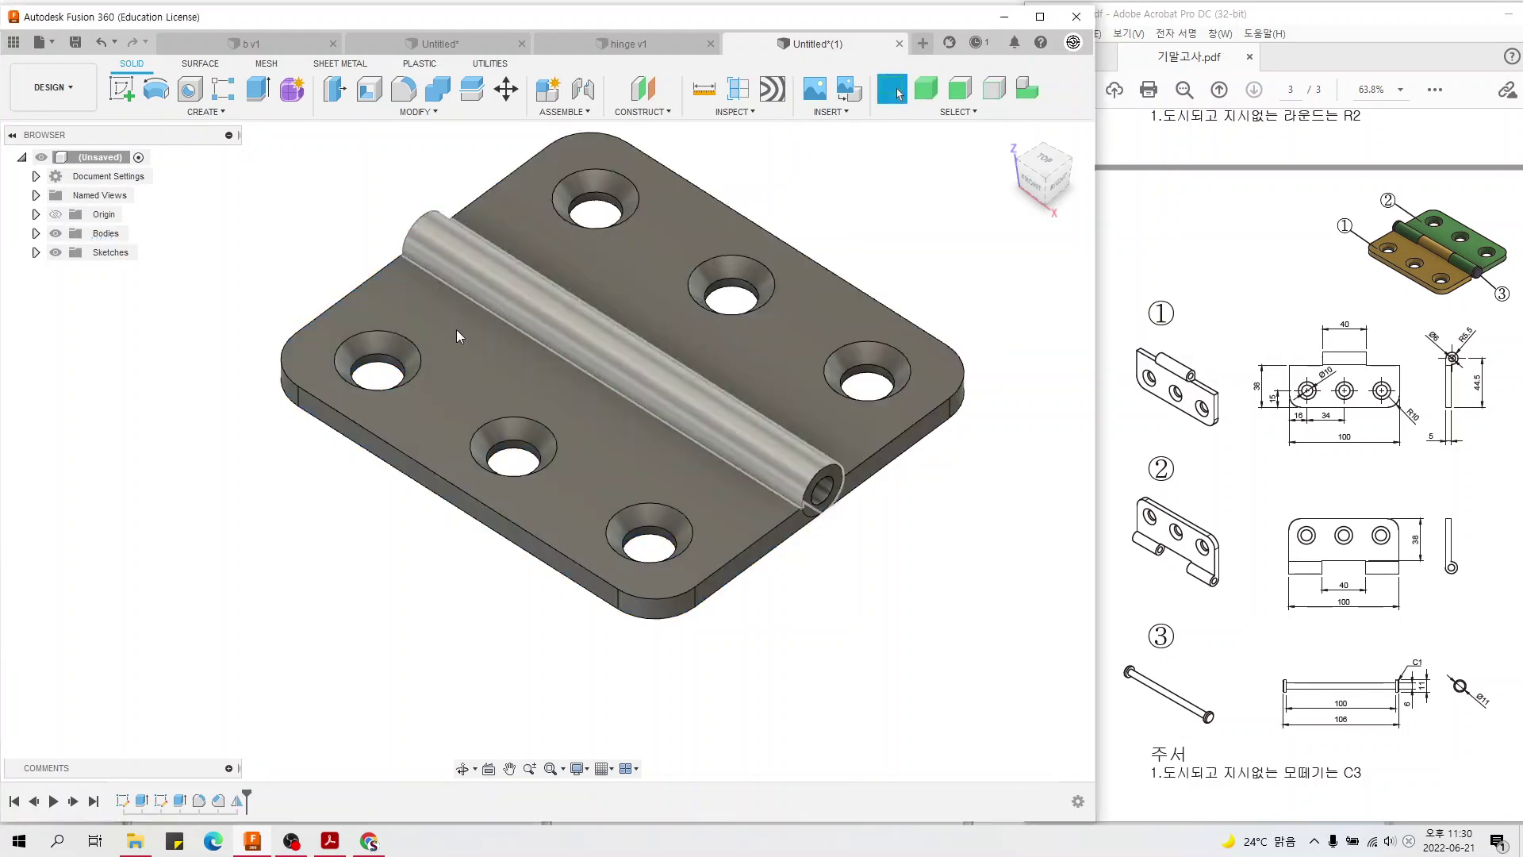
- Check the mirrored leaf by toggling Body1's visibility, then hide Body2
{"action": "left_click", "coordinate": [35, 233]}
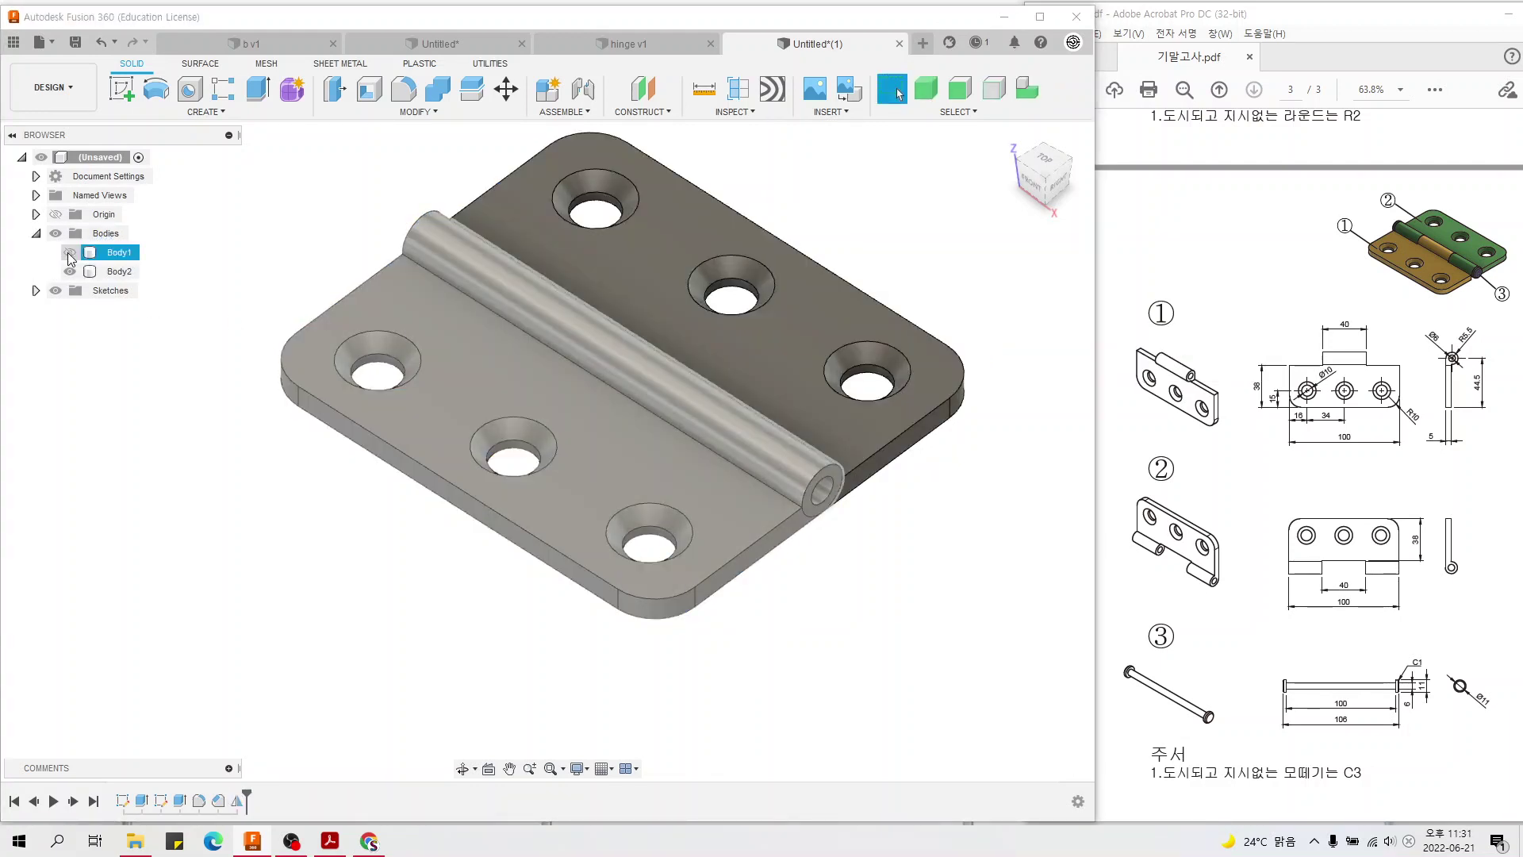
{"action": "left_click", "coordinate": [69, 253]}
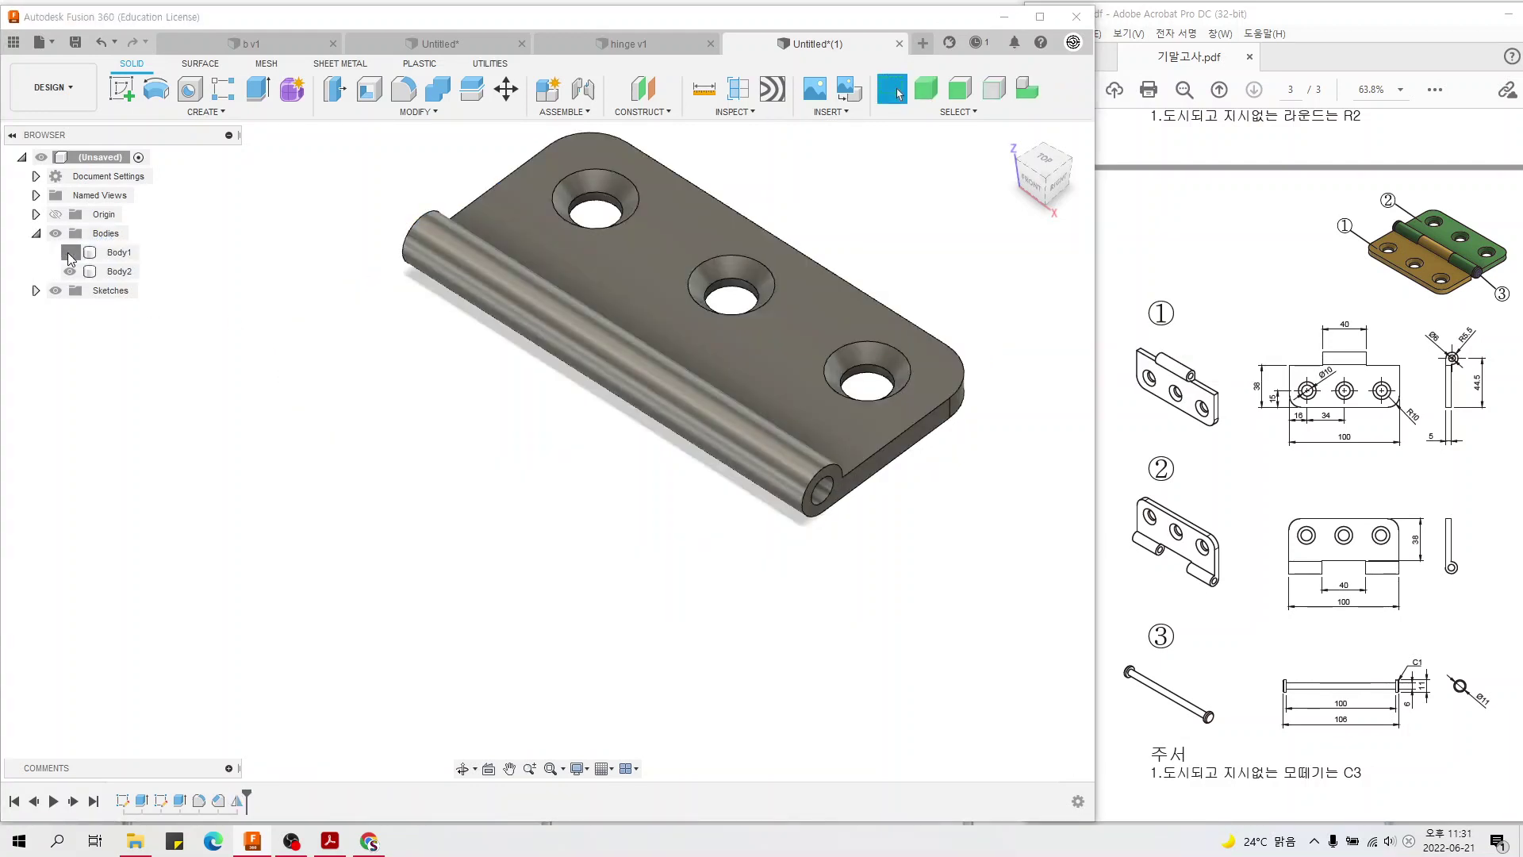
{"action": "left_click", "coordinate": [1040, 163]}
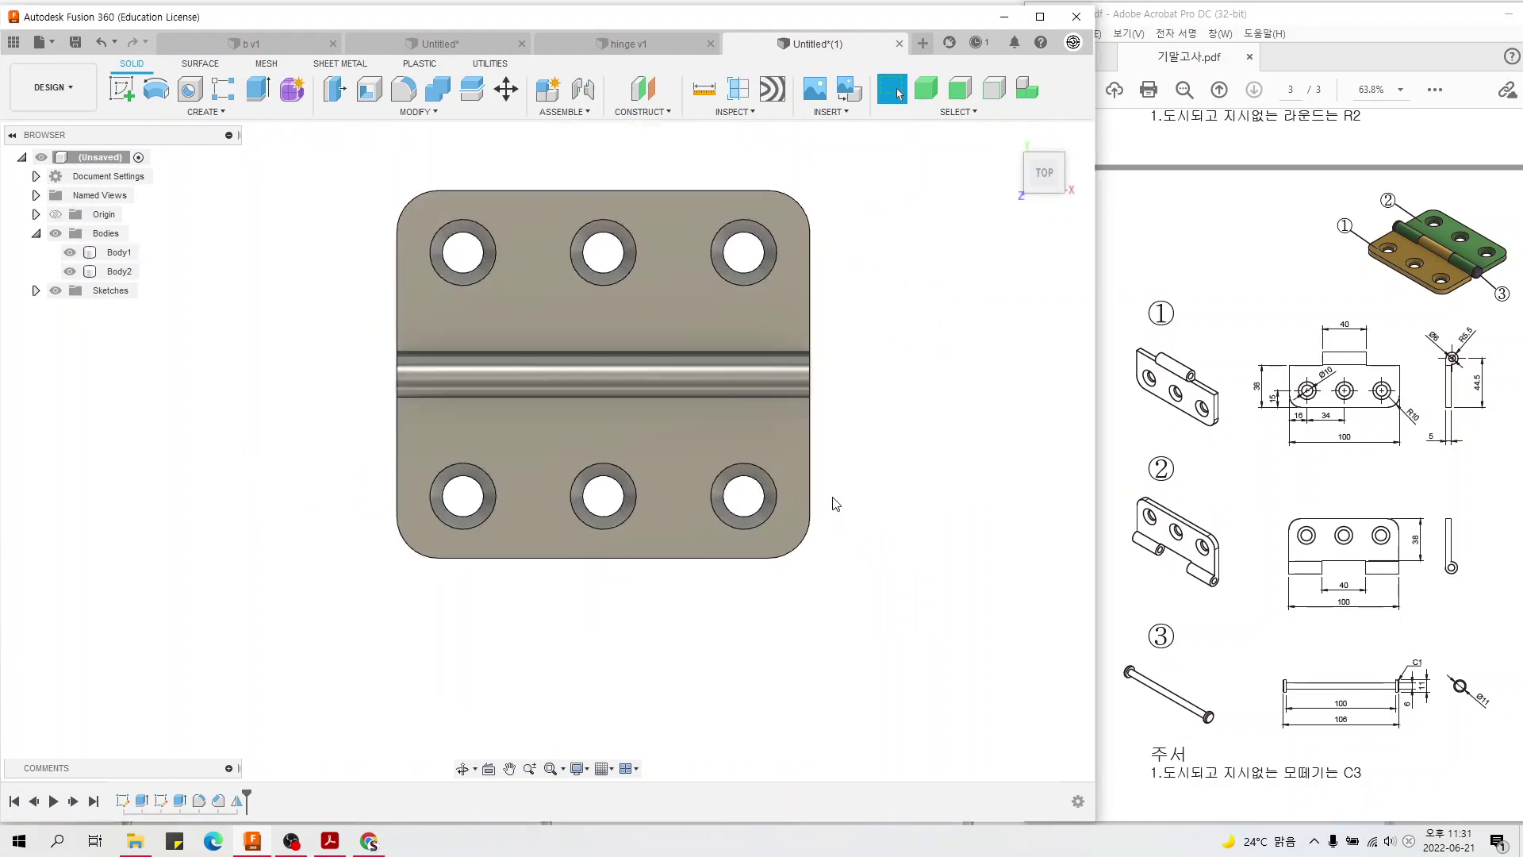
{"action": "left_click", "coordinate": [70, 271]}
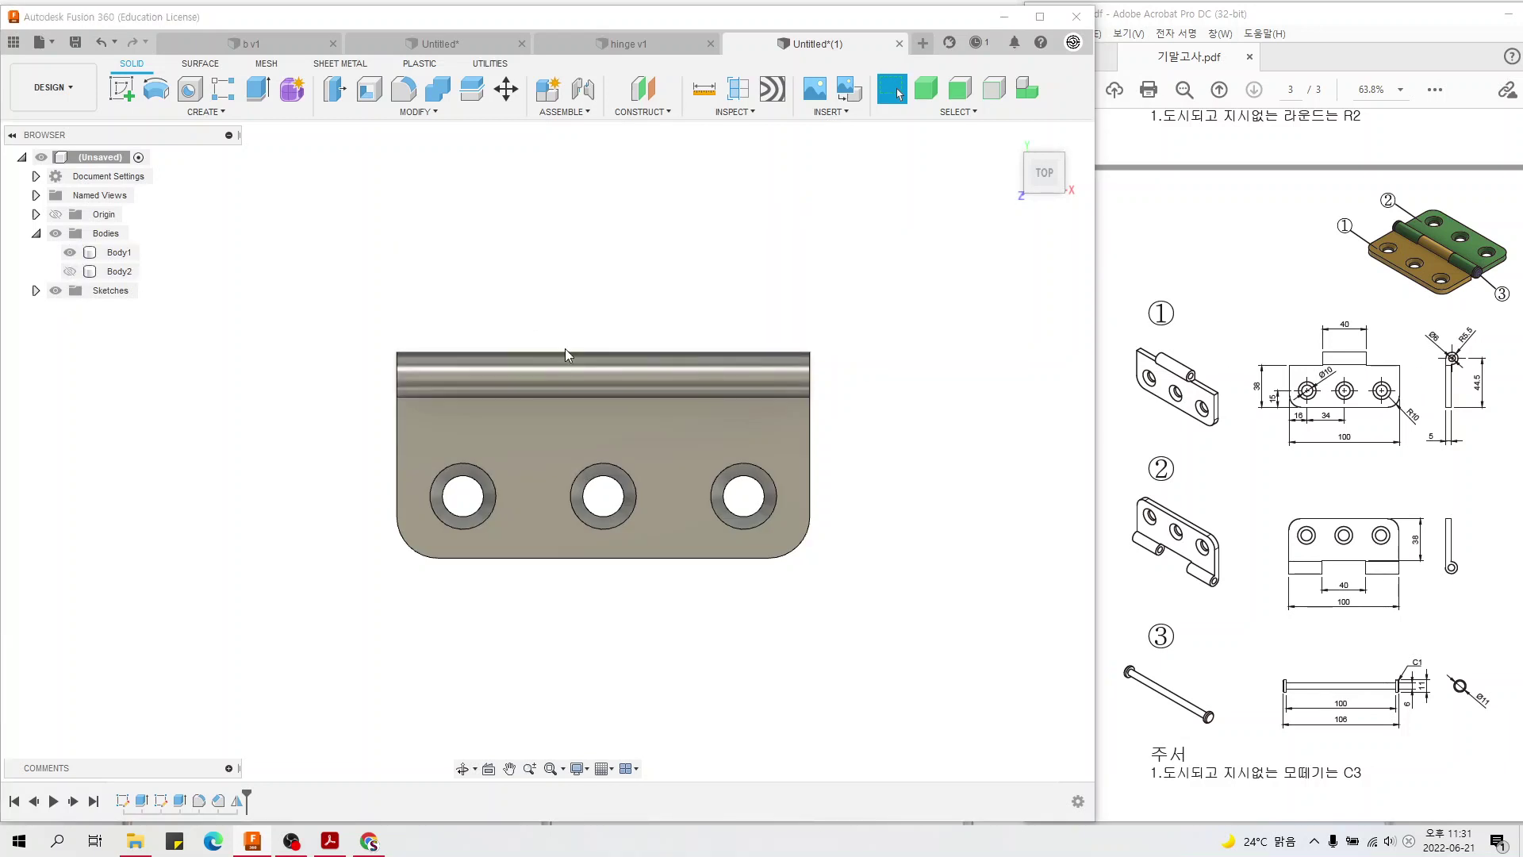
- Start a sketch on the leaf and draw a two-point rectangle across the knuckle's left end
{"action": "left_click", "coordinate": [205, 112]}
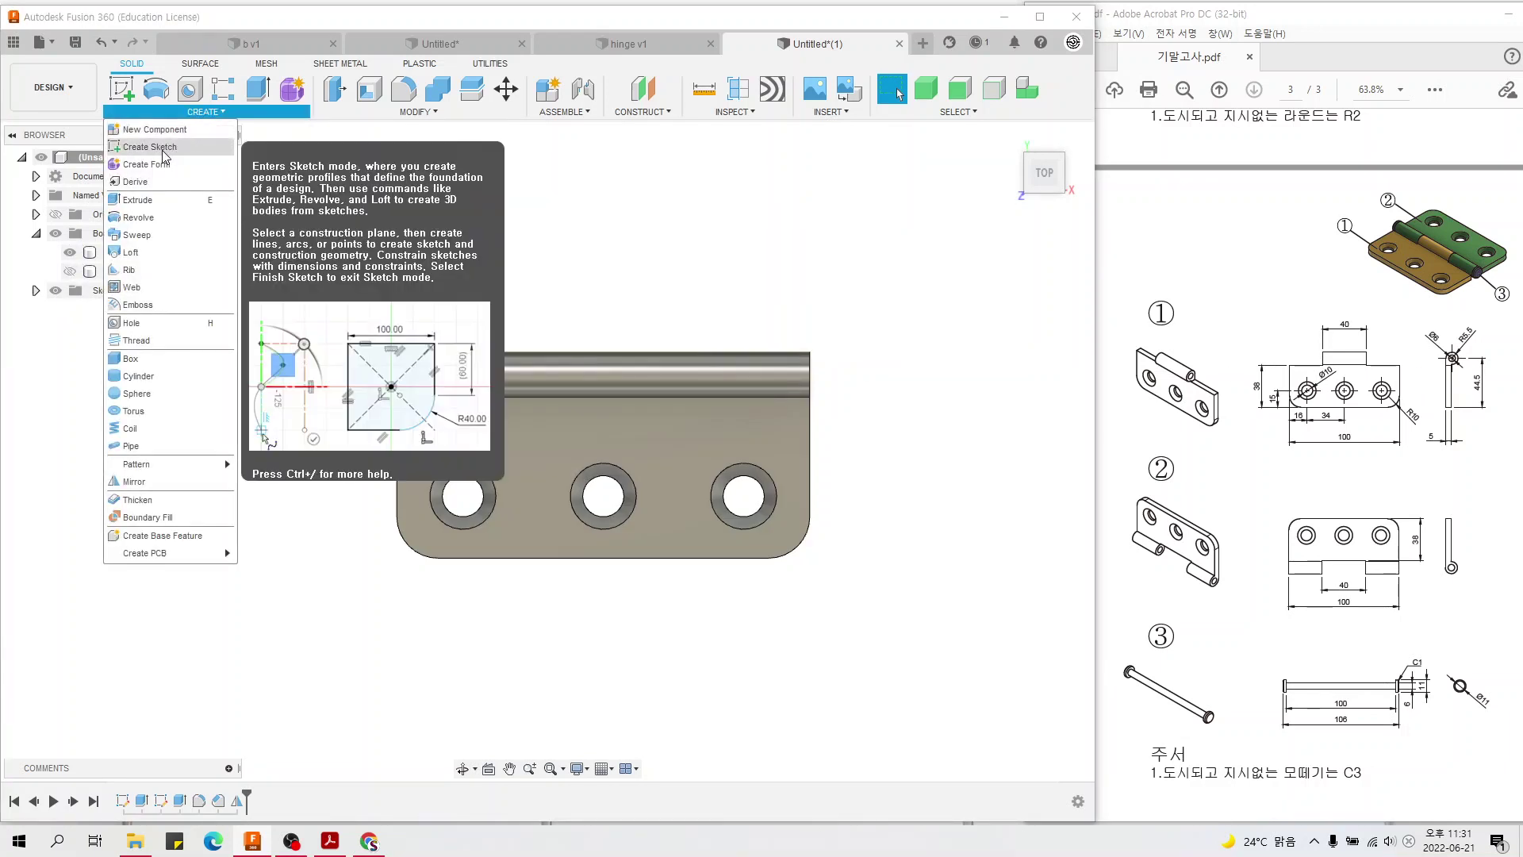
{"action": "left_click", "coordinate": [150, 146]}
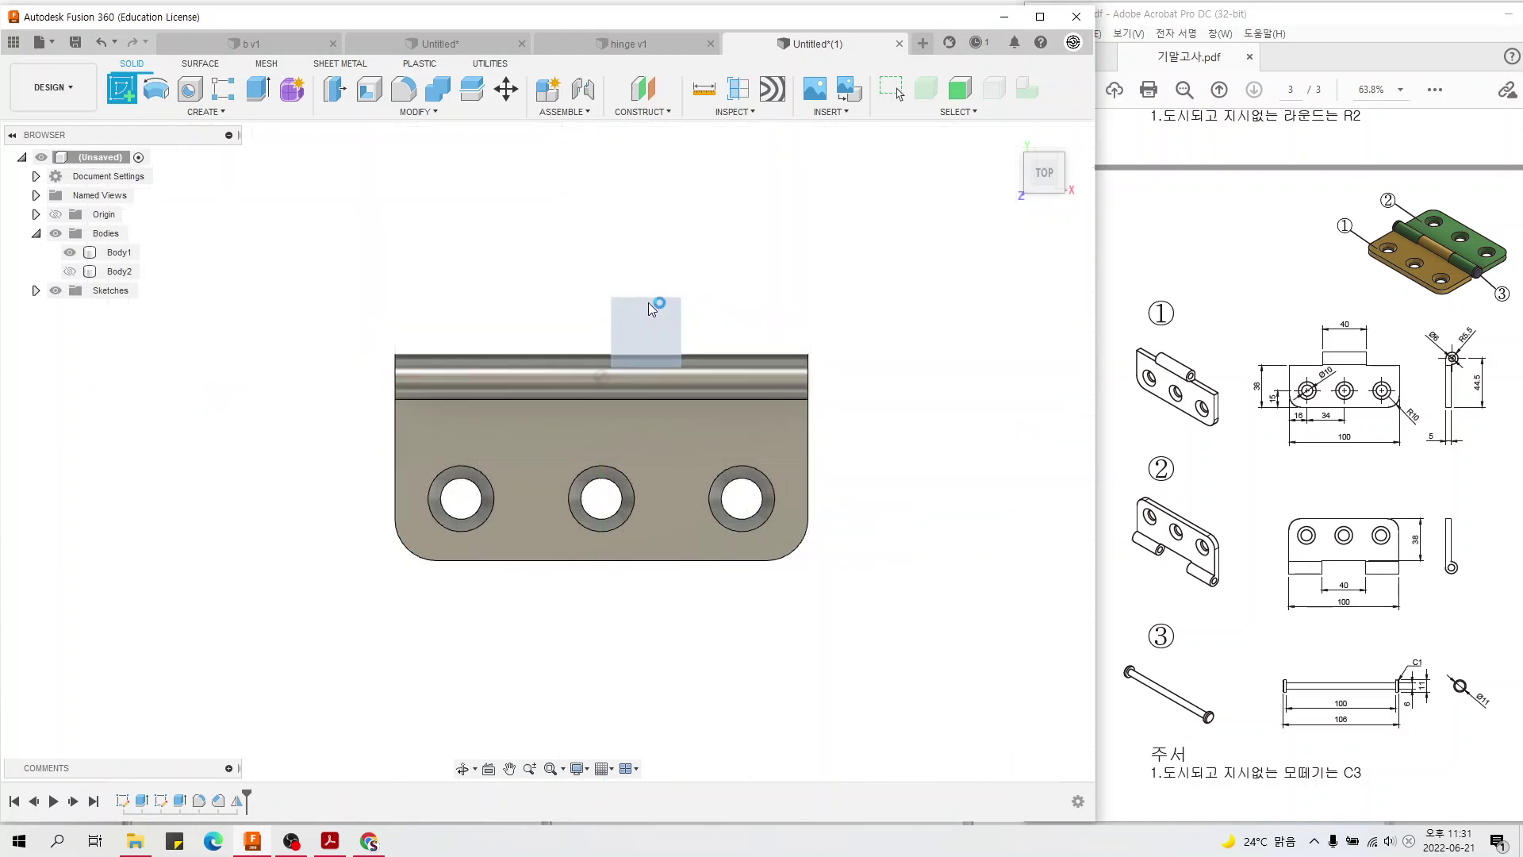
{"action": "left_click", "coordinate": [172, 112]}
{"action": "mouse_move", "coordinate": [143, 146]}
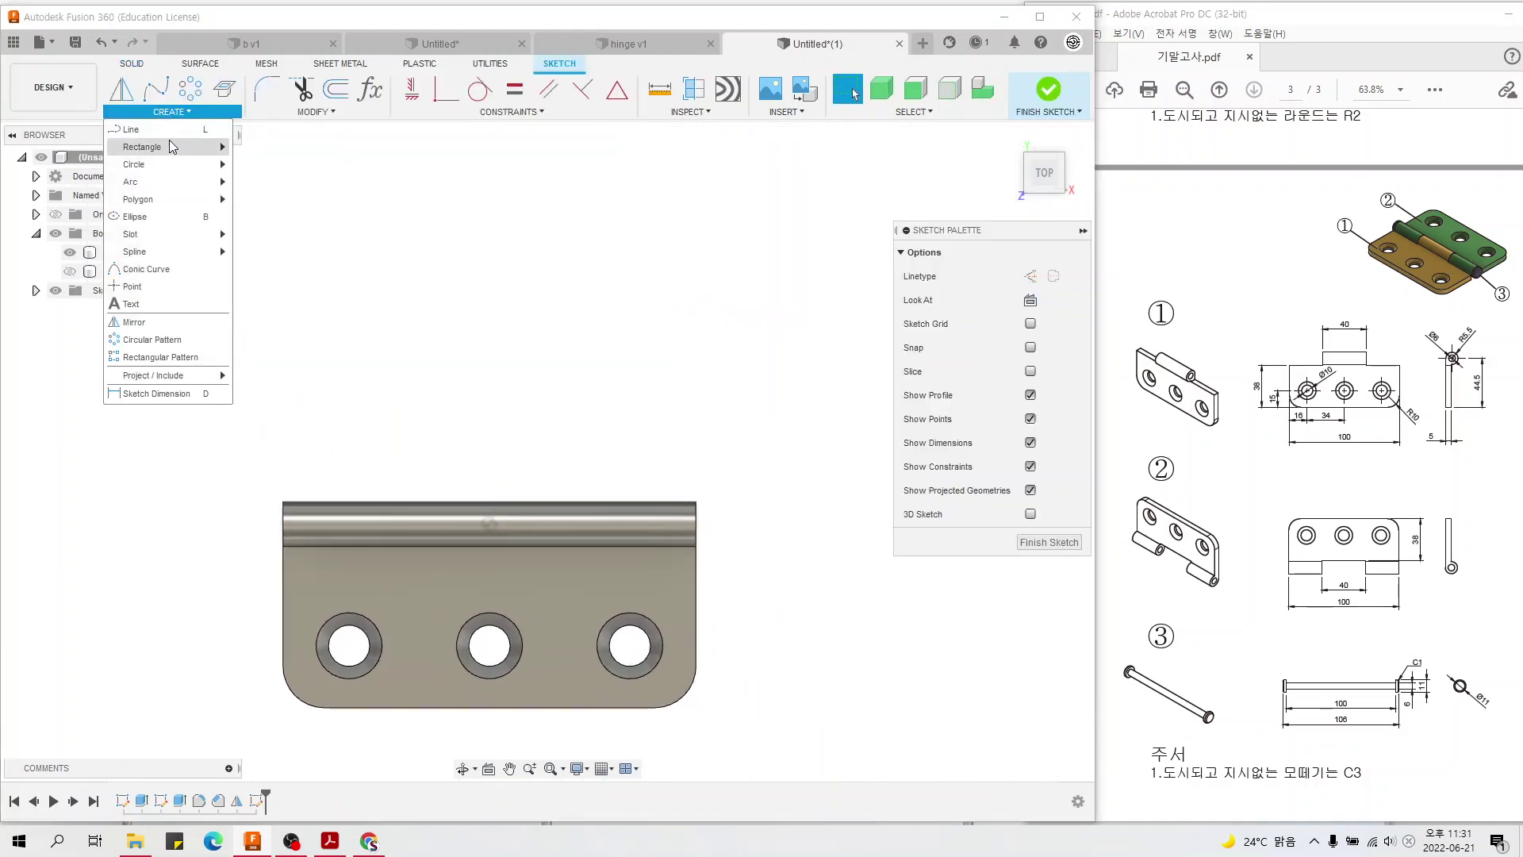
{"action": "left_click", "coordinate": [279, 147]}
{"action": "left_click", "coordinate": [245, 473]}
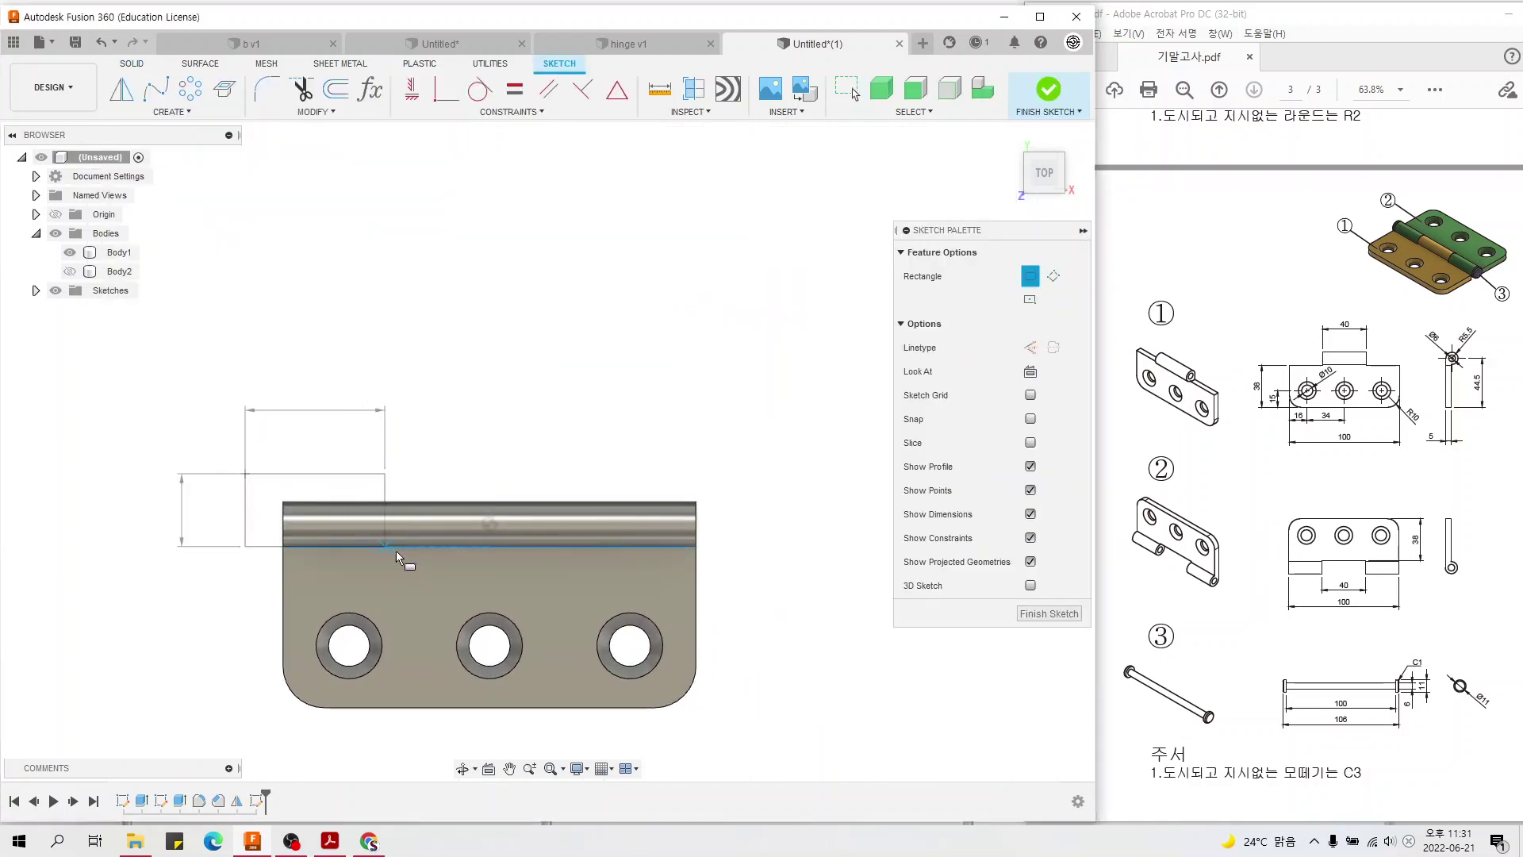
{"action": "left_click", "coordinate": [425, 561]}
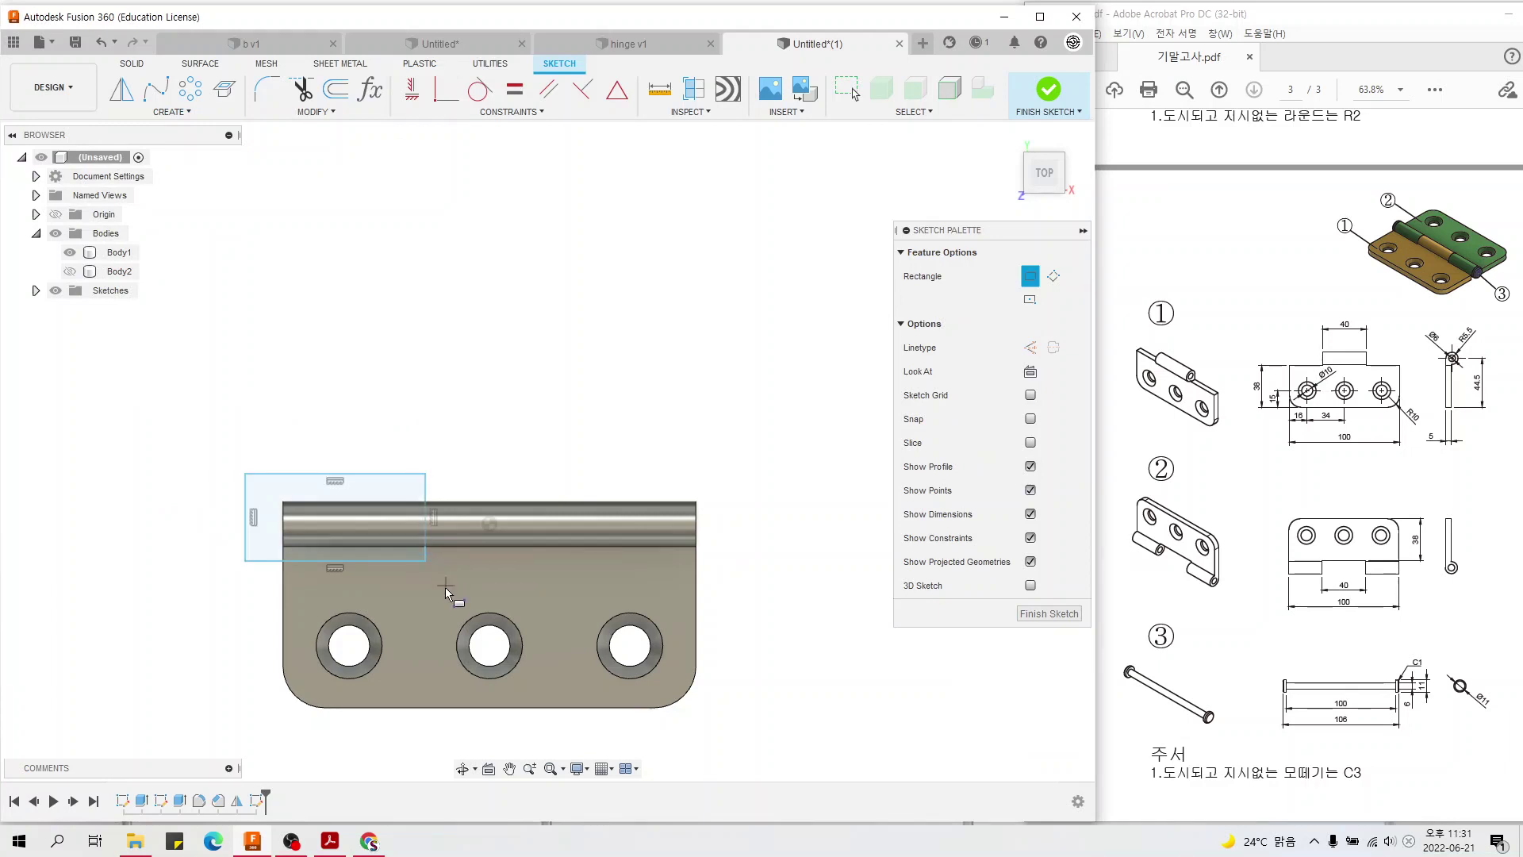
{"action": "key", "text": "Escape"}
- Dimension the rectangle 38 mm above the leaf's bottom edge and 30 mm from its left end
{"action": "left_click", "coordinate": [469, 714]}
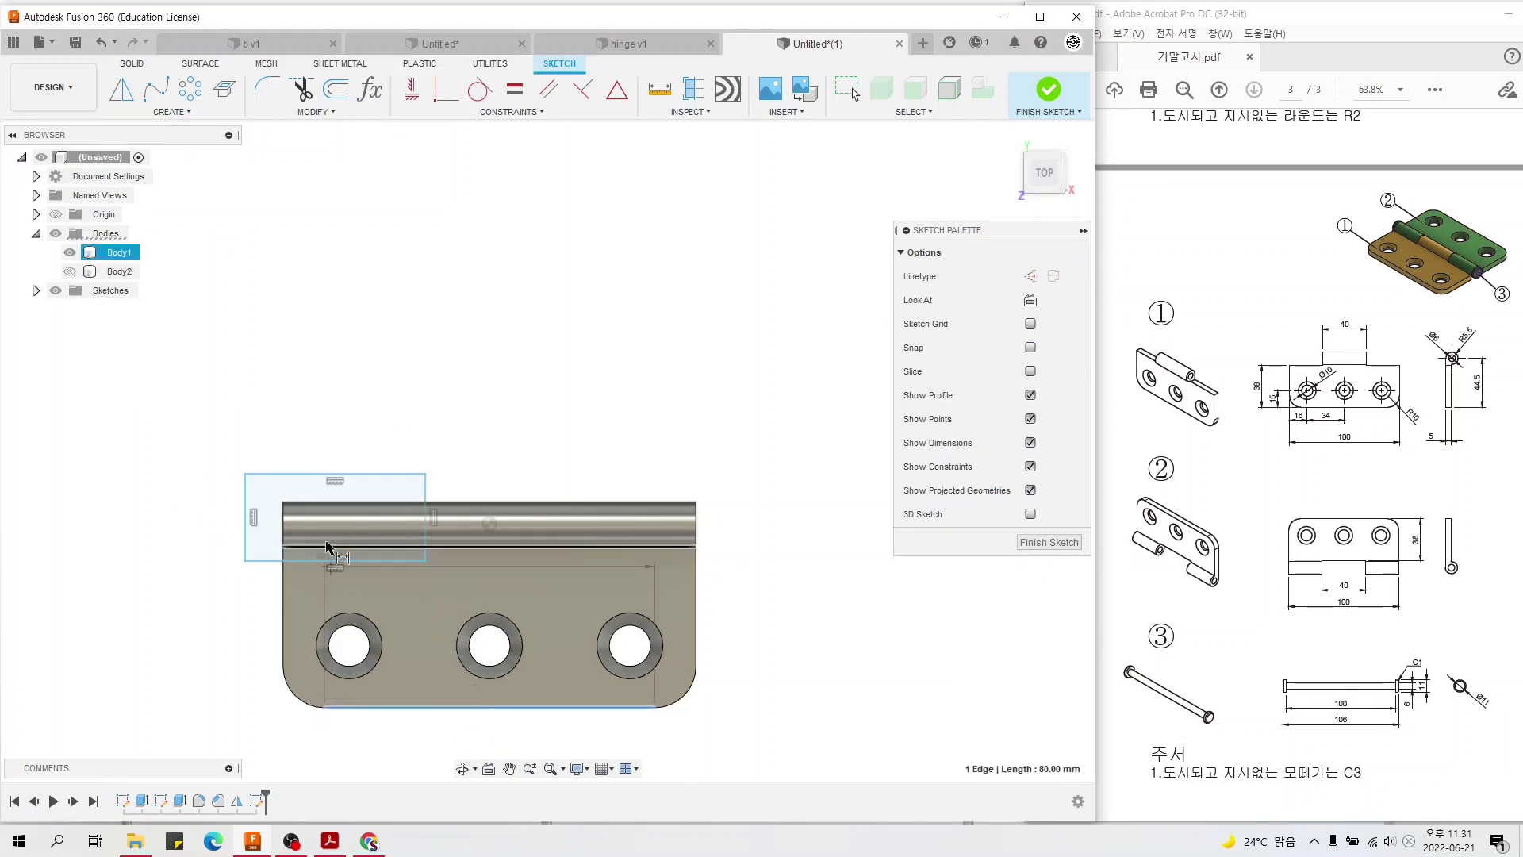
{"action": "left_click", "coordinate": [343, 560], "text": "shift"}
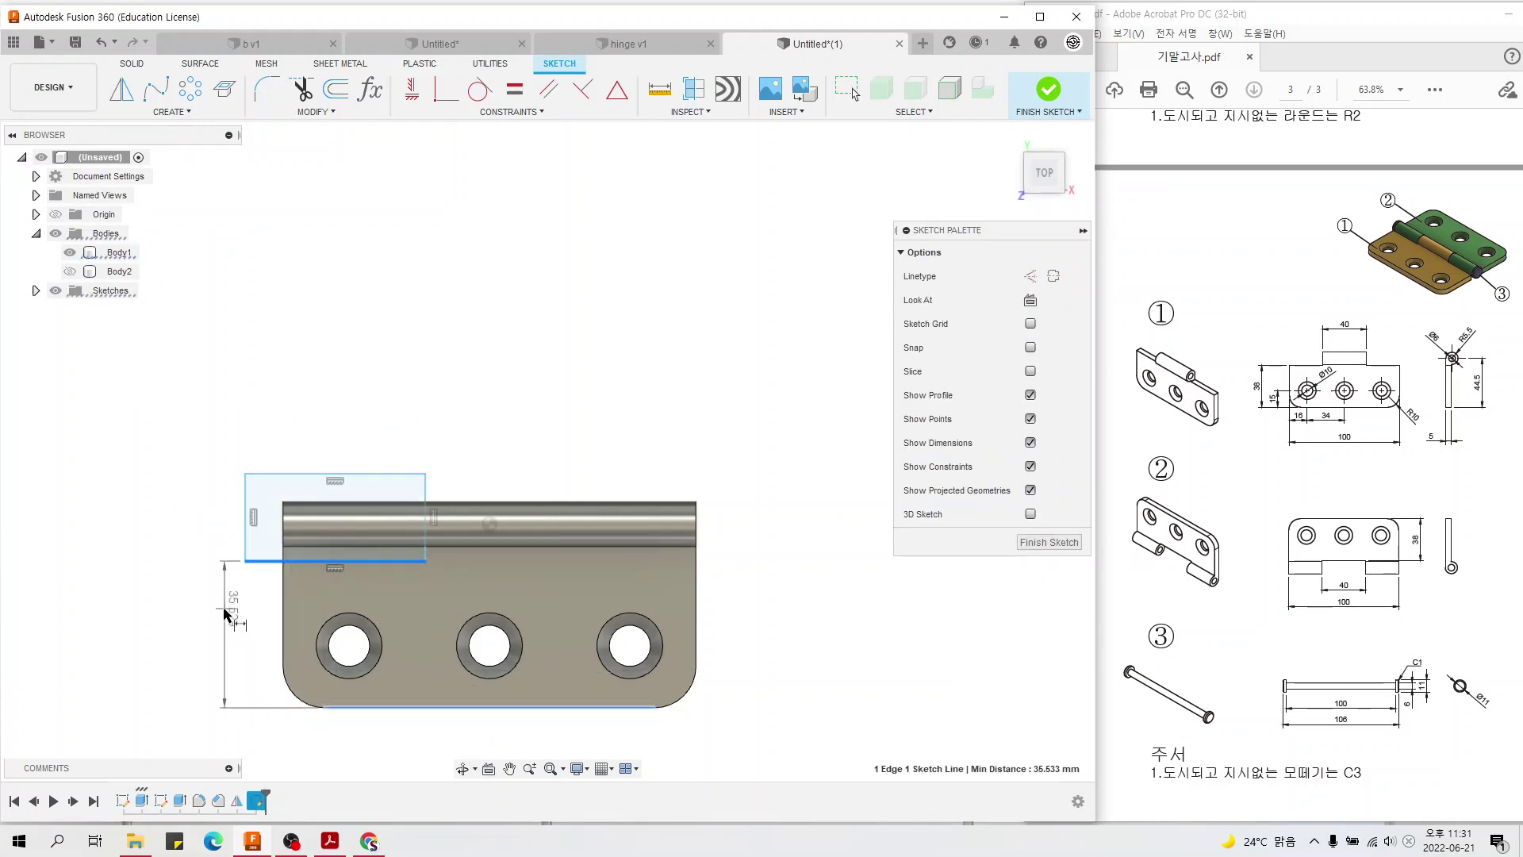
{"action": "left_click", "coordinate": [194, 617]}
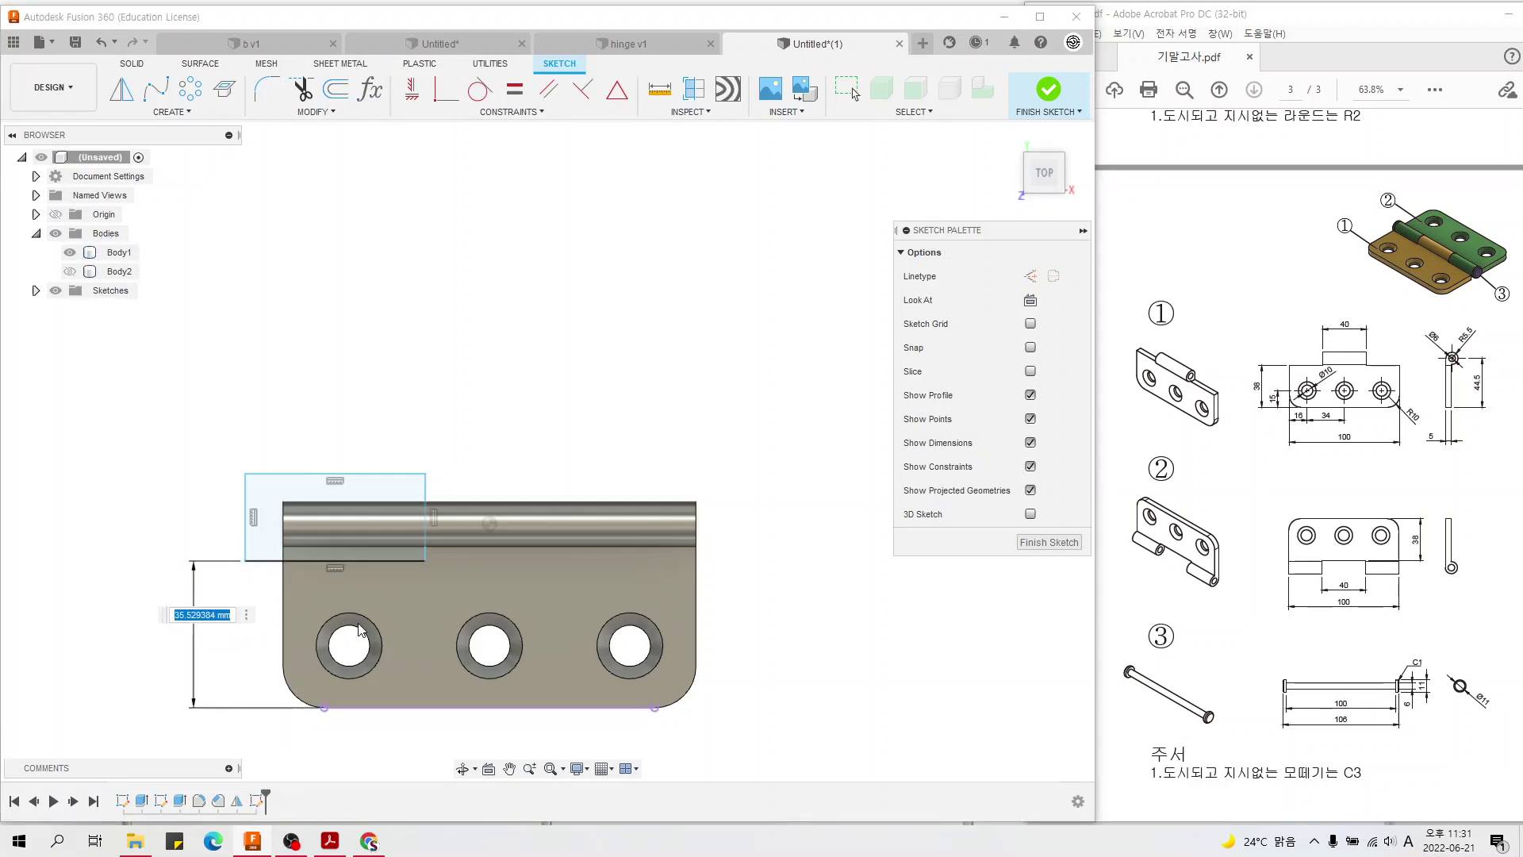
{"action": "type", "text": "38"}
{"action": "key", "text": "Return"}
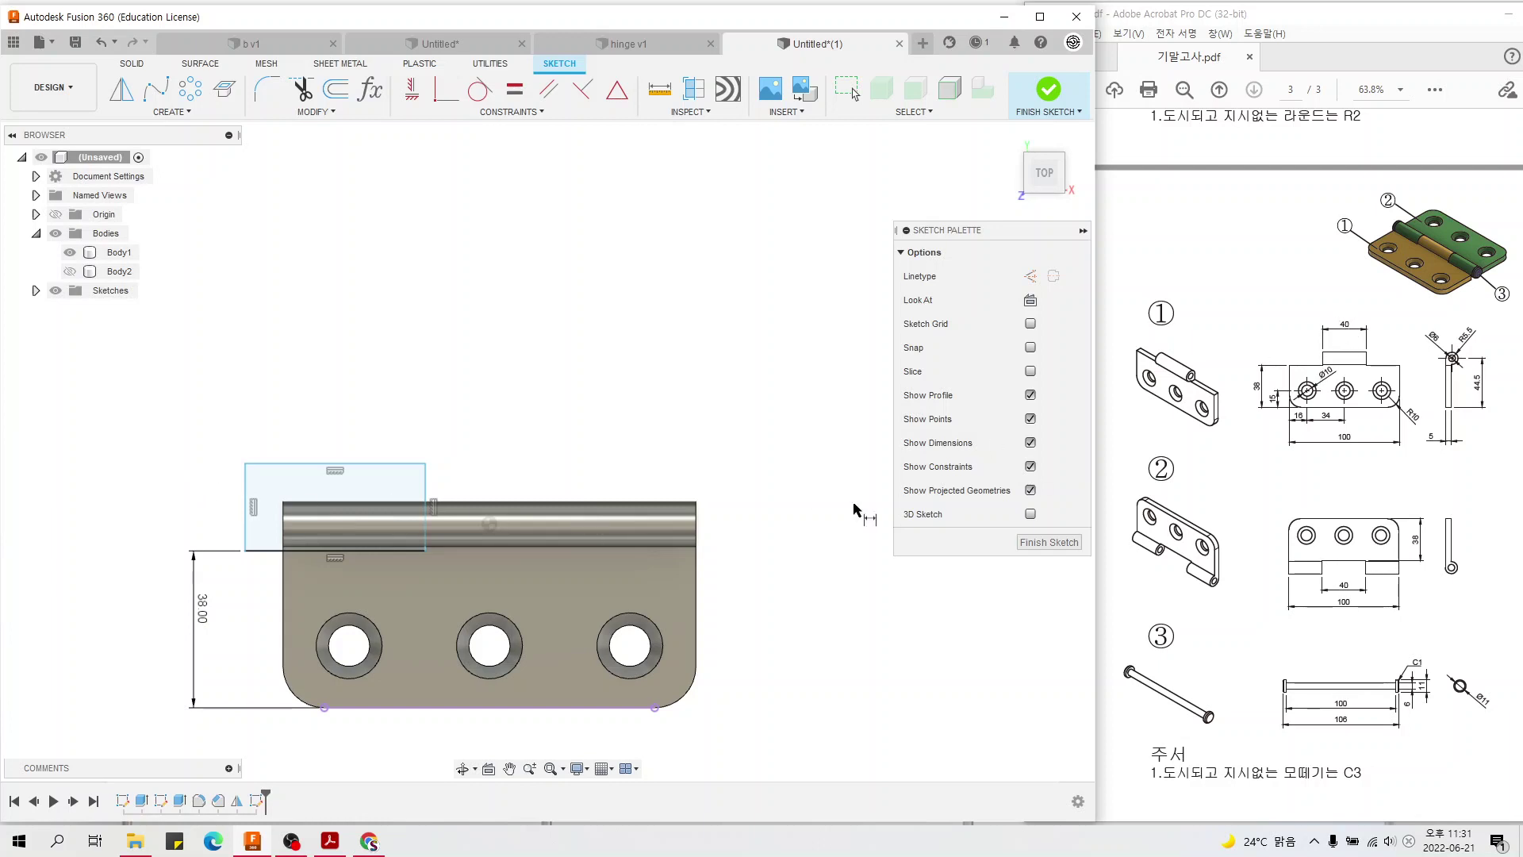
{"action": "left_click", "coordinate": [283, 611]}
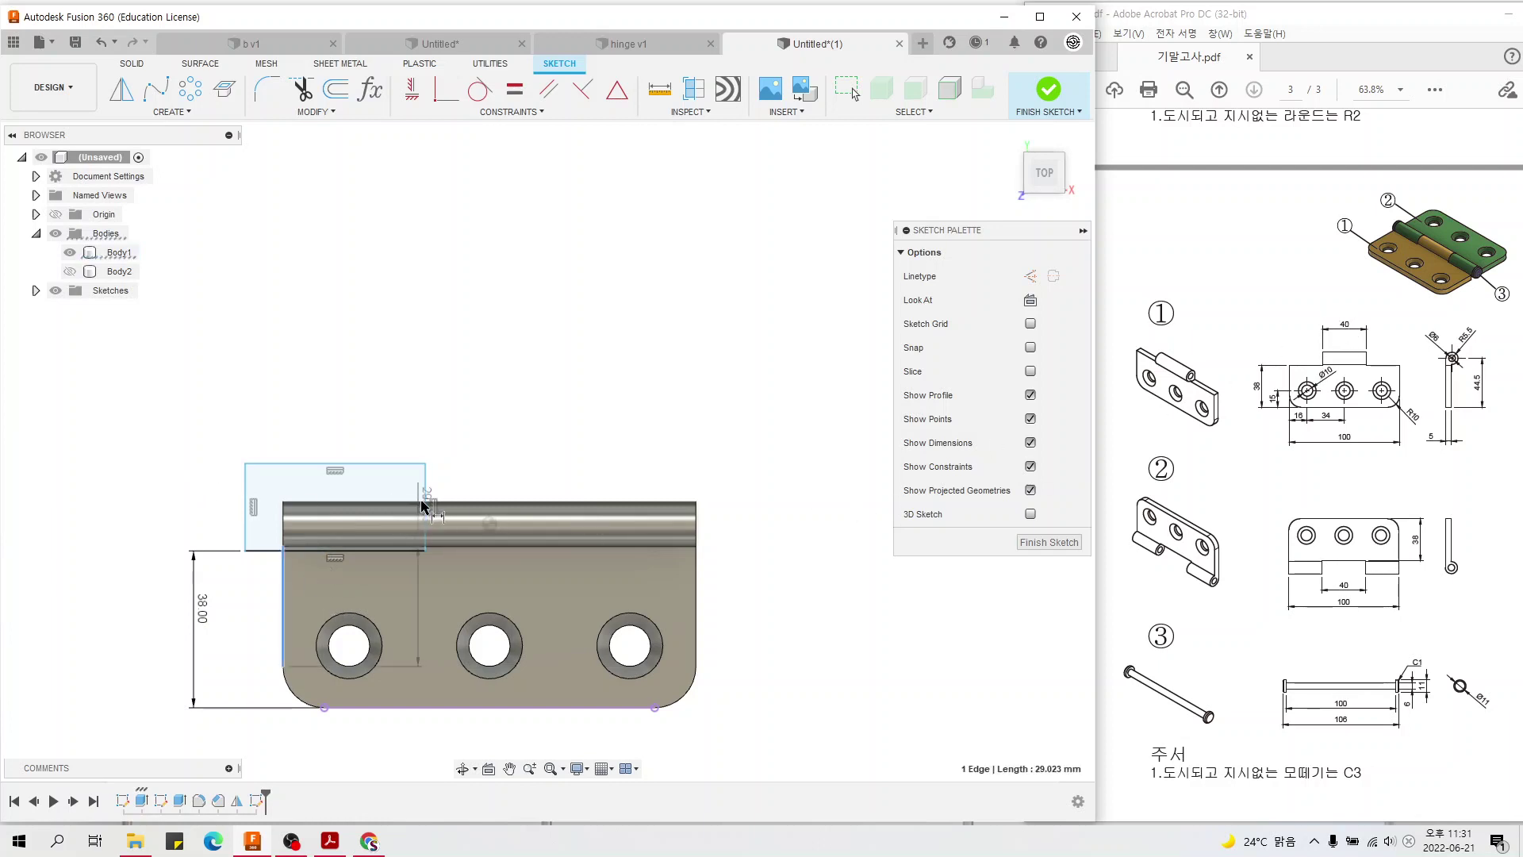
{"action": "left_click", "coordinate": [426, 501]}
{"action": "left_click", "coordinate": [476, 380]}
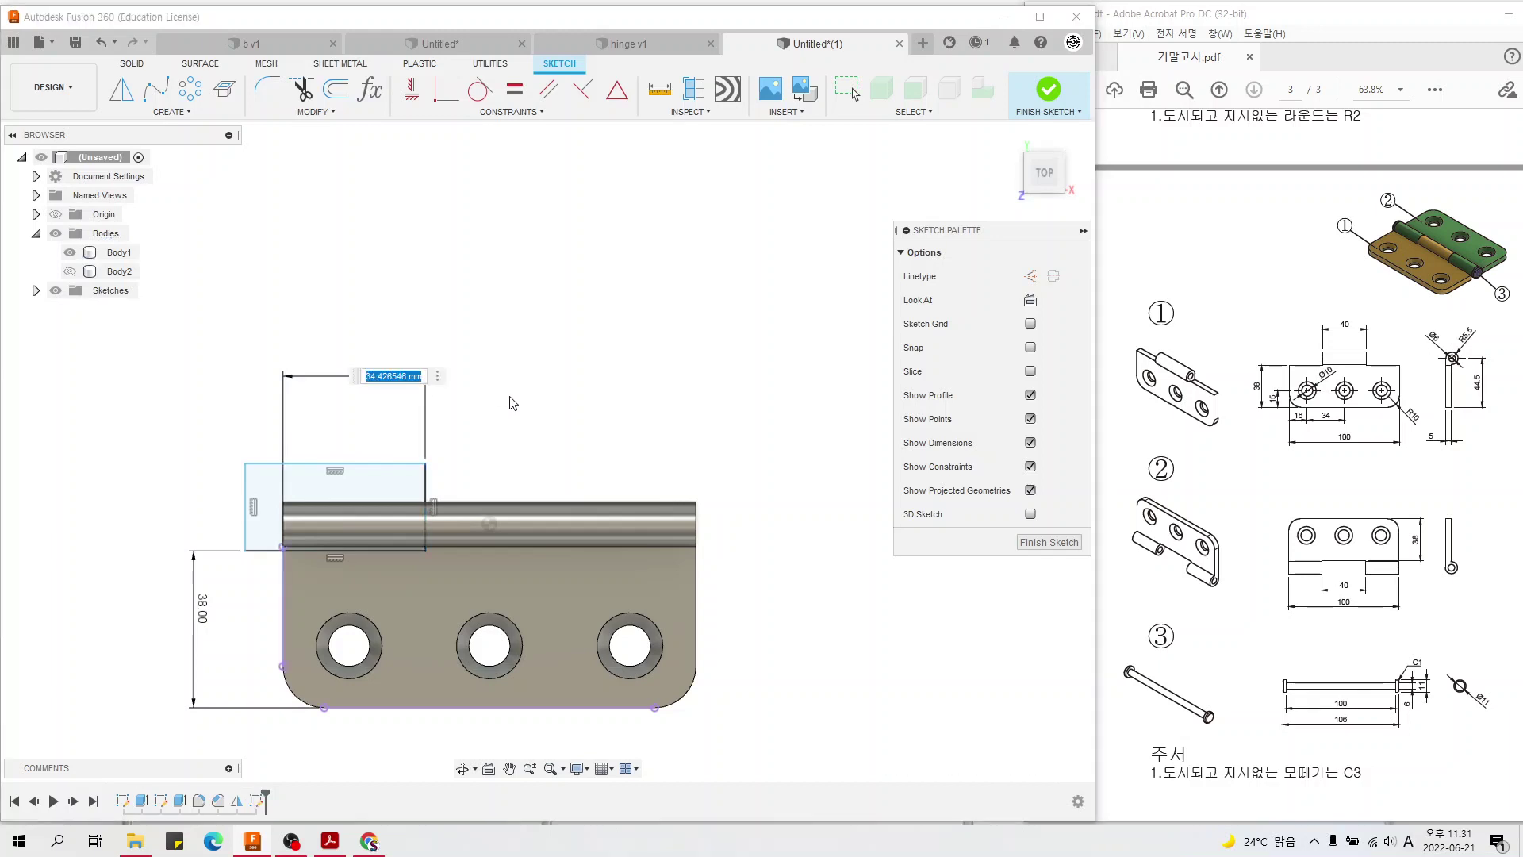
{"action": "type", "text": "30"}
{"action": "key", "text": "Return"}
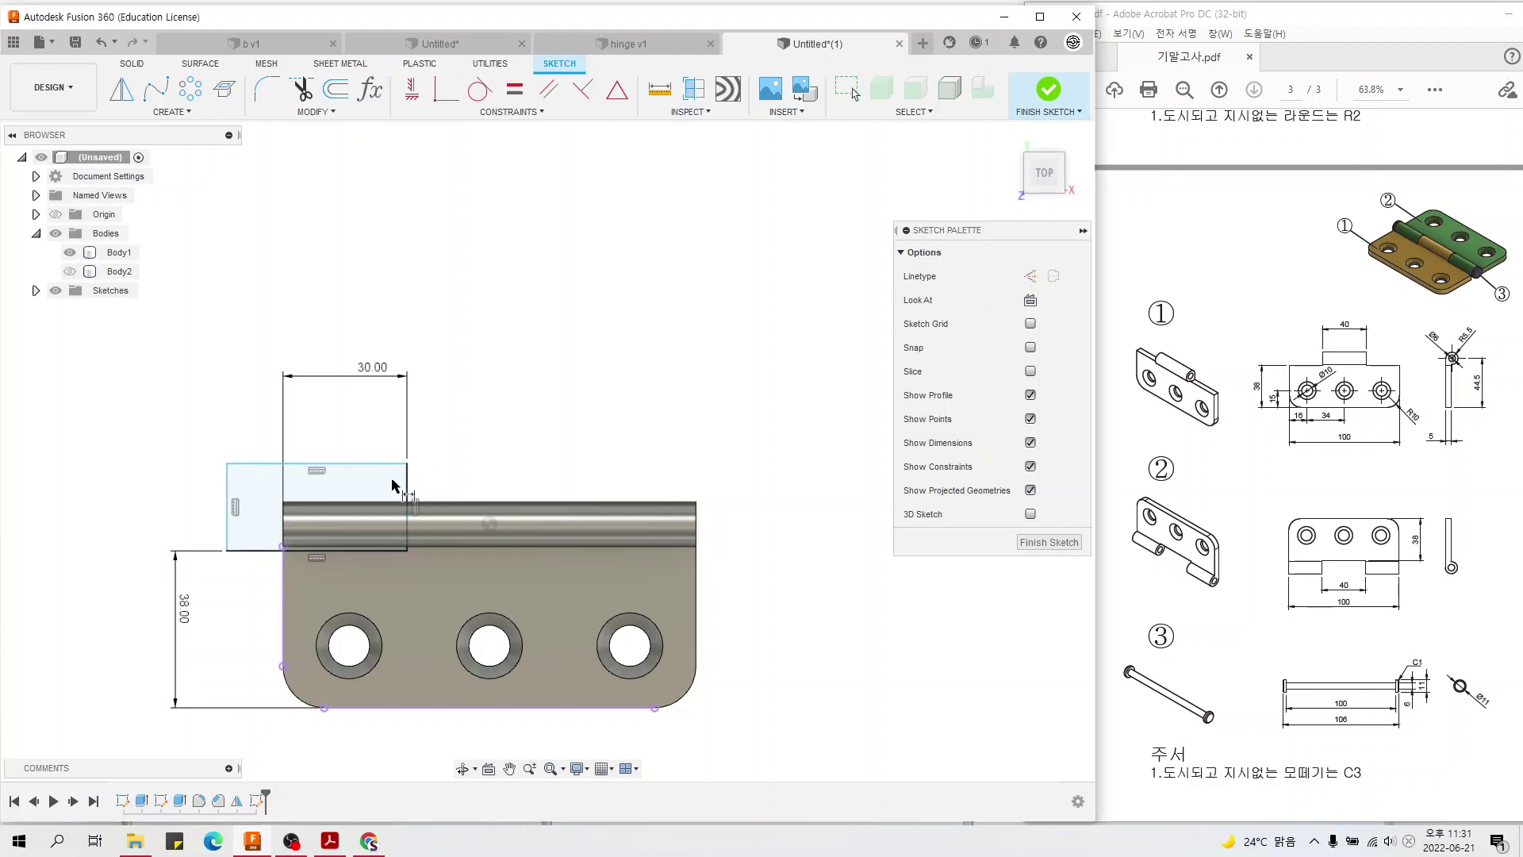
- Finish the sketch and extrude-cut the rectangle Symmetric with All extent through the leaf
{"action": "left_click", "coordinate": [1048, 89]}
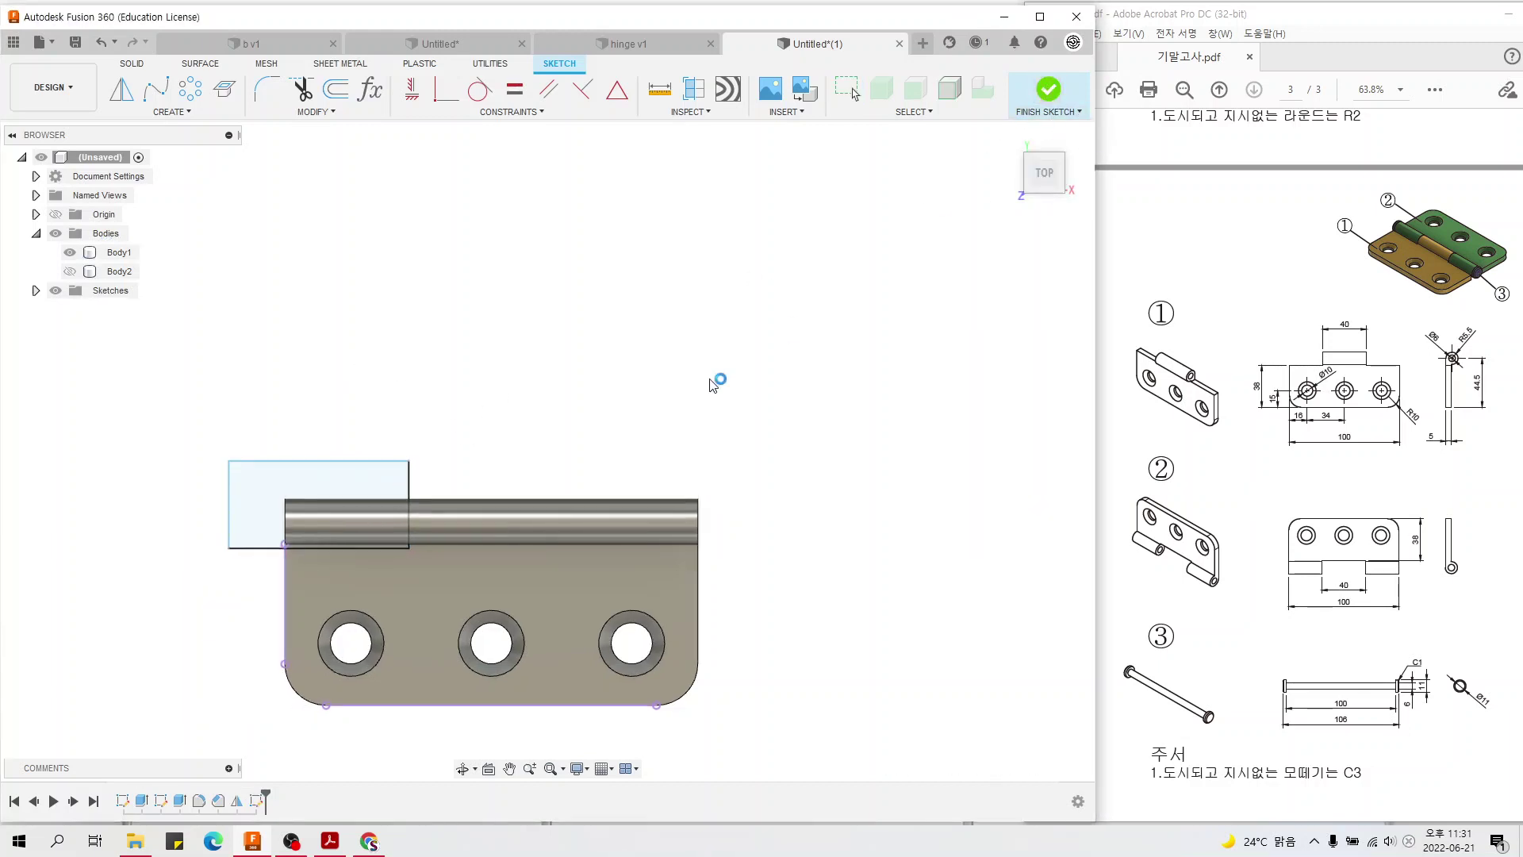
{"action": "mouse_move", "coordinate": [714, 400]}
{"action": "middle_mouse_down", "text": "shift"}
{"action": "mouse_move", "coordinate": [562, 458]}
{"action": "mouse_move", "coordinate": [642, 407]}
{"action": "middle_mouse_up", "text": "shift"}
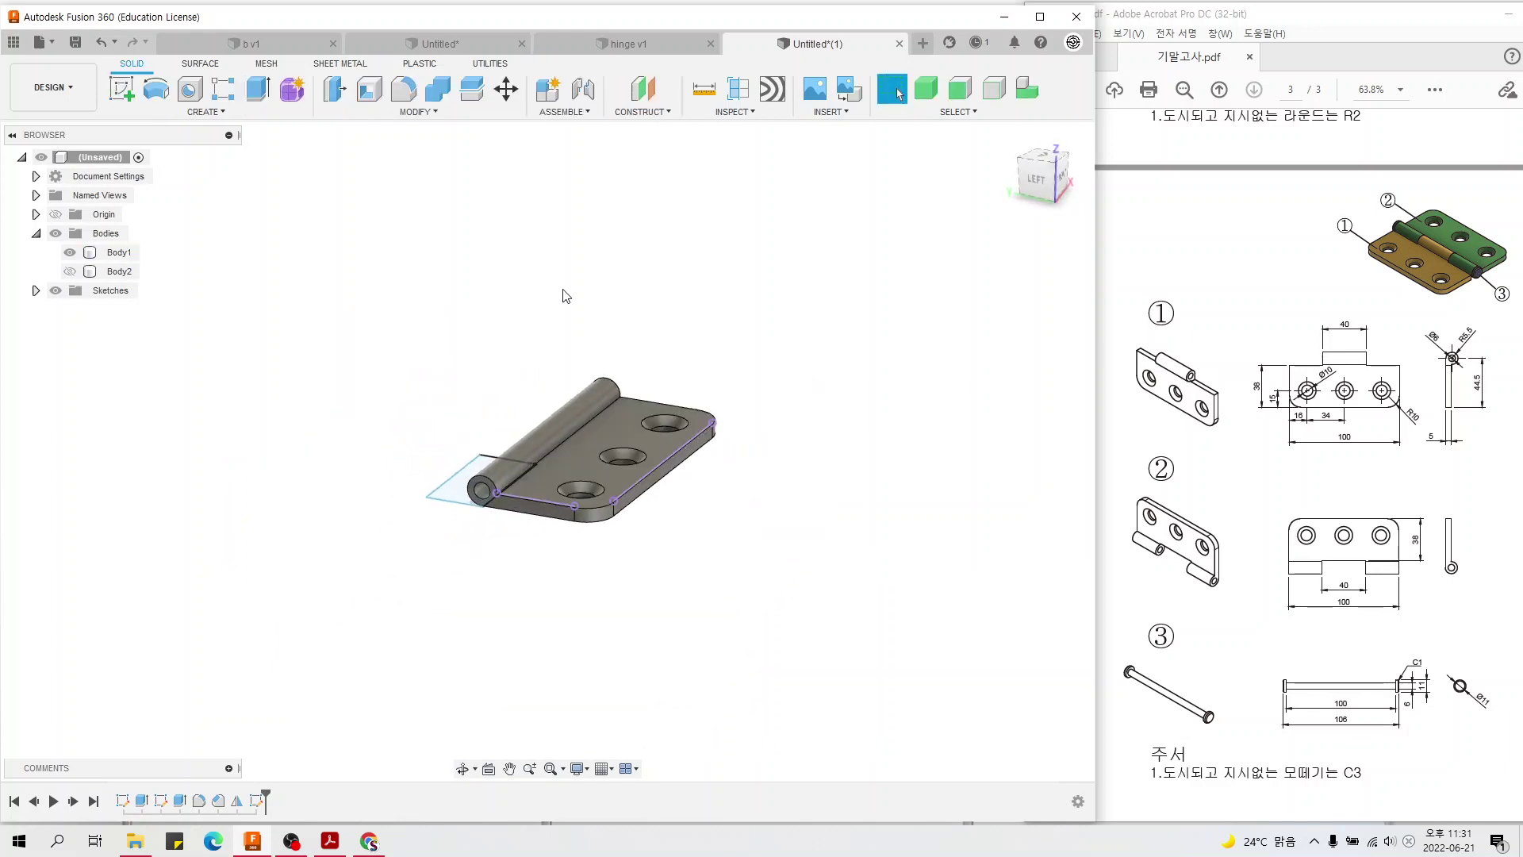
{"action": "left_click", "coordinate": [259, 88]}
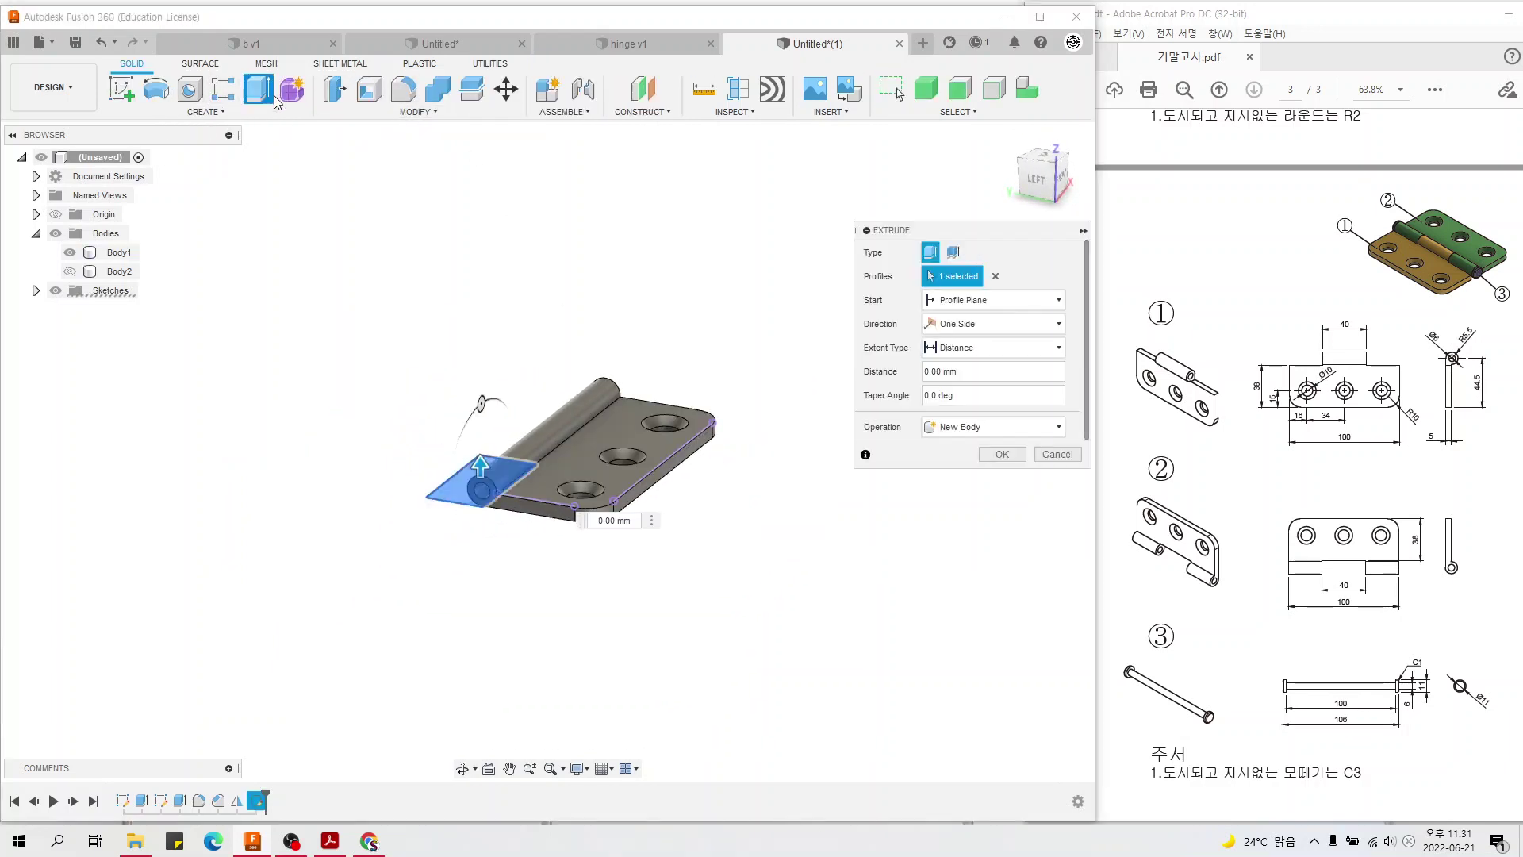
{"action": "left_click", "coordinate": [967, 324]}
{"action": "left_click", "coordinate": [968, 381]}
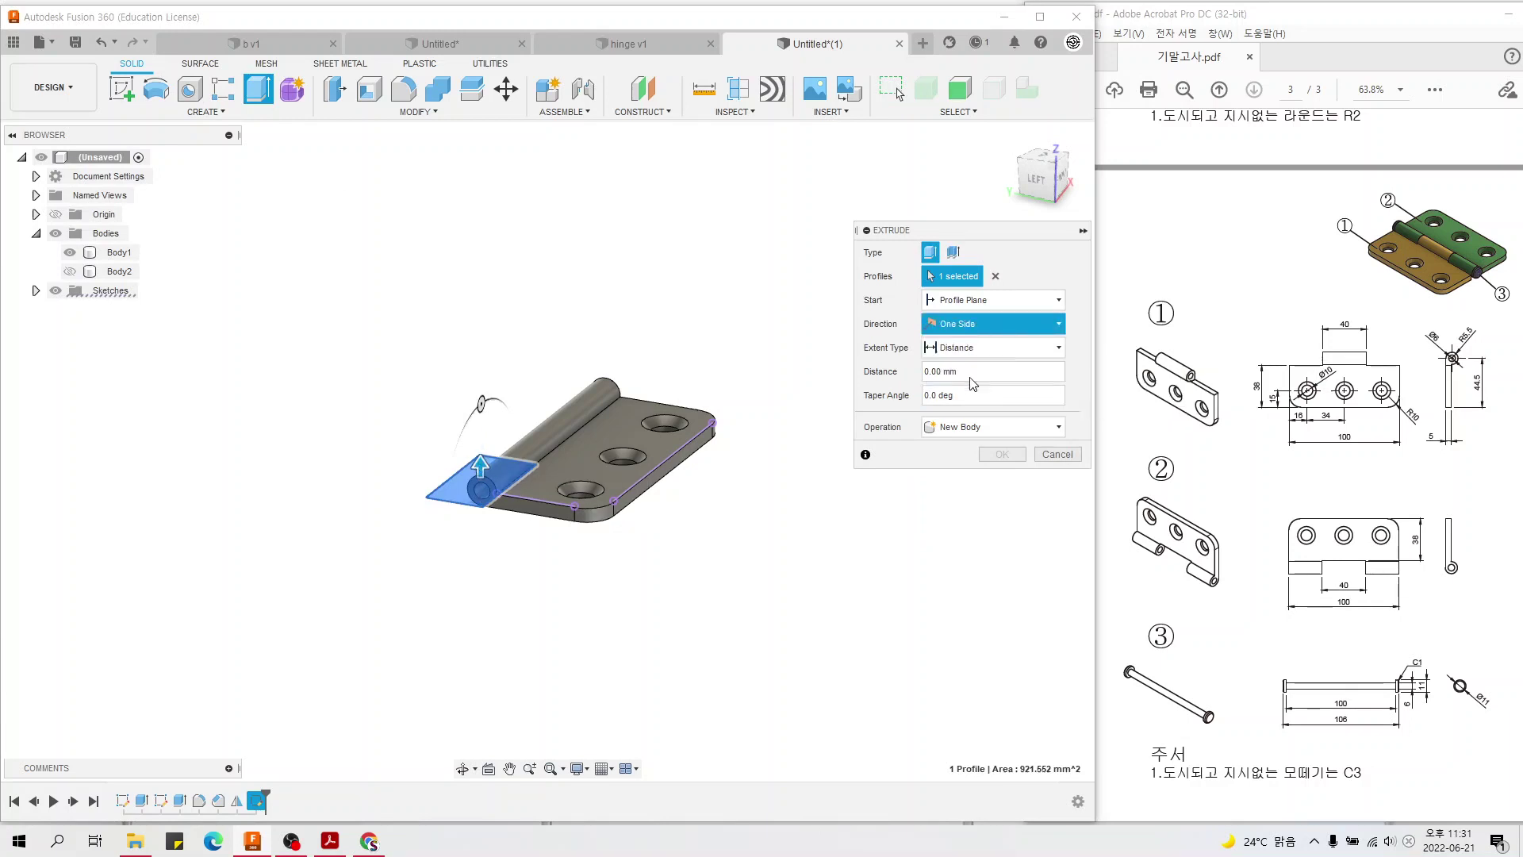
{"action": "left_click", "coordinate": [1018, 349]}
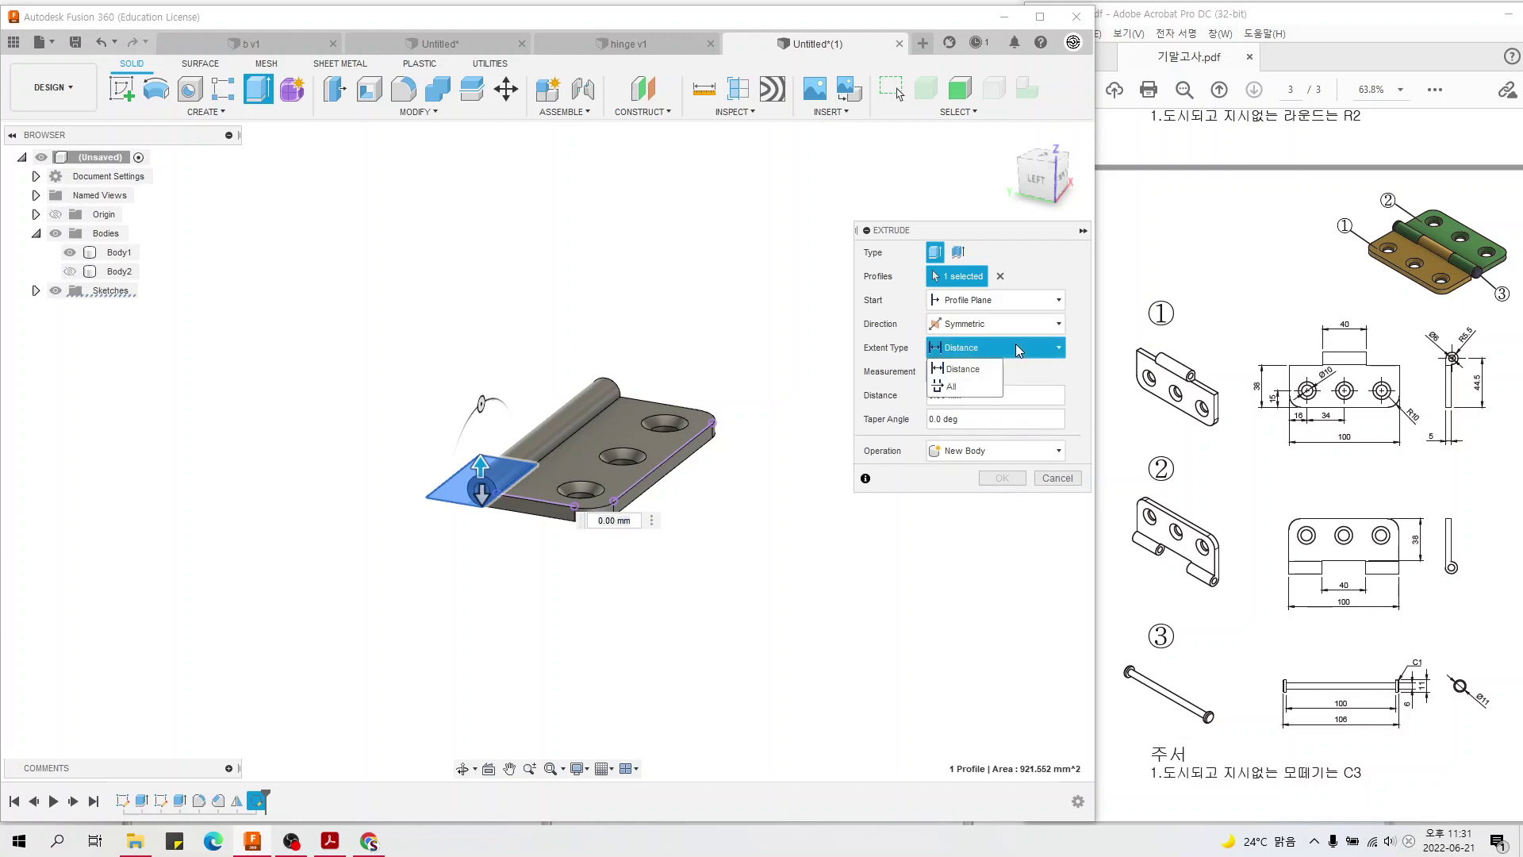
{"action": "left_click", "coordinate": [952, 386]}
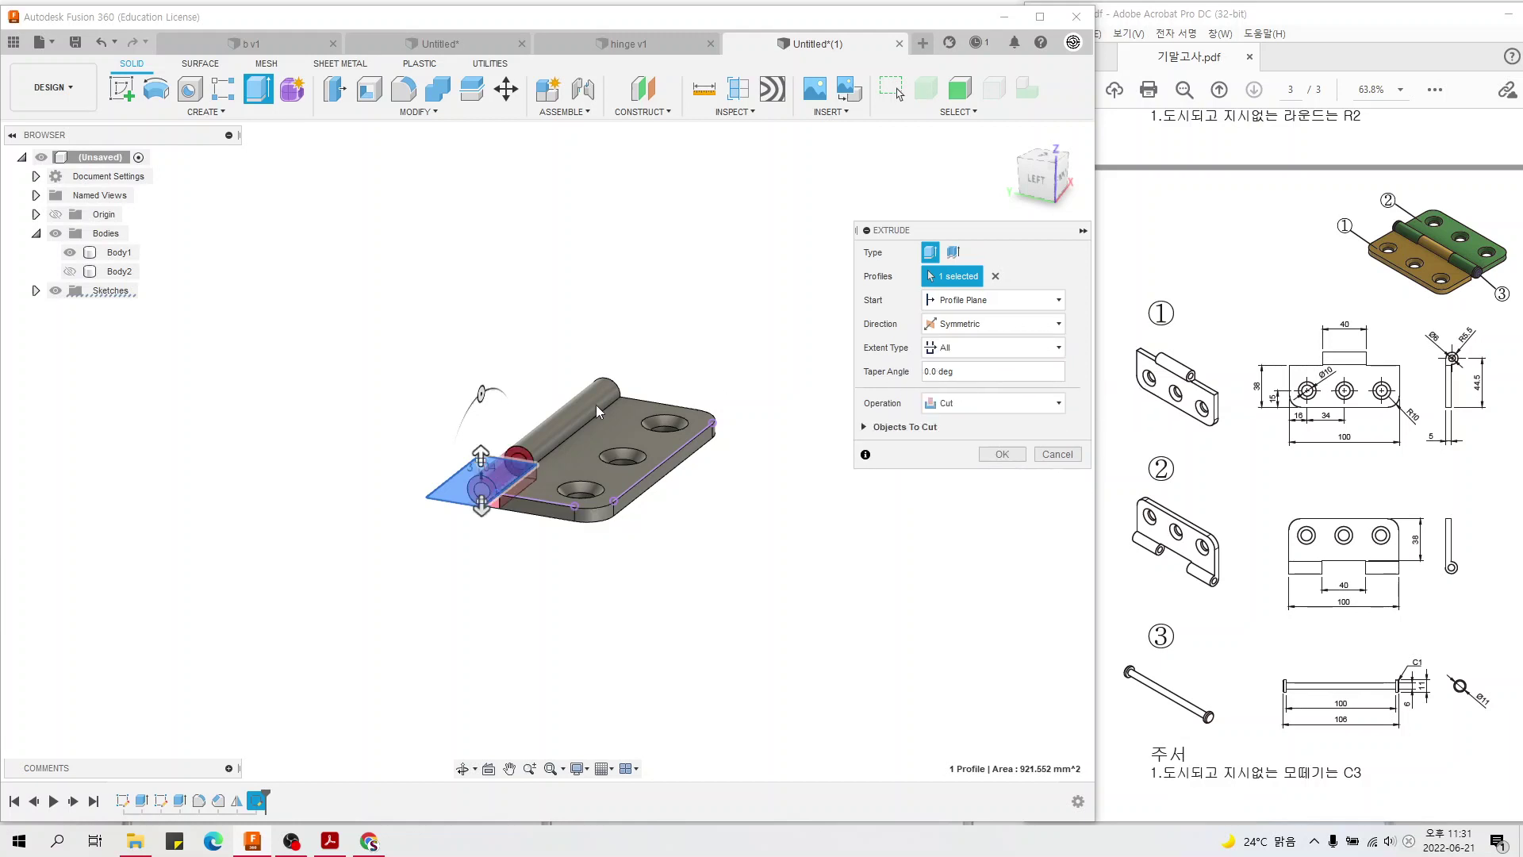
{"action": "left_click", "coordinate": [1003, 454]}
{"action": "mouse_move", "coordinate": [560, 511]}
{"action": "middle_mouse_down", "text": "shift"}
{"action": "mouse_move", "coordinate": [670, 507]}
{"action": "mouse_move", "coordinate": [559, 504]}
{"action": "middle_mouse_up", "text": "shift"}
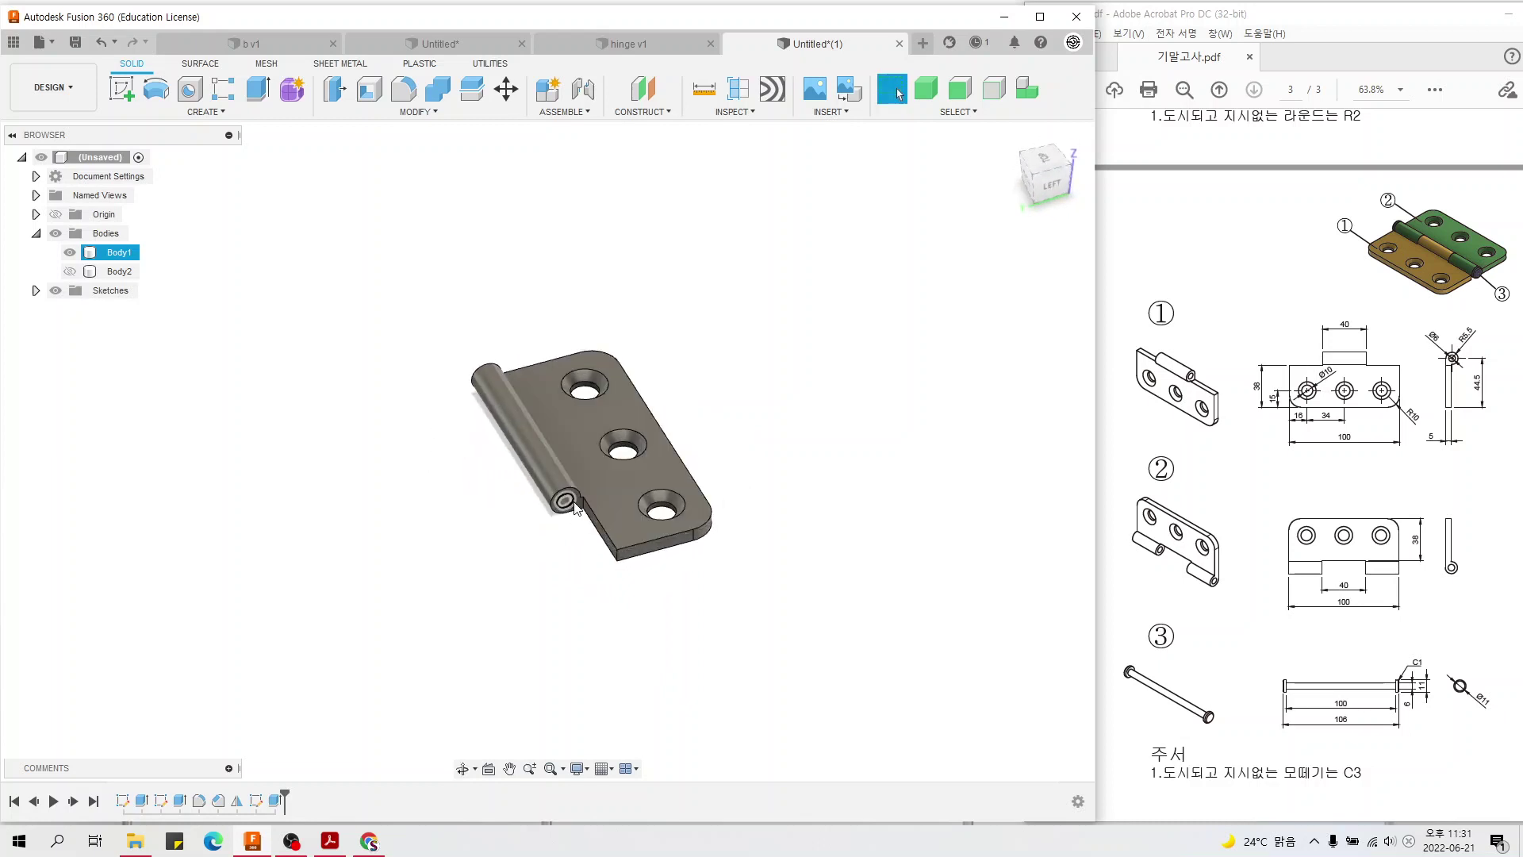
- Mirror the Extrude3 knuckle cut as a feature across the leaf's mirror plane
{"action": "left_click", "coordinate": [555, 526]}
{"action": "middle_click_drag", "start_coordinate": [555, 526], "coordinate": [412, 254], "text": "shift"}
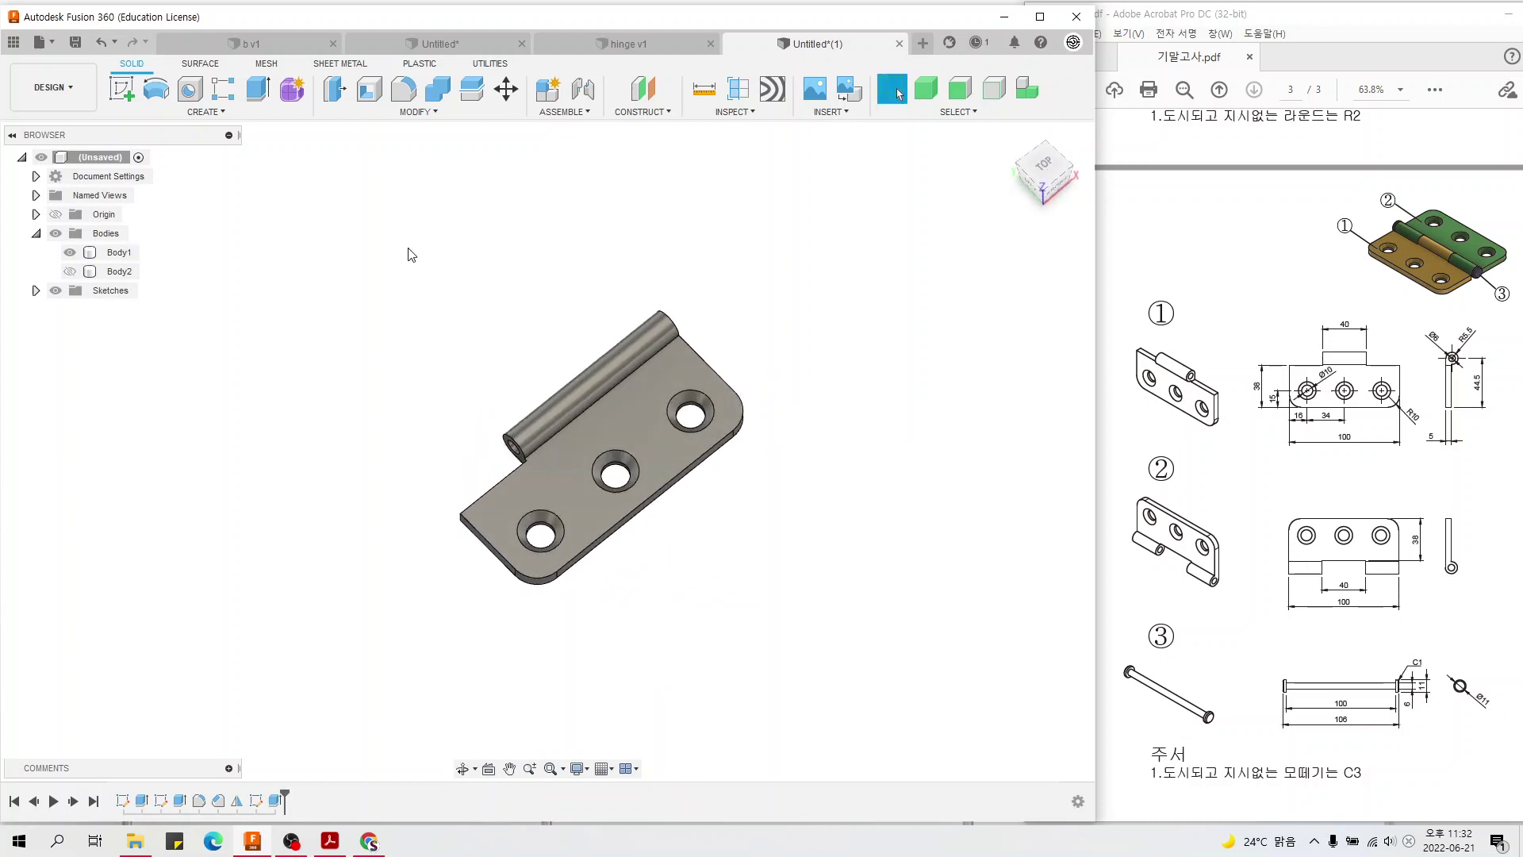
{"action": "left_click", "coordinate": [217, 112]}
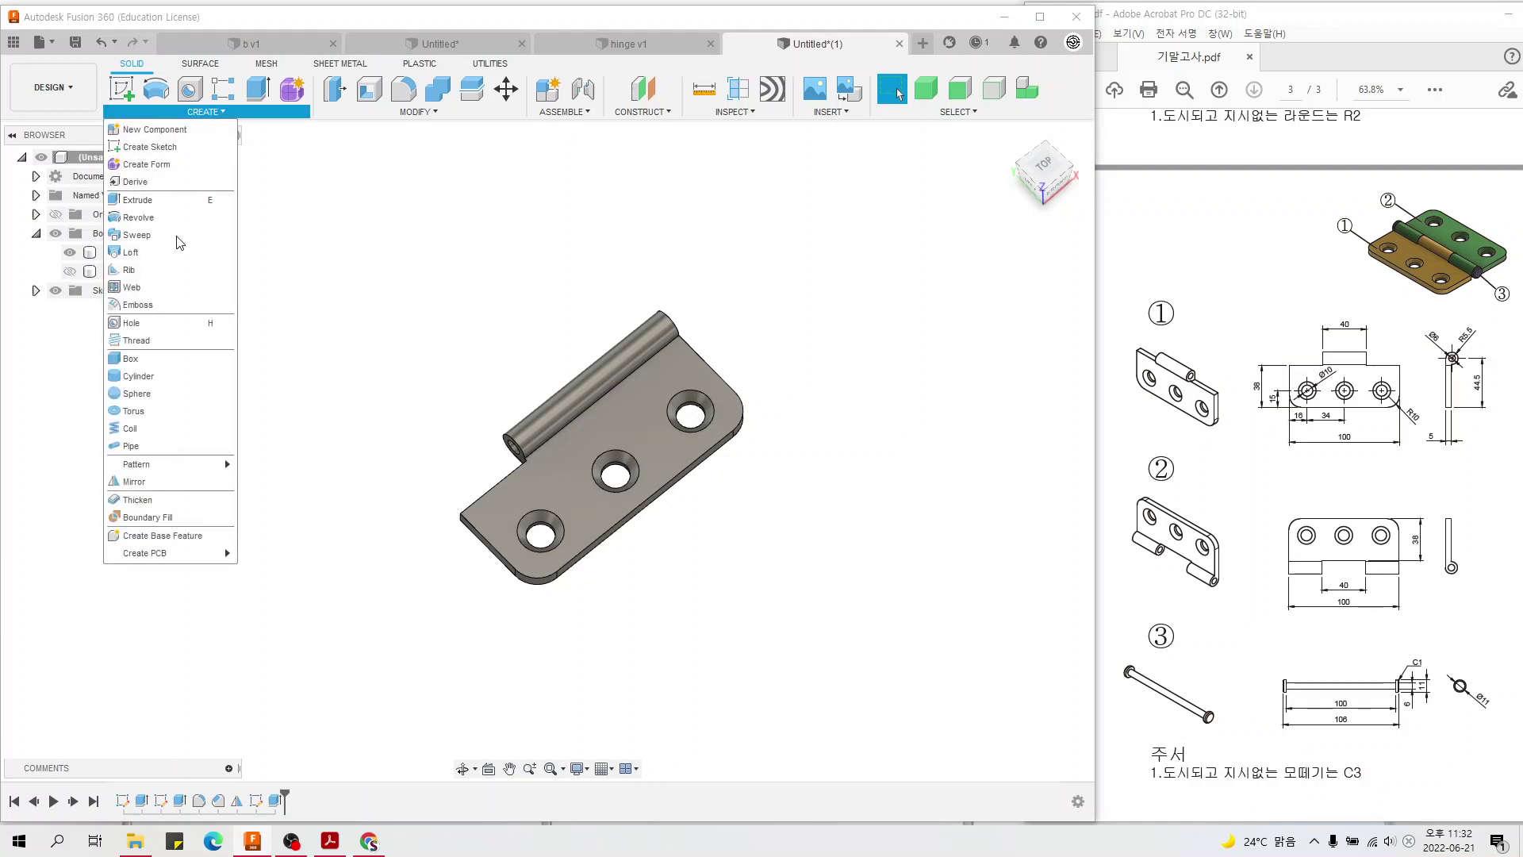
{"action": "left_click", "coordinate": [143, 480]}
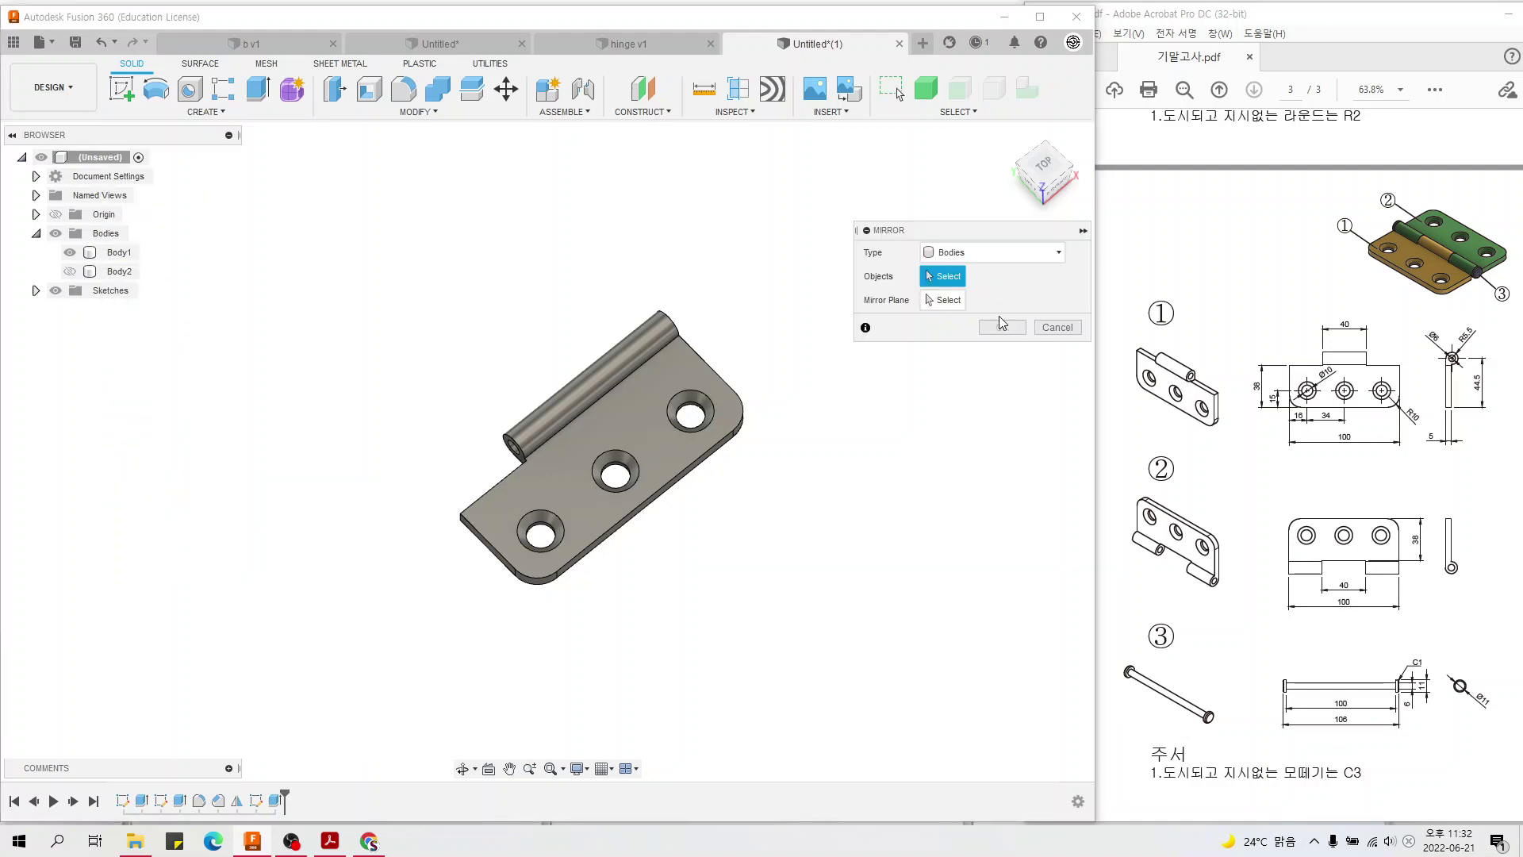
{"action": "left_click", "coordinate": [990, 254]}
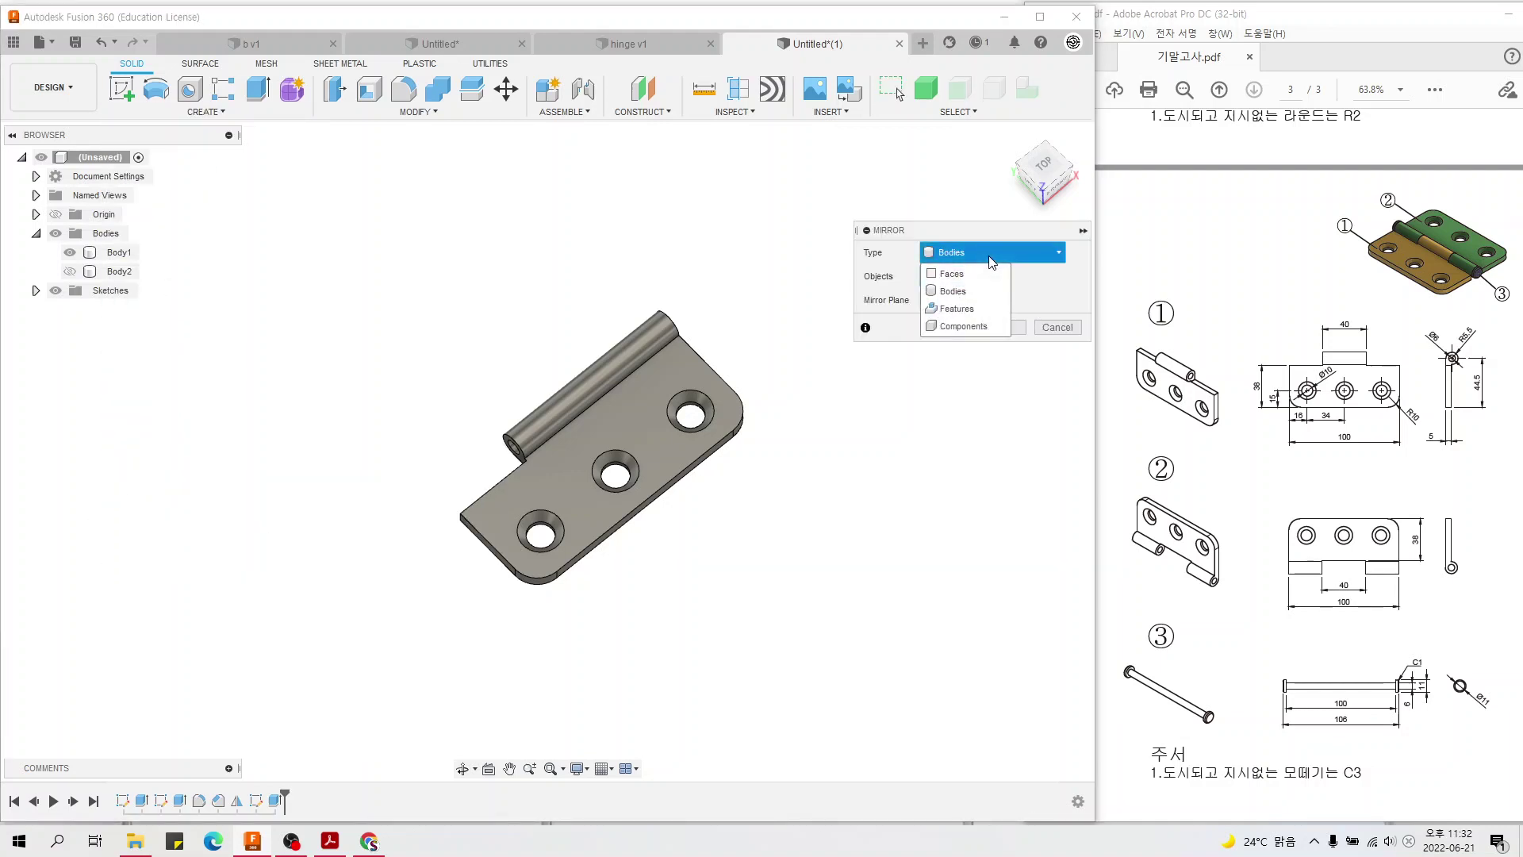
{"action": "left_click", "coordinate": [973, 313]}
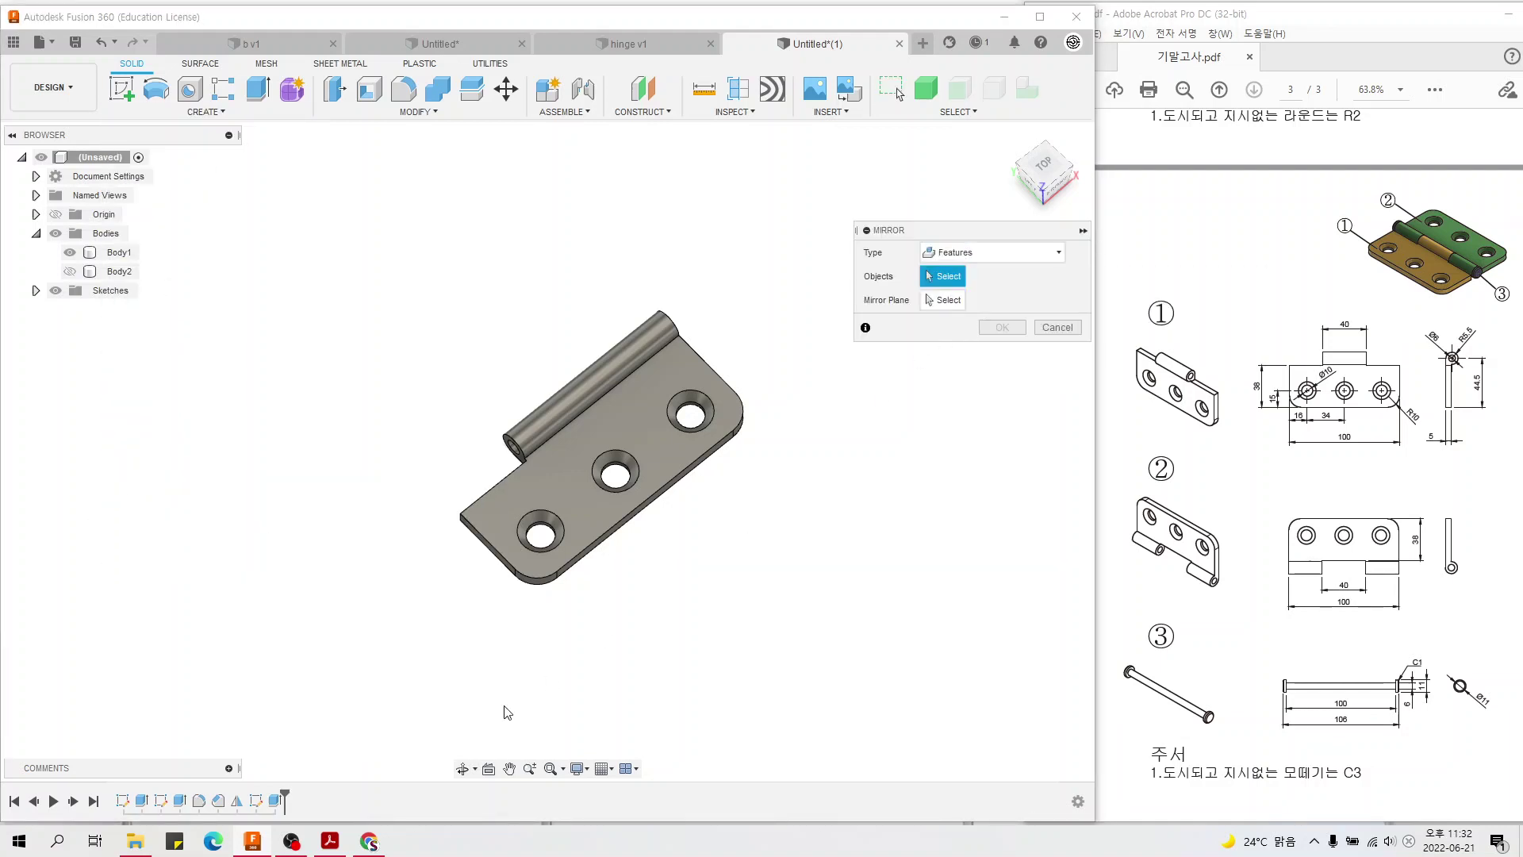
{"action": "left_click", "coordinate": [274, 800]}
{"action": "middle_click_drag", "start_coordinate": [555, 492], "coordinate": [484, 445], "text": "shift"}
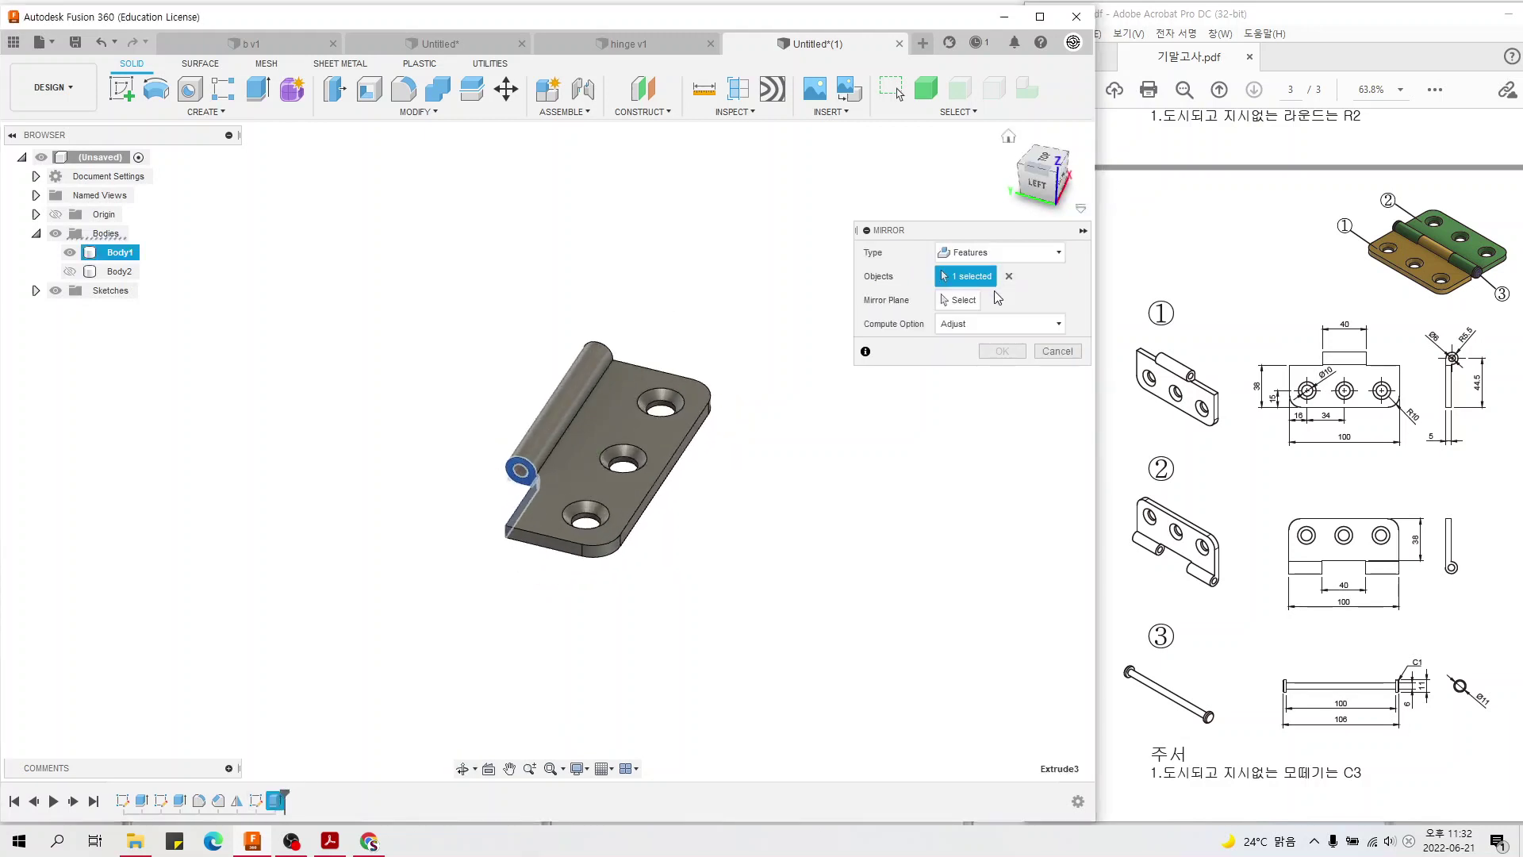
{"action": "left_click", "coordinate": [958, 299]}
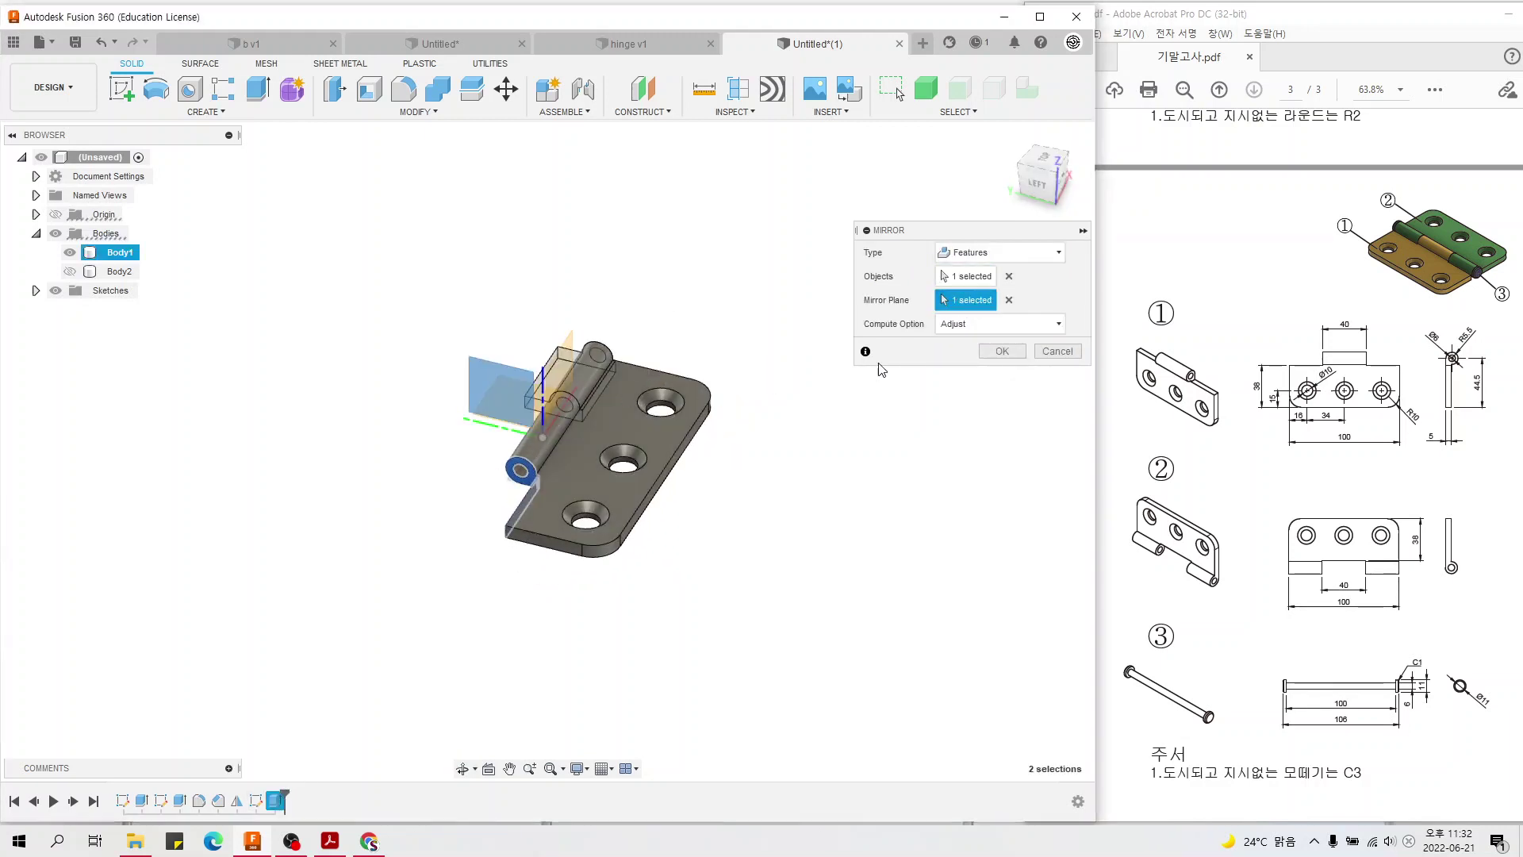
{"action": "left_click", "coordinate": [1022, 349]}
{"action": "mouse_move", "coordinate": [912, 354]}
{"action": "middle_mouse_down", "text": "shift"}
{"action": "mouse_move", "coordinate": [778, 333]}
{"action": "mouse_move", "coordinate": [826, 436]}
{"action": "mouse_move", "coordinate": [1517, 379]}
{"action": "middle_mouse_up", "text": "shift"}
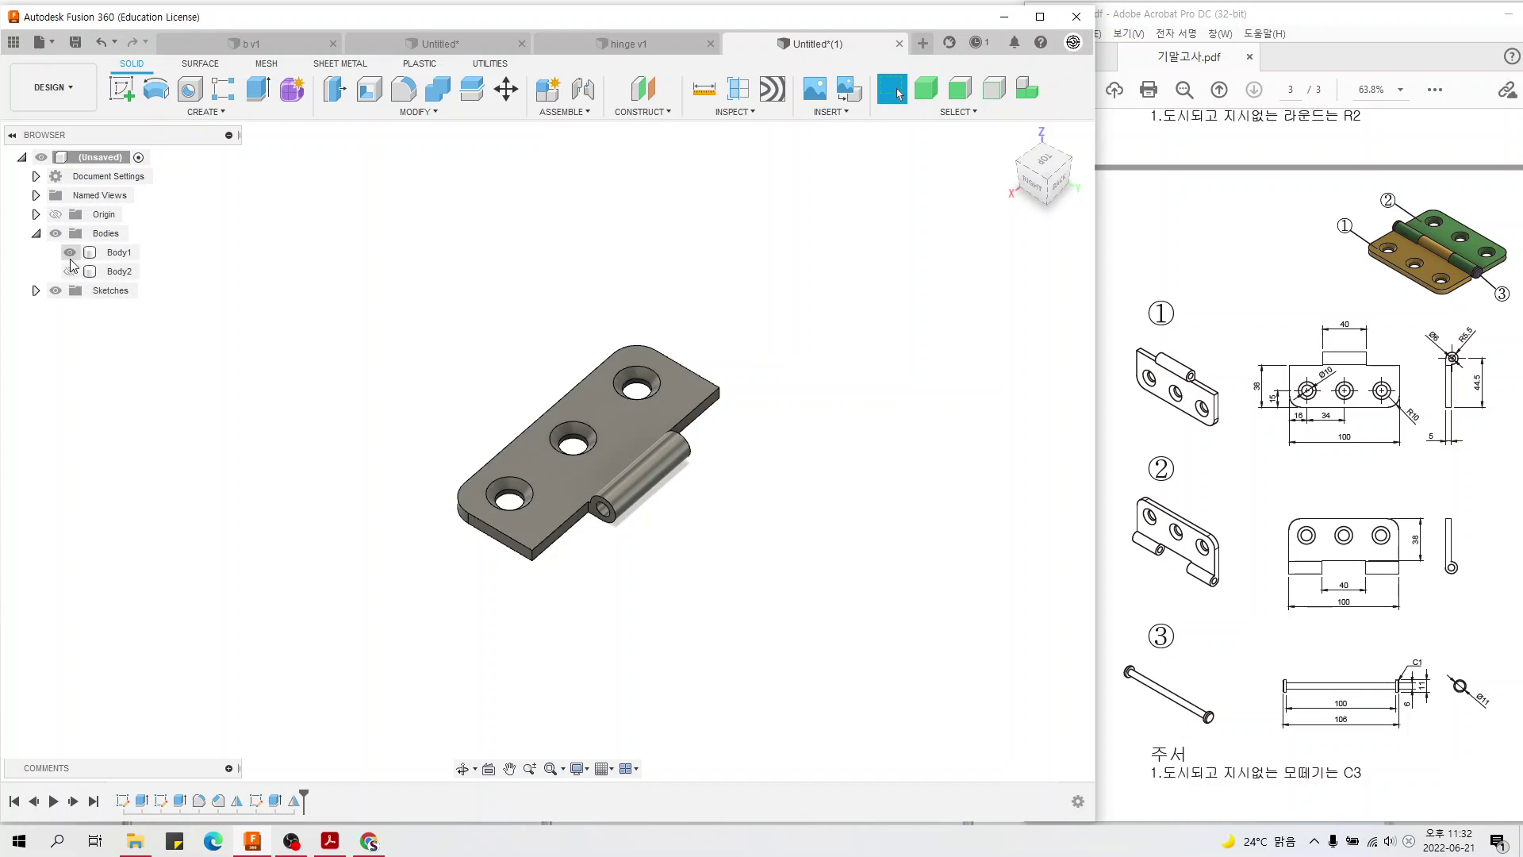
- Hide Body1, show Body2, and sketch a two-point rectangle across the knuckle on its top face
{"action": "left_click", "coordinate": [69, 253]}
{"action": "left_click", "coordinate": [70, 272]}
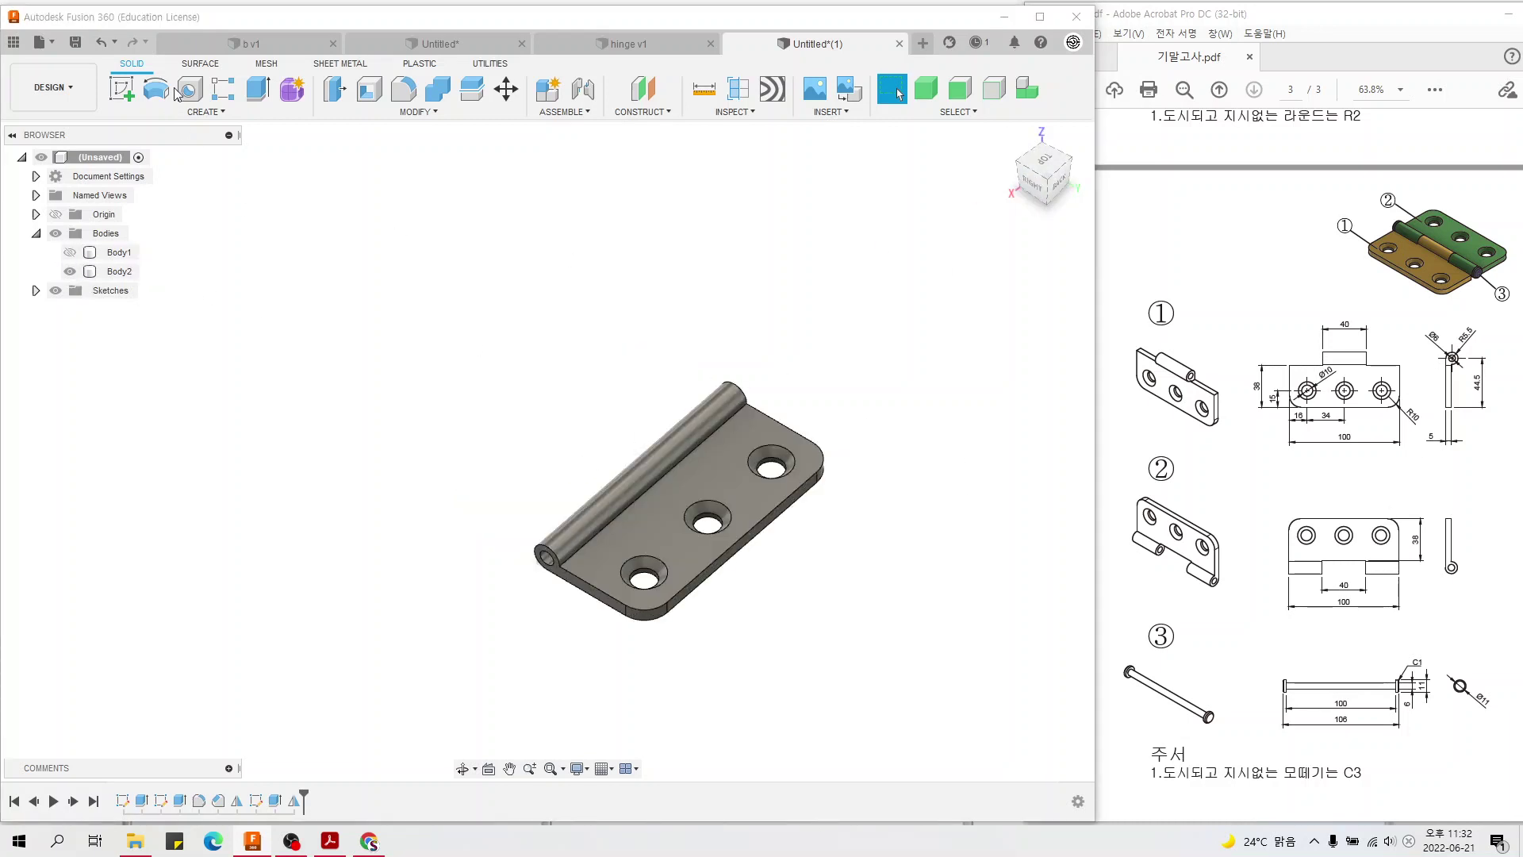
{"action": "left_click", "coordinate": [121, 89]}
{"action": "left_click", "coordinate": [668, 532]}
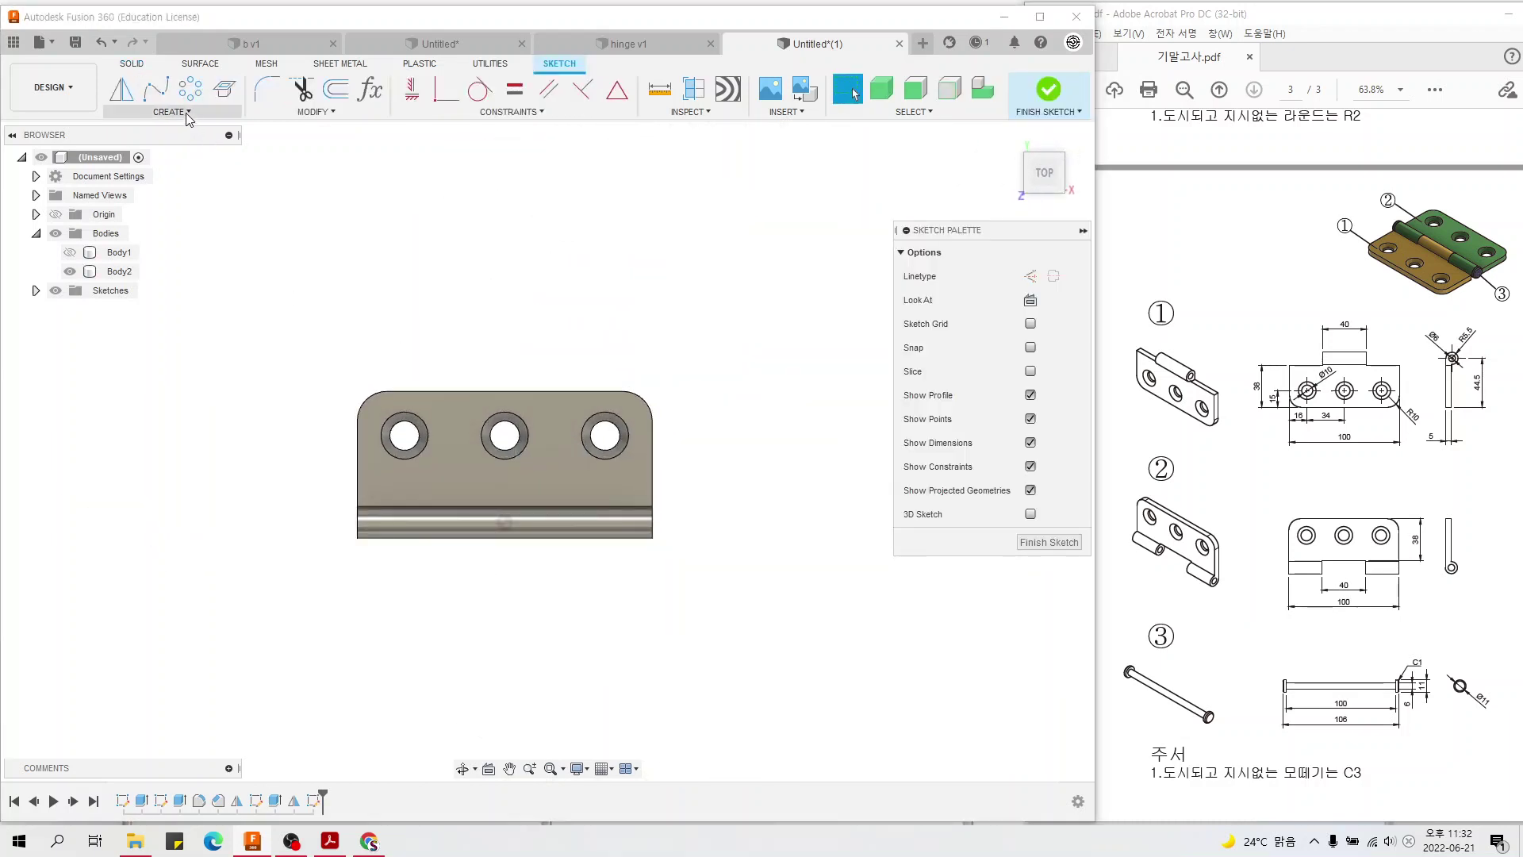
{"action": "left_click", "coordinate": [182, 112]}
{"action": "left_click", "coordinate": [270, 147]}
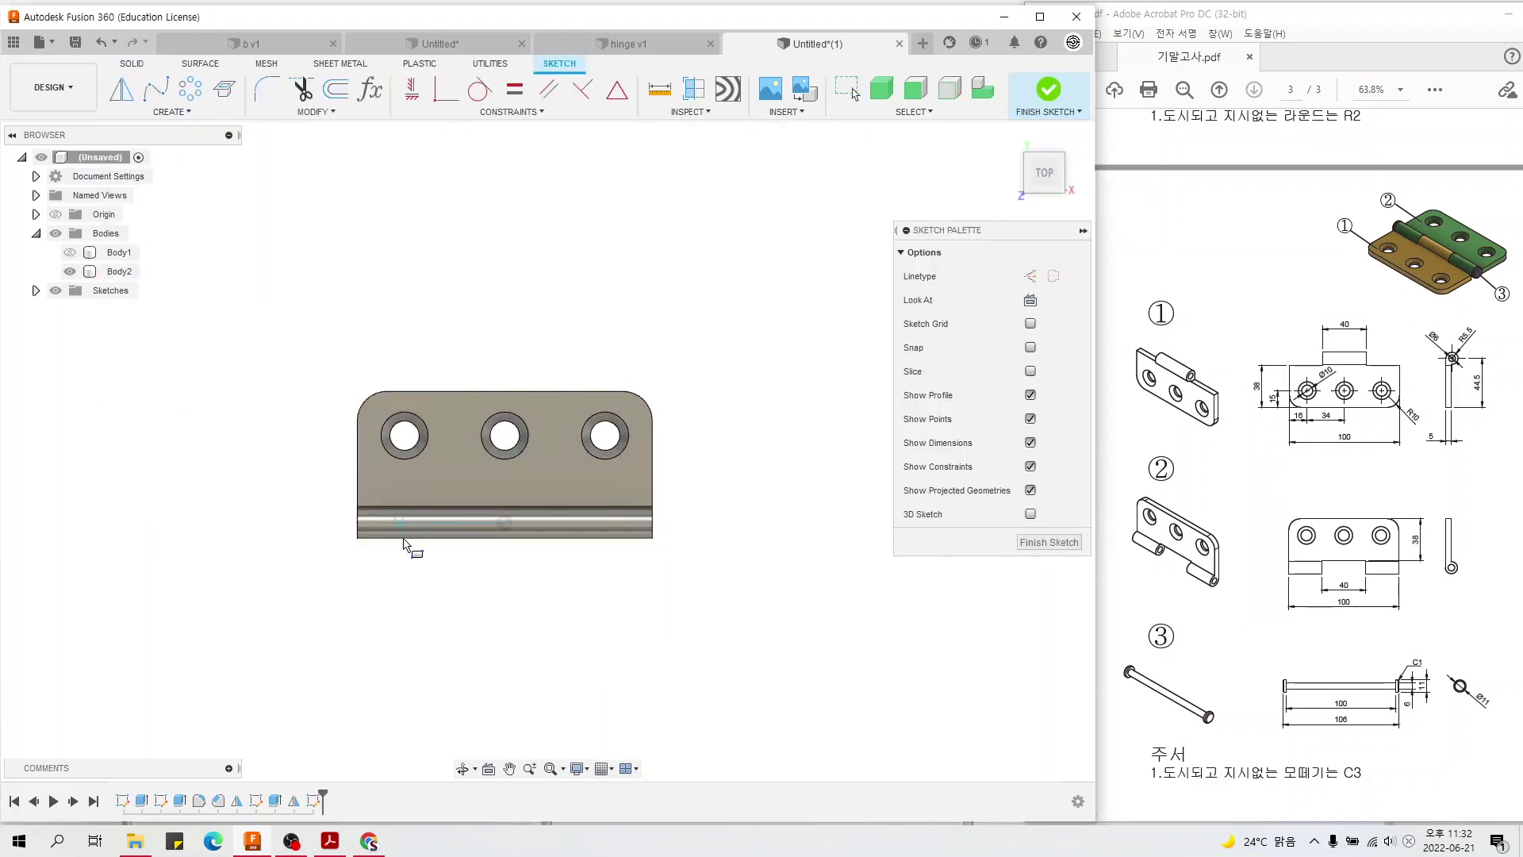
{"action": "left_click", "coordinate": [429, 573]}
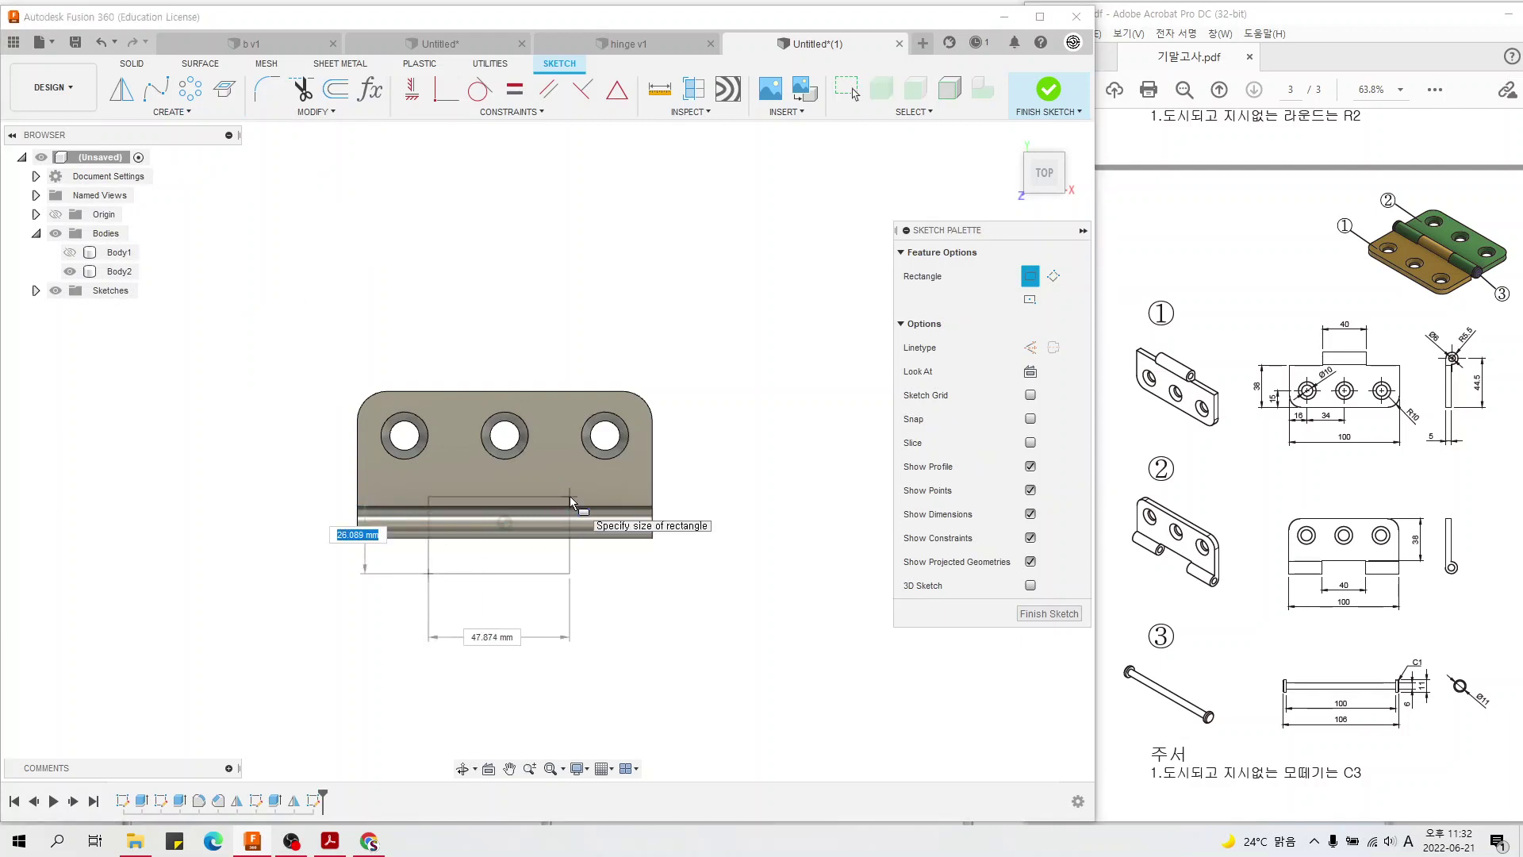
{"action": "left_click", "coordinate": [570, 496]}
- Dimension the rectangle 38 mm from the plate's top edge and 40 mm wide
{"action": "key", "text": "d"}
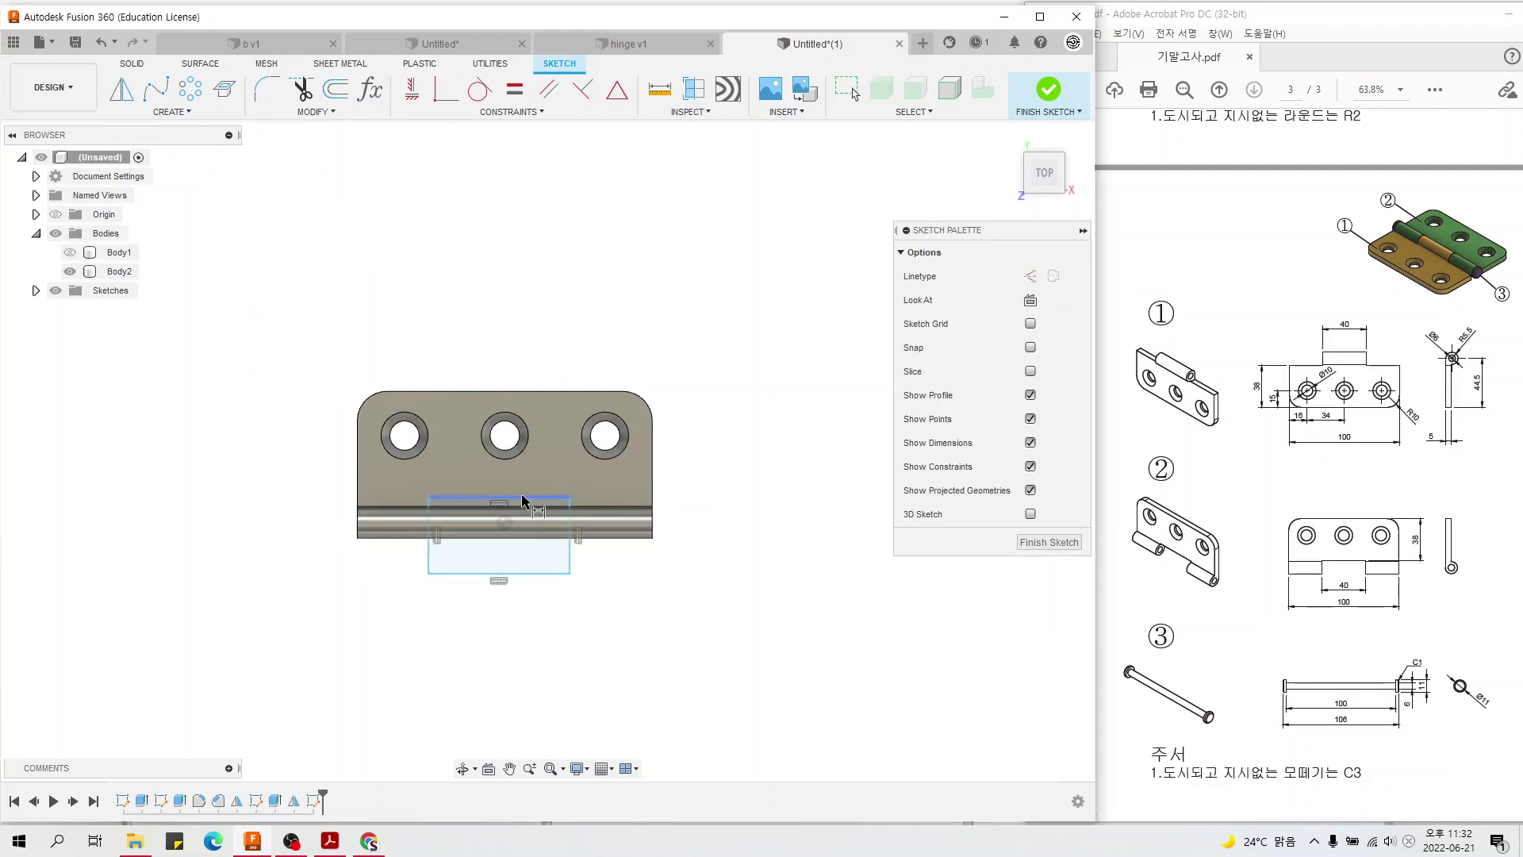
{"action": "left_click", "coordinate": [534, 497]}
{"action": "left_click", "coordinate": [560, 392]}
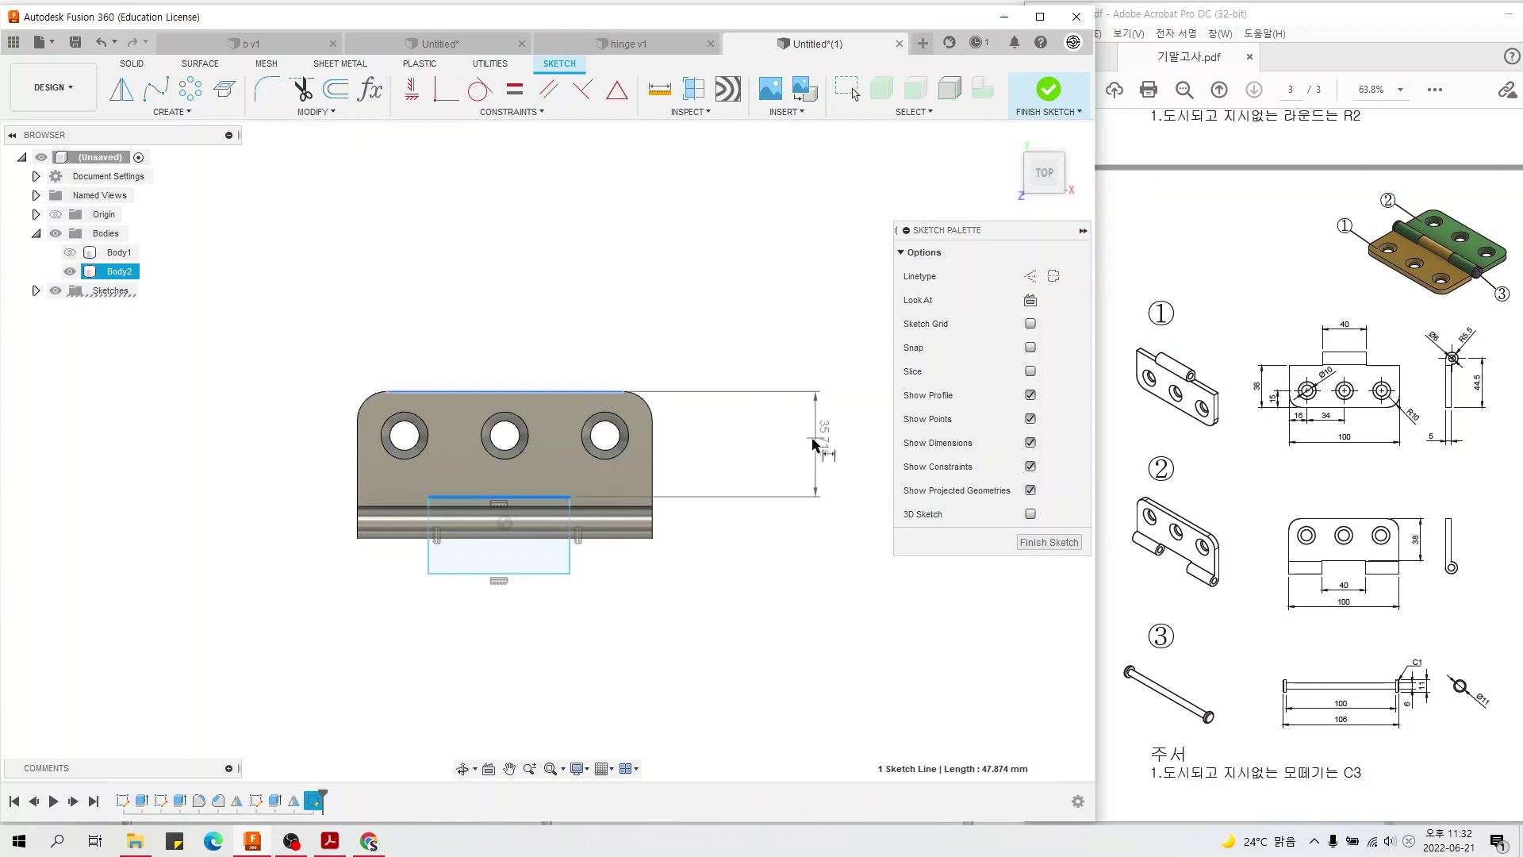
{"action": "left_click", "coordinate": [796, 454]}
{"action": "type", "text": "38"}
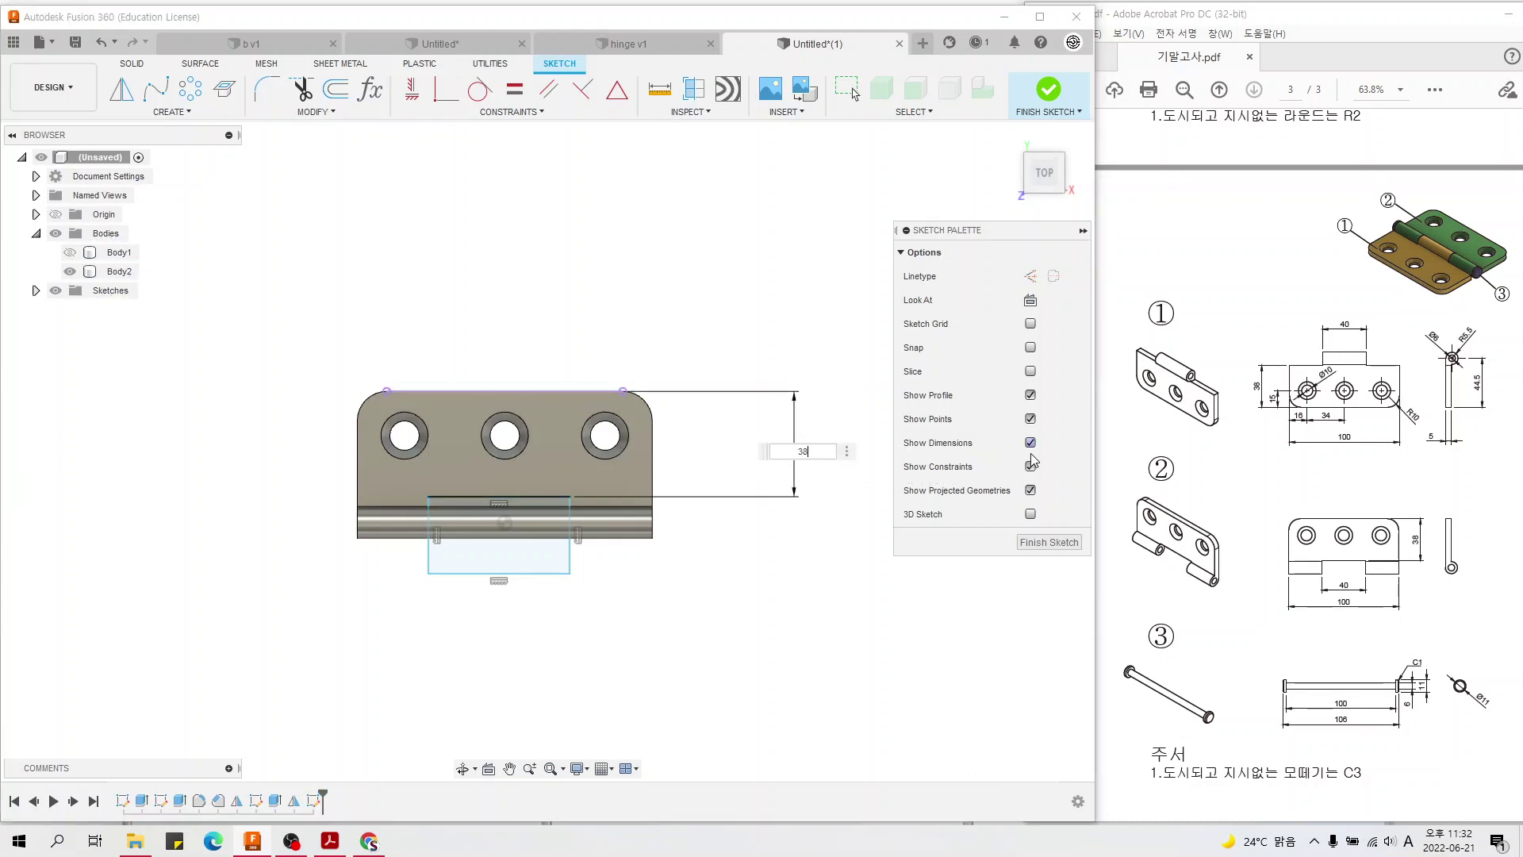
{"action": "key", "text": "Return"}
{"action": "left_click", "coordinate": [508, 580]}
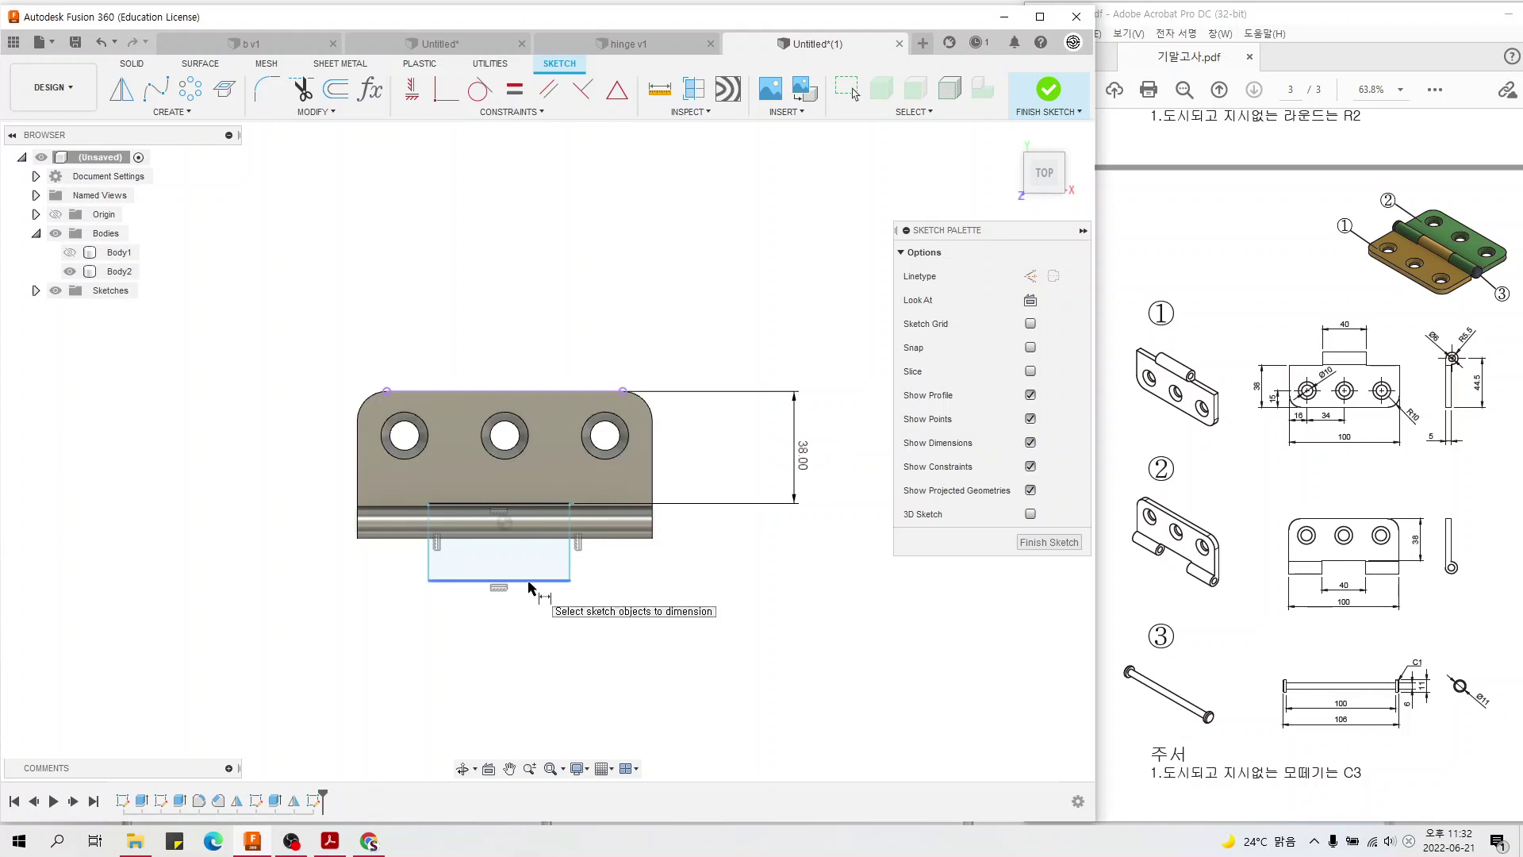
{"action": "left_click", "coordinate": [533, 628]}
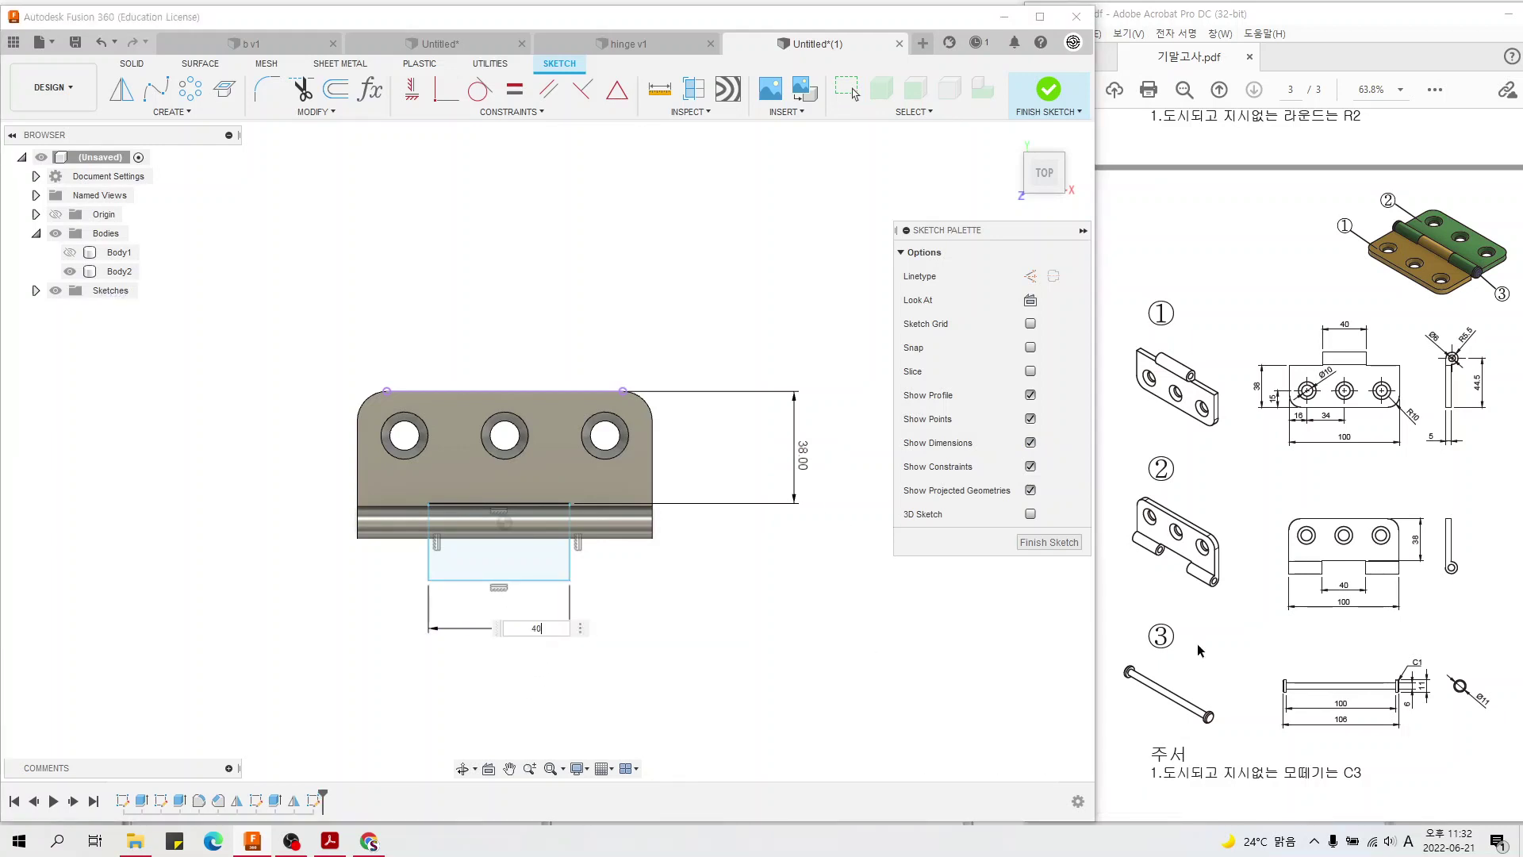
{"action": "key", "text": "Return"}
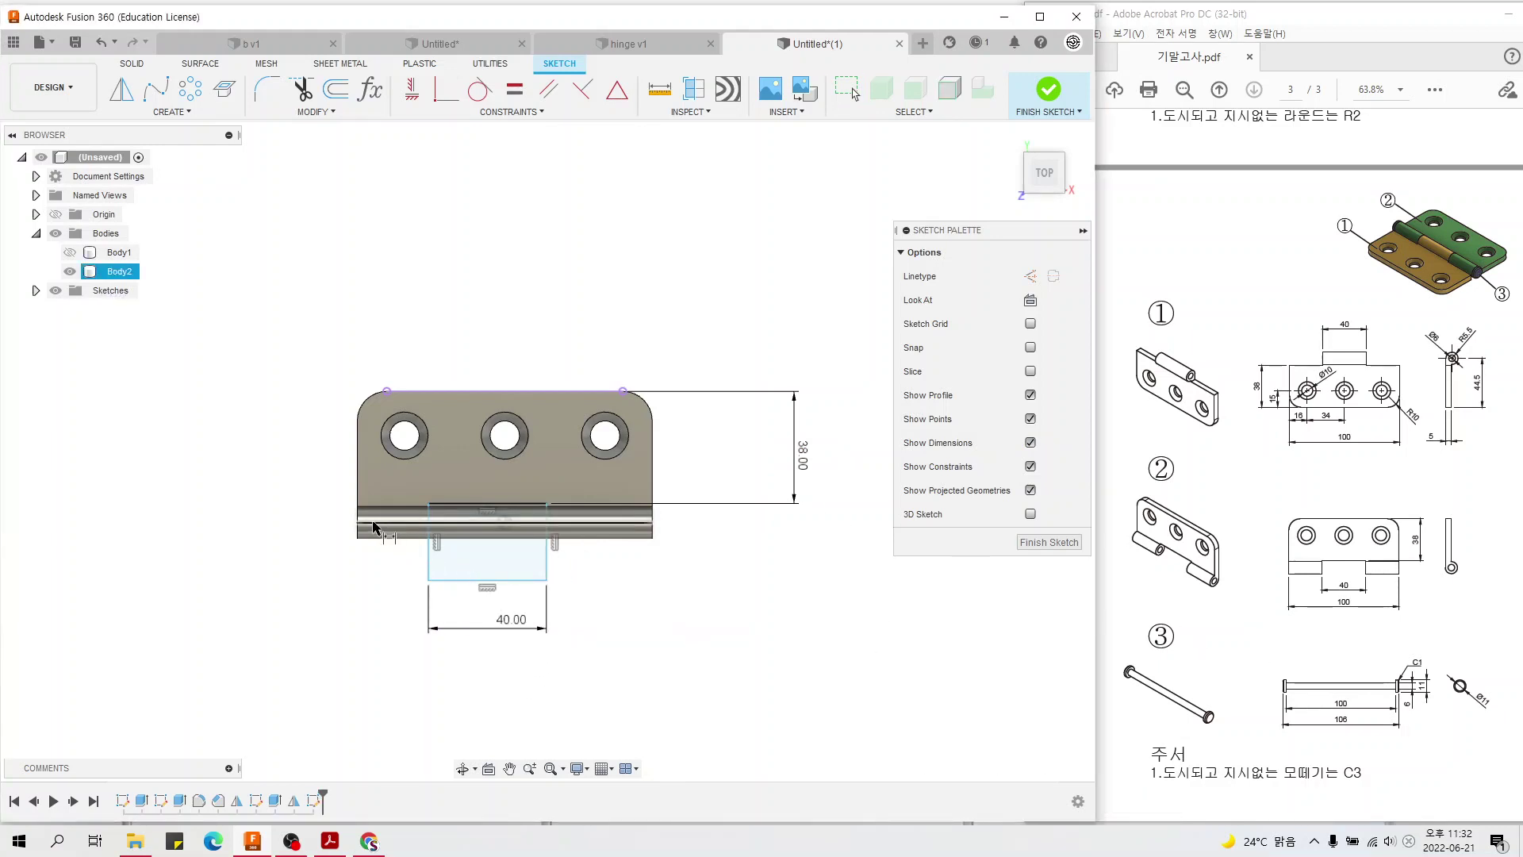
- Place the rectangle 30 mm from the leaf's left end and finish the sketch
{"action": "left_click", "coordinate": [356, 542]}
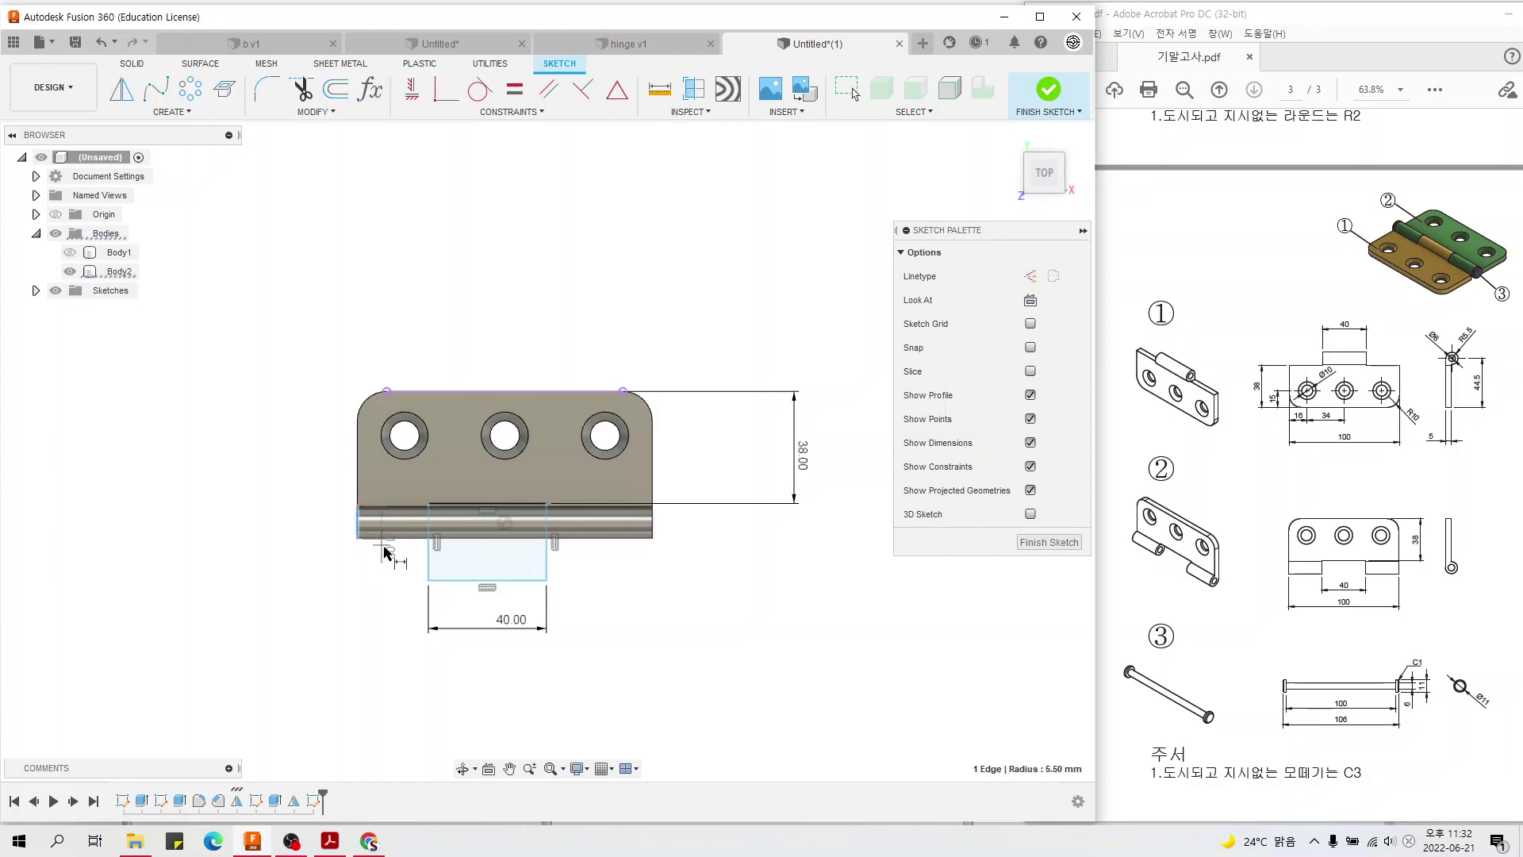
{"action": "left_click", "coordinate": [426, 560]}
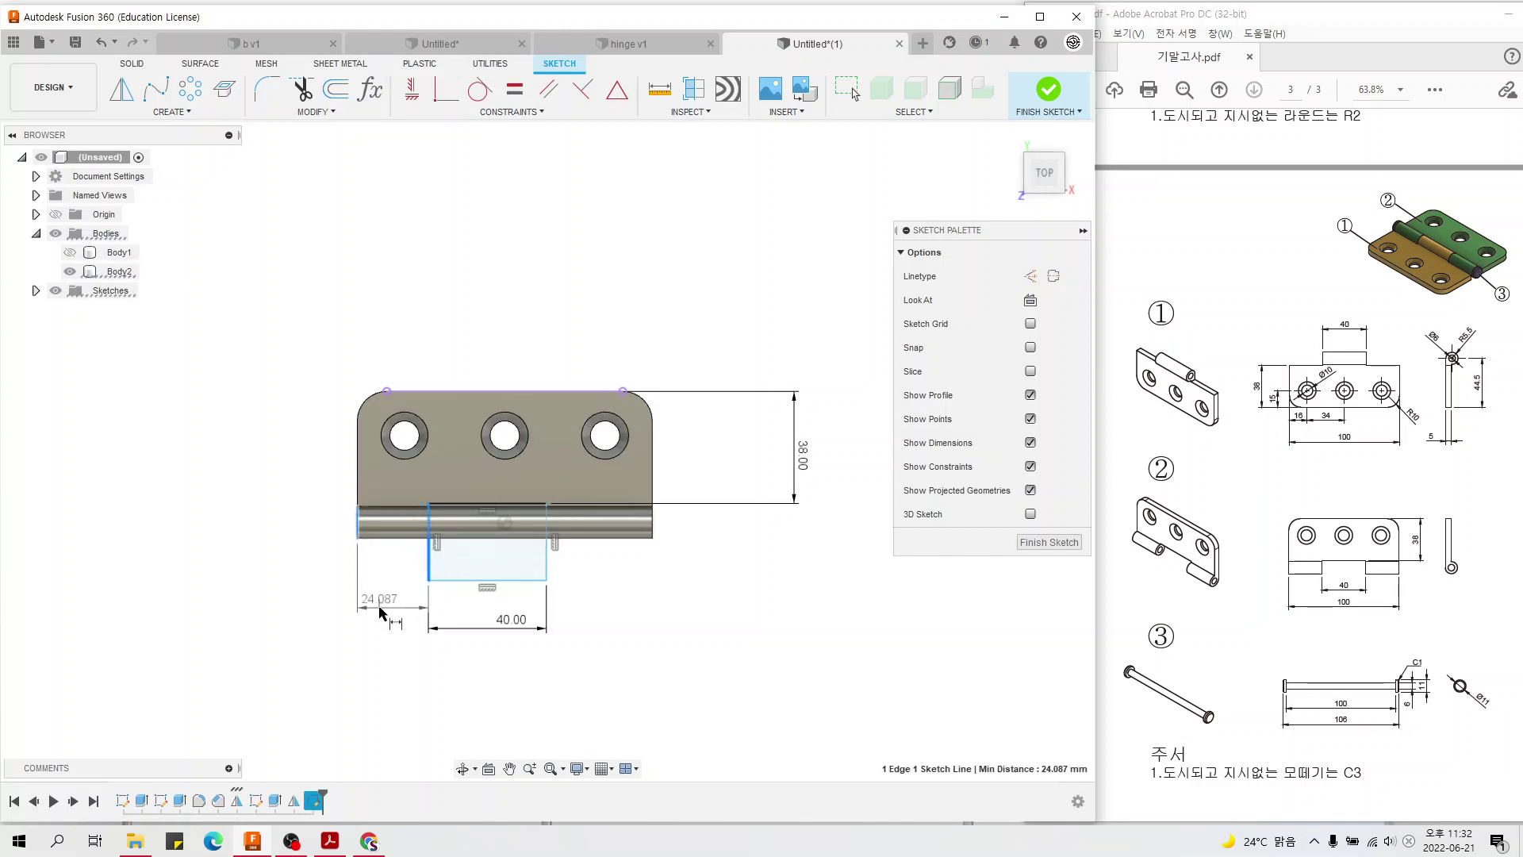
{"action": "left_click", "coordinate": [387, 608]}
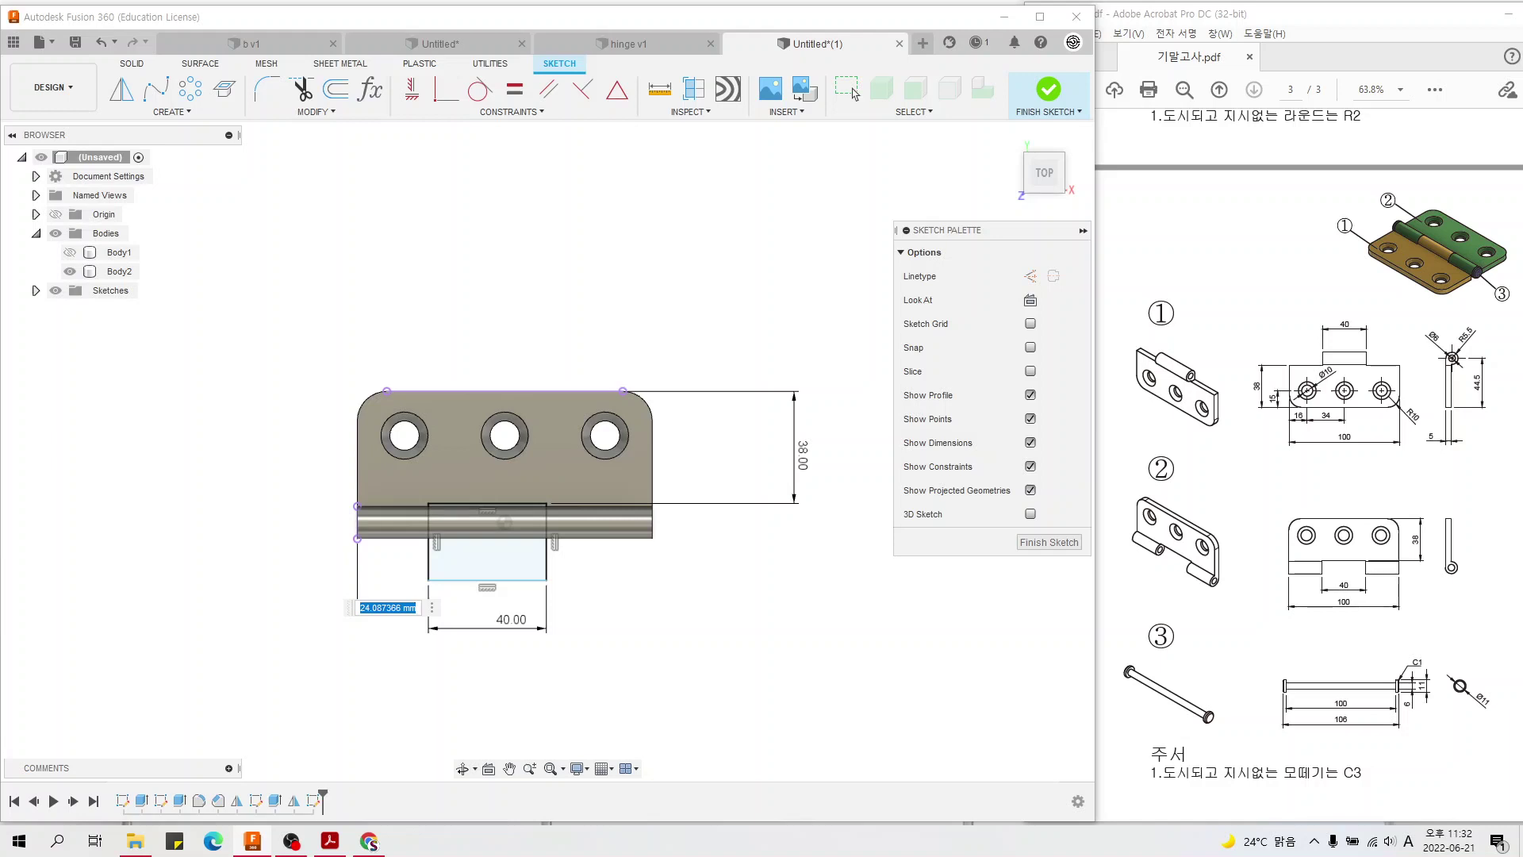
{"action": "type", "text": "30"}
{"action": "key", "text": "Return"}
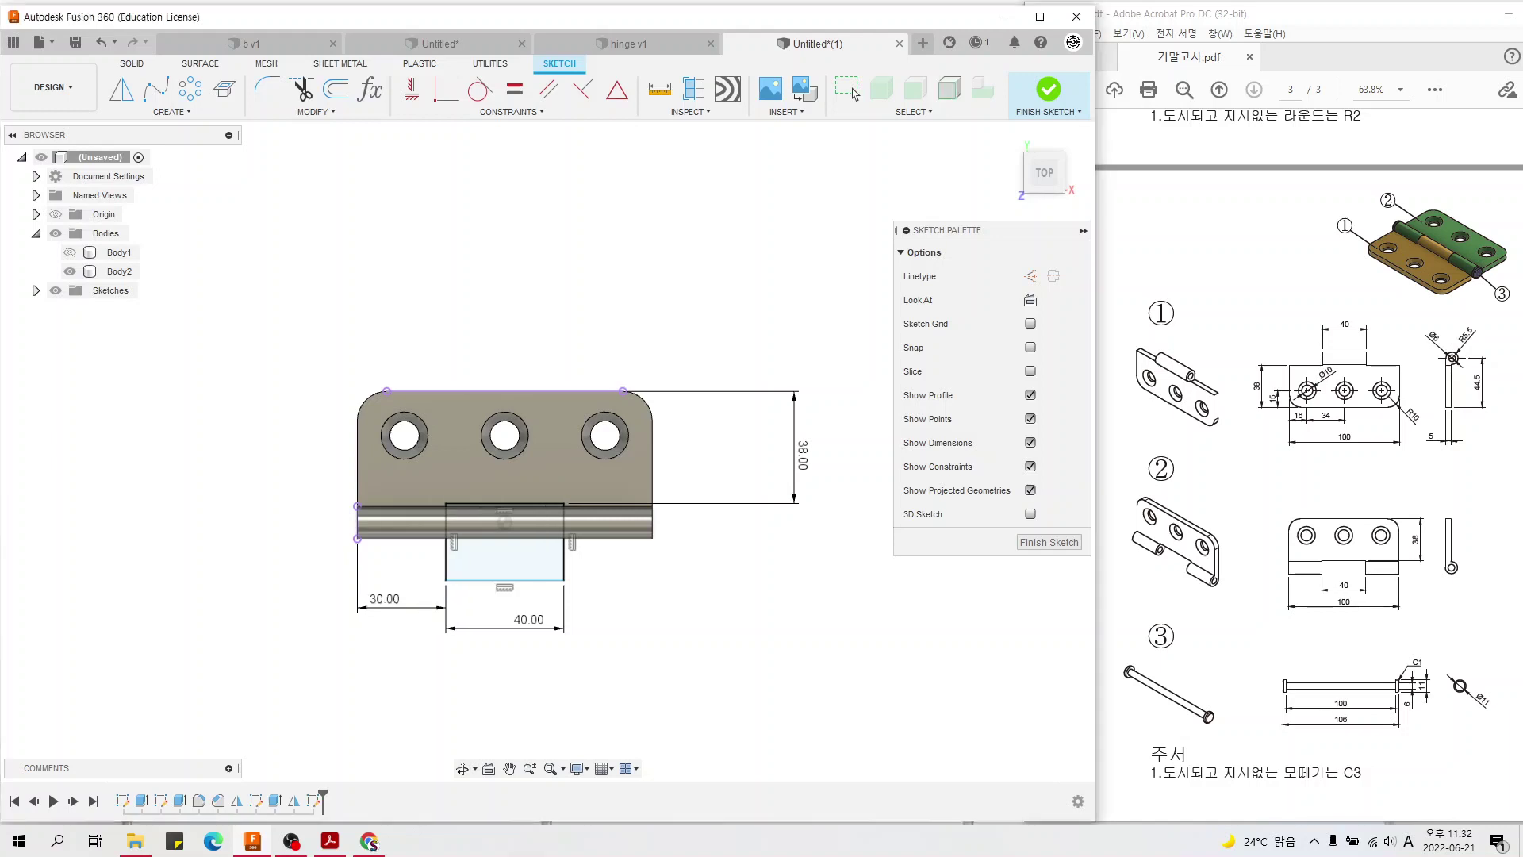
{"action": "left_click", "coordinate": [1050, 90]}
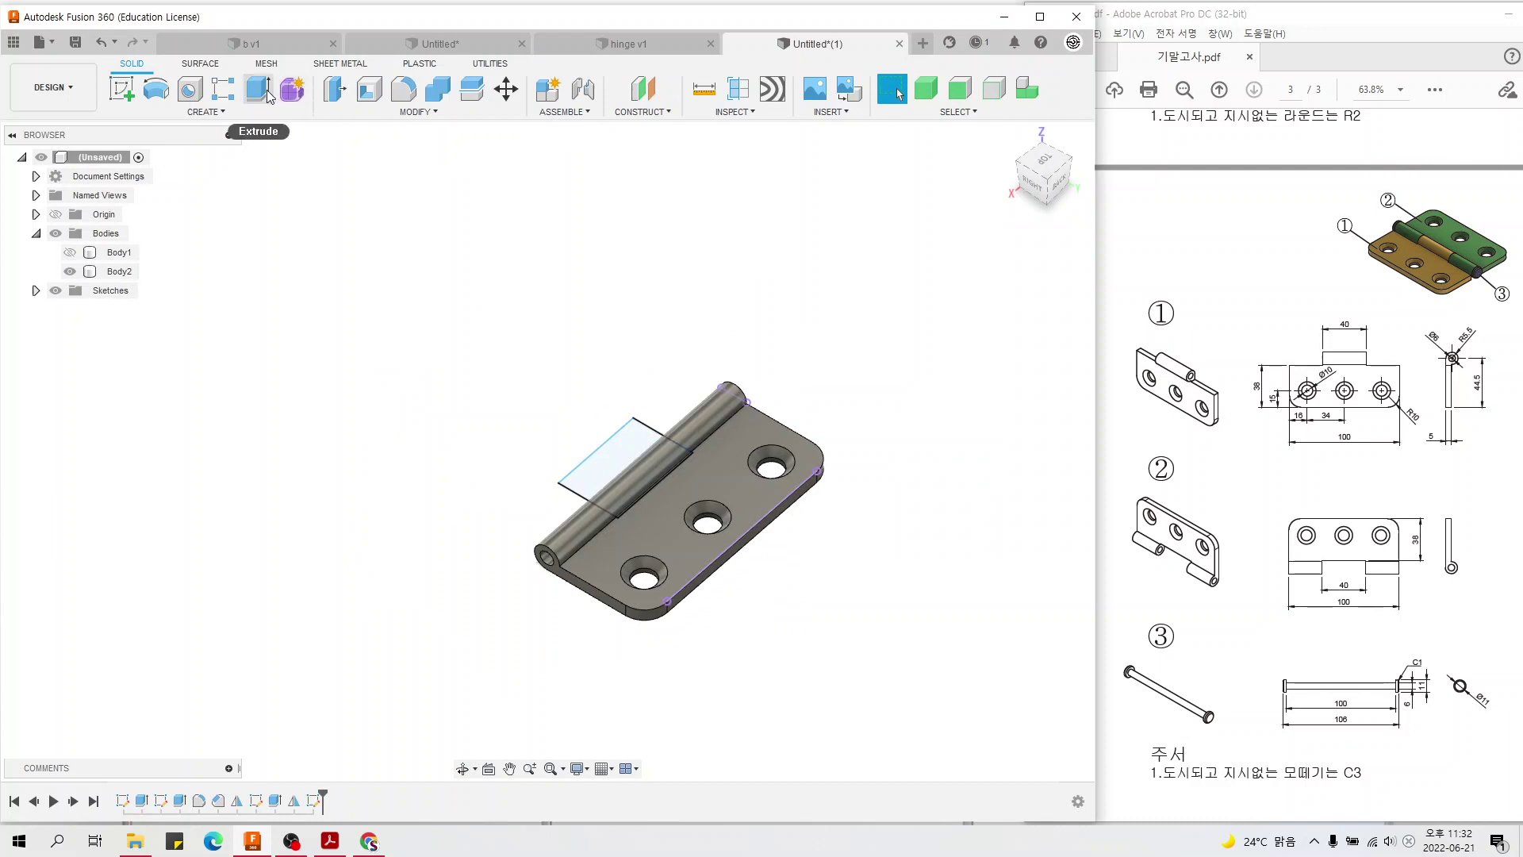
- Extrude-cut the rectangle Symmetric through All to remove the knuckle's middle, then show Body1 again
{"action": "left_click", "coordinate": [258, 88]}
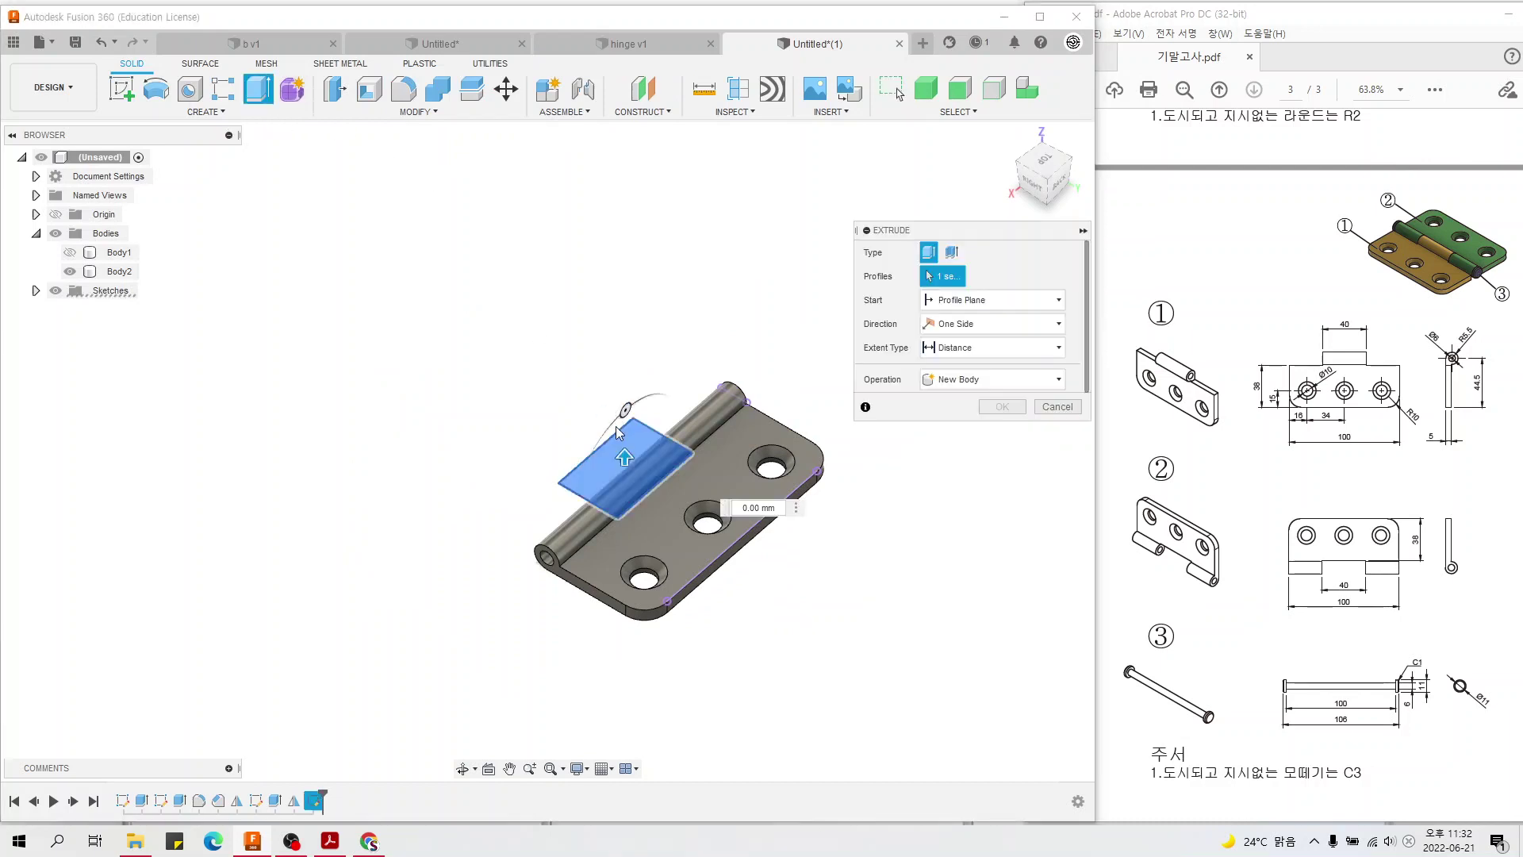
{"action": "left_click", "coordinate": [601, 474]}
{"action": "left_click", "coordinate": [992, 326]}
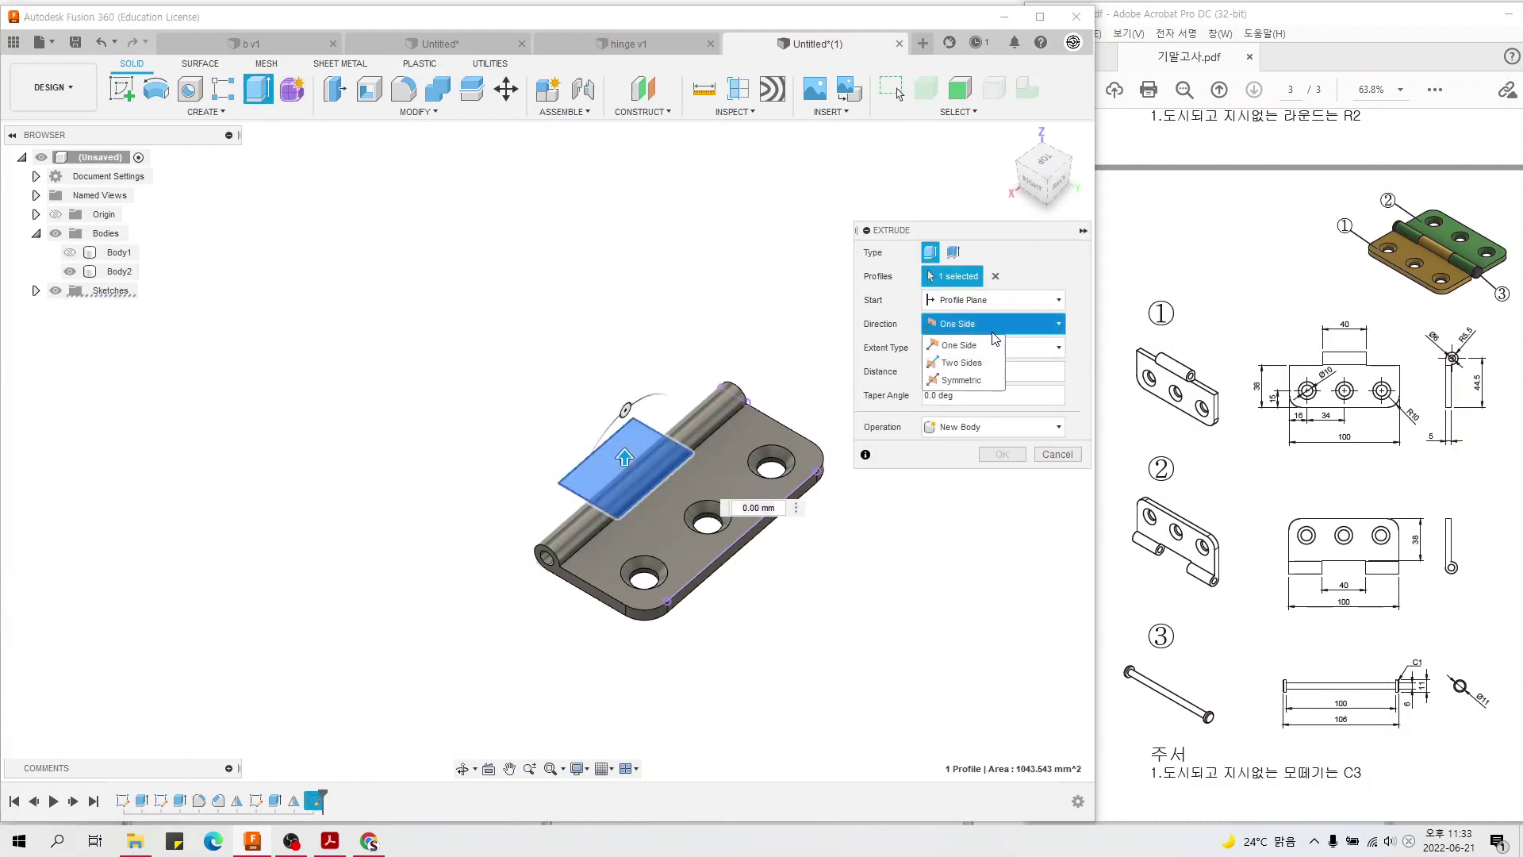
{"action": "left_click", "coordinate": [962, 380]}
{"action": "left_click", "coordinate": [994, 352]}
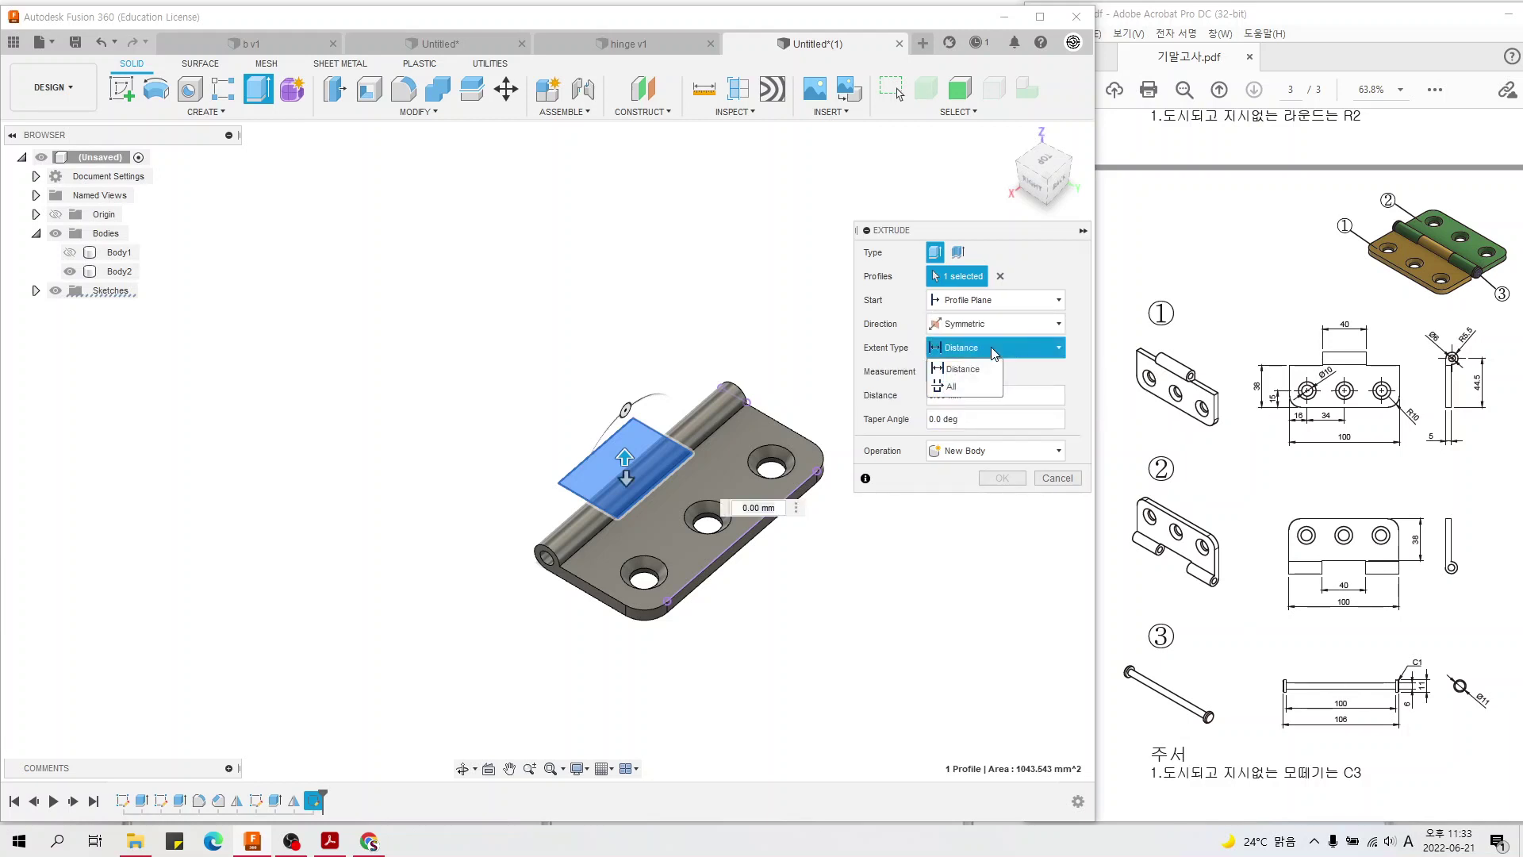
{"action": "left_click", "coordinate": [979, 387]}
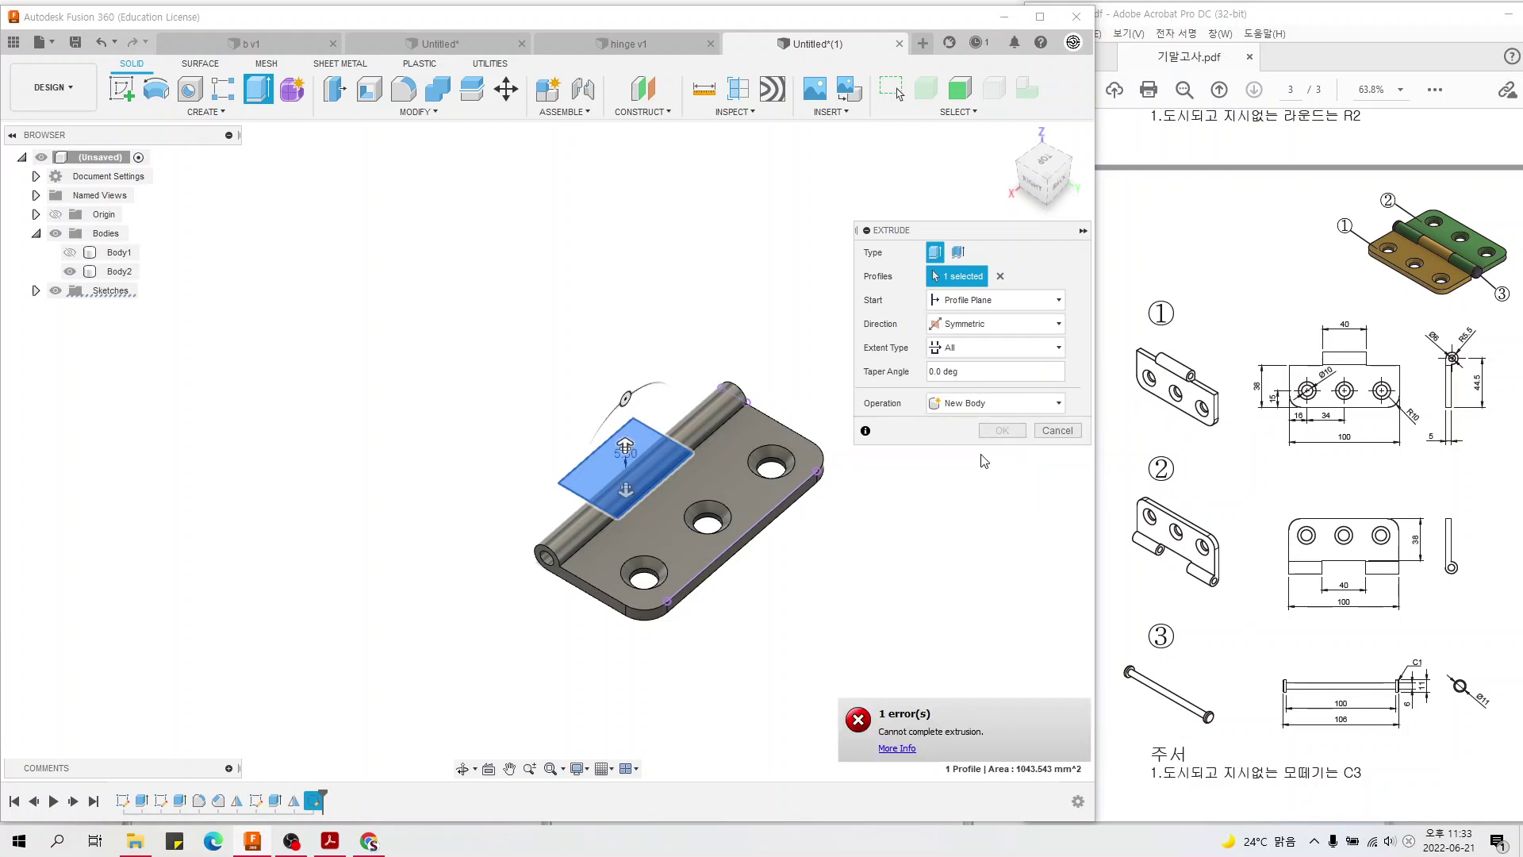
{"action": "left_click", "coordinate": [71, 253]}
{"action": "left_click", "coordinate": [71, 253]}
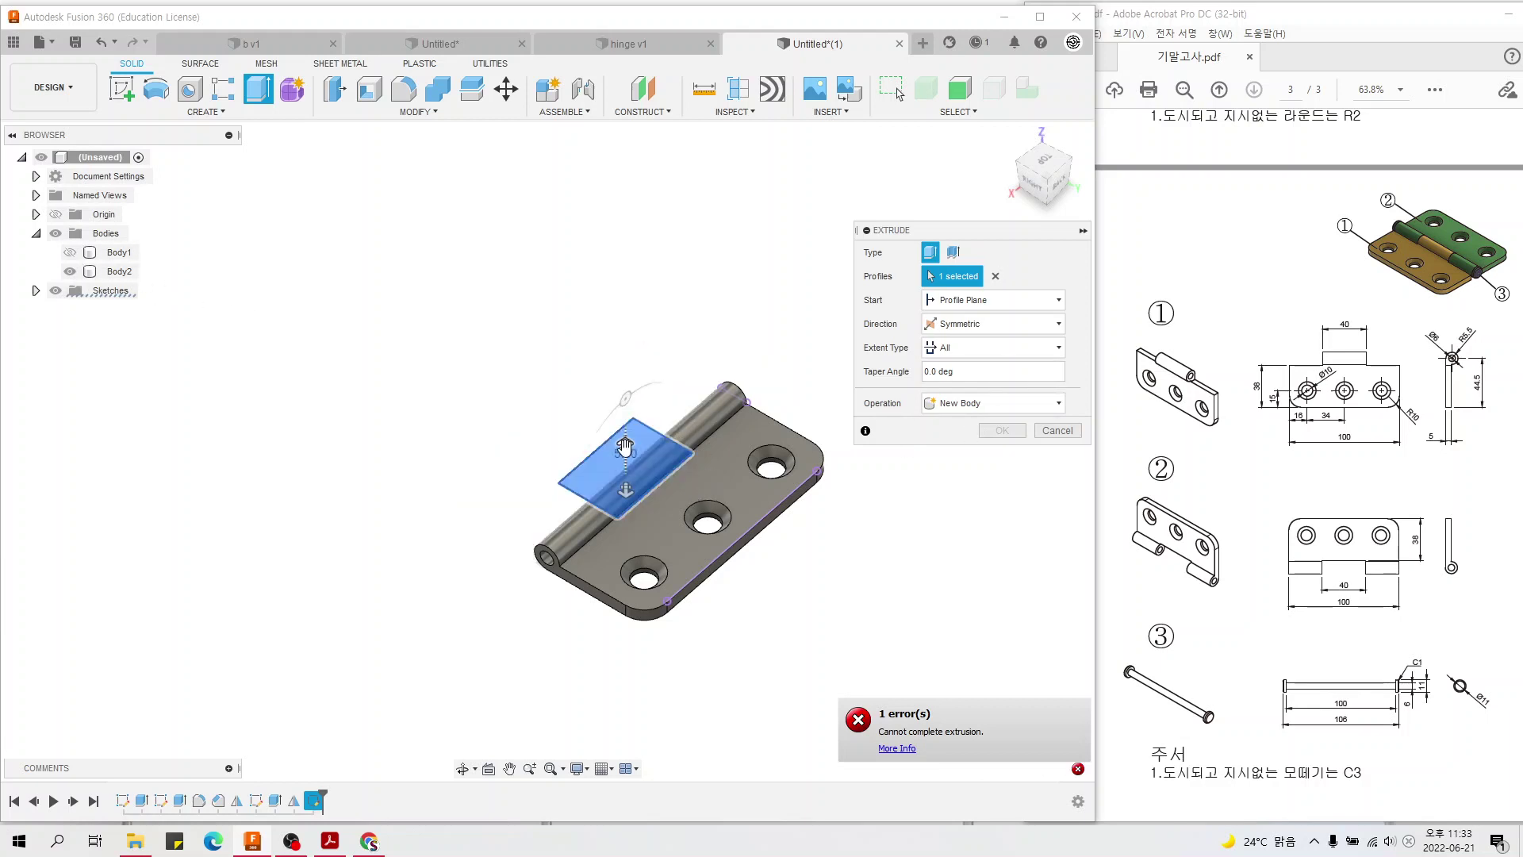
{"action": "left_click_drag", "start_coordinate": [625, 446], "coordinate": [625, 420]}
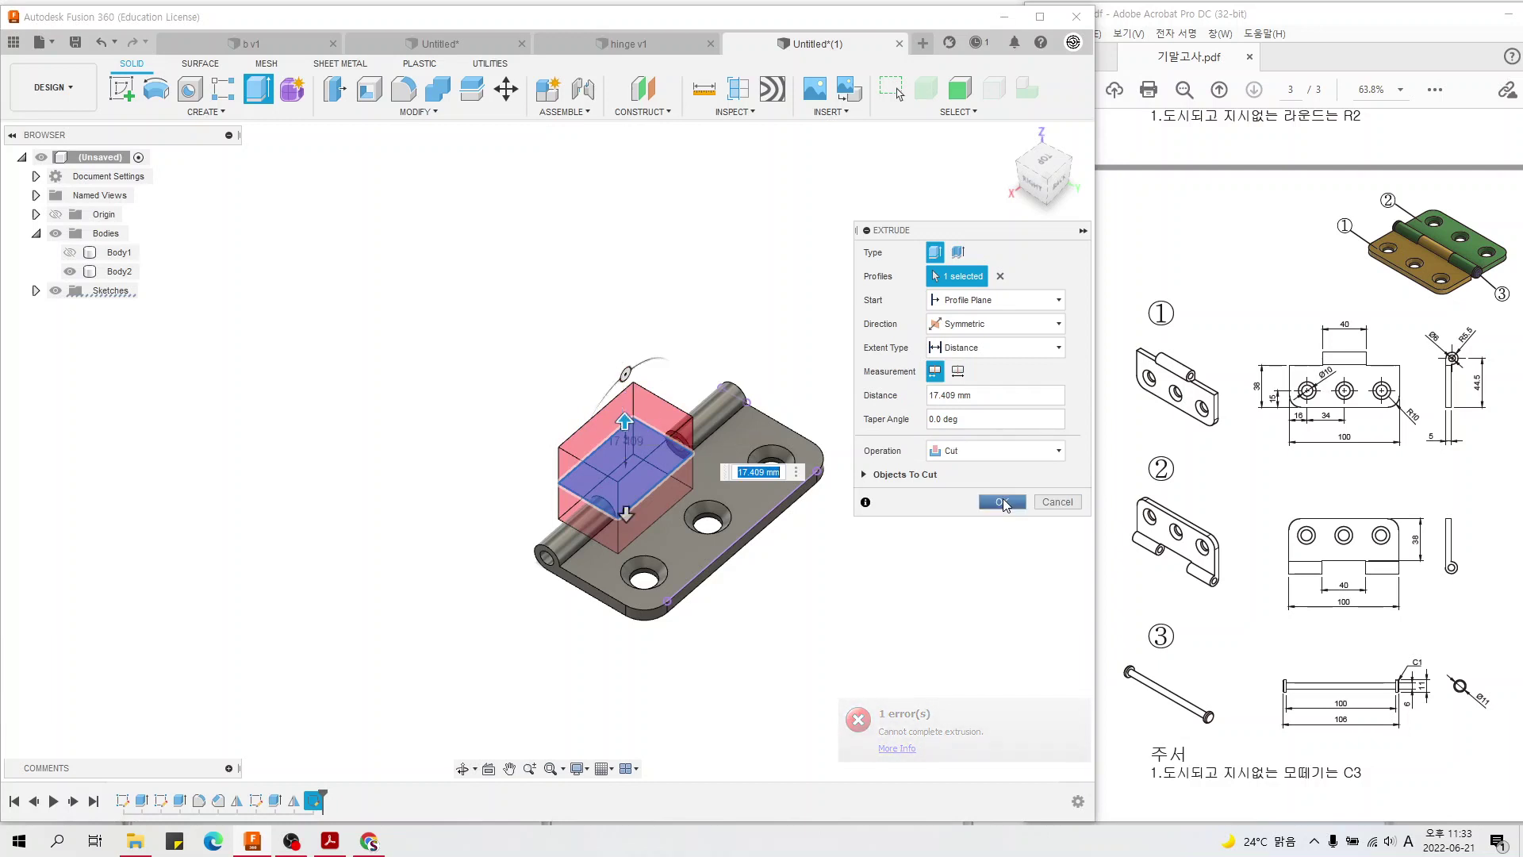
{"action": "left_click", "coordinate": [1003, 502]}
{"action": "mouse_move", "coordinate": [792, 588]}
{"action": "middle_mouse_down", "text": "shift"}
{"action": "mouse_move", "coordinate": [891, 561]}
{"action": "mouse_move", "coordinate": [179, 306]}
{"action": "mouse_move", "coordinate": [133, 347]}
{"action": "middle_mouse_up", "text": "shift"}
{"action": "left_click", "coordinate": [69, 253]}
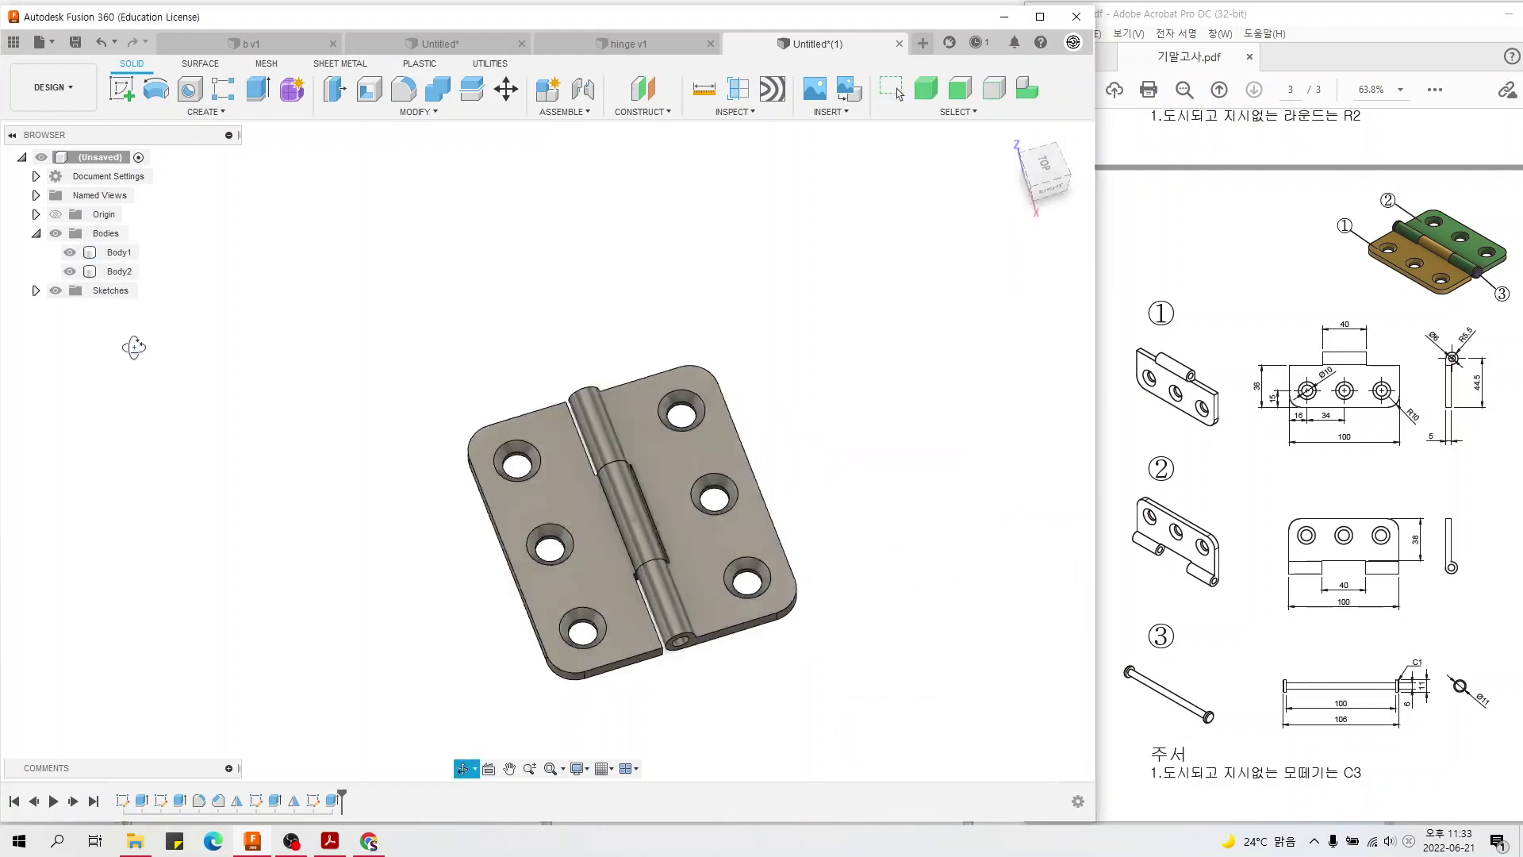
{"action": "key", "text": "F6"}
{"action": "key", "text": "Escape"}
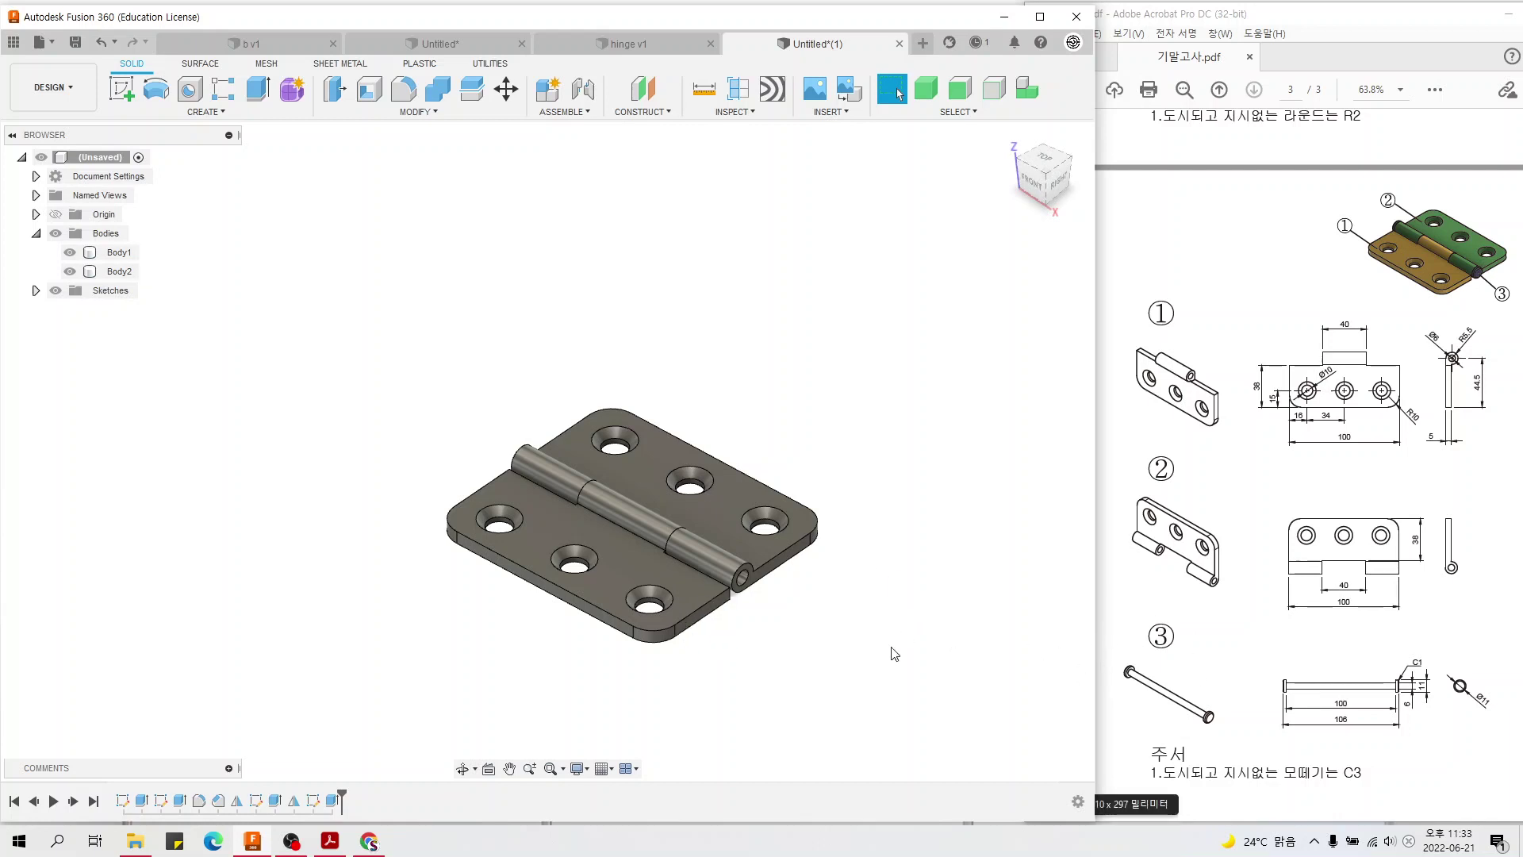
{"action": "scroll", "coordinate": [679, 541], "scroll_direction": "up", "scroll_amount": 2}
{"action": "scroll", "coordinate": [679, 541], "scroll_direction": "up", "scroll_amount": 3}
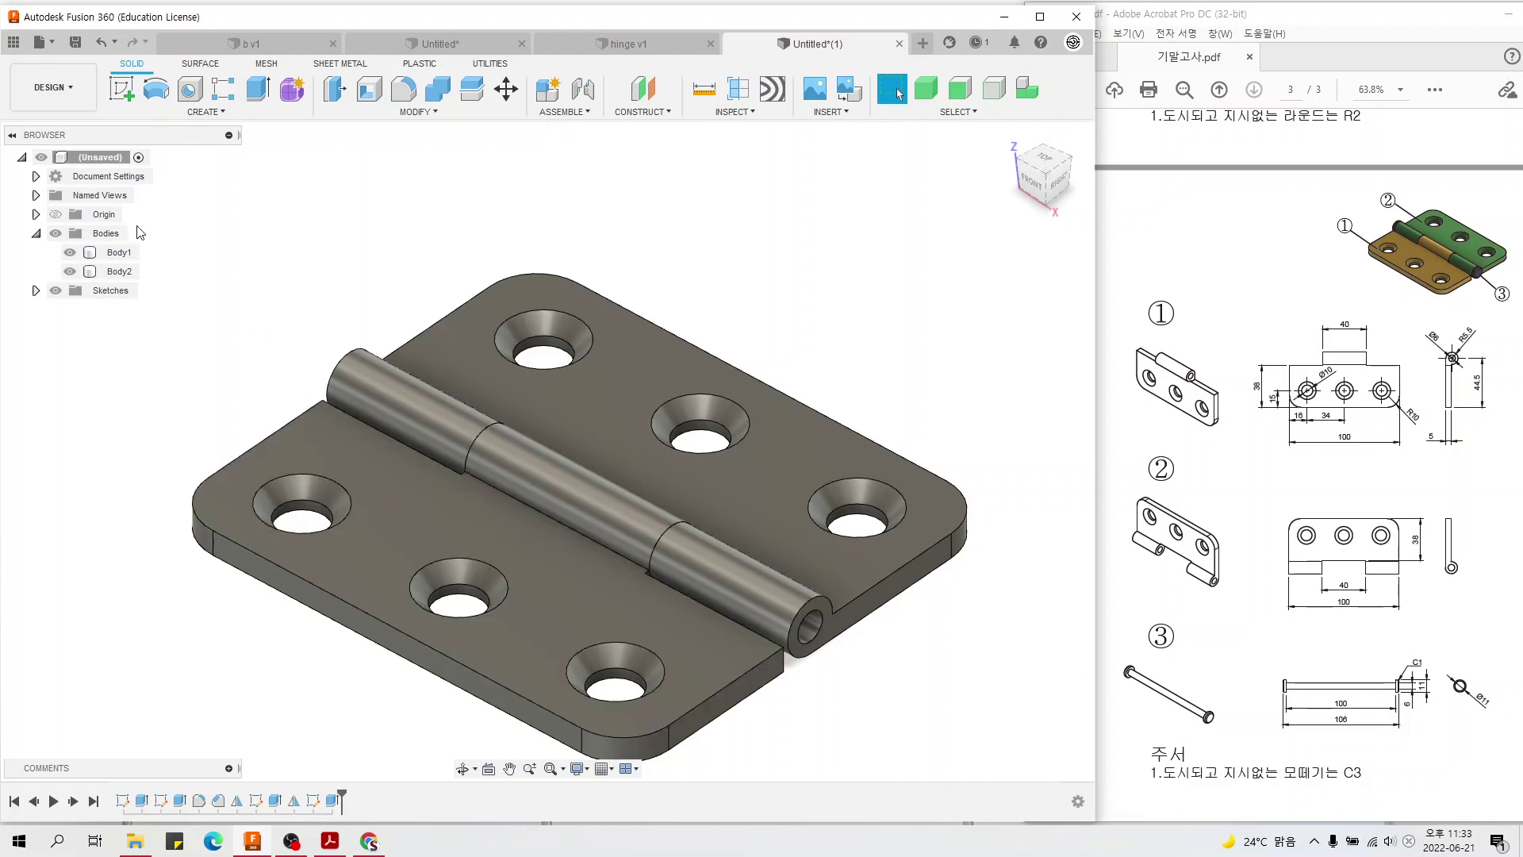
- Hide Body1 and start a sketch on the Body2 leaf face between the knuckles
{"action": "left_click", "coordinate": [70, 272]}
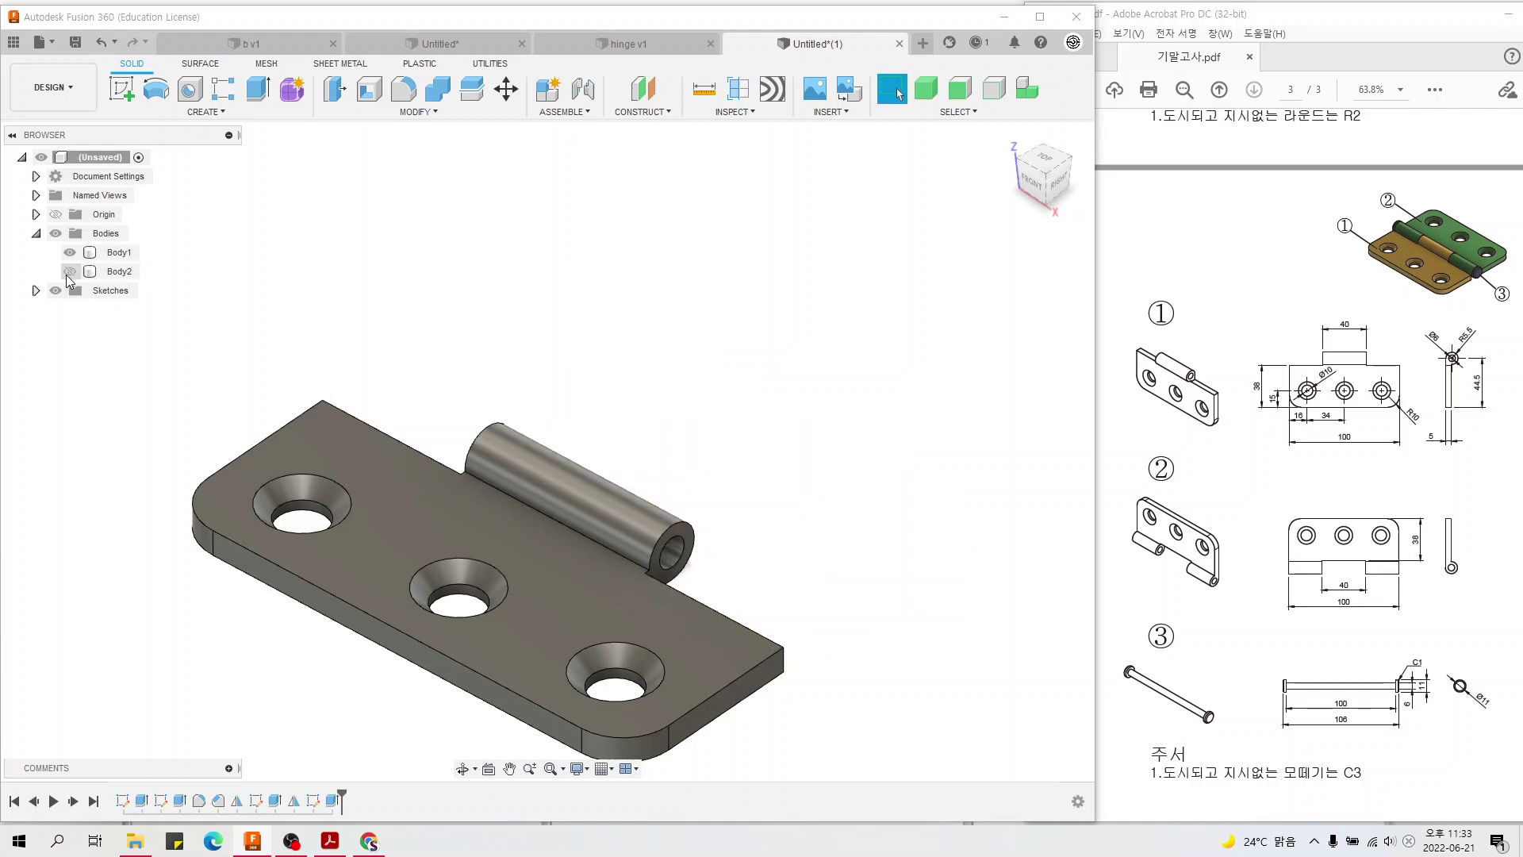
{"action": "left_click", "coordinate": [70, 252]}
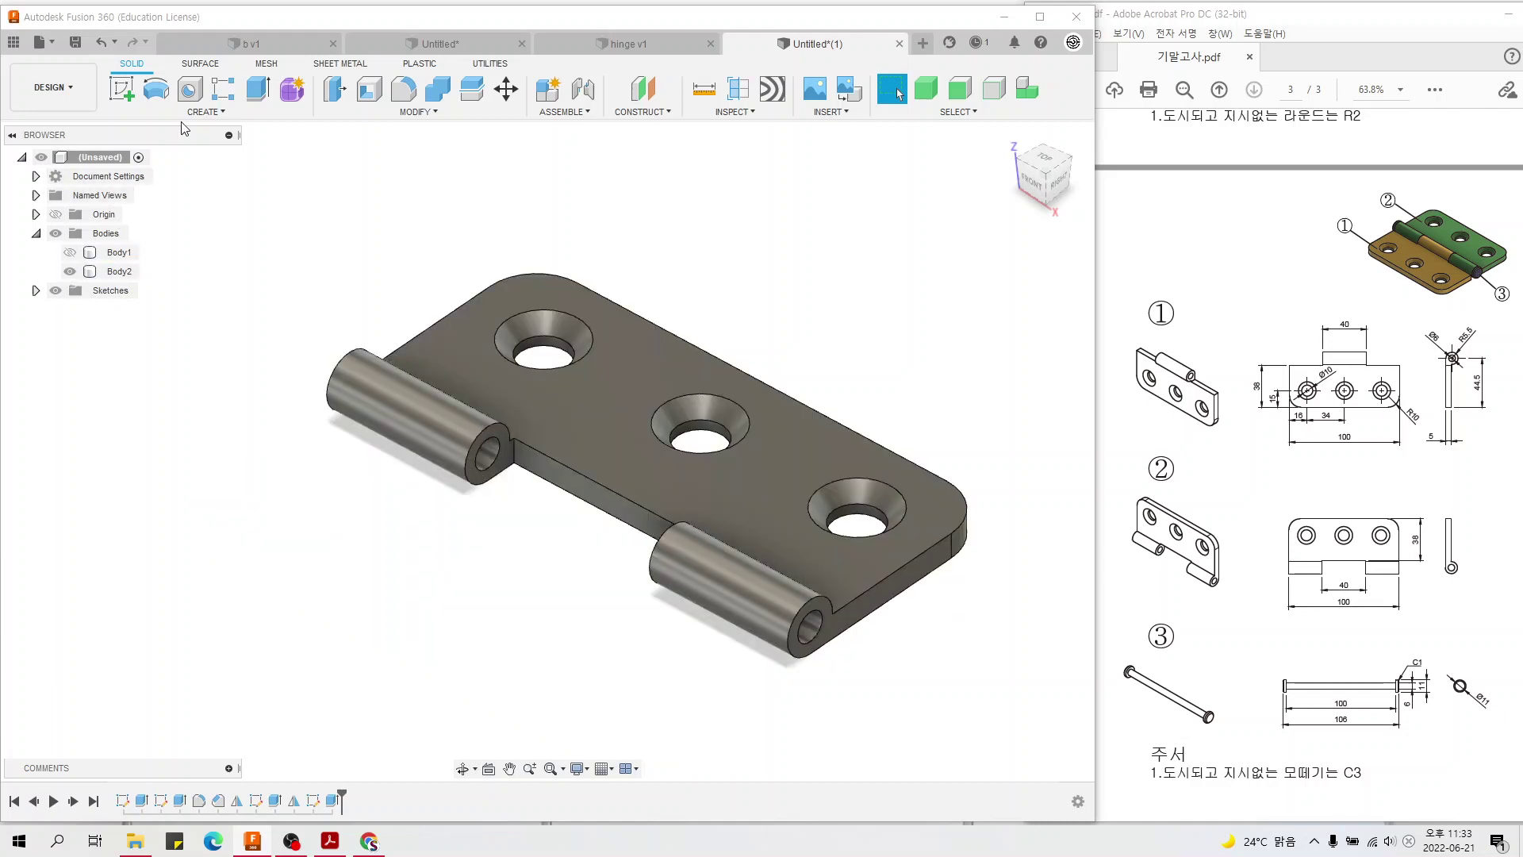
{"action": "left_click", "coordinate": [124, 85]}
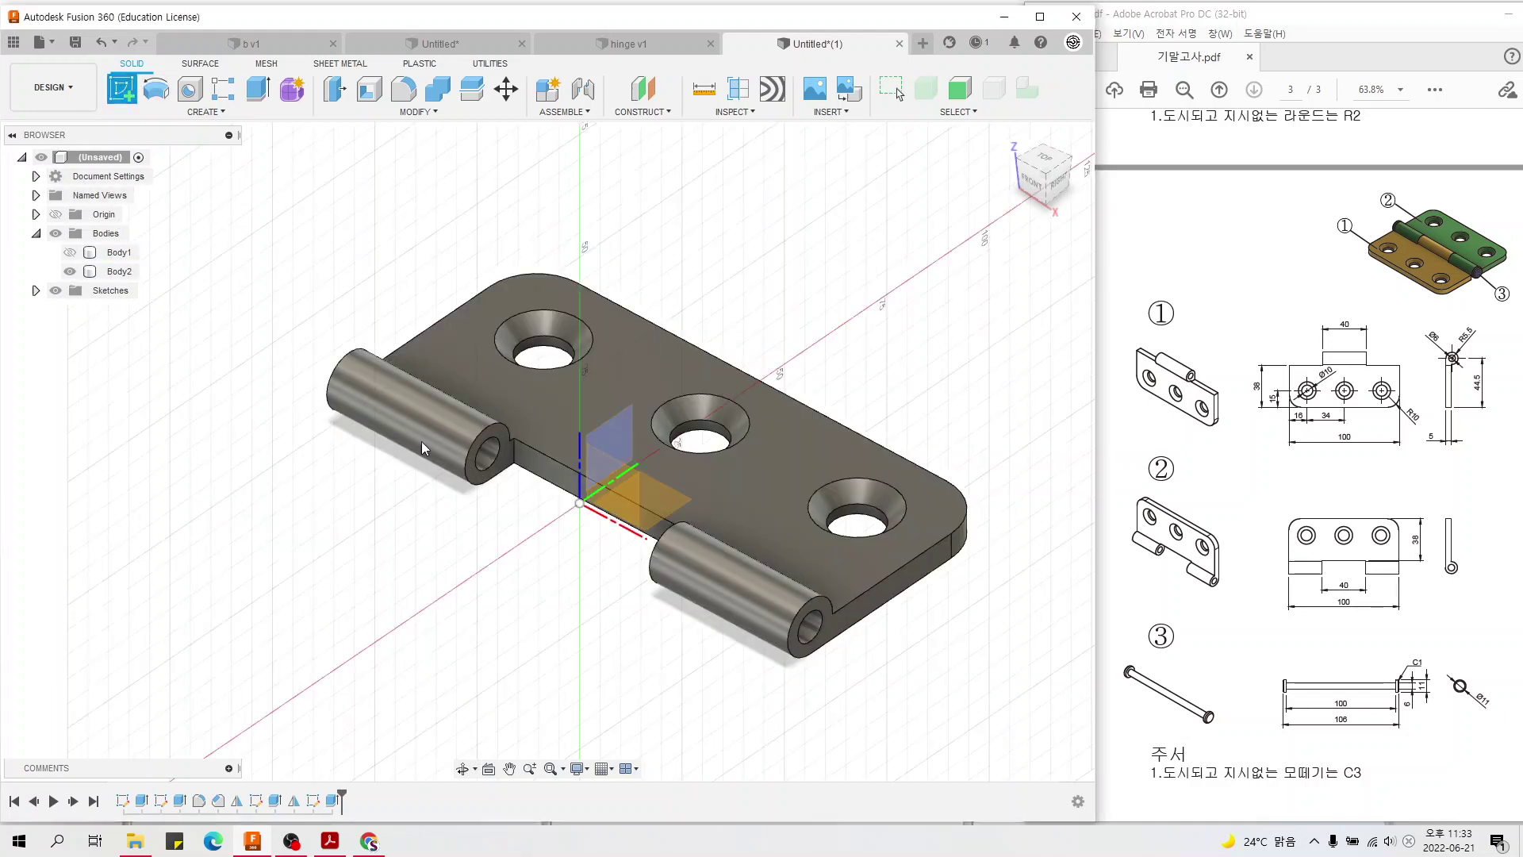
{"action": "left_click", "coordinate": [626, 431]}
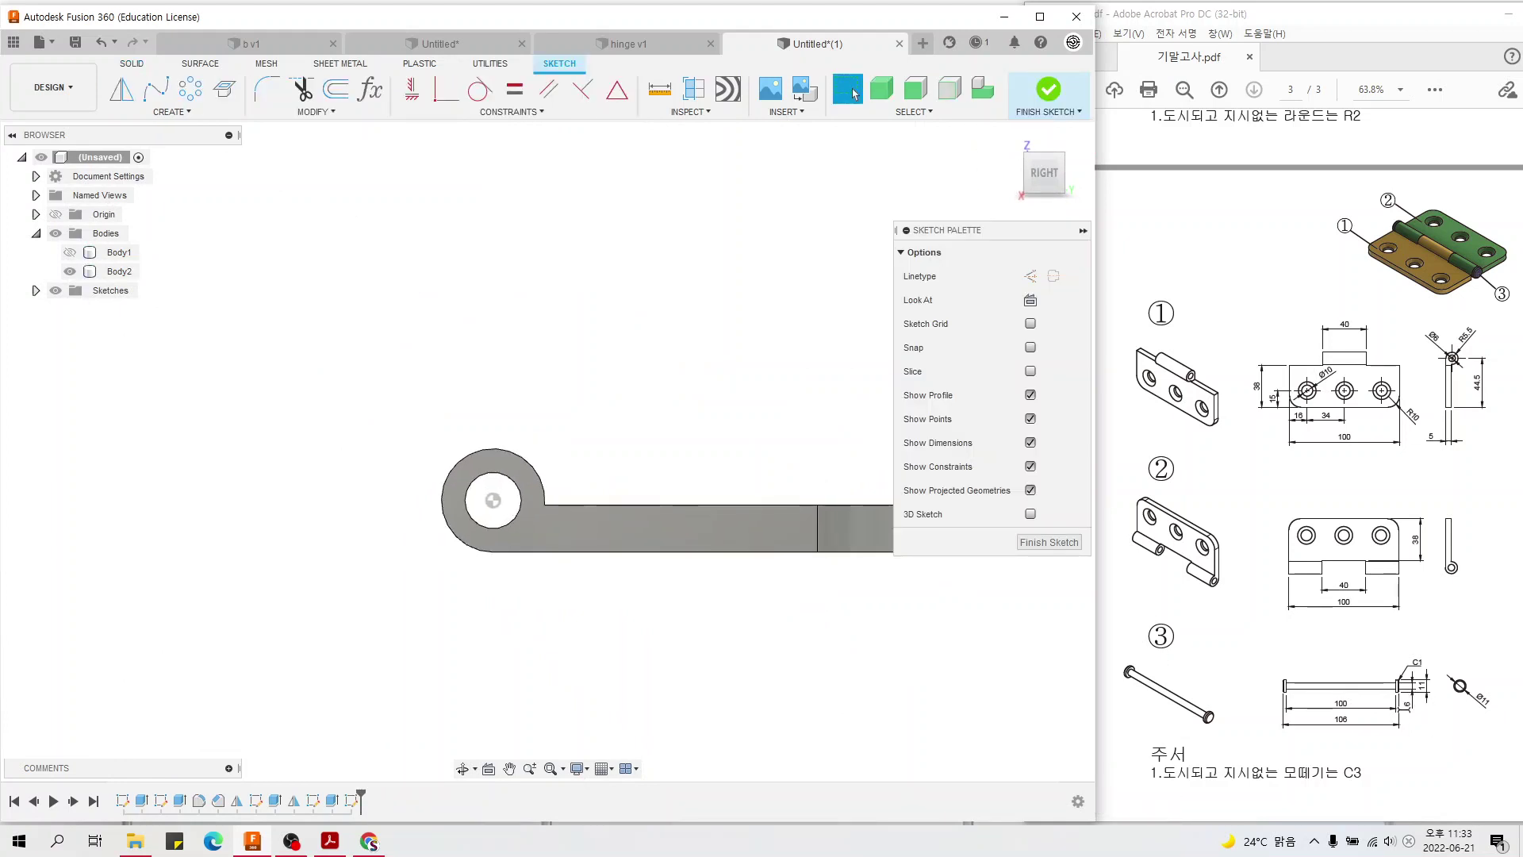
- Draw a 6 mm diameter circle centred on the knuckle hole and finish the sketch
{"action": "left_click", "coordinate": [156, 115]}
{"action": "mouse_move", "coordinate": [135, 164]}
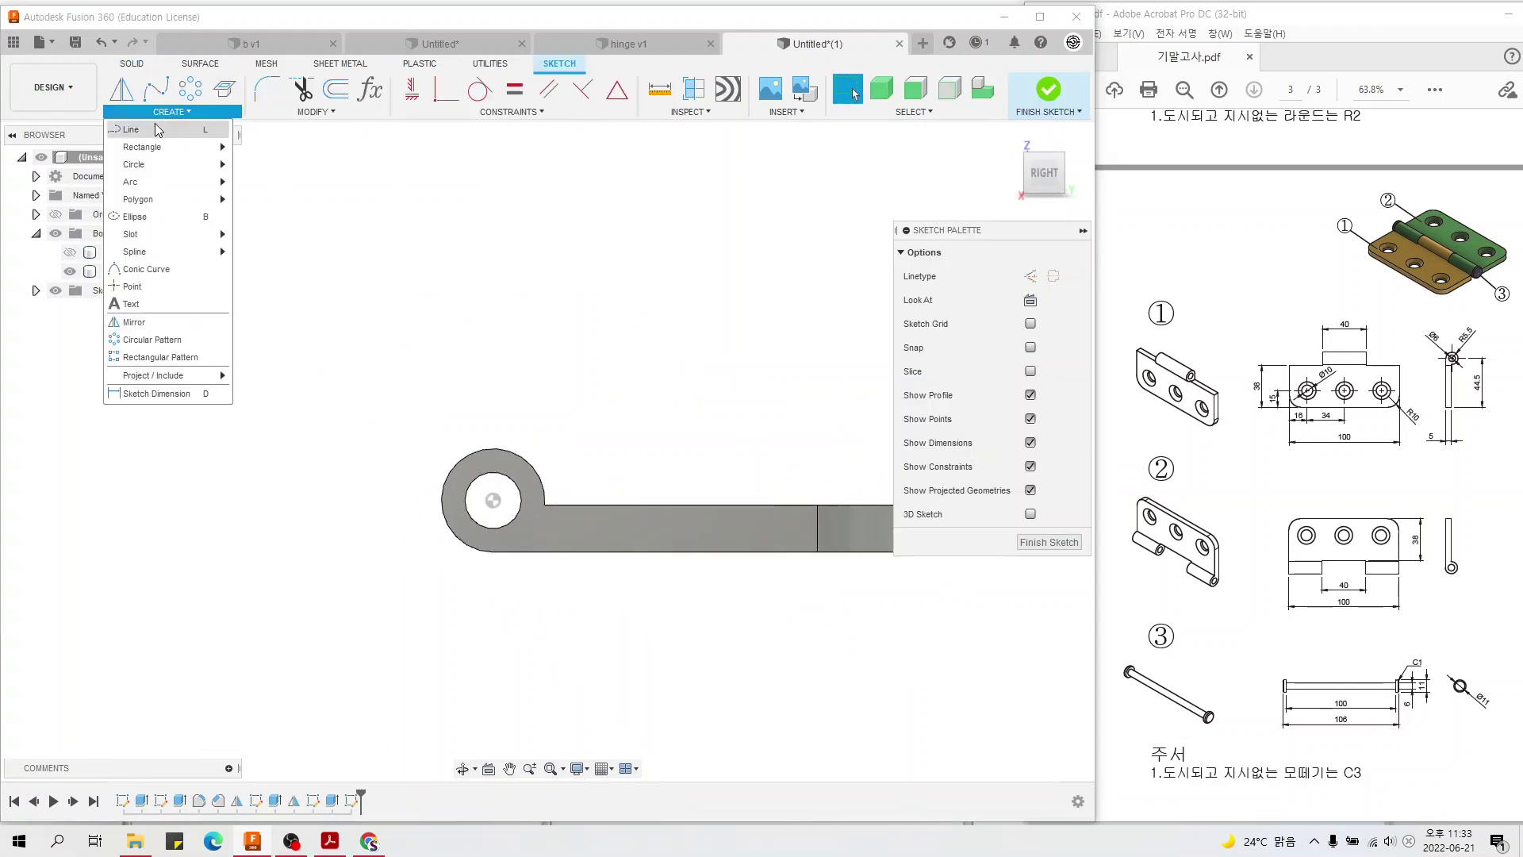
{"action": "left_click", "coordinate": [244, 165]}
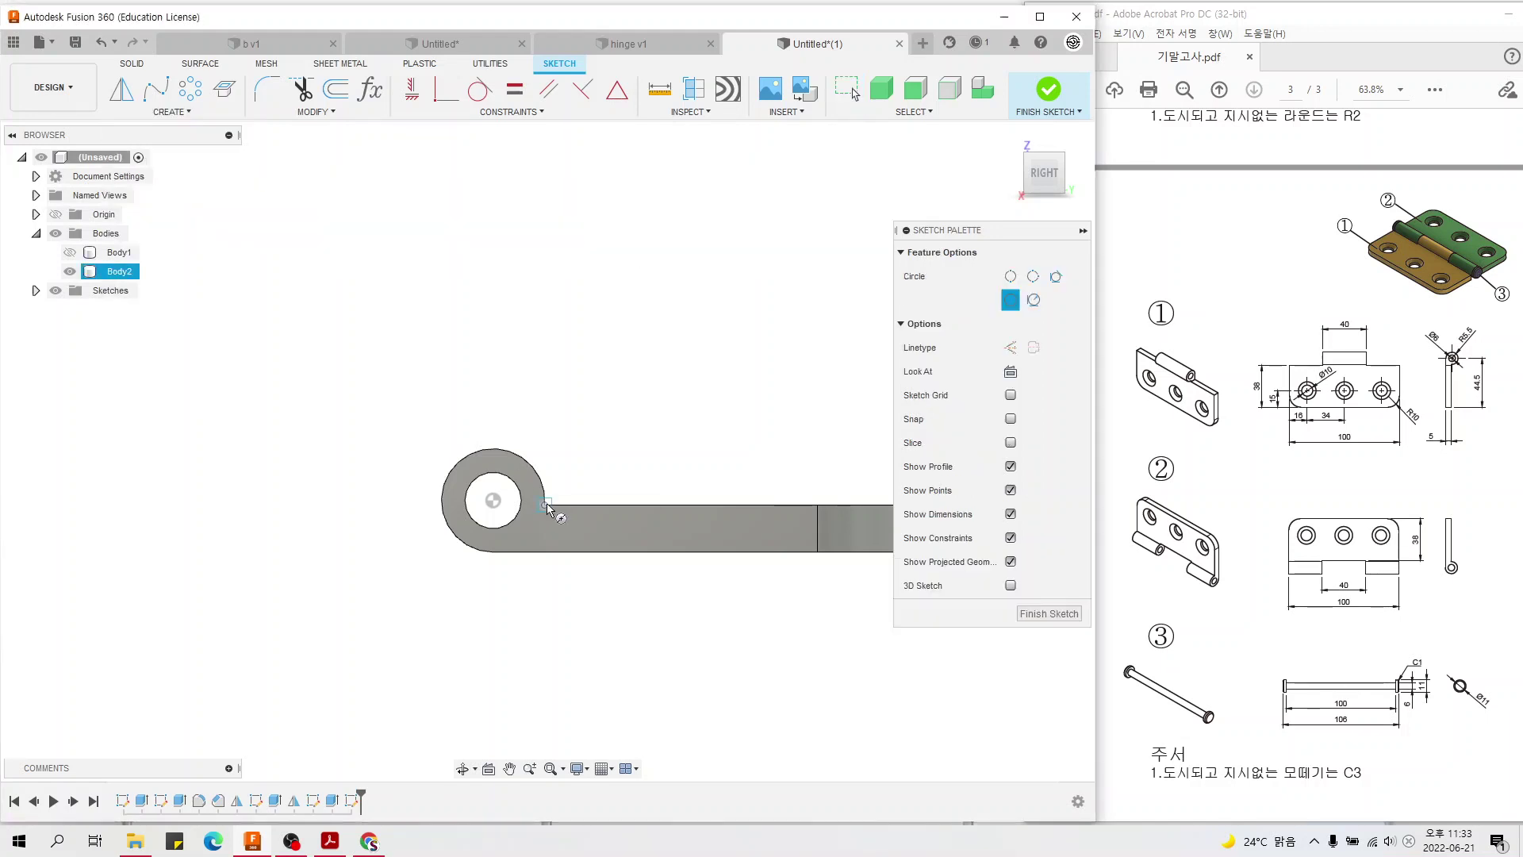
{"action": "left_click", "coordinate": [493, 501]}
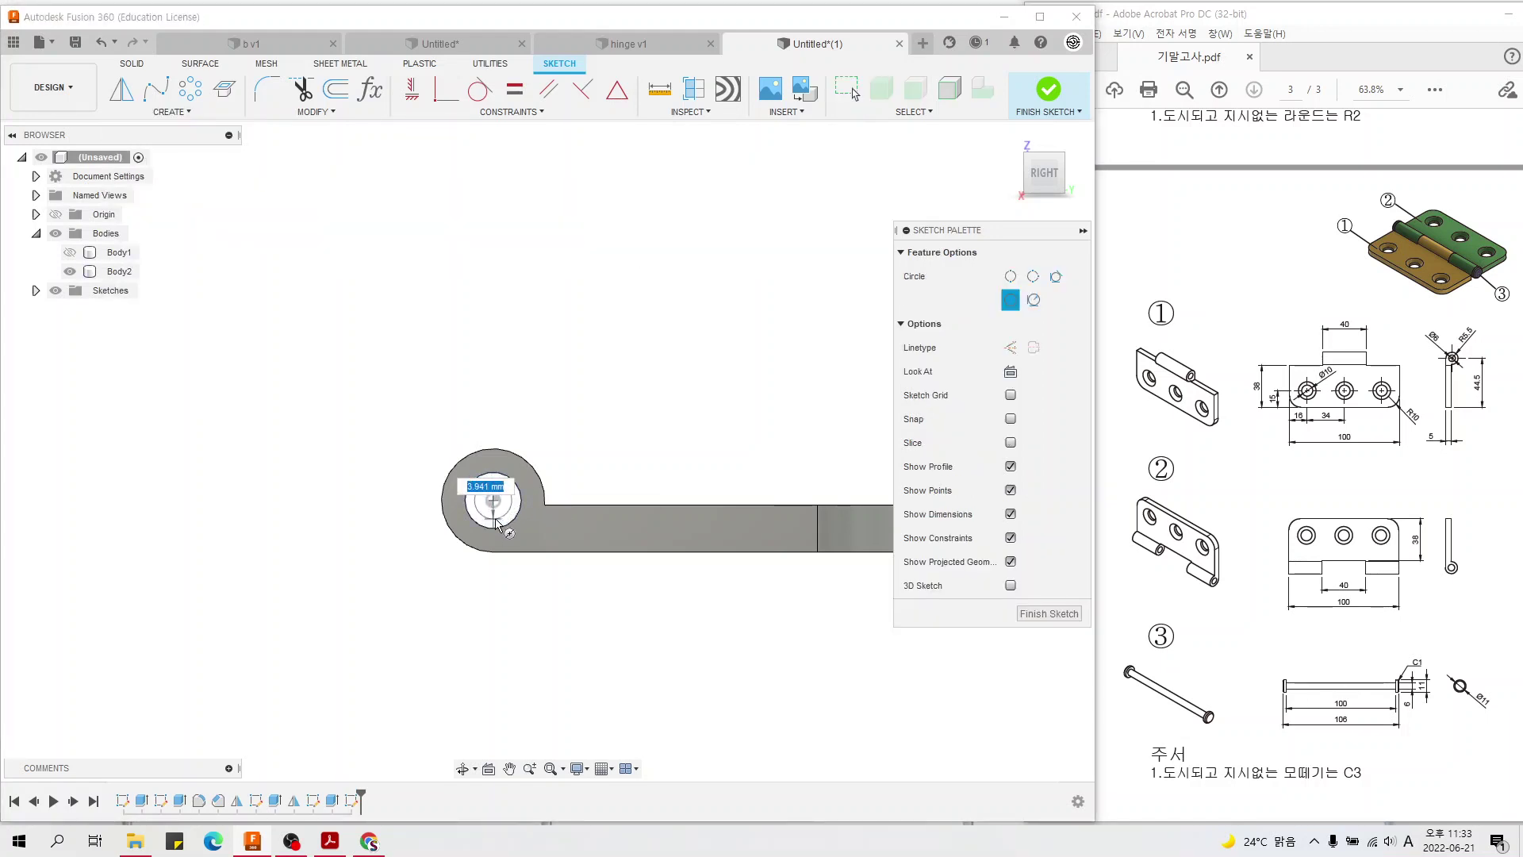
{"action": "key", "text": "Return"}
{"action": "middle_click_drag", "start_coordinate": [521, 266], "coordinate": [512, 384], "text": "shift"}
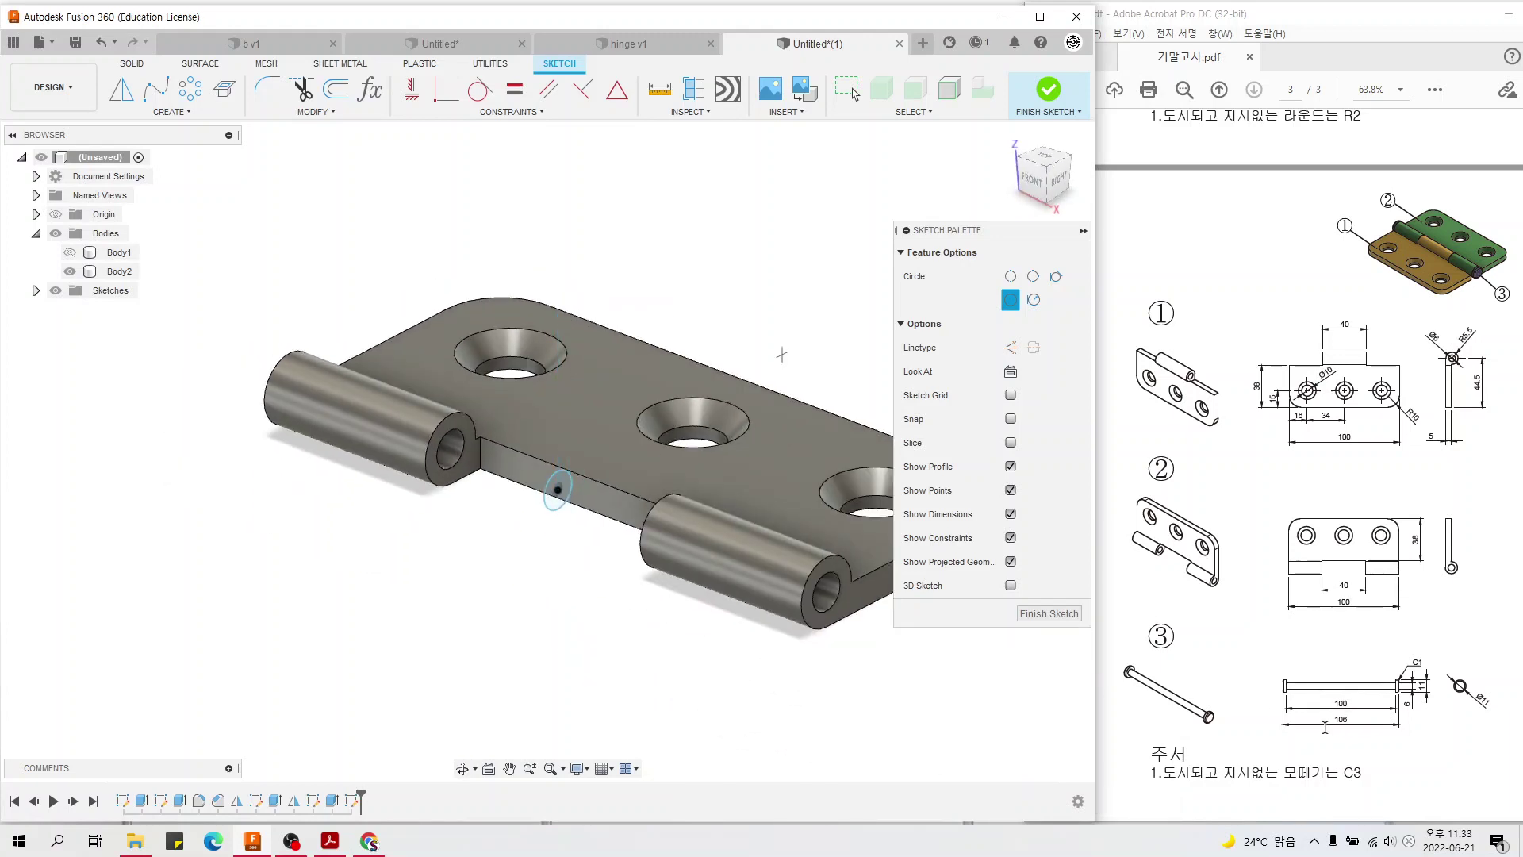
{"action": "left_click", "coordinate": [1048, 89]}
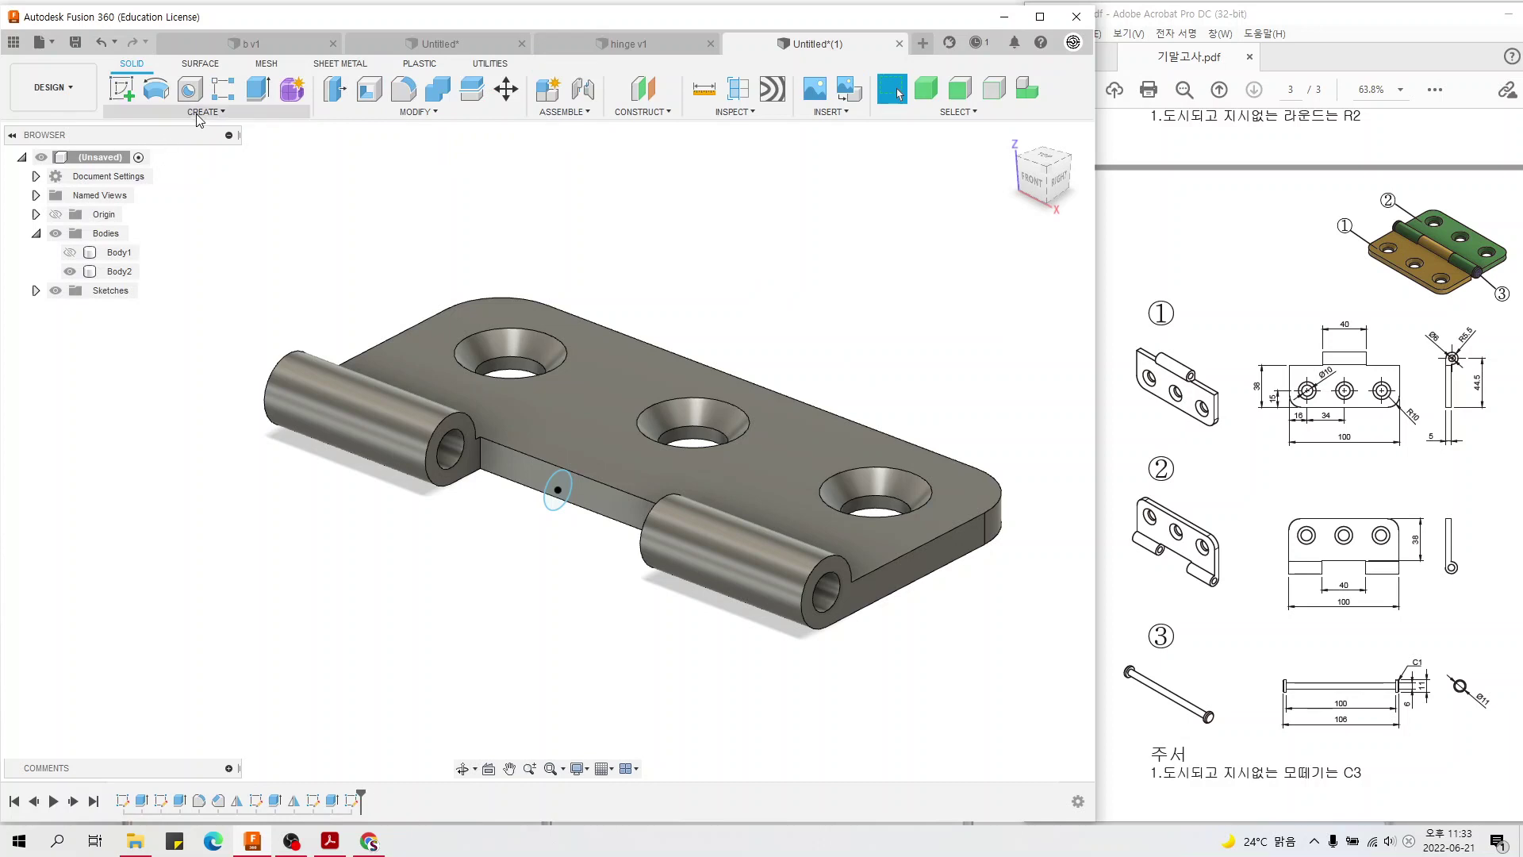
{"action": "left_click", "coordinate": [201, 111]}
- Extrude the Ø6 circle Symmetric 100 mm as a New Body pin, then hide Body2
{"action": "left_click", "coordinate": [139, 195]}
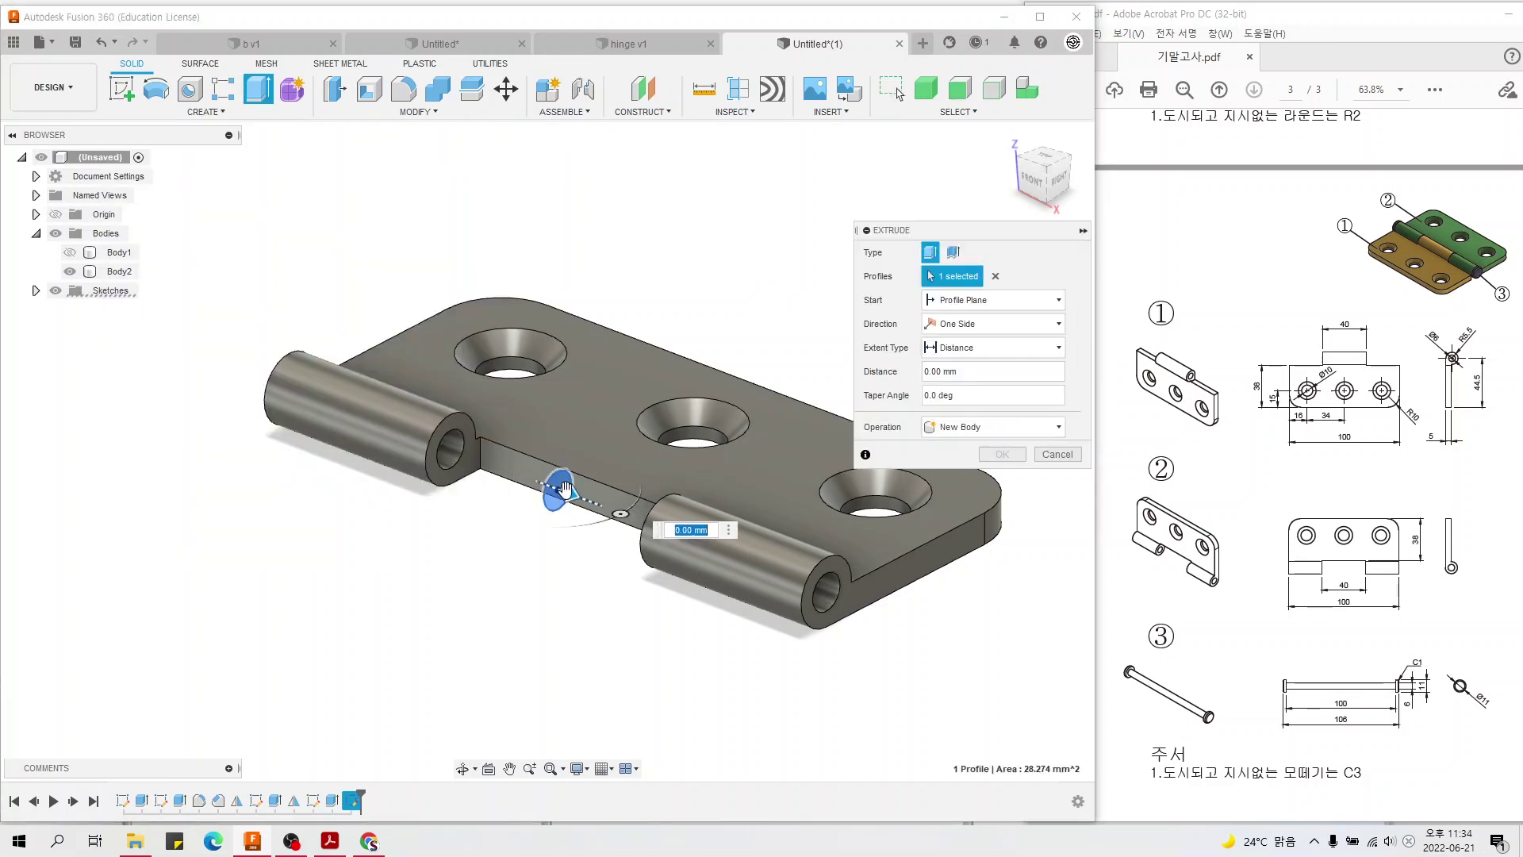
{"action": "left_click", "coordinate": [946, 350]}
{"action": "left_click", "coordinate": [956, 324]}
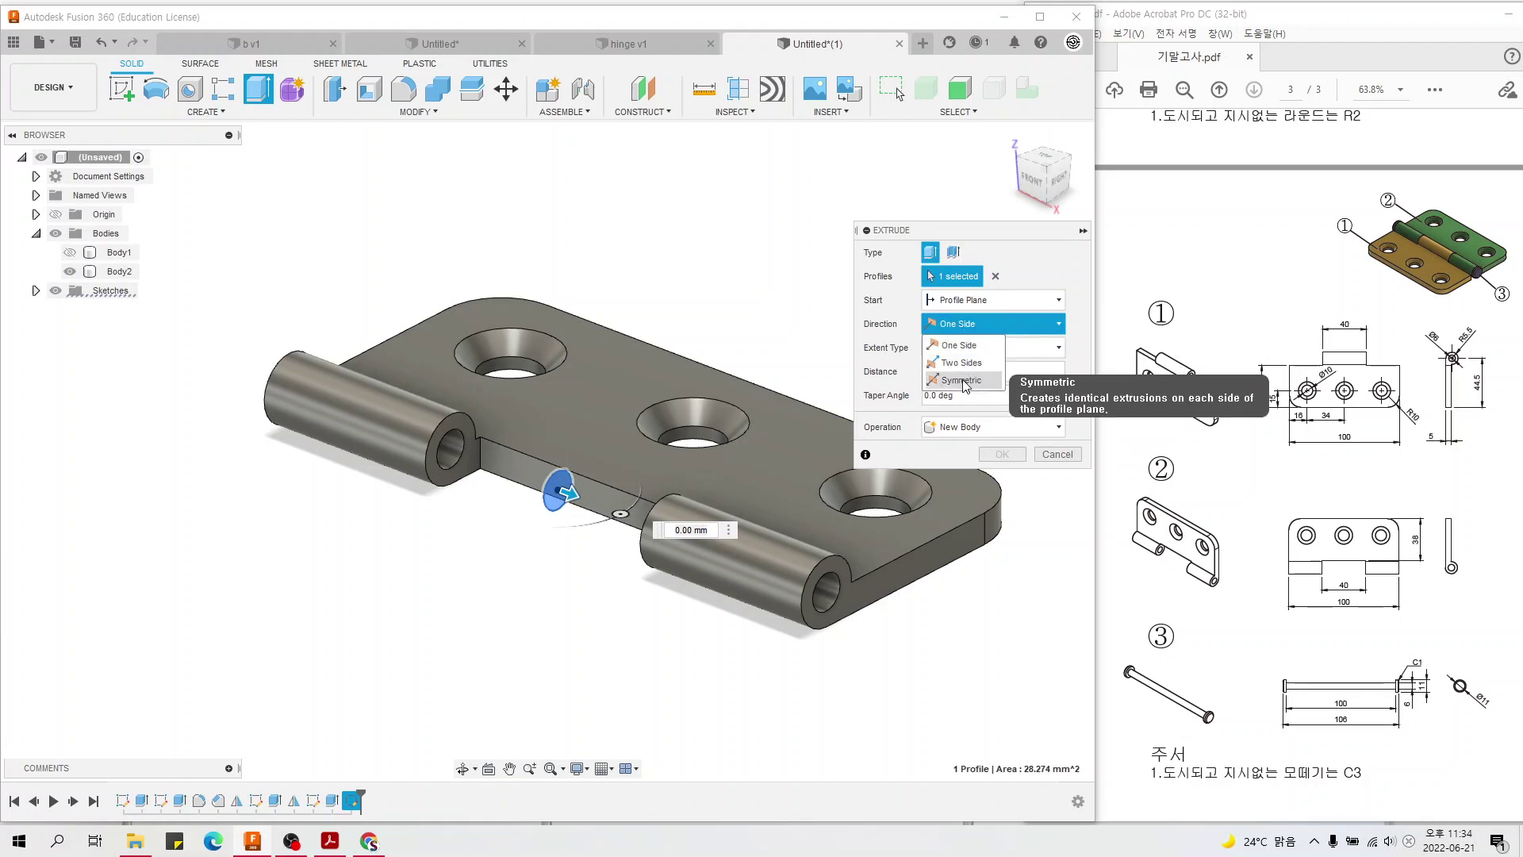
{"action": "left_click", "coordinate": [964, 381]}
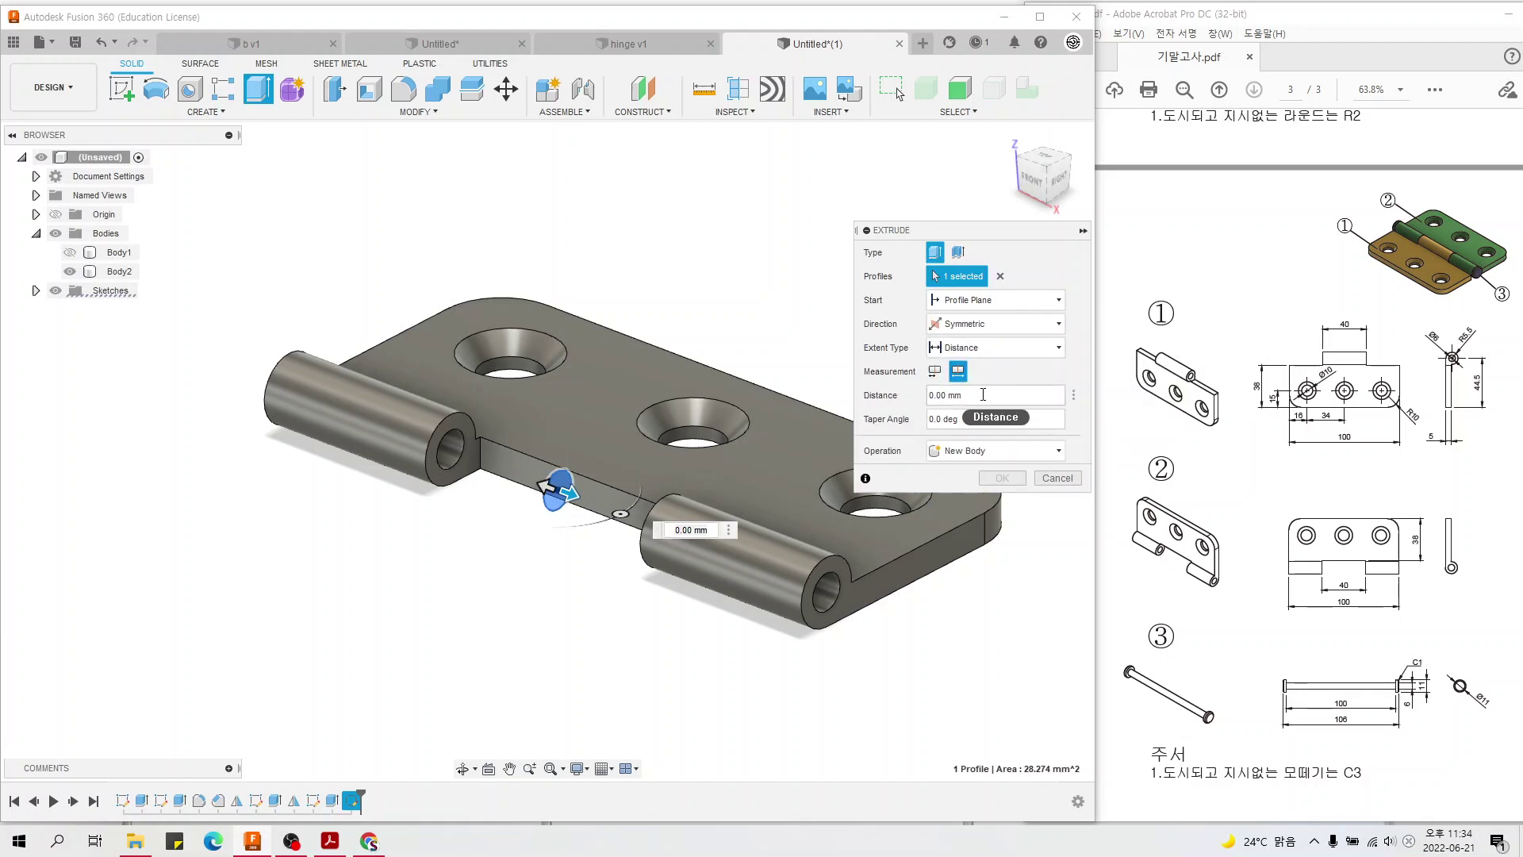
{"action": "type", "text": "100"}
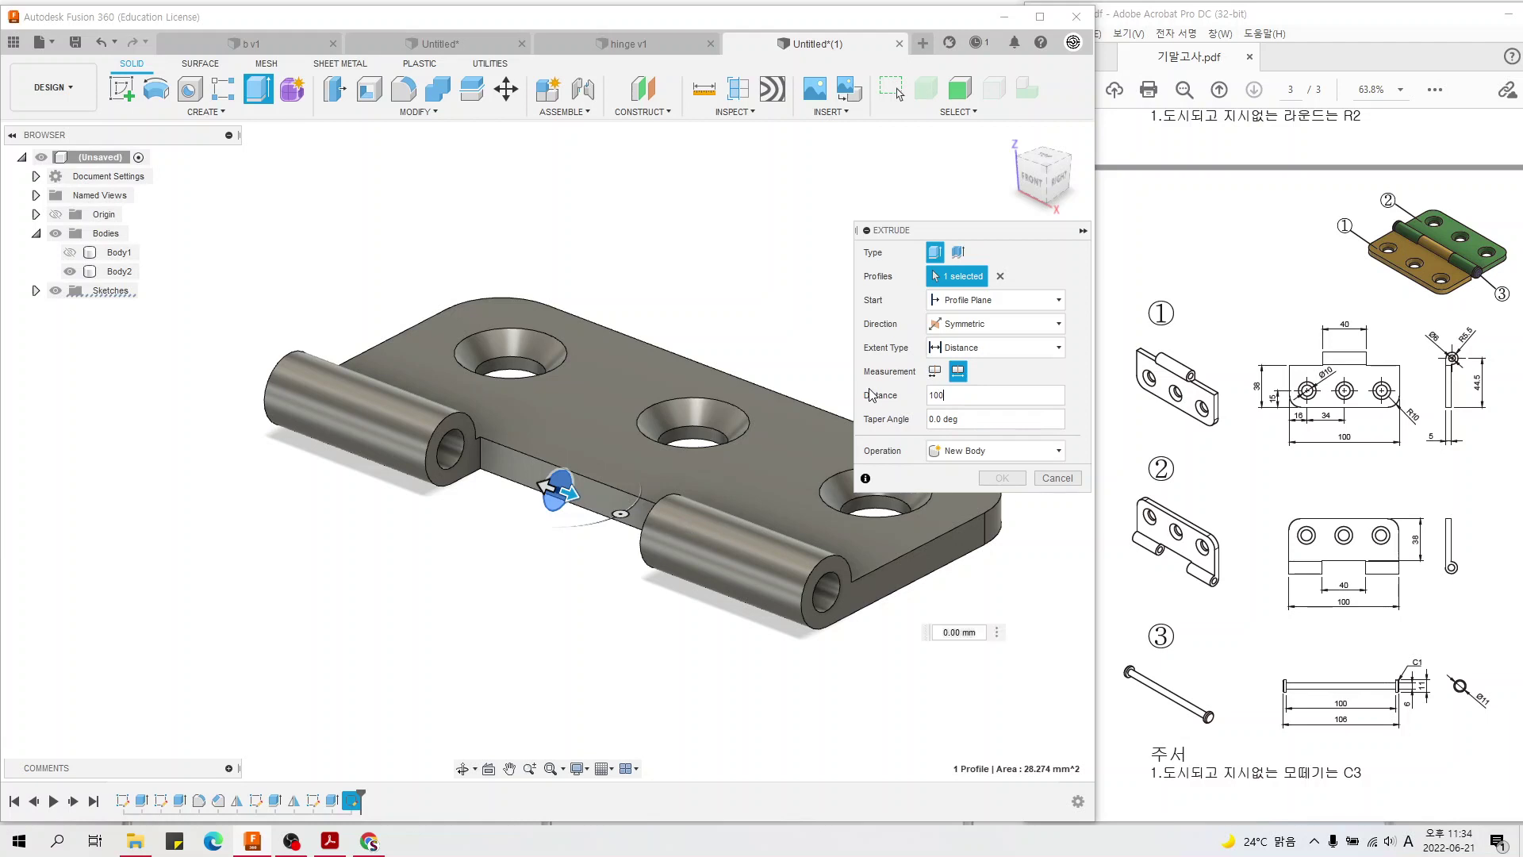
{"action": "left_click", "coordinate": [962, 452]}
{"action": "left_click", "coordinate": [967, 525]}
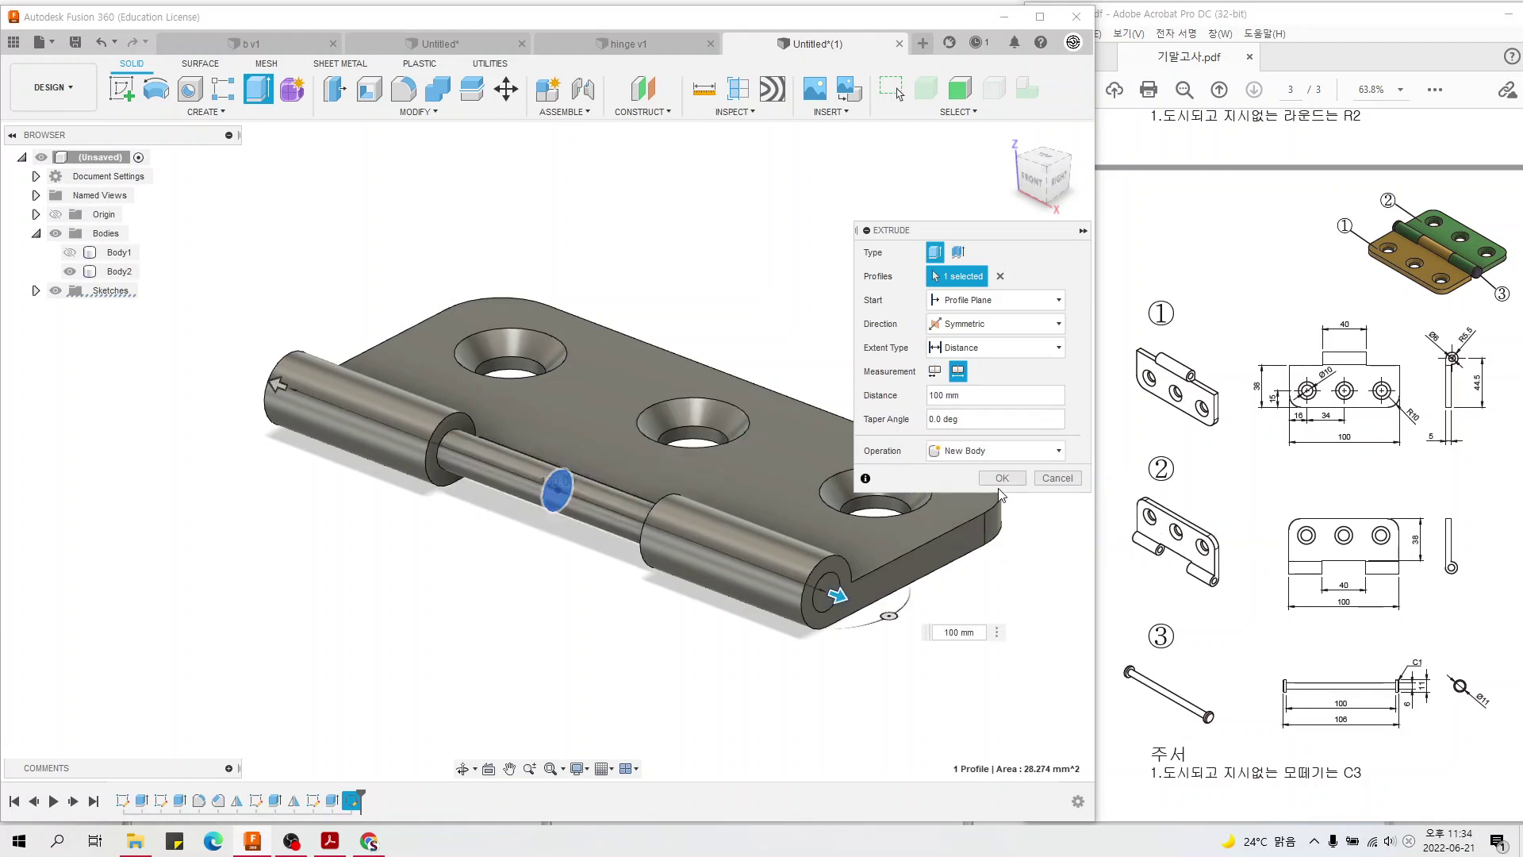
{"action": "left_click", "coordinate": [998, 478]}
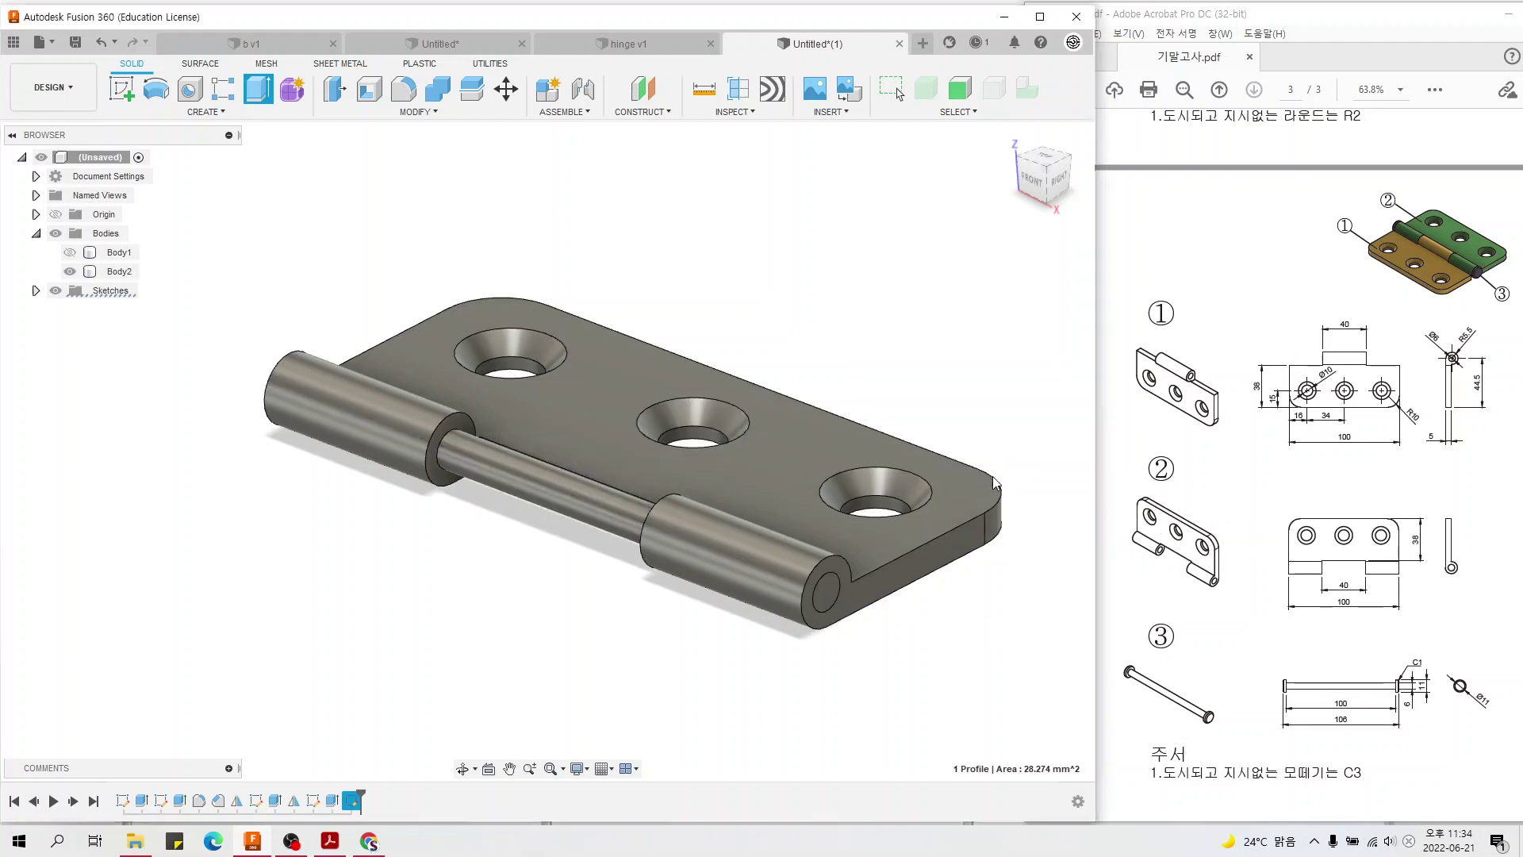
{"action": "left_click", "coordinate": [75, 271]}
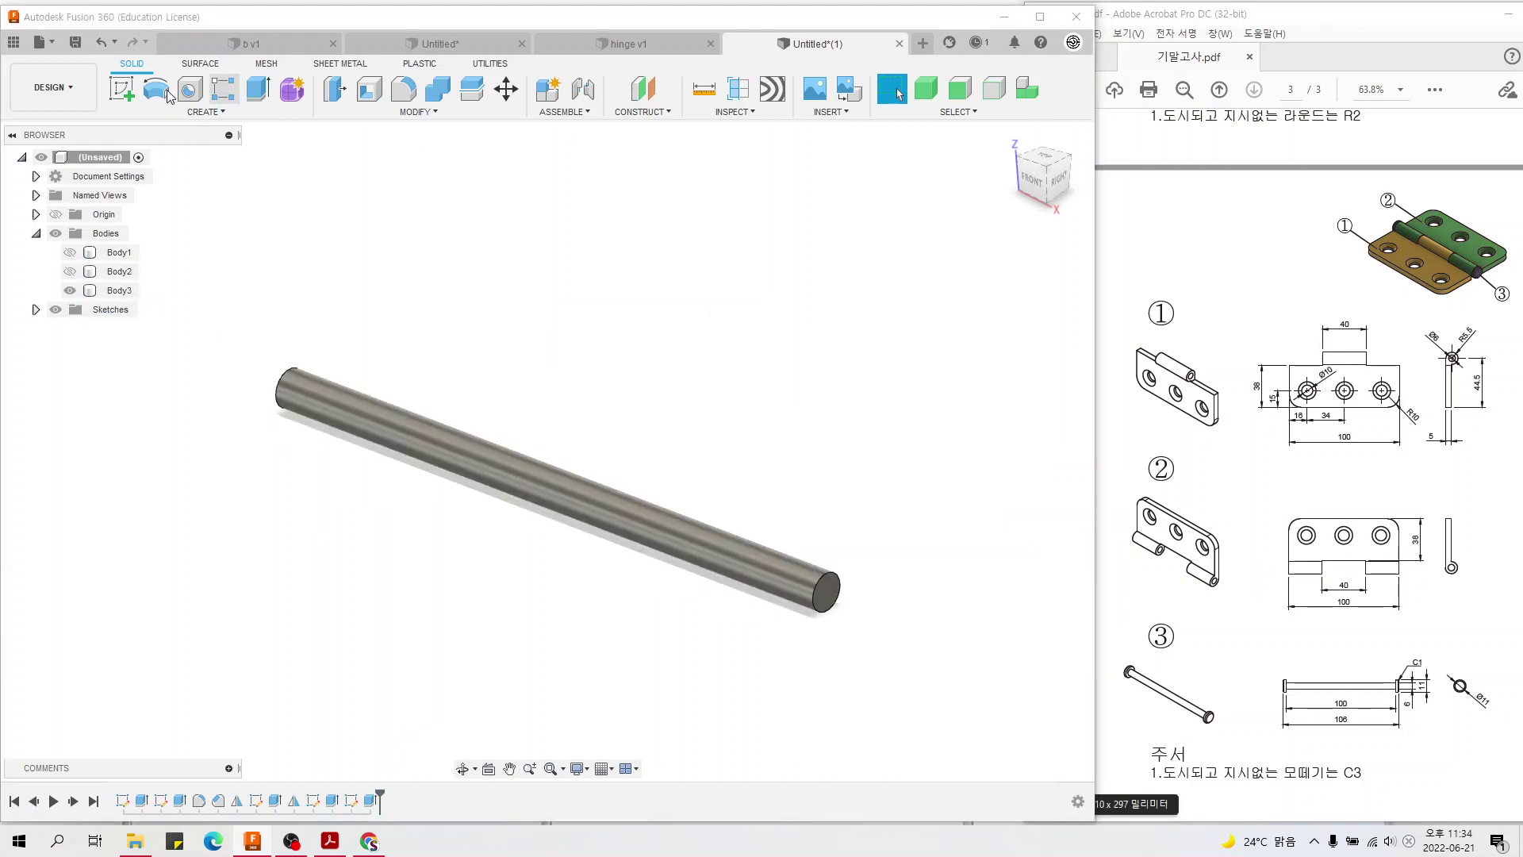
- Sketch a circle on the pin's end face, centred on its axis, dimensioned to Ø11 mm
{"action": "key", "text": "s"}
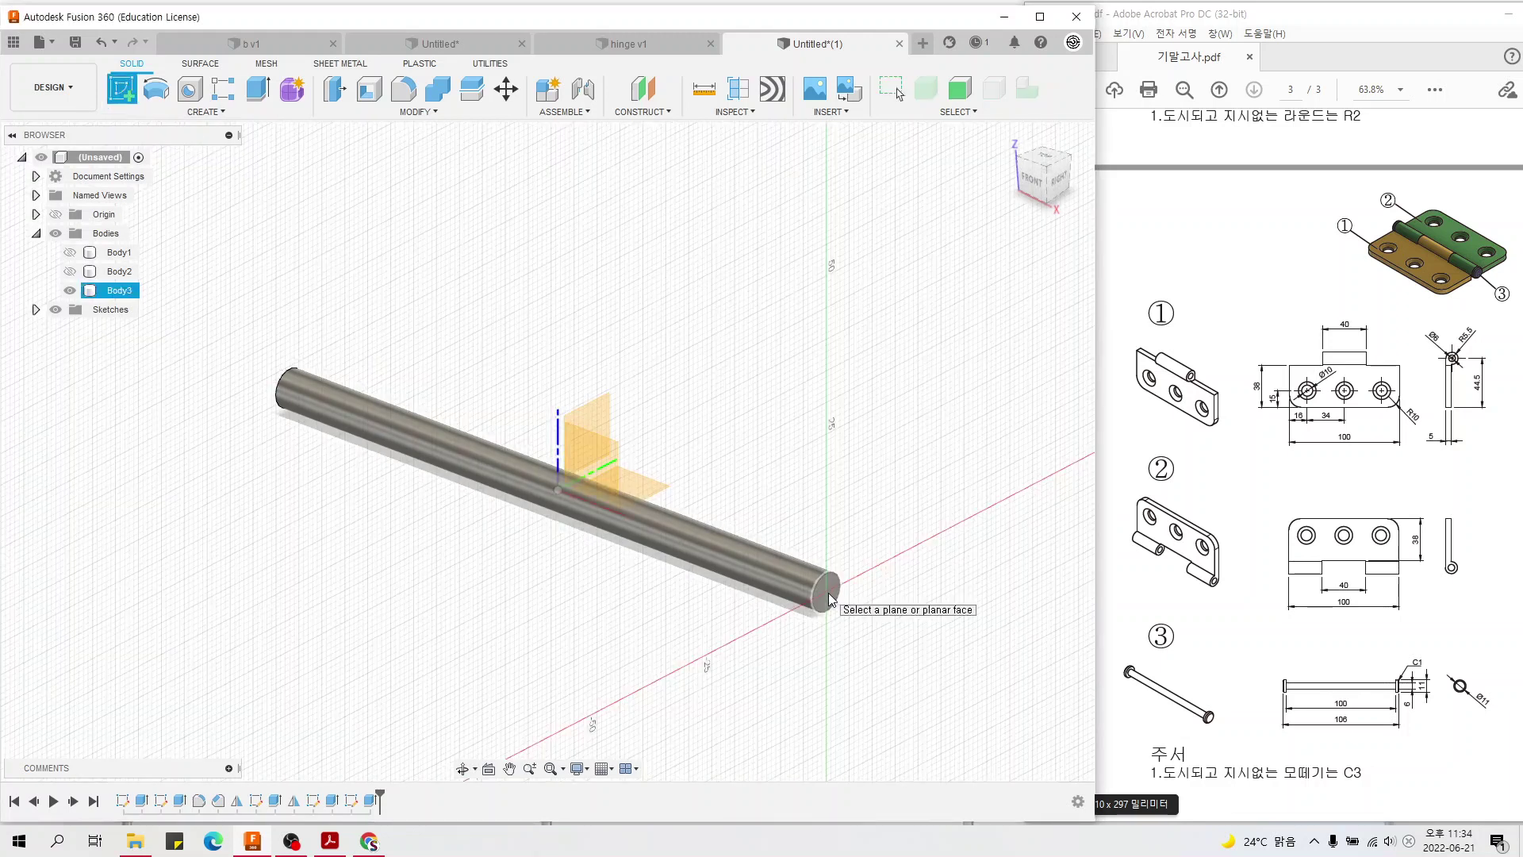
{"action": "left_click", "coordinate": [830, 593]}
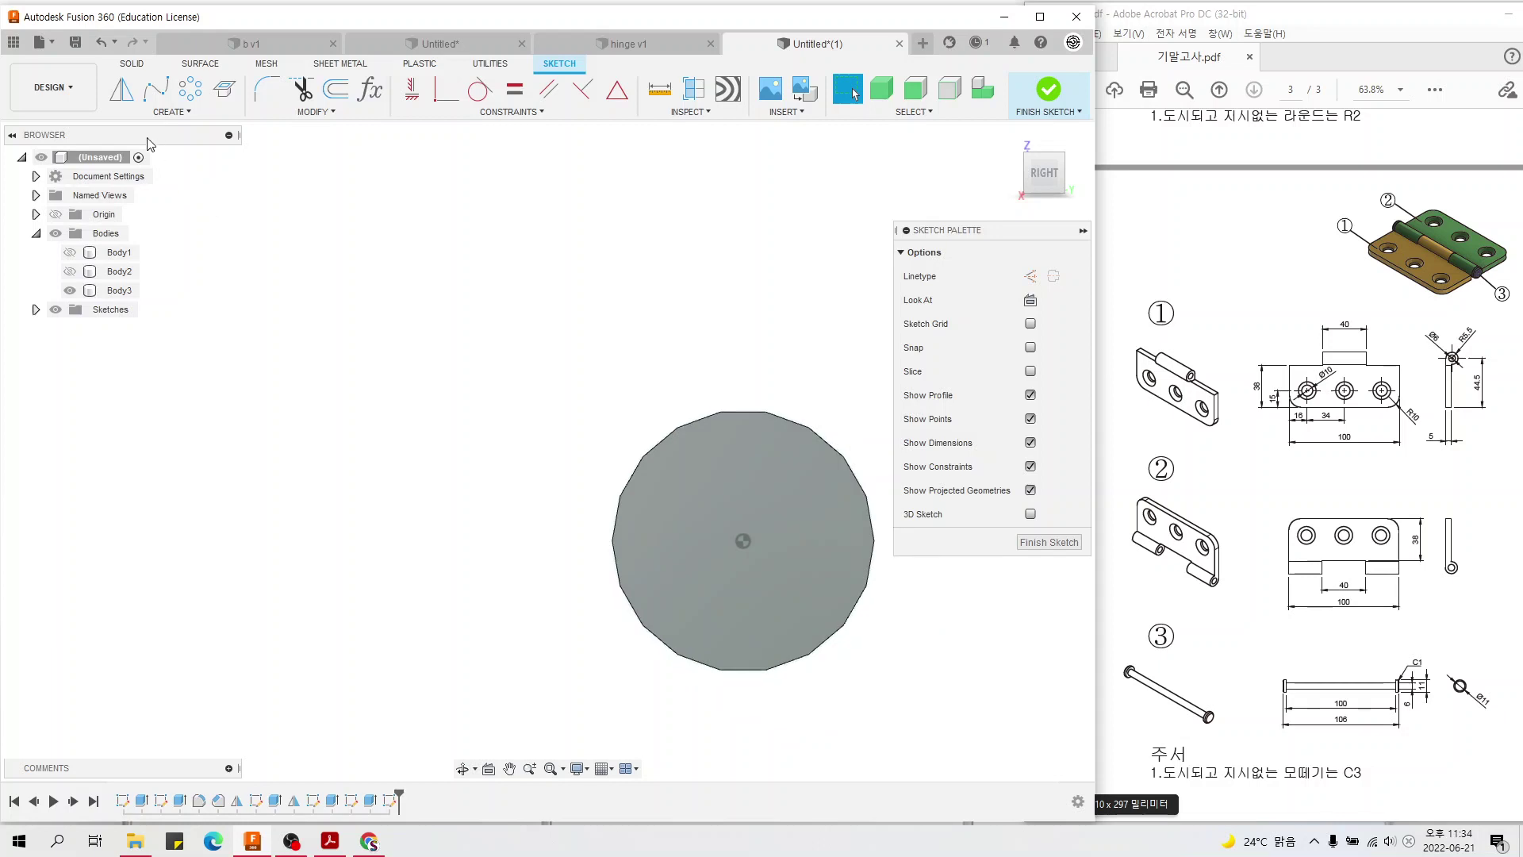
{"action": "left_click", "coordinate": [176, 114]}
{"action": "mouse_move", "coordinate": [167, 164]}
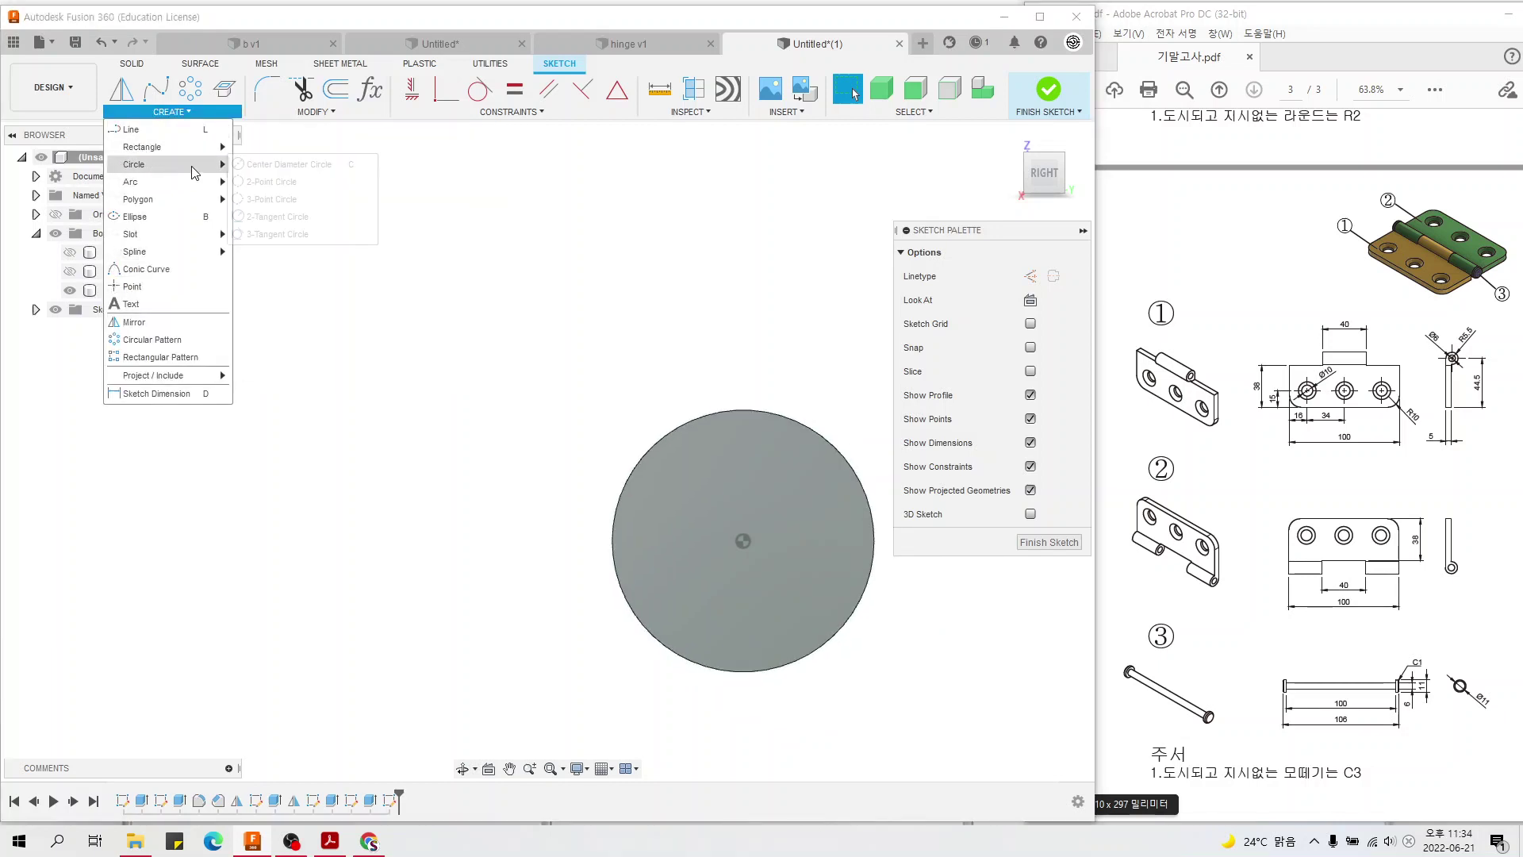
{"action": "left_click", "coordinate": [251, 164]}
{"action": "left_click", "coordinate": [743, 541]}
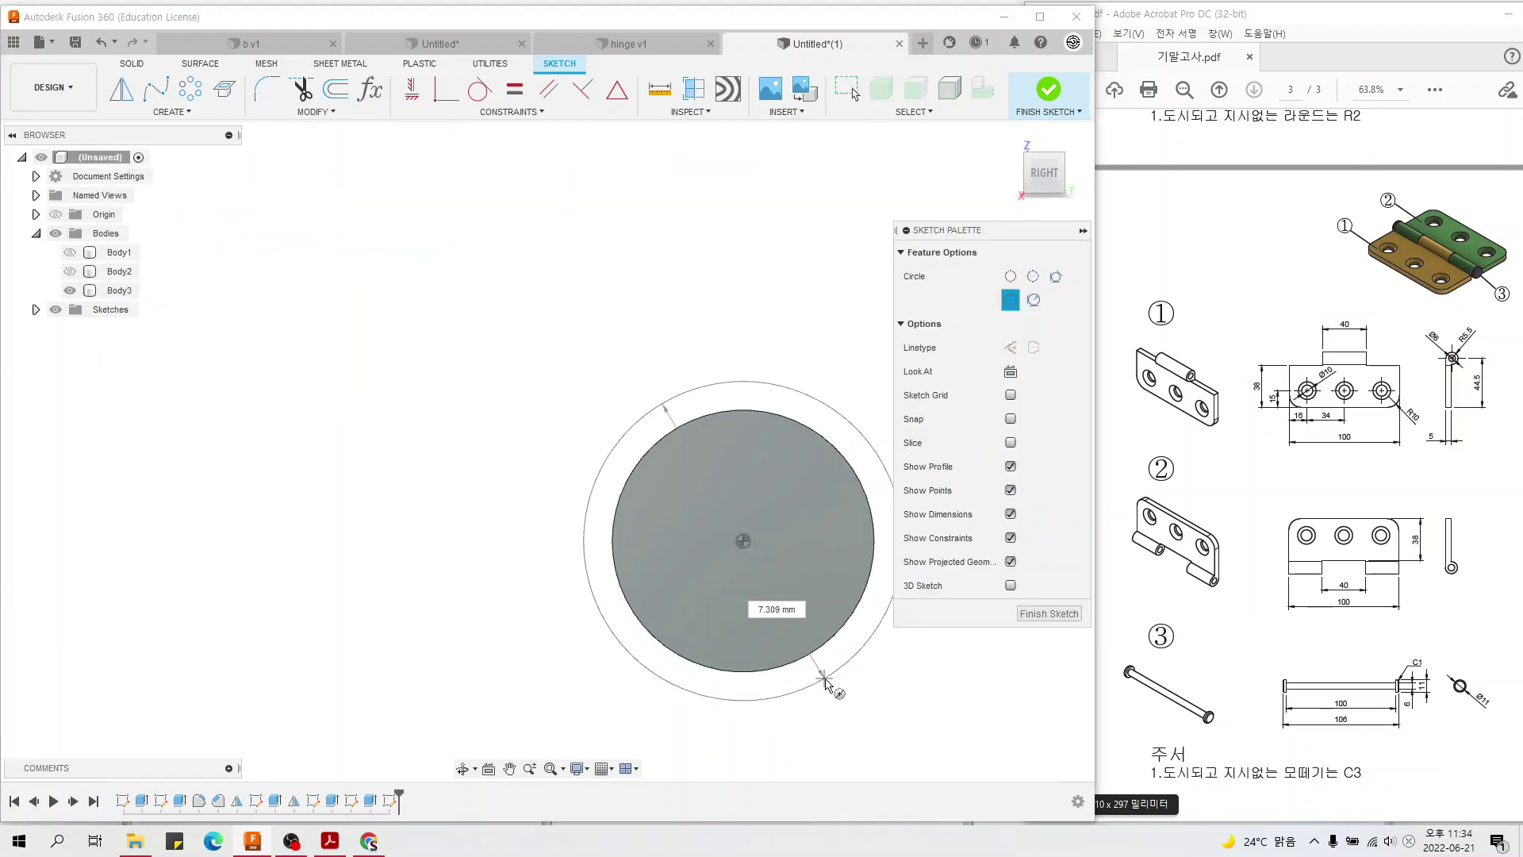
{"action": "left_click", "coordinate": [827, 691]}
{"action": "scroll", "coordinate": [460, 544], "scroll_direction": "down", "scroll_amount": 2}
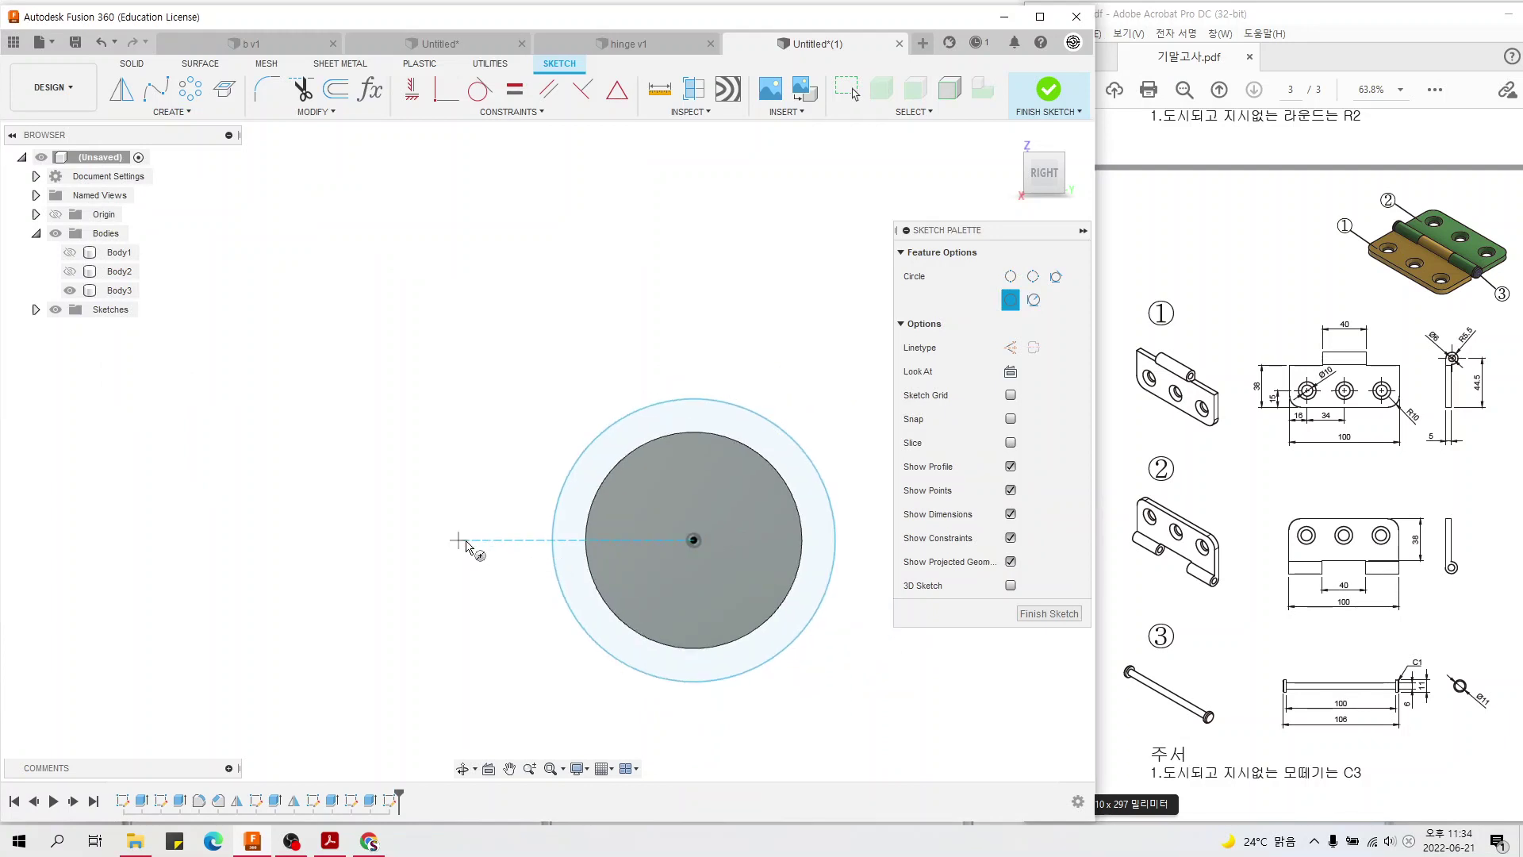
{"action": "key", "text": "d"}
{"action": "left_click", "coordinate": [589, 442]}
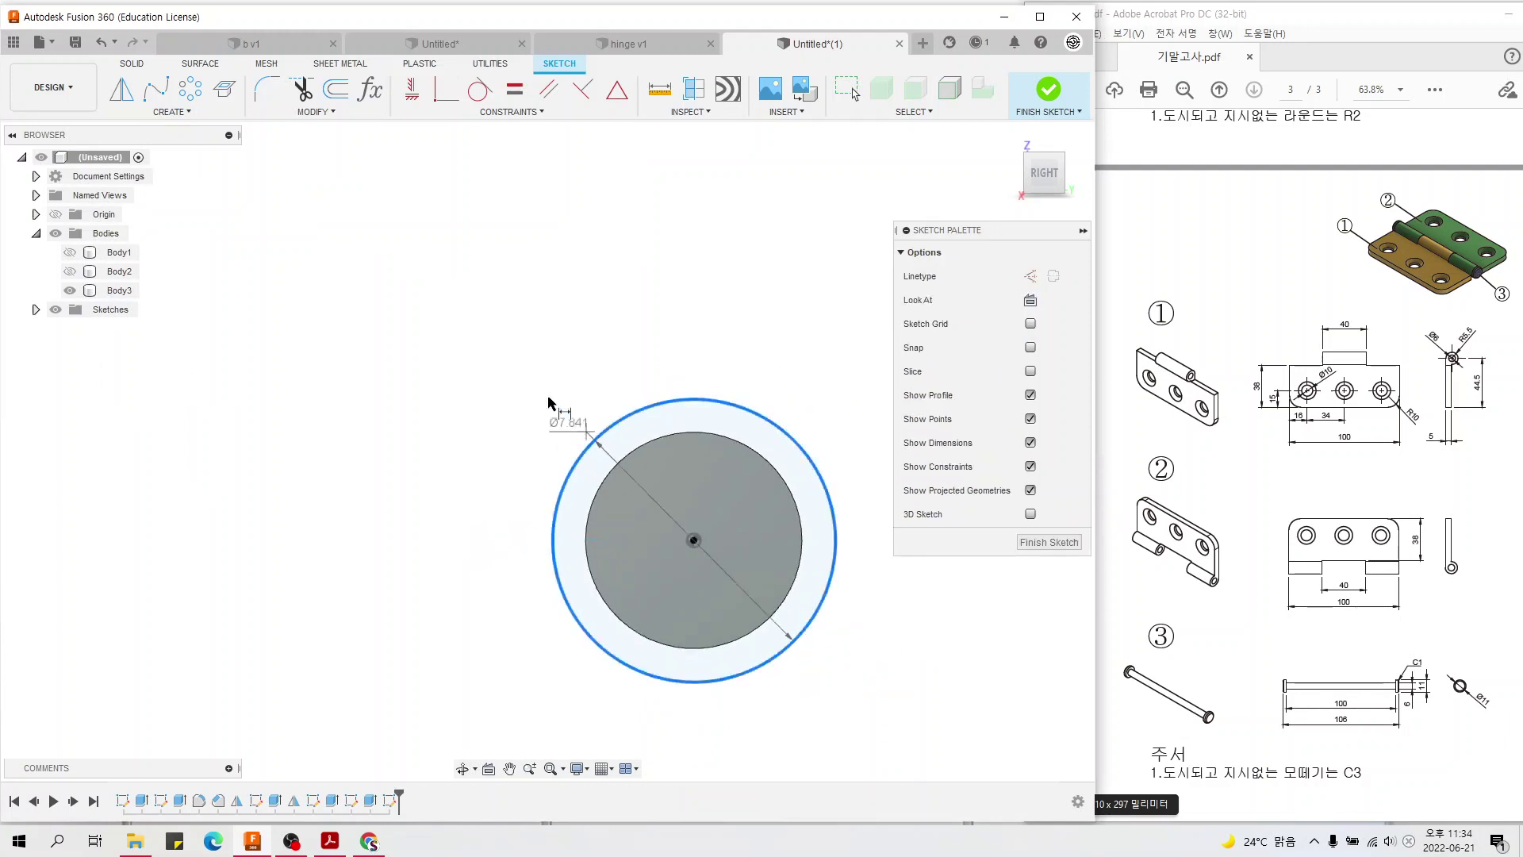
{"action": "left_click", "coordinate": [547, 396]}
{"action": "key", "text": "Return"}
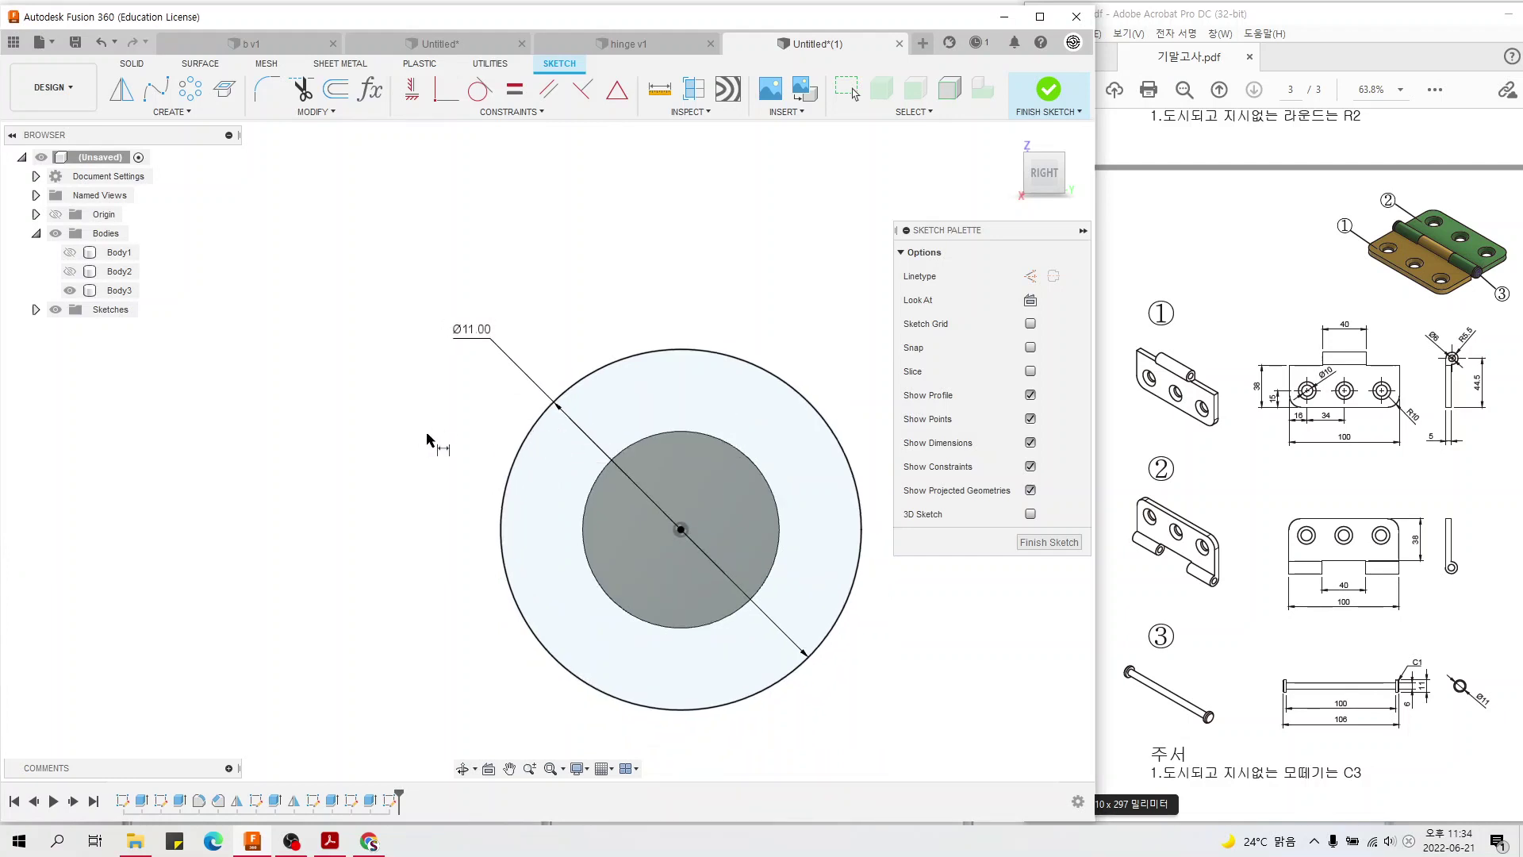
{"action": "middle_click_drag", "start_coordinate": [425, 436], "coordinate": [415, 441], "text": "shift"}
- Finish the sketch and extrude both end-face profiles 3 mm outward, joined as the pin head
{"action": "left_click", "coordinate": [1048, 91]}
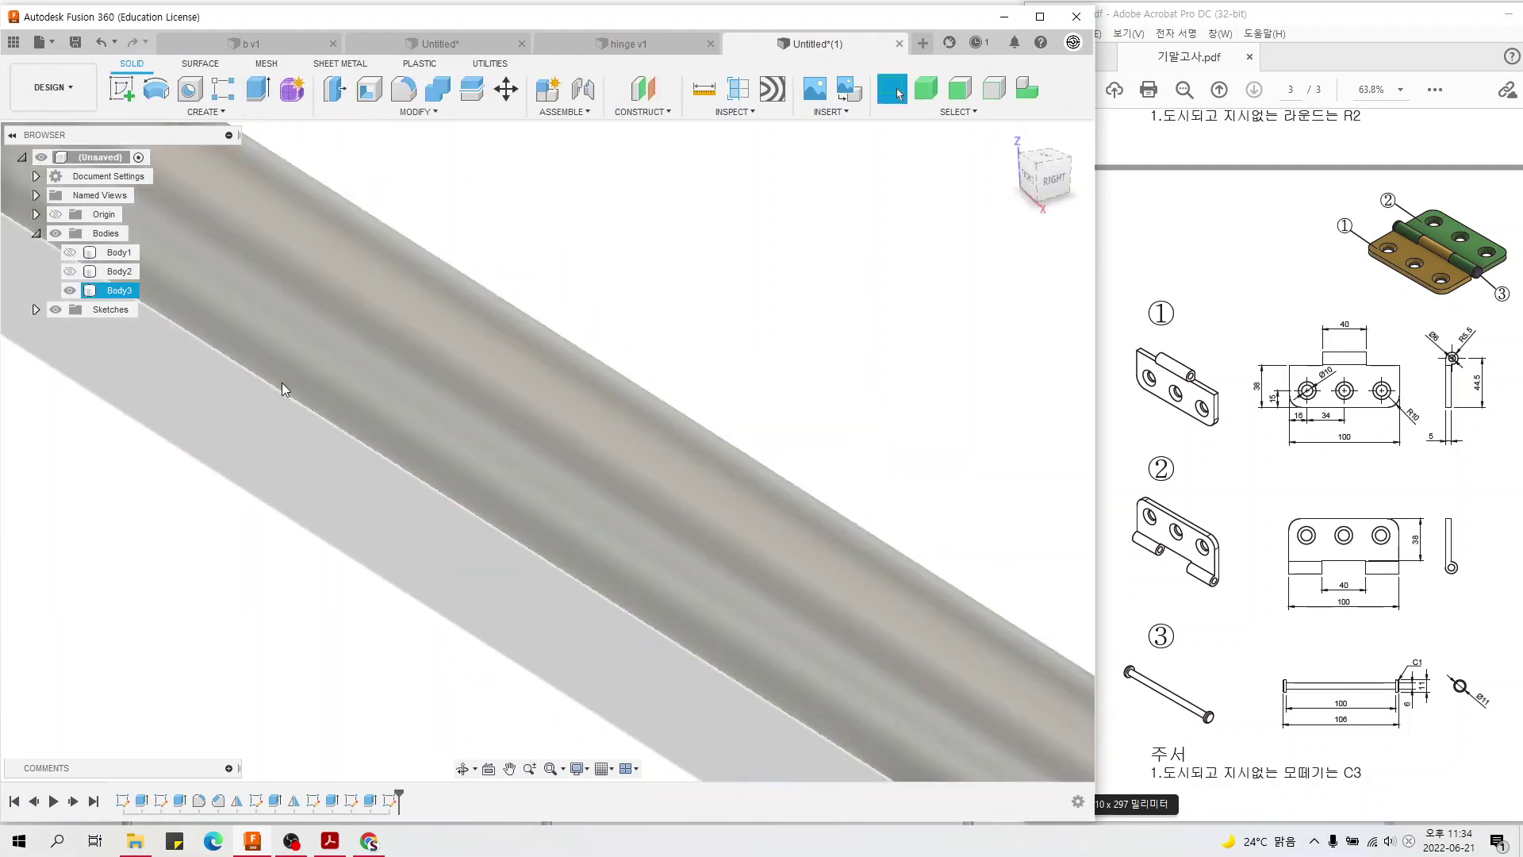
{"action": "scroll", "coordinate": [279, 381], "scroll_direction": "down", "scroll_amount": 3}
{"action": "scroll", "coordinate": [660, 669], "scroll_direction": "up", "scroll_amount": 1}
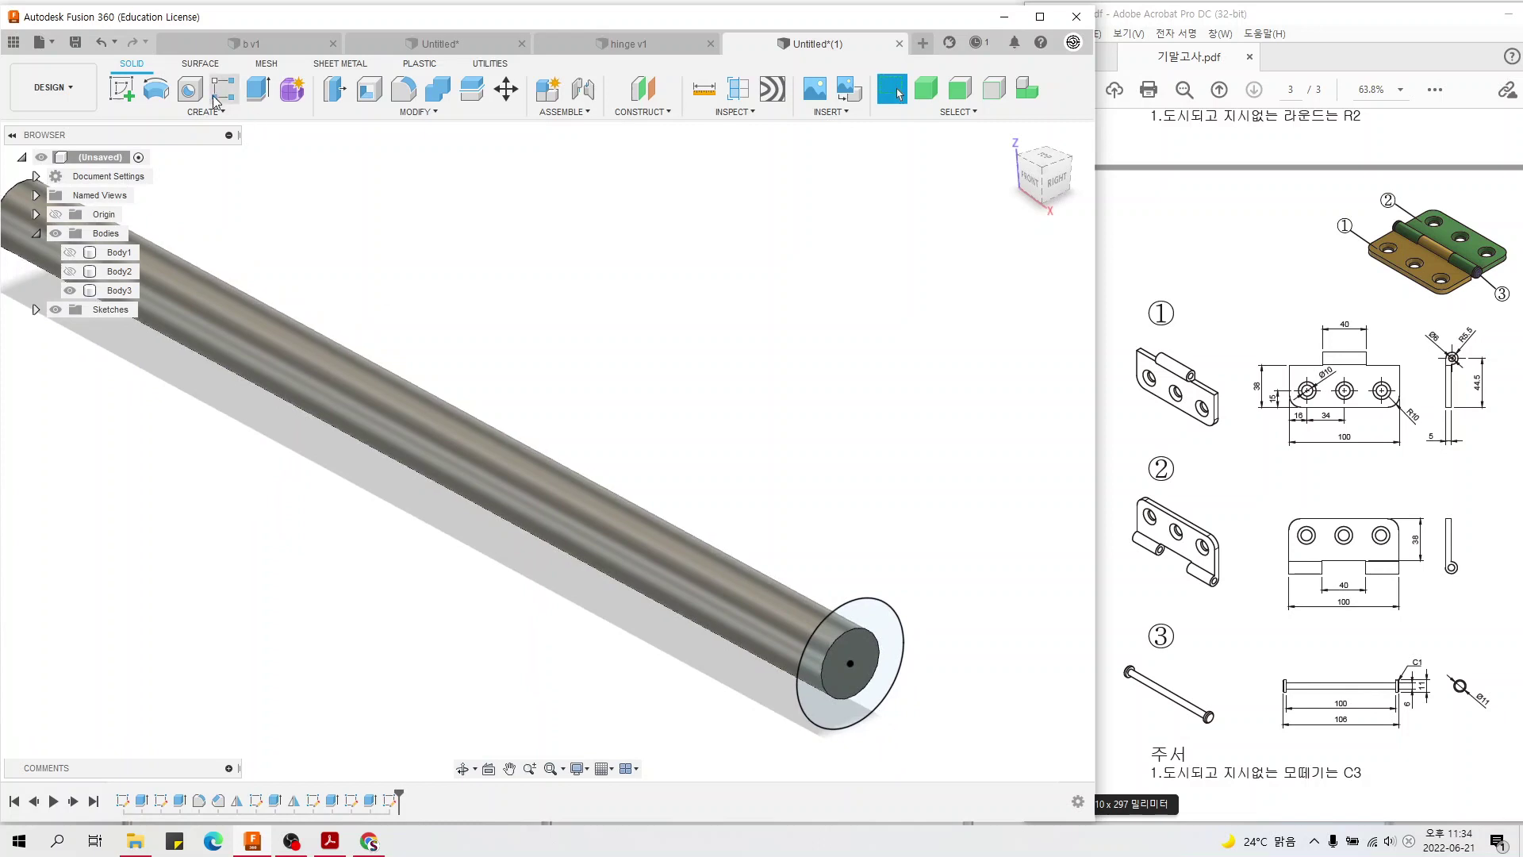
{"action": "left_click", "coordinate": [258, 88]}
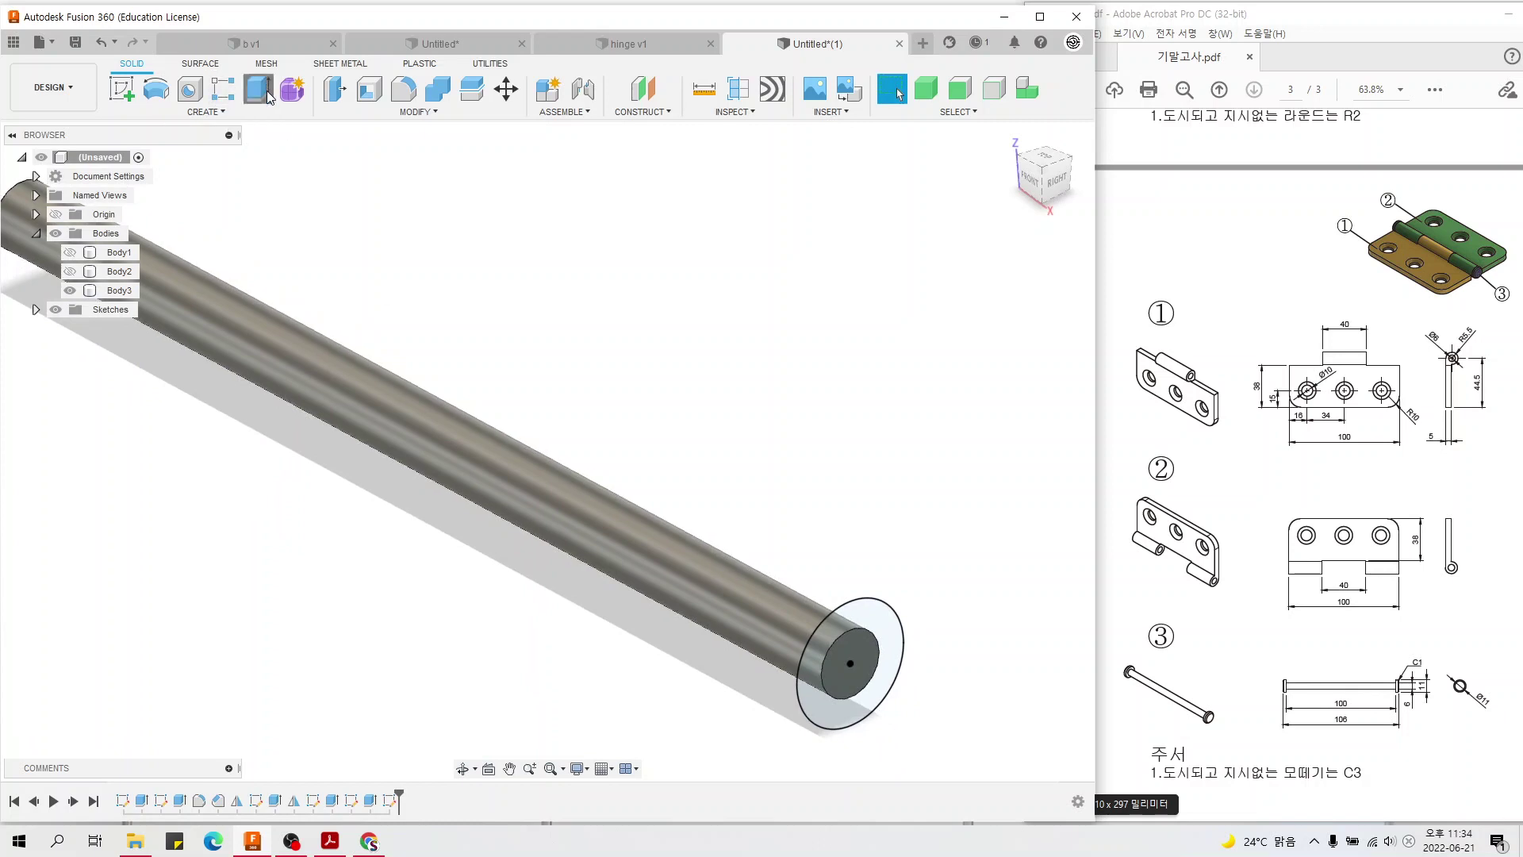
{"action": "left_click", "coordinate": [830, 715]}
{"action": "left_click", "coordinate": [859, 671]}
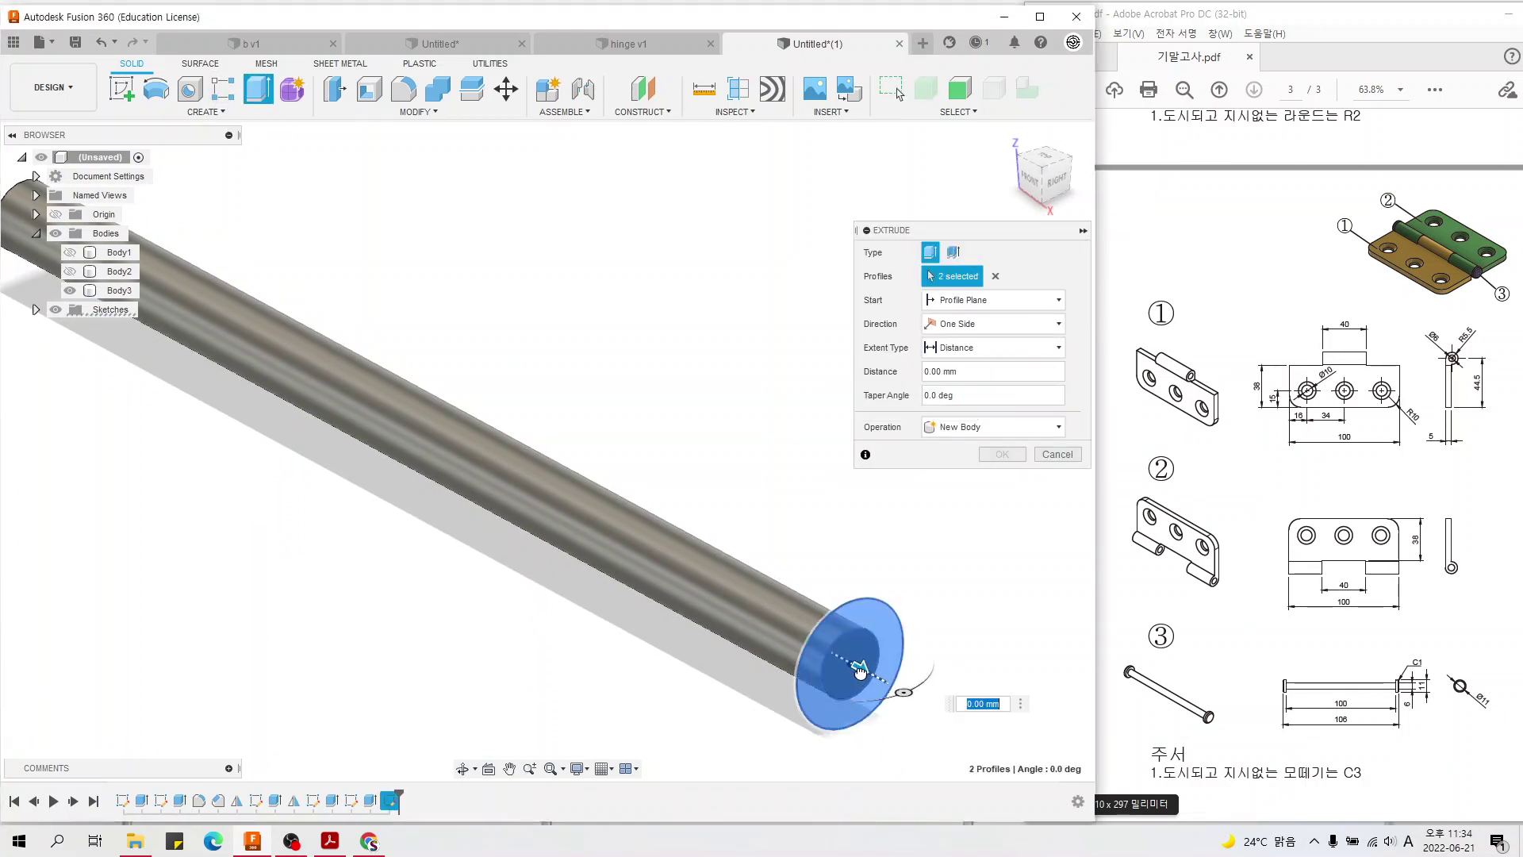
{"action": "left_click_drag", "start_coordinate": [859, 670], "coordinate": [870, 674]}
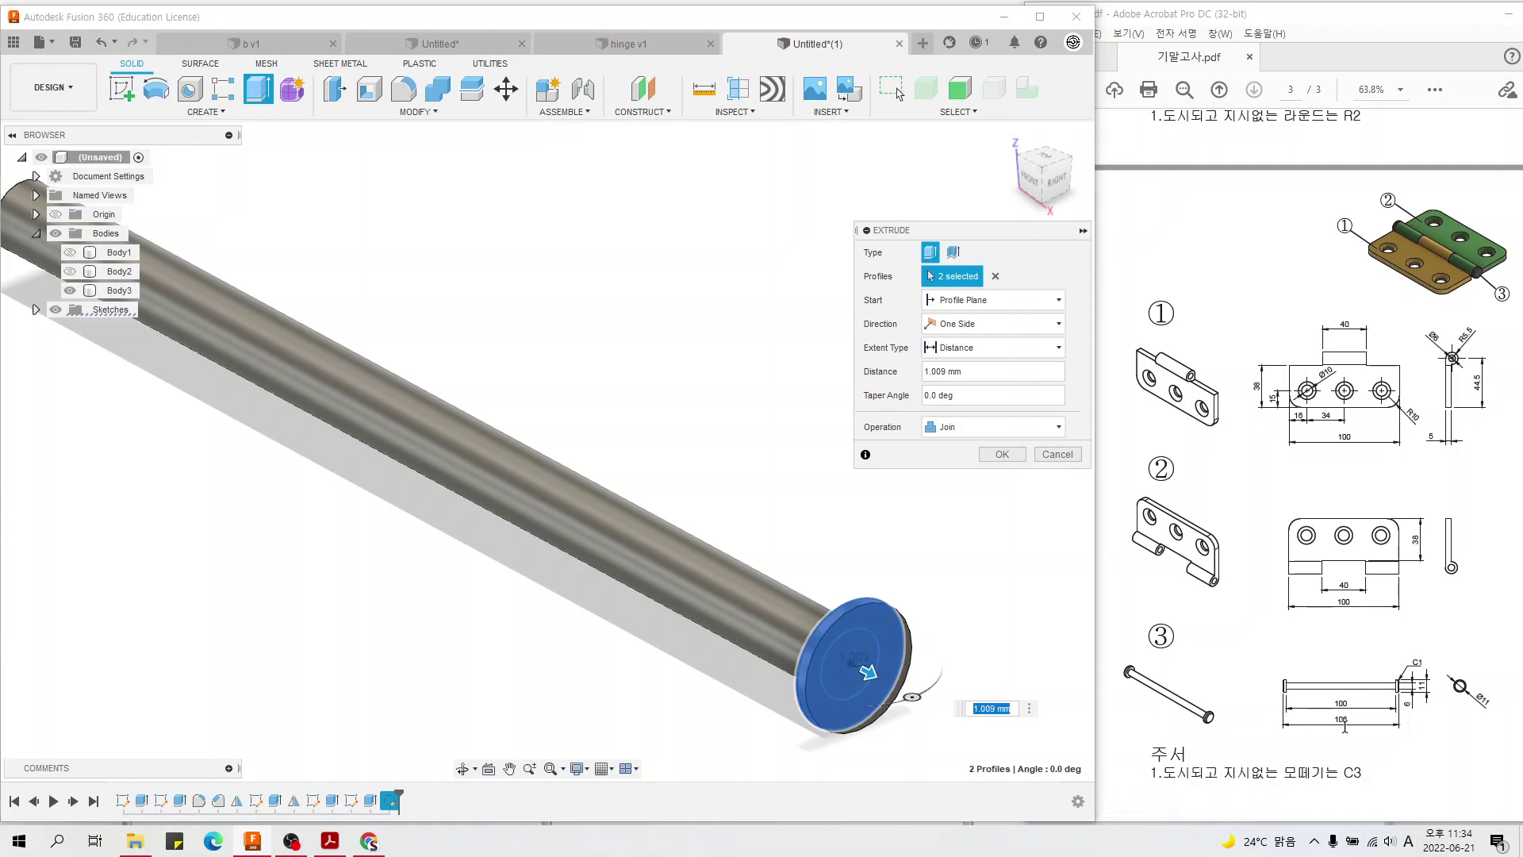
{"action": "left_click", "coordinate": [975, 373]}
{"action": "type", "text": "3"}
{"action": "scroll", "coordinate": [752, 510], "scroll_direction": "down", "scroll_amount": 2}
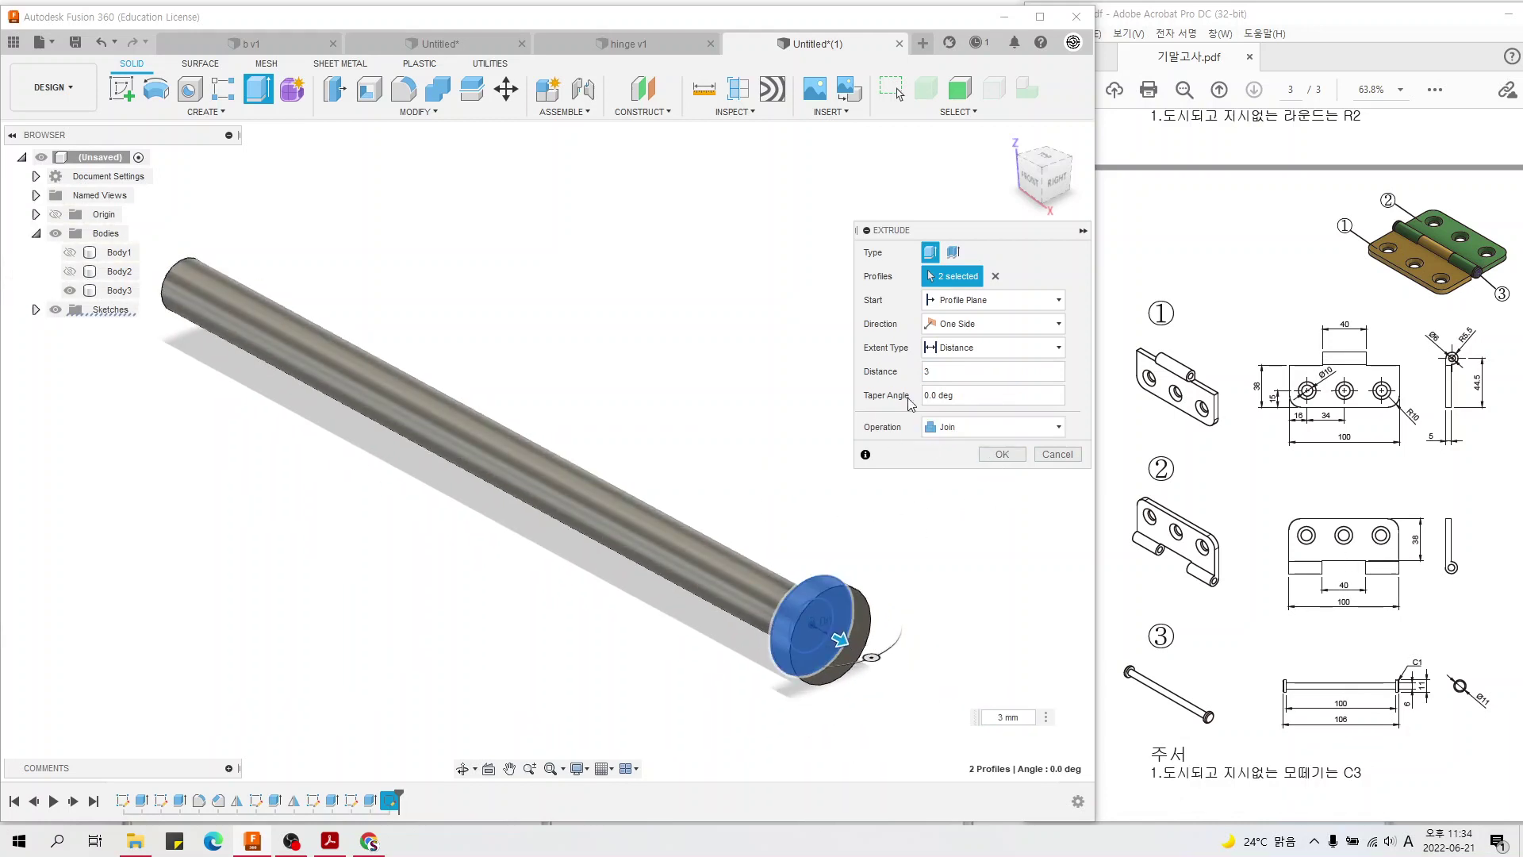
{"action": "left_click", "coordinate": [998, 453]}
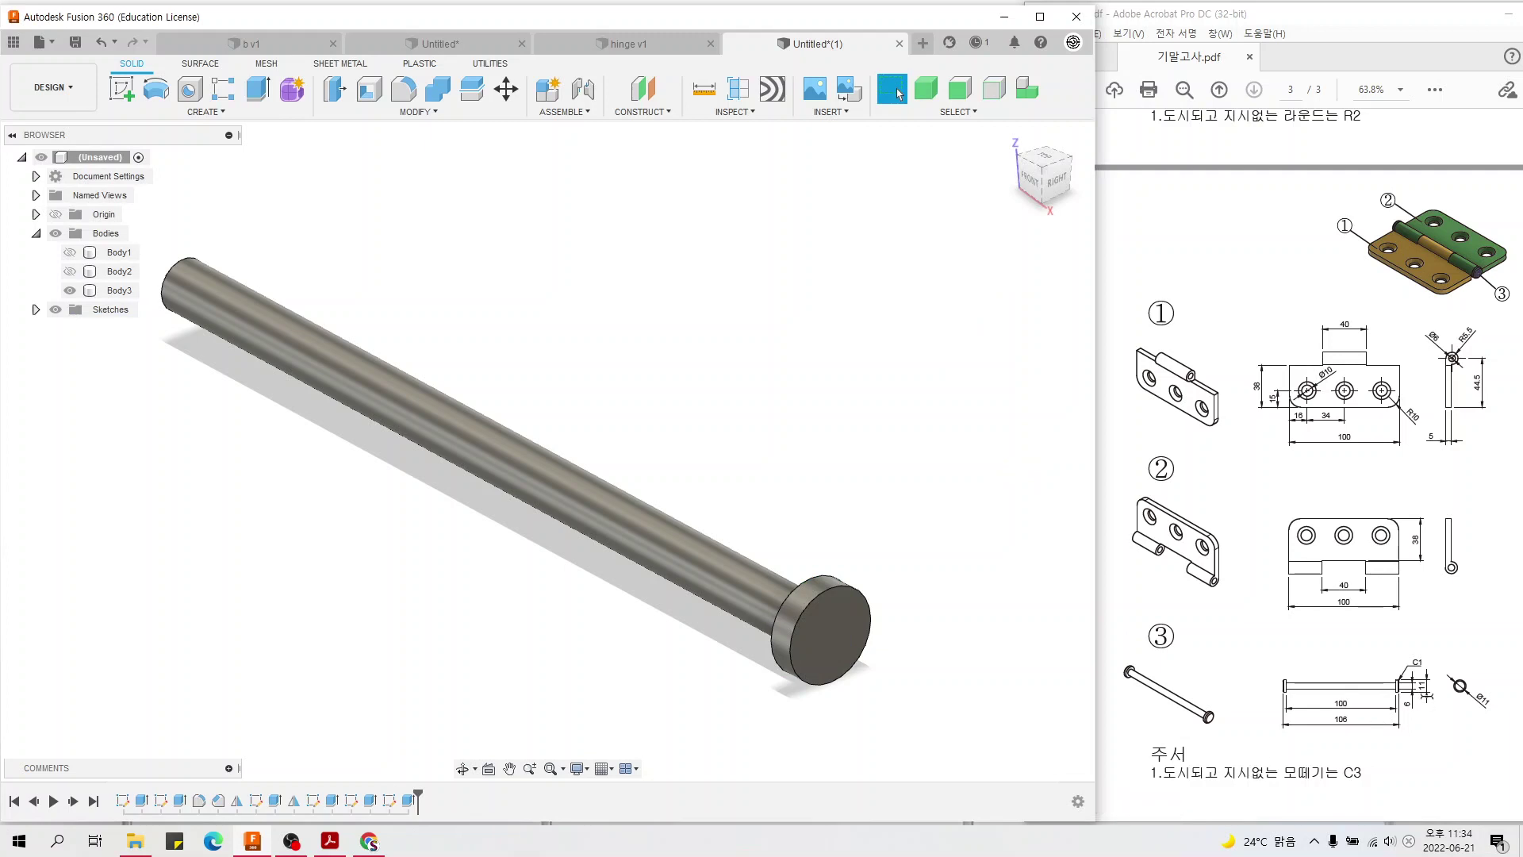
- Apply a 1 mm equal-distance chamfer to the head's outer end edge
{"action": "left_click", "coordinate": [425, 113]}
{"action": "left_click", "coordinate": [373, 164]}
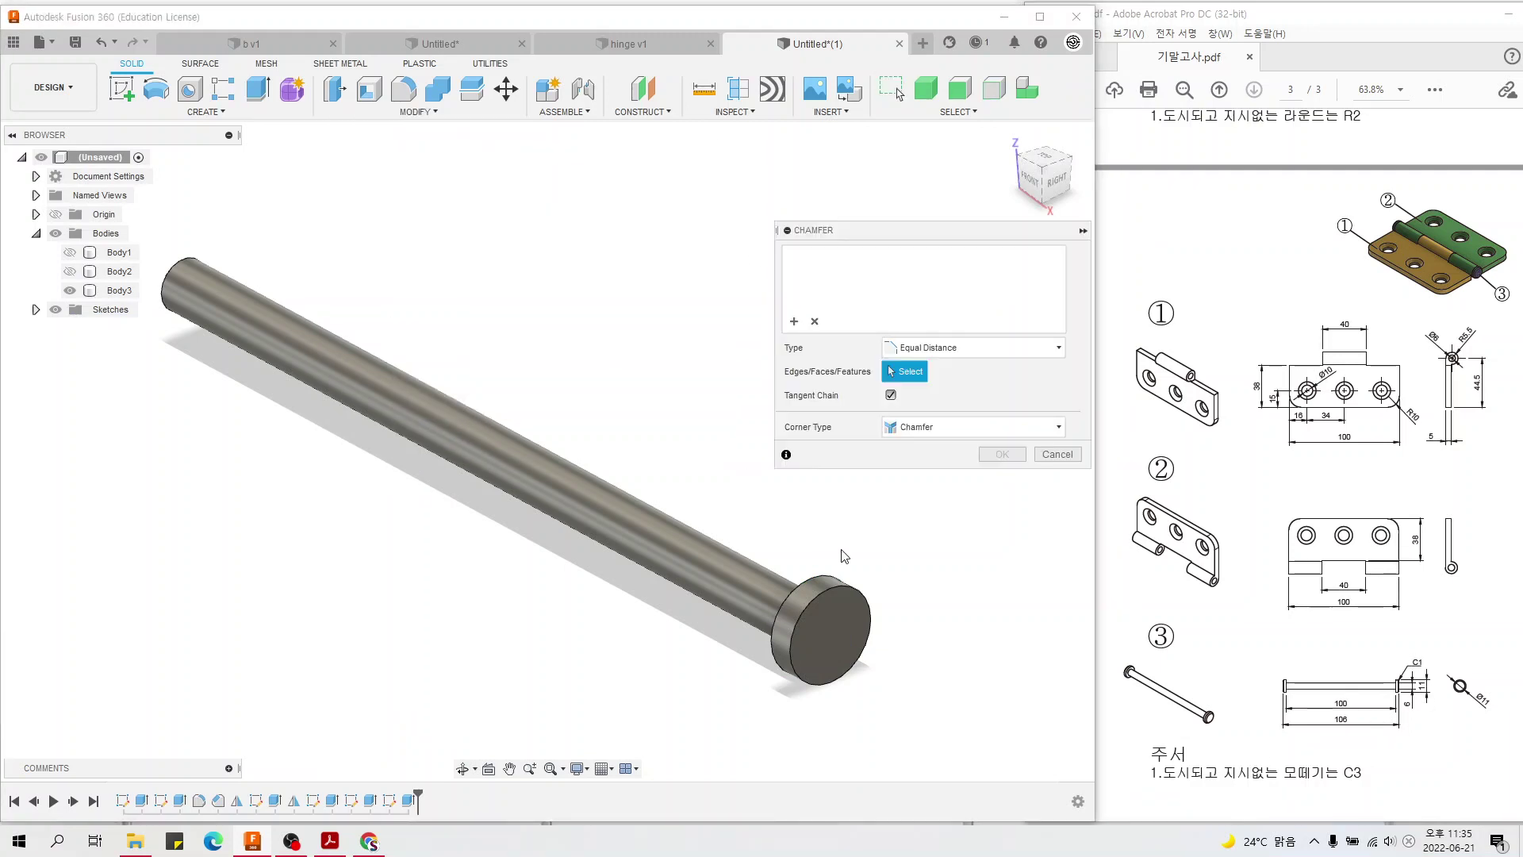
{"action": "left_click", "coordinate": [867, 605]}
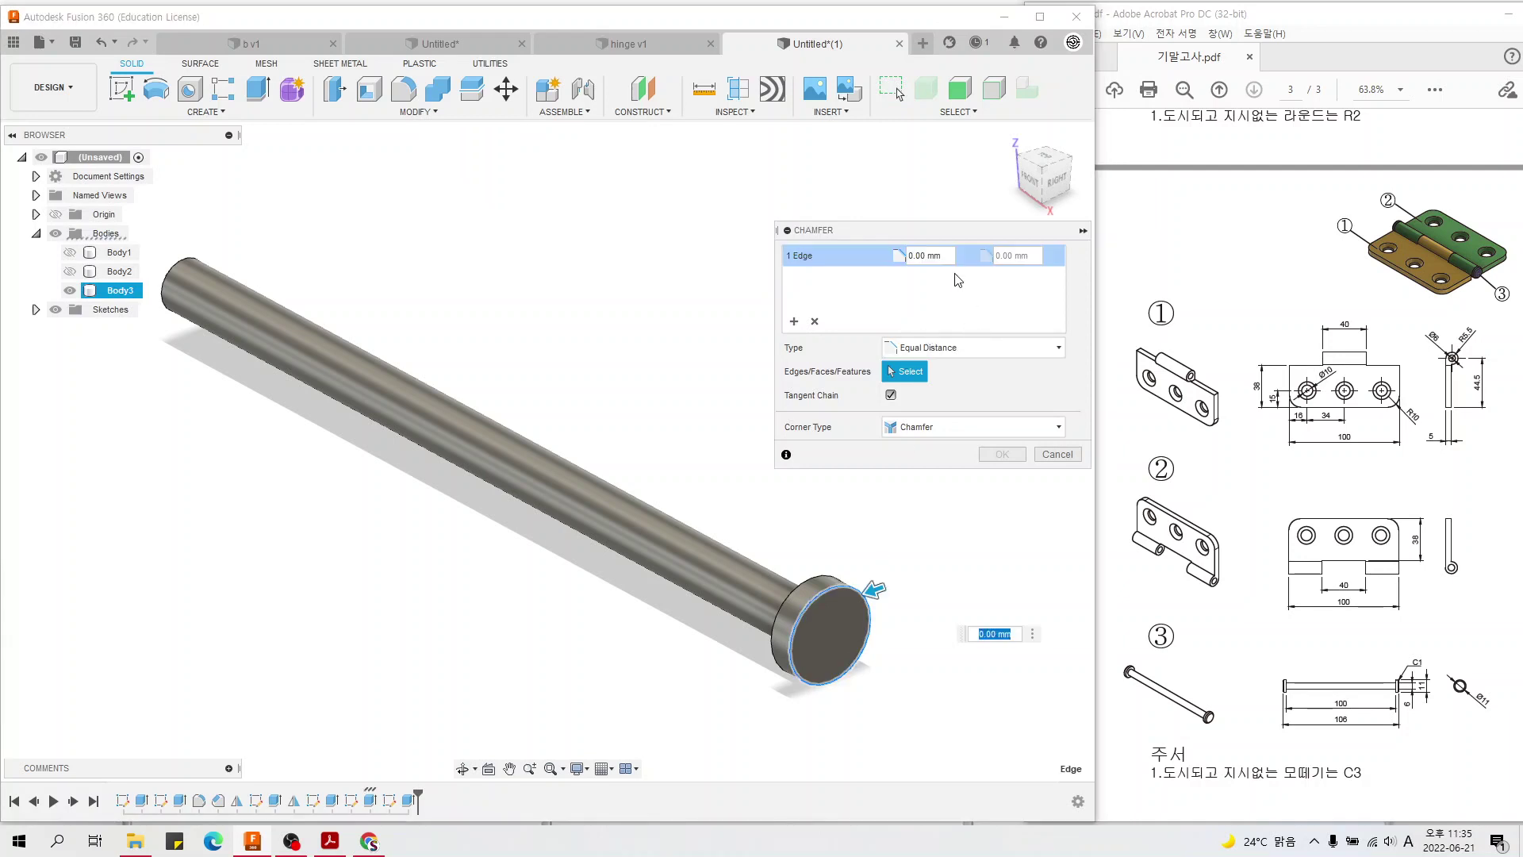
{"action": "type", "text": "1"}
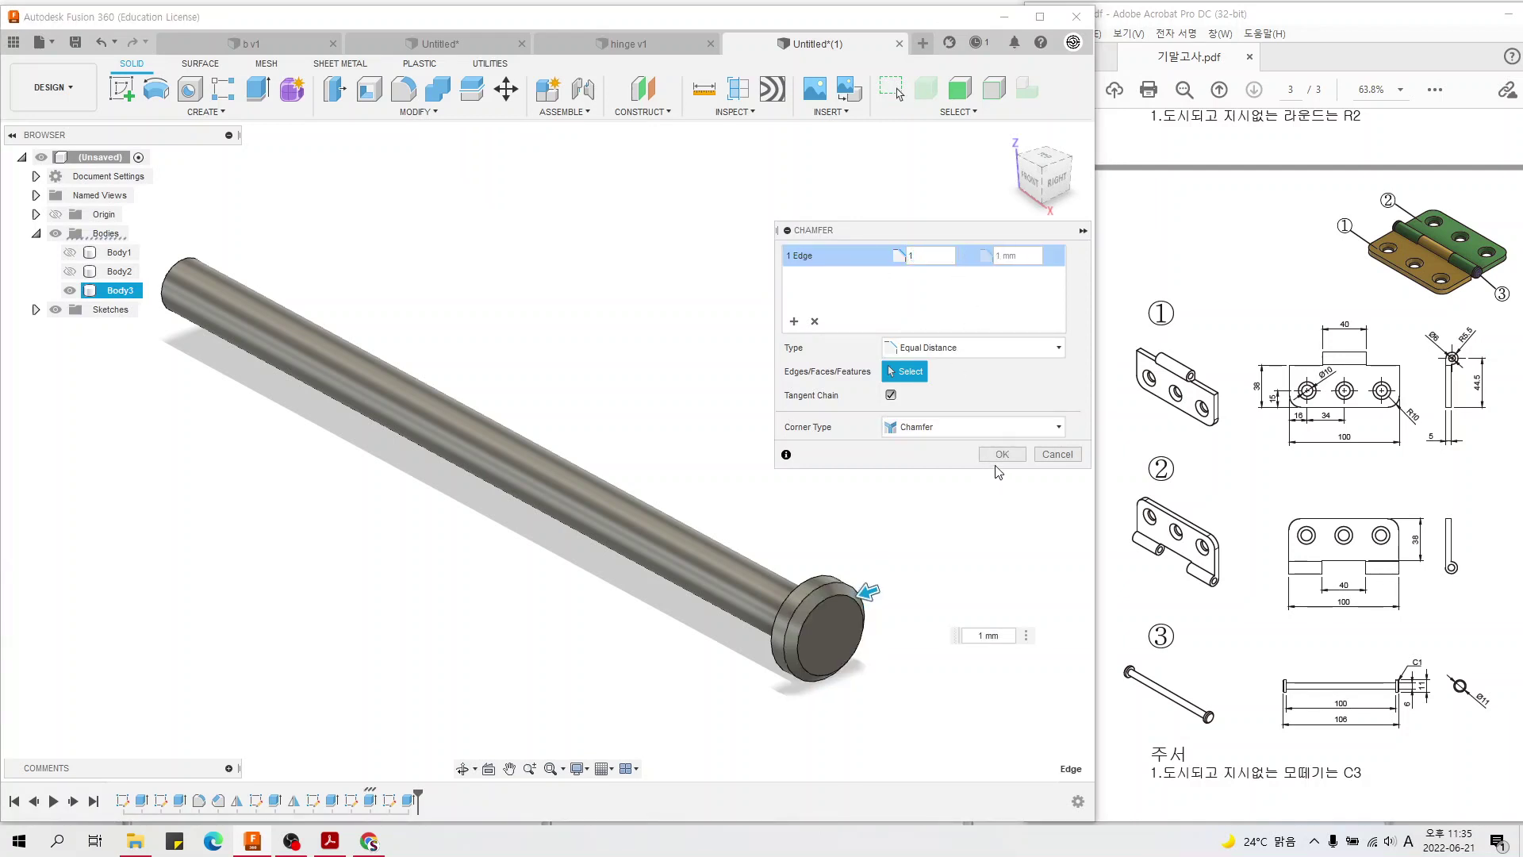
{"action": "left_click", "coordinate": [1002, 454]}
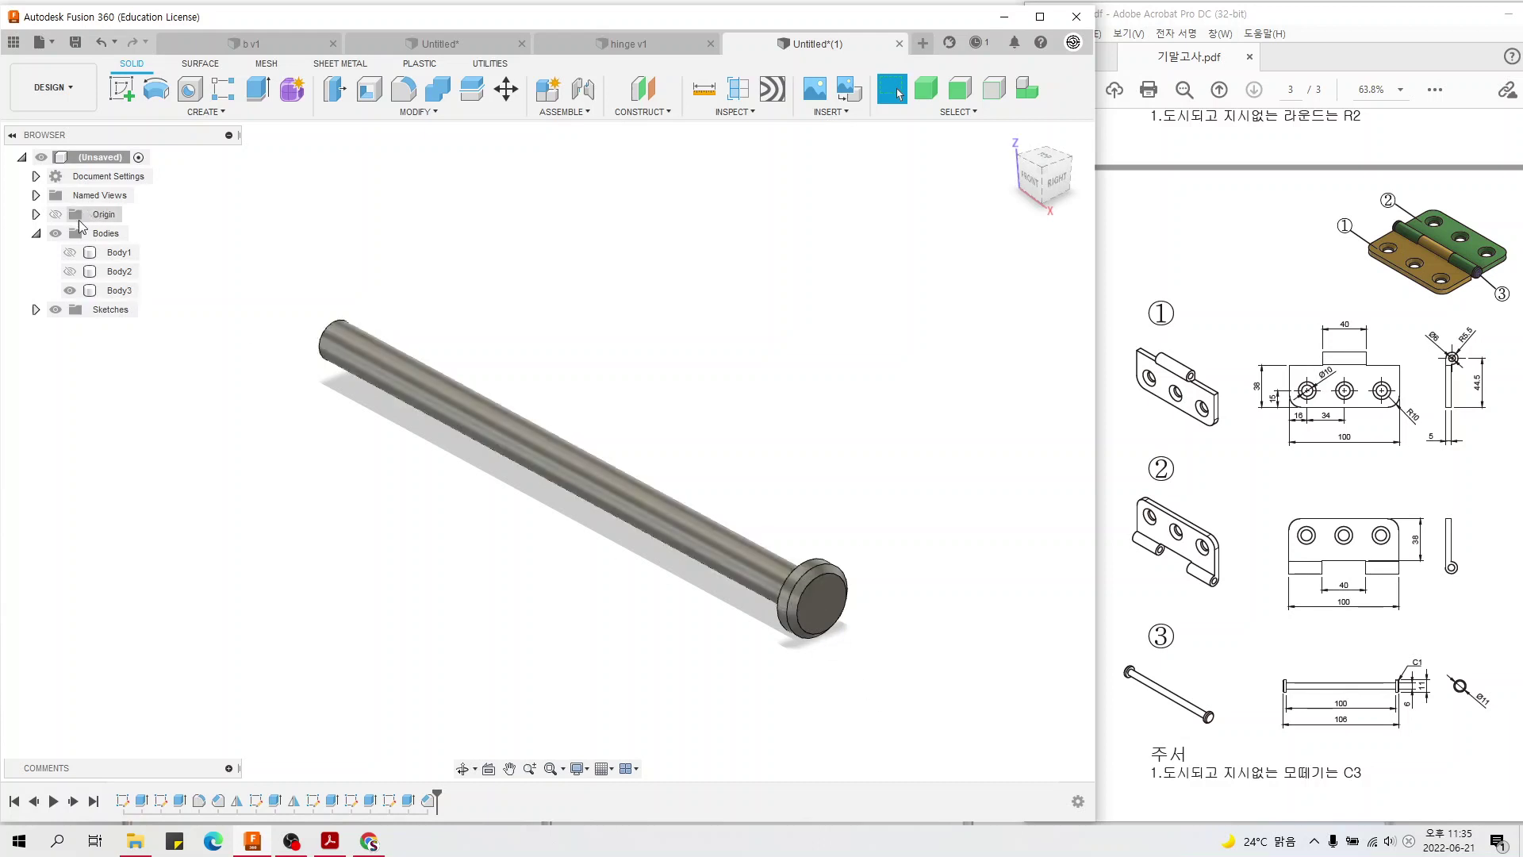
- Mirror the pin head extrusion and chamfer across the pin's mid plane (Identical), then unhide the second leaf
{"action": "left_click", "coordinate": [207, 112]}
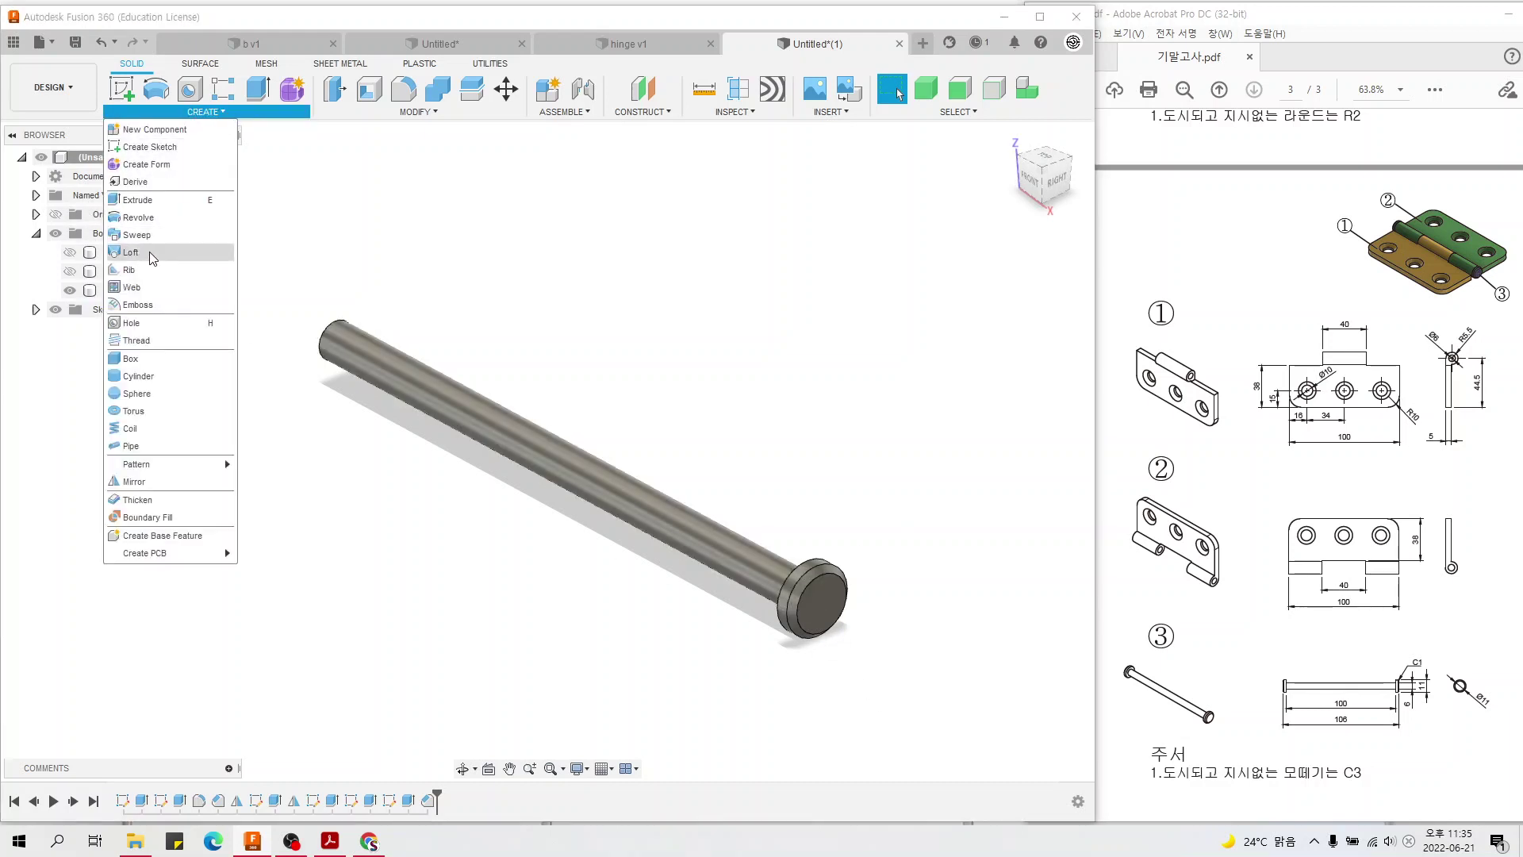
{"action": "left_click", "coordinate": [133, 482]}
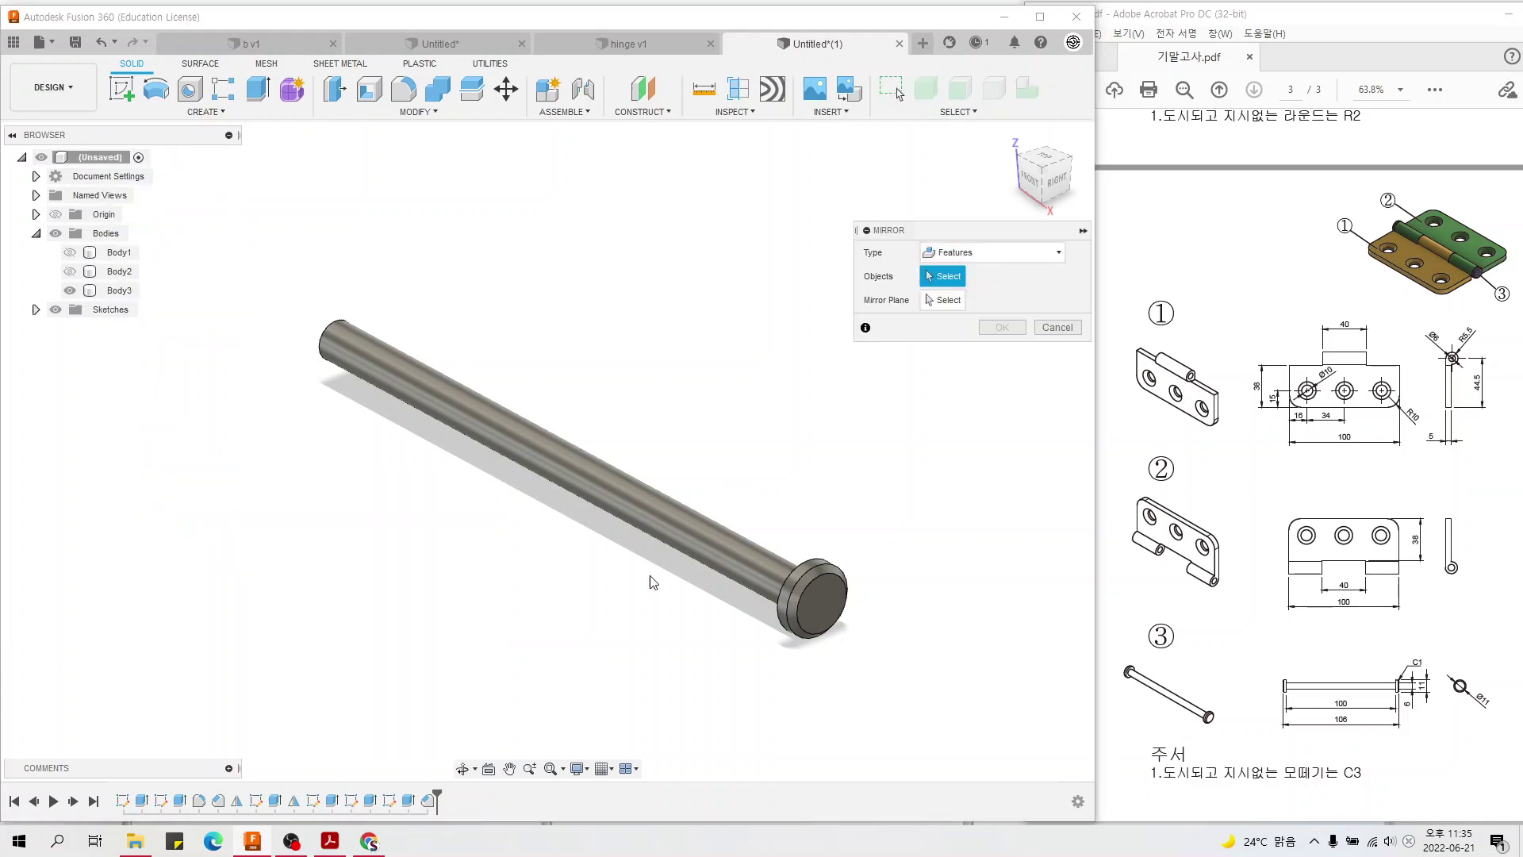
{"action": "left_click", "coordinate": [430, 800]}
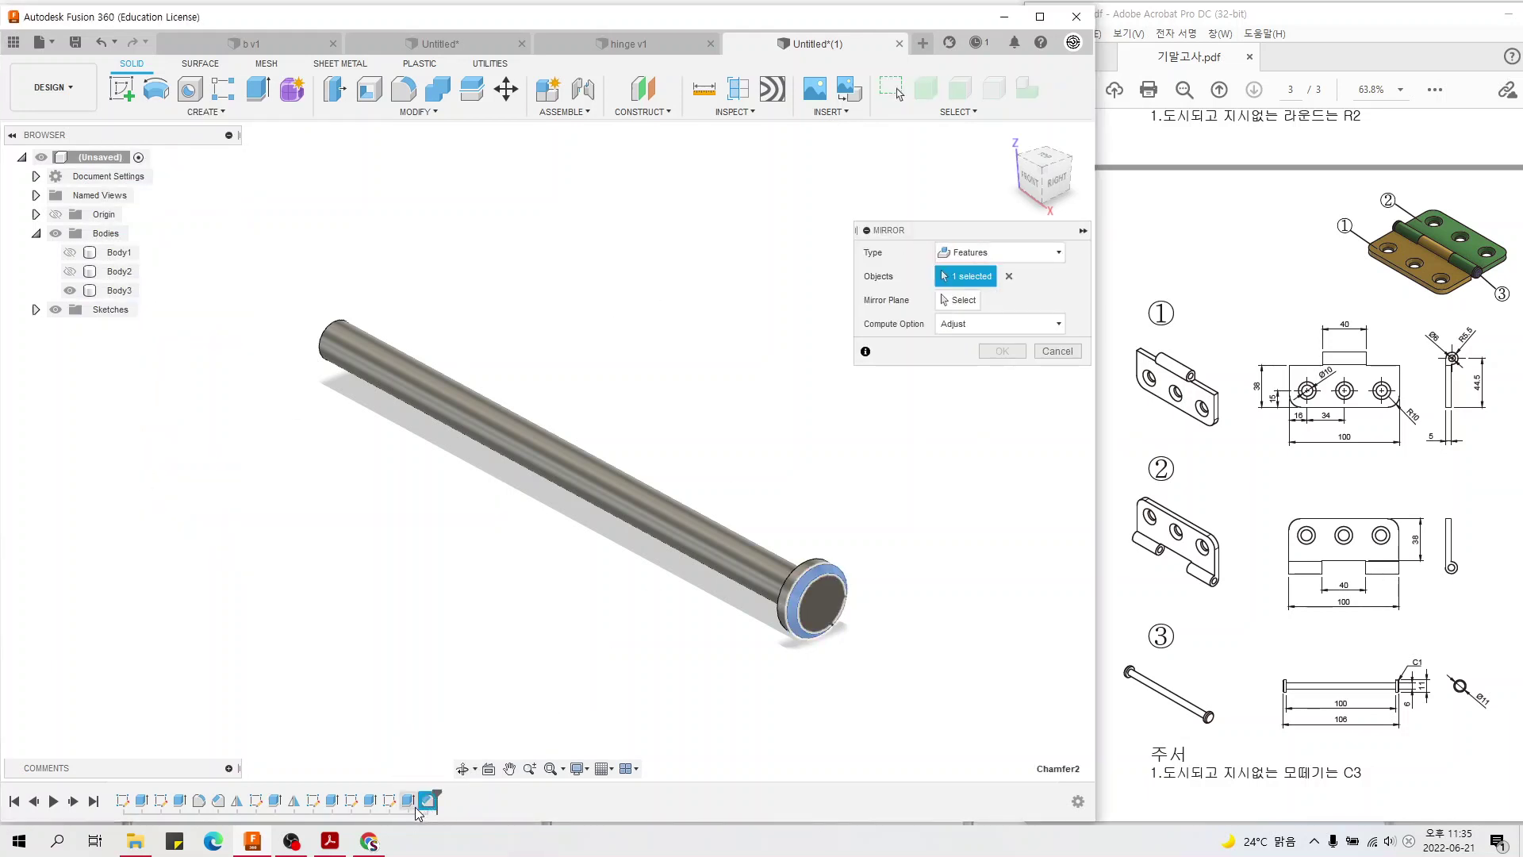
{"action": "left_click", "coordinate": [409, 801]}
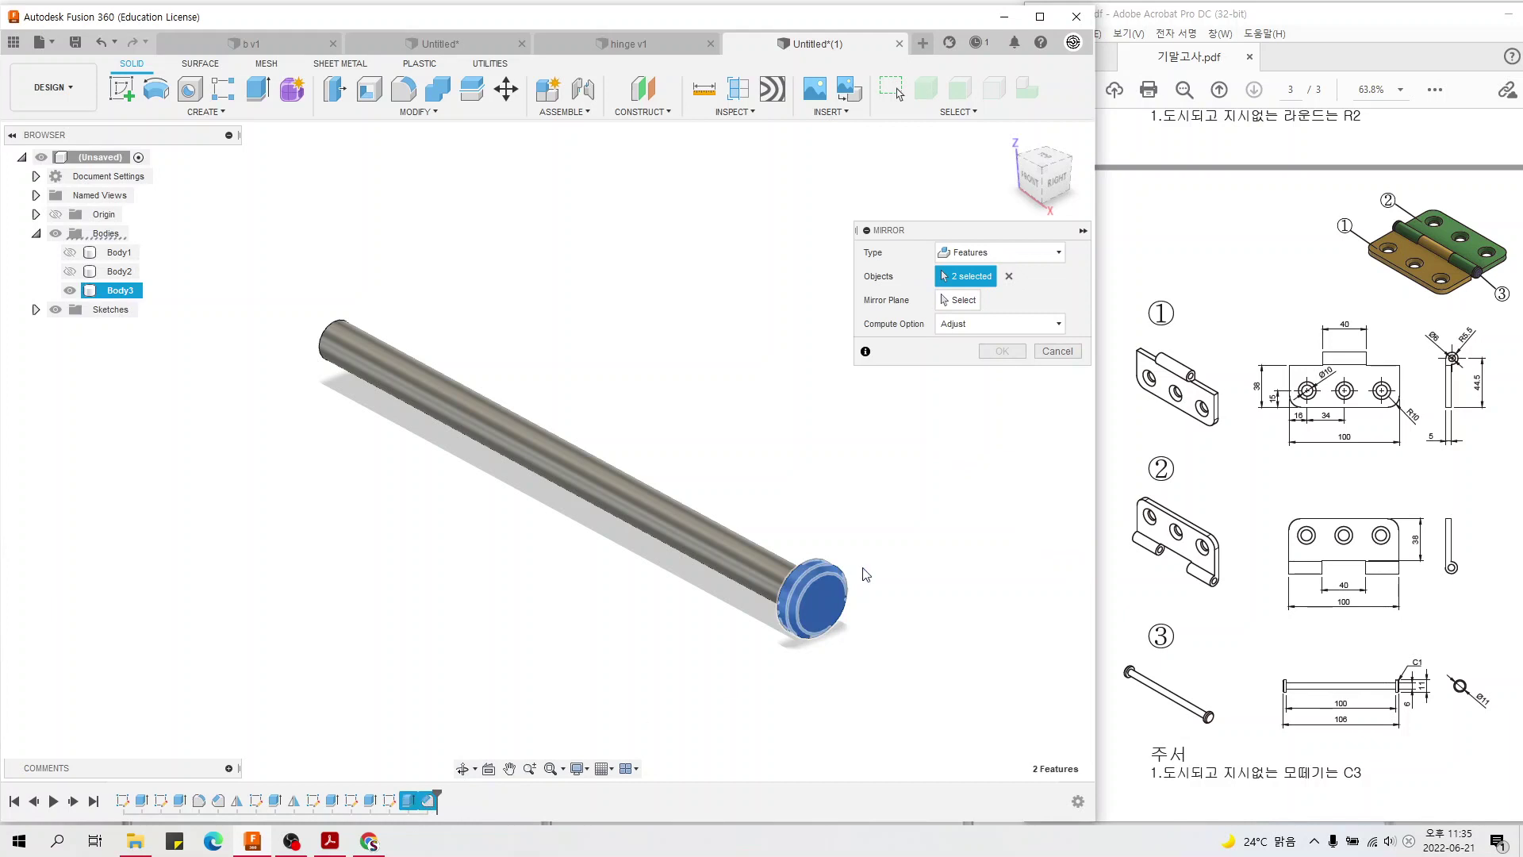
{"action": "left_click", "coordinate": [947, 303]}
{"action": "left_click", "coordinate": [605, 398]}
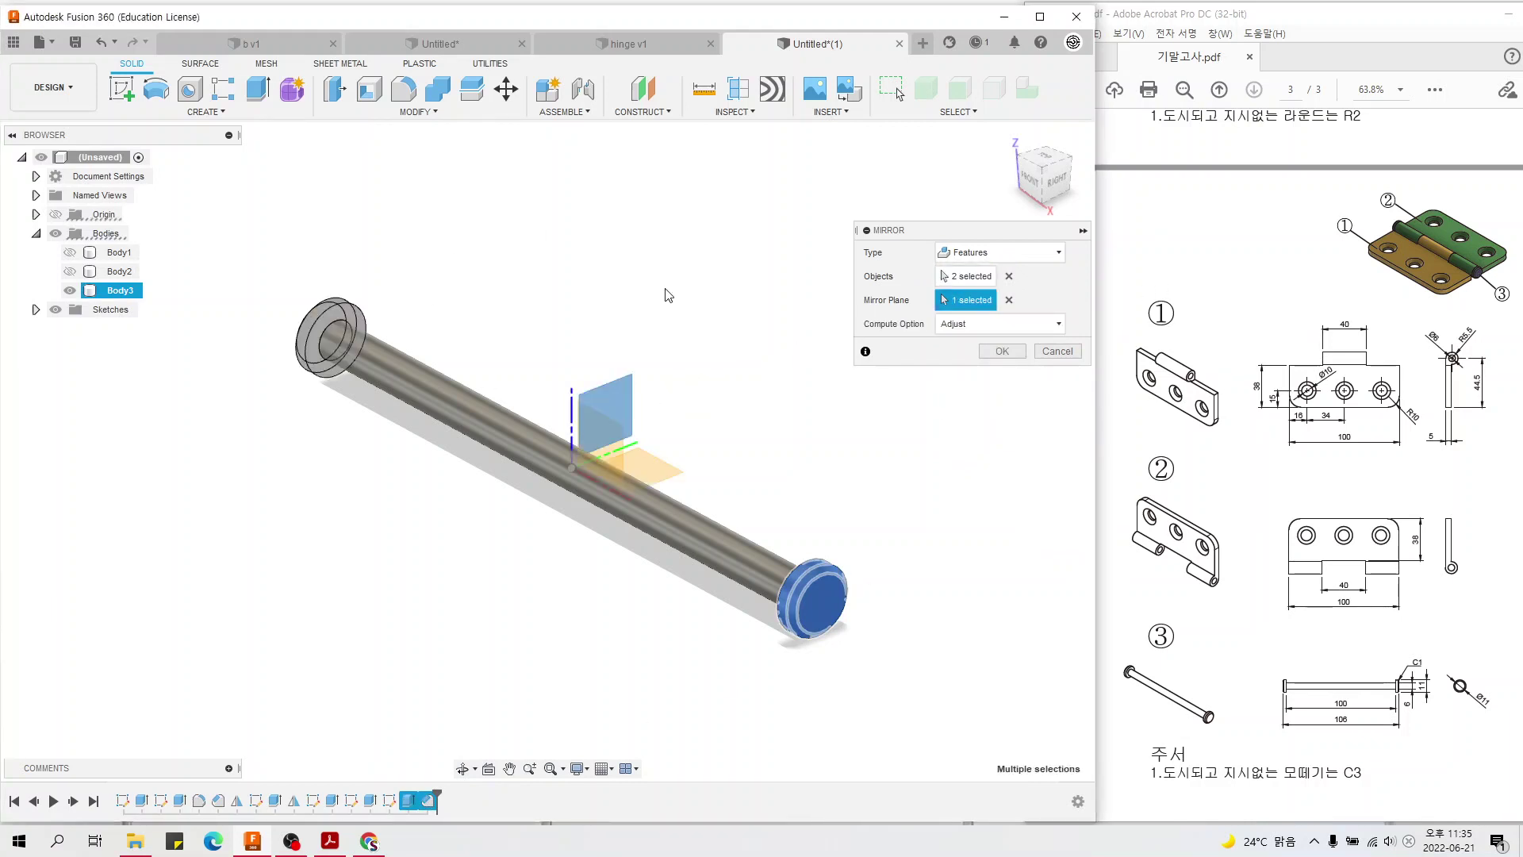
{"action": "left_click", "coordinate": [1011, 322]}
{"action": "left_click", "coordinate": [983, 371]}
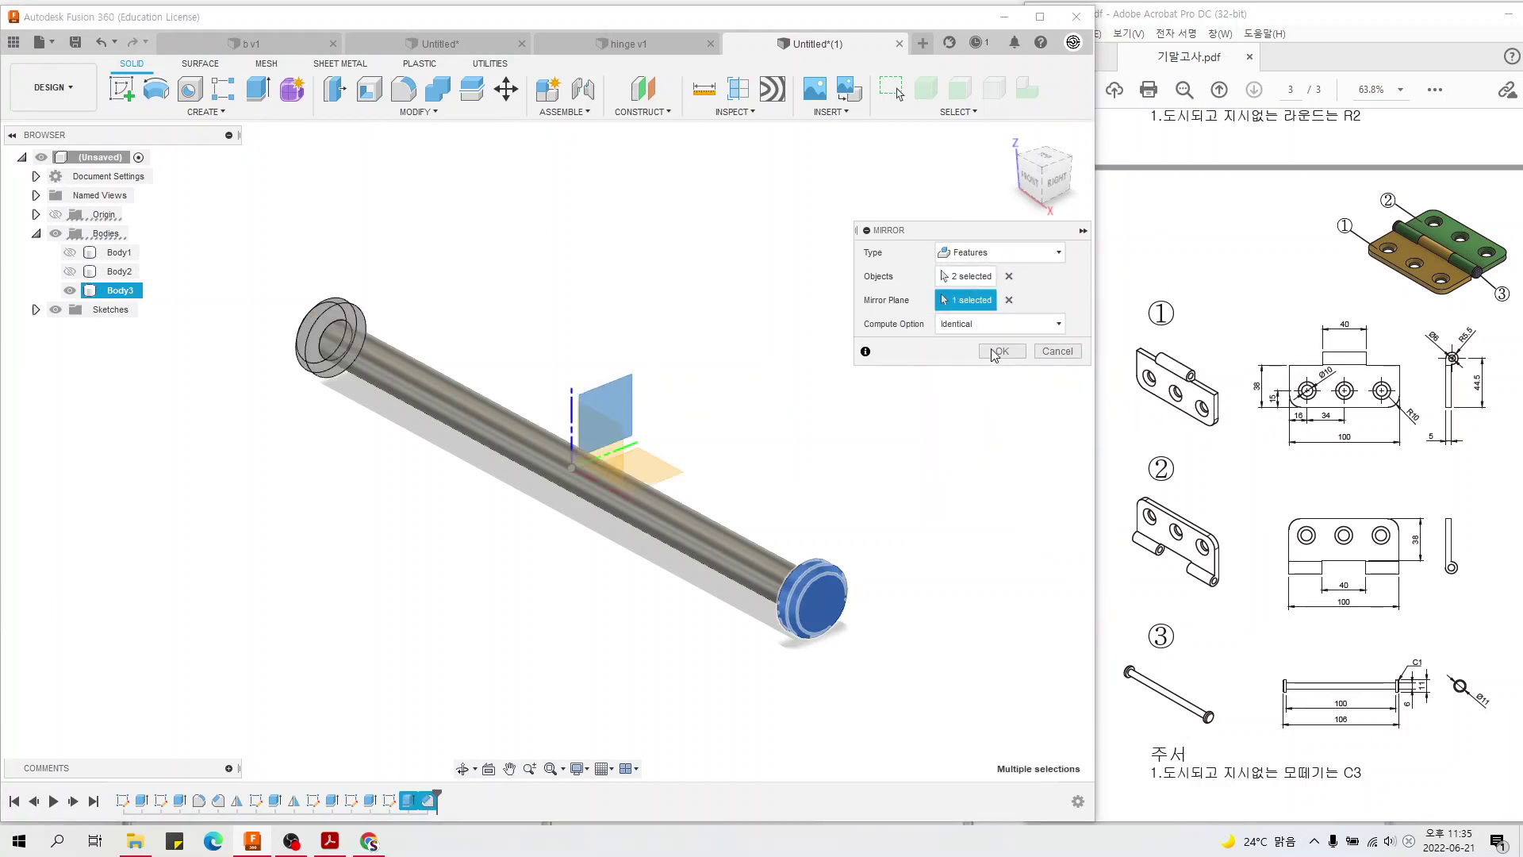
{"action": "mouse_move", "coordinate": [945, 374]}
{"action": "middle_mouse_down", "text": "shift"}
{"action": "mouse_move", "coordinate": [583, 462]}
{"action": "mouse_move", "coordinate": [724, 435]}
{"action": "mouse_move", "coordinate": [932, 433]}
{"action": "middle_mouse_up", "text": "shift"}
{"action": "left_click", "coordinate": [69, 271]}
- Unhide the first hinge leaf and return to the Home view
{"action": "left_click", "coordinate": [119, 253]}
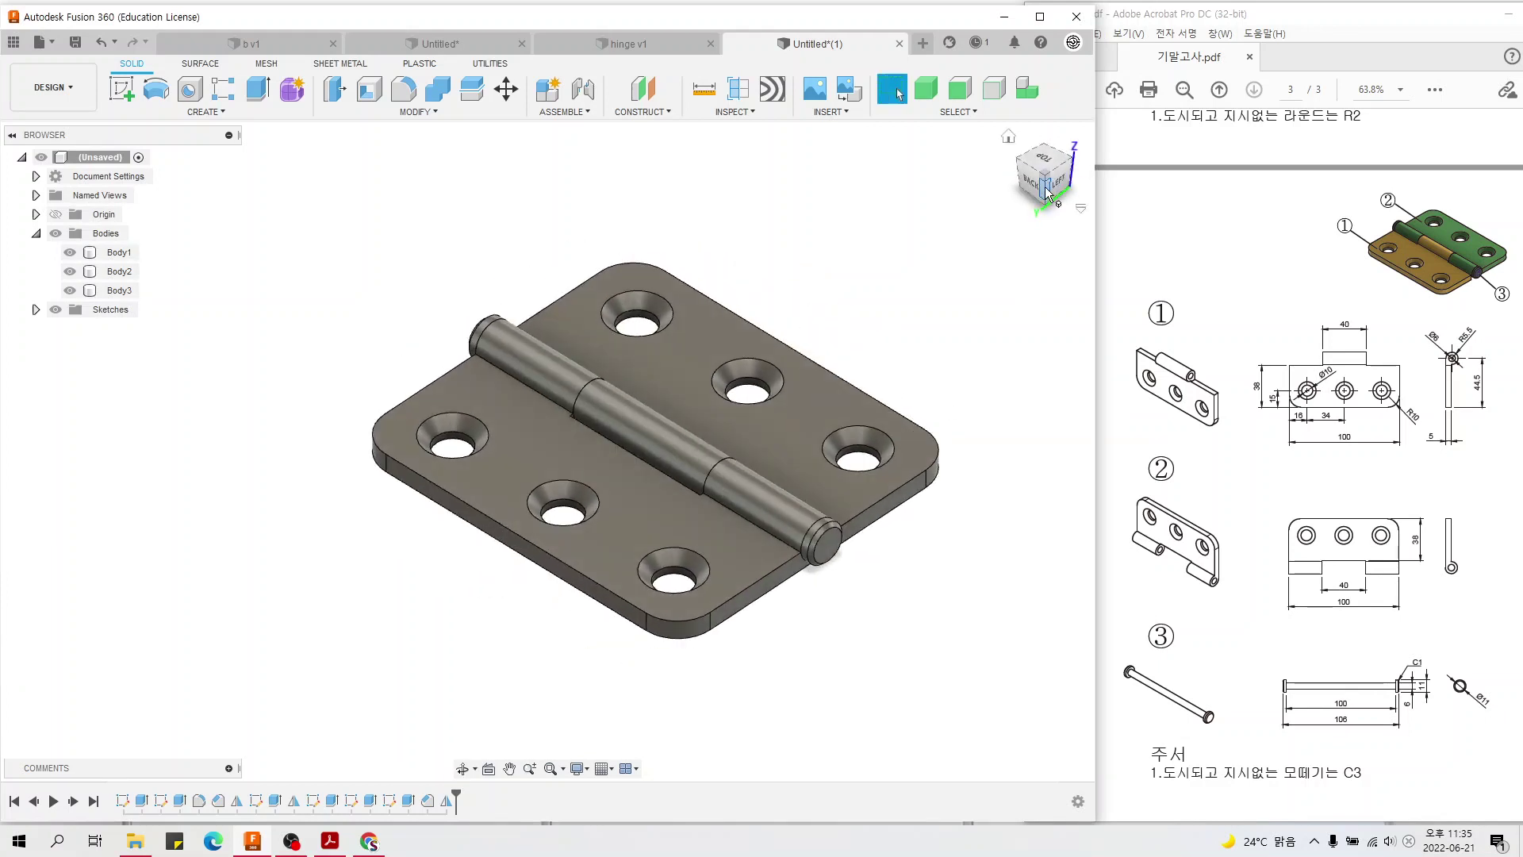
{"action": "left_click", "coordinate": [1010, 137]}
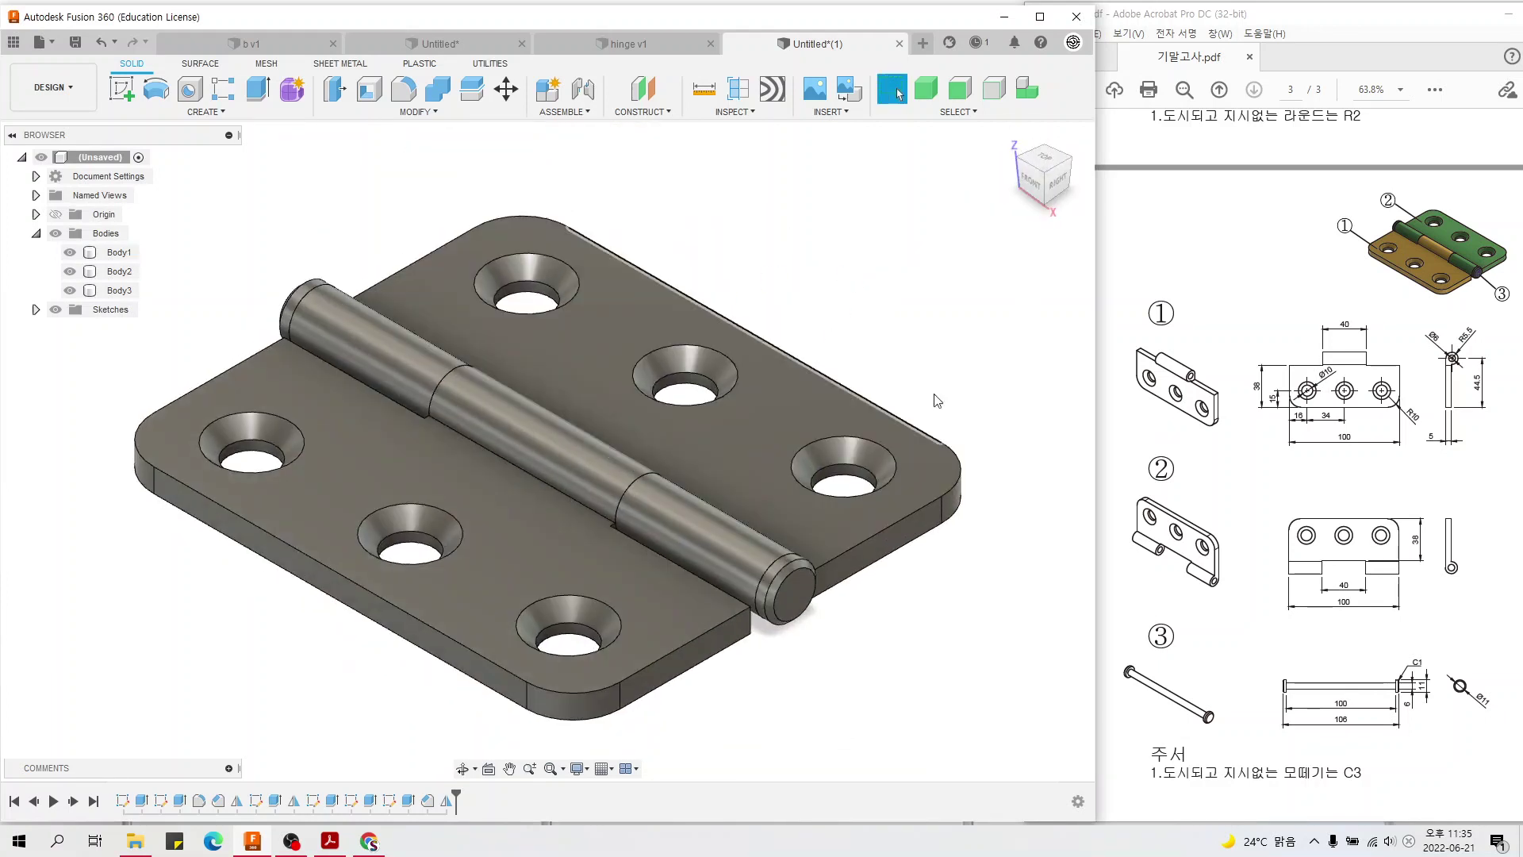